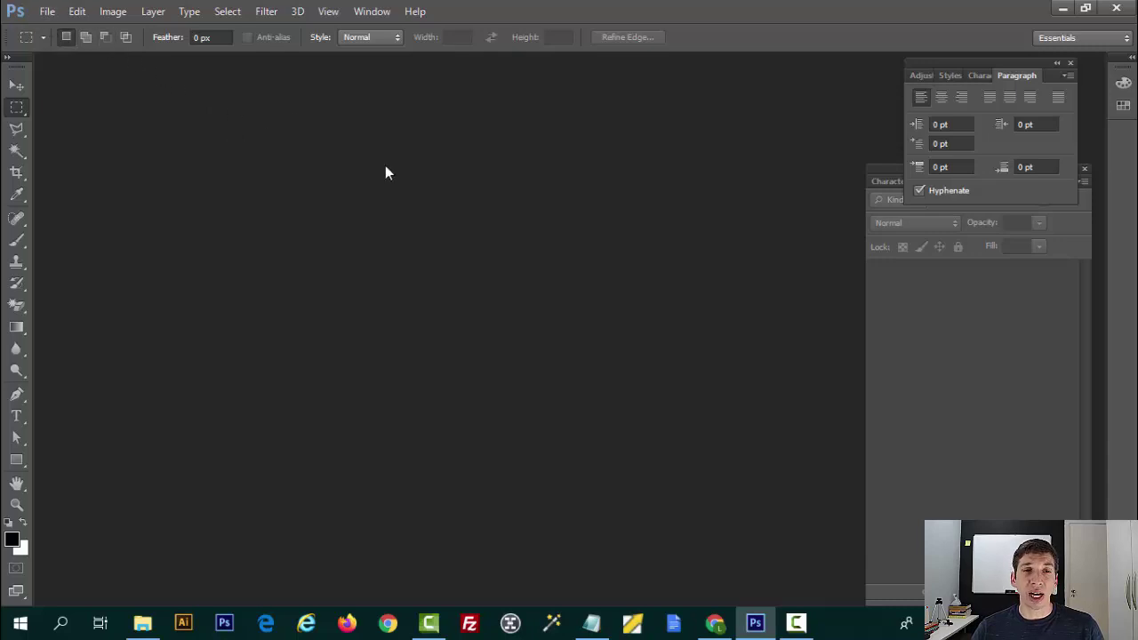
# - Create a blank white document, Untitled-1, sized 1280 × 720 pixels
pyautogui.click(46, 11)
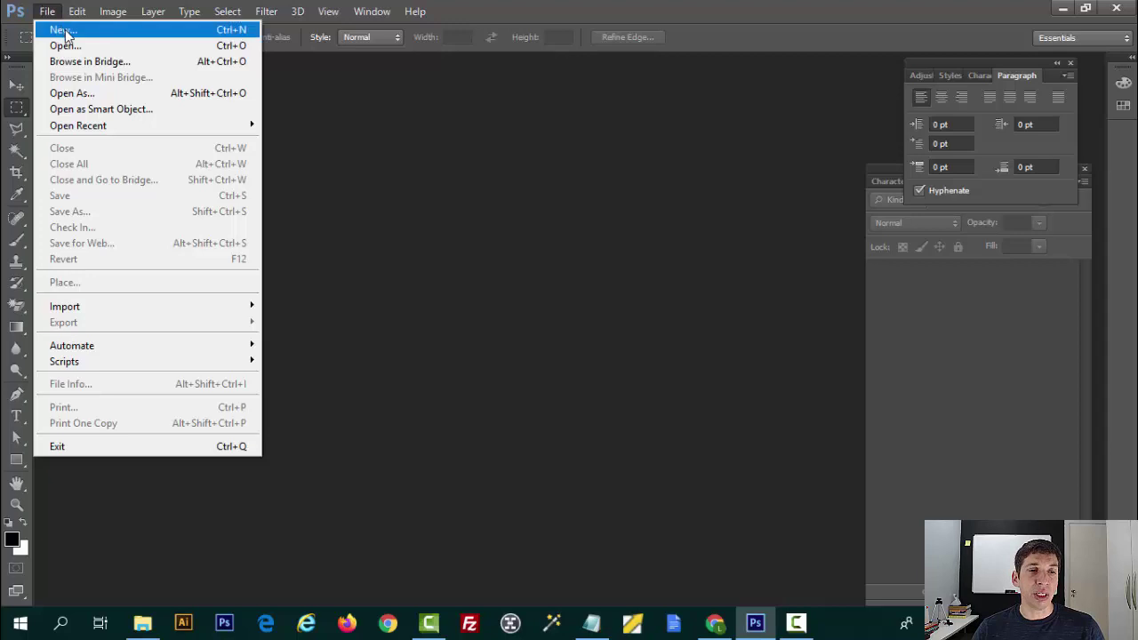
pyautogui.click(62, 30)
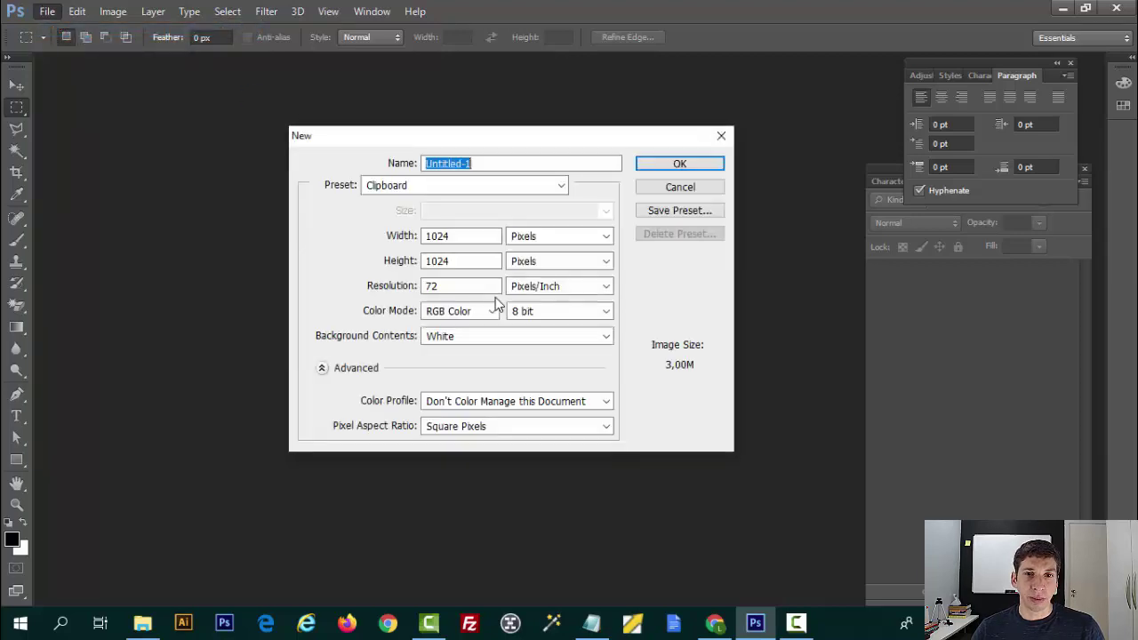
pyautogui.doubleClick(460, 235)
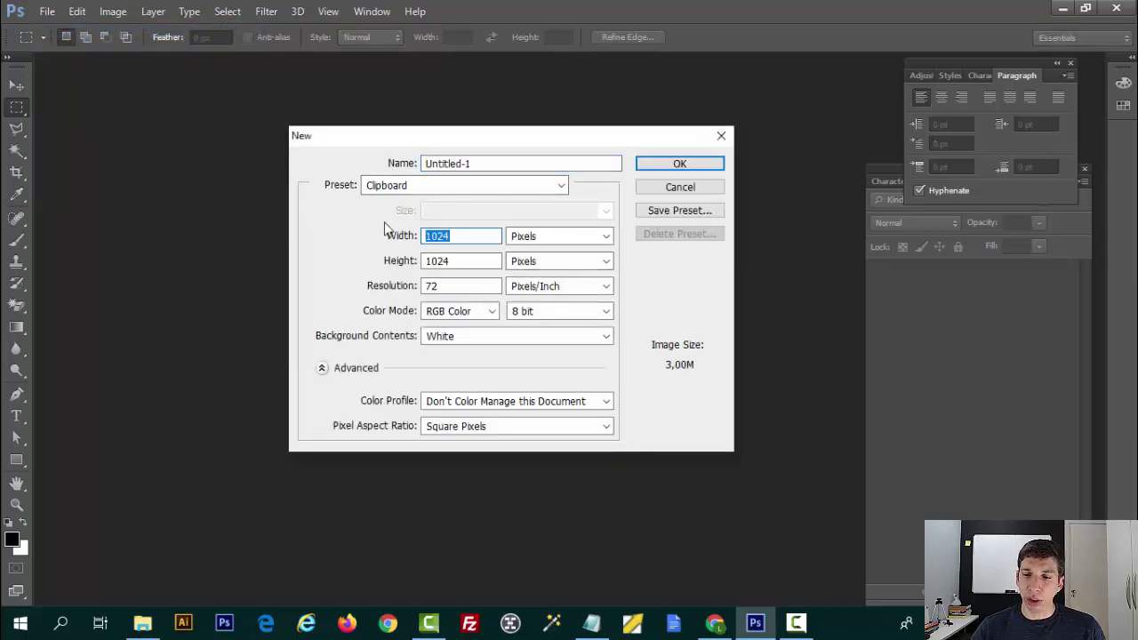
pyautogui.write('1280')
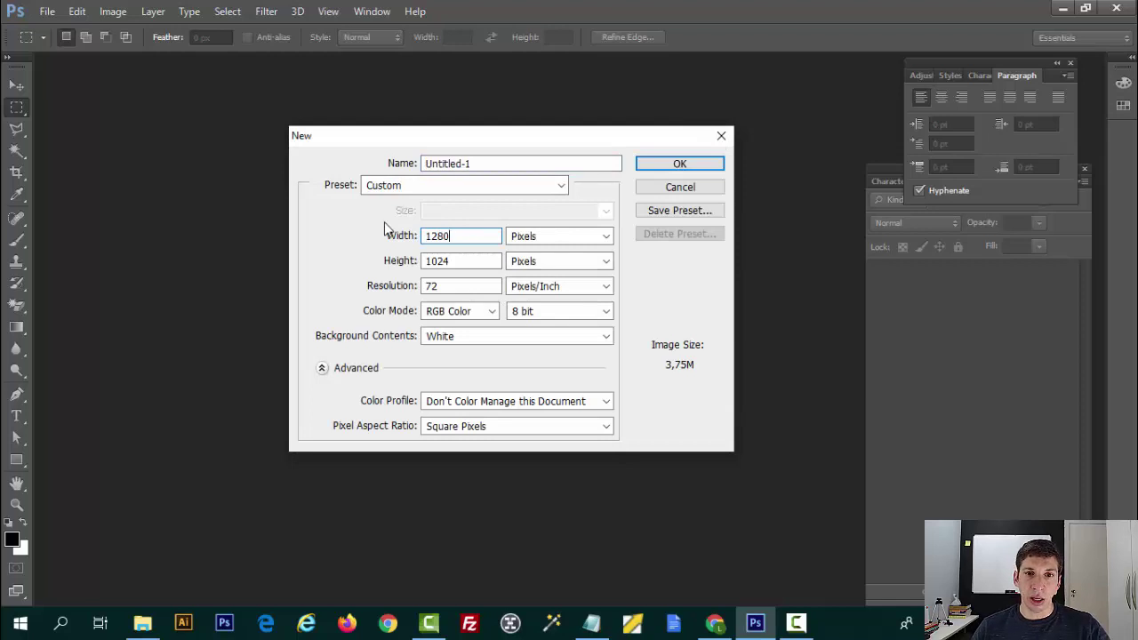
pyautogui.press('Tab')
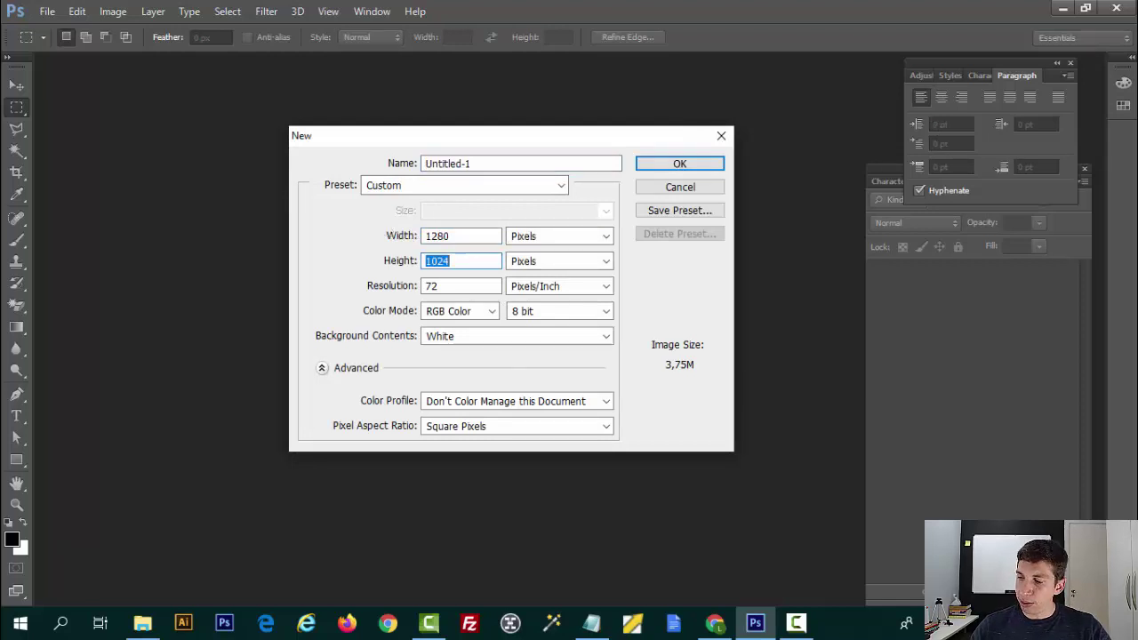
pyautogui.write('720')
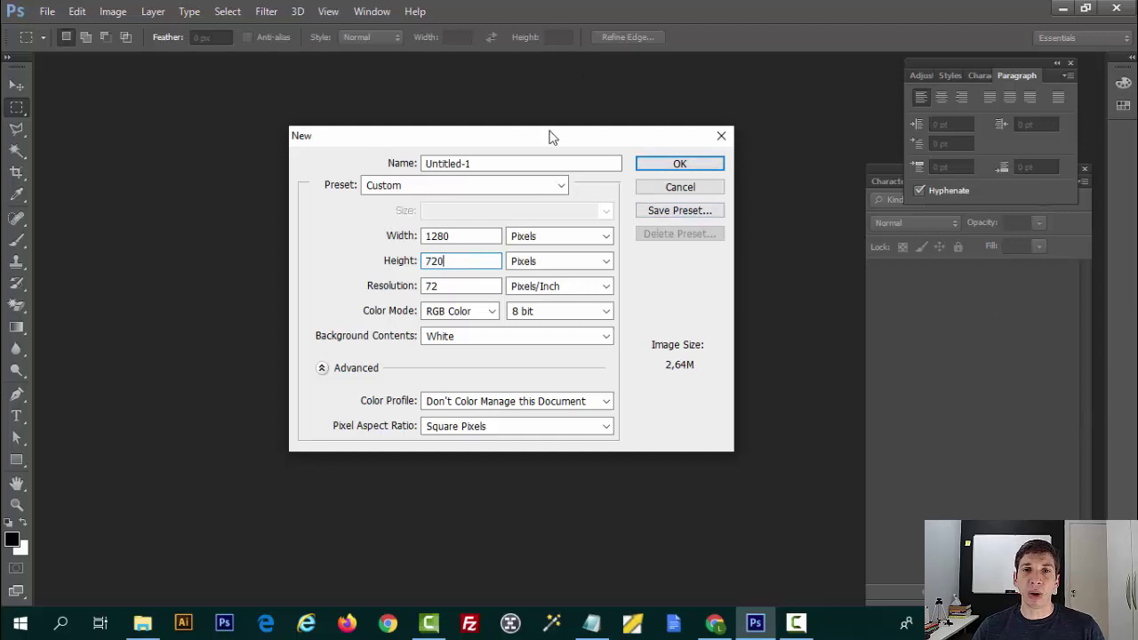
pyautogui.moveTo(556, 134); pyautogui.dragTo(507, 136)
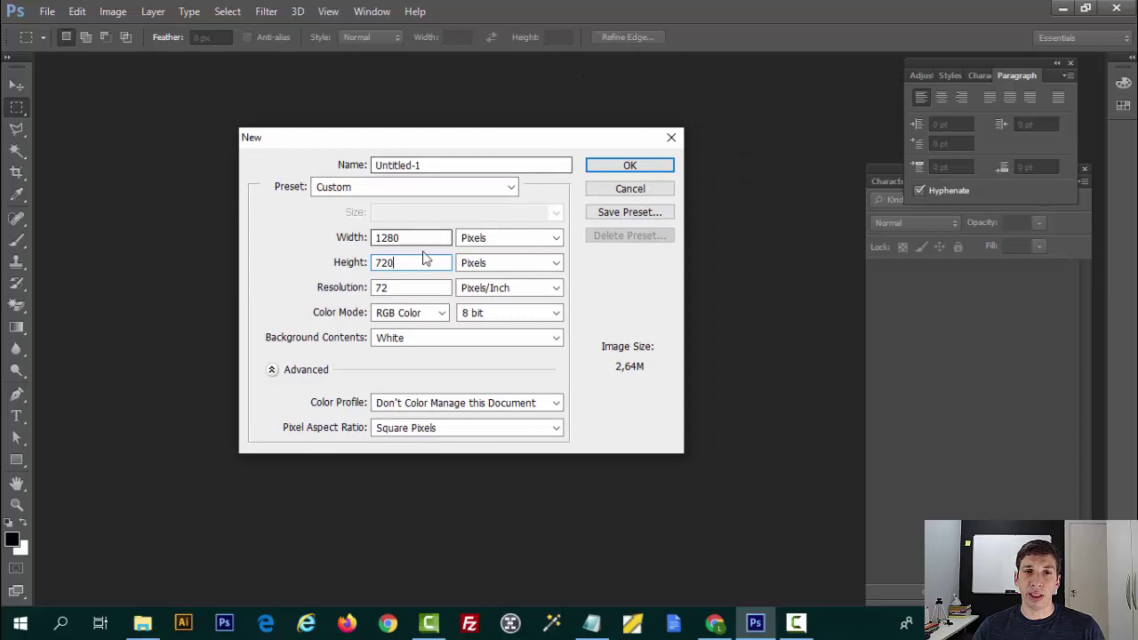
pyautogui.click(613, 167)
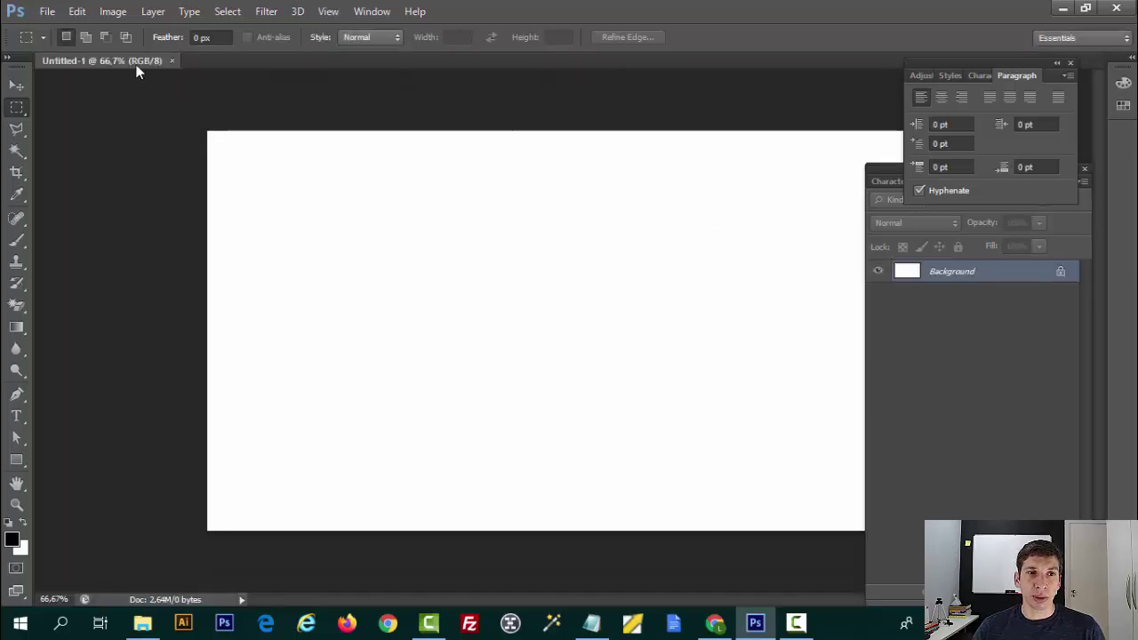
# - Float the Untitled-1 document window and dismiss the locked Background layer warning
pyautogui.moveTo(172, 104)
pyautogui.mouseDown()
pyautogui.moveTo(201, 125)
pyautogui.moveTo(203, 109)
pyautogui.mouseUp()
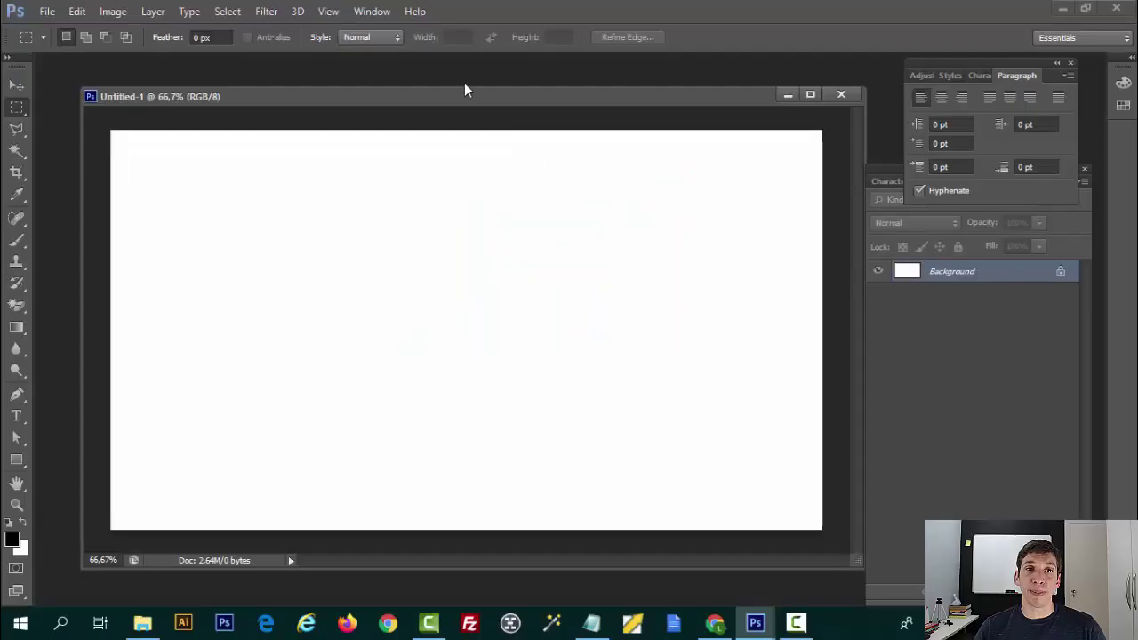
pyautogui.moveTo(468, 98); pyautogui.dragTo(467, 84)
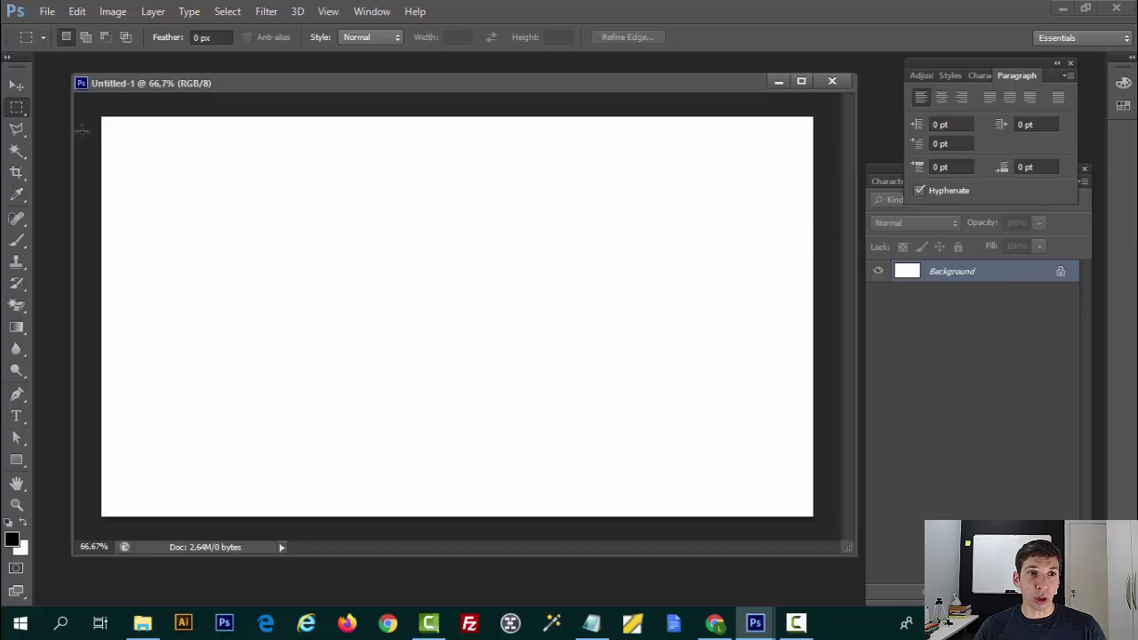
pyautogui.click(16, 85)
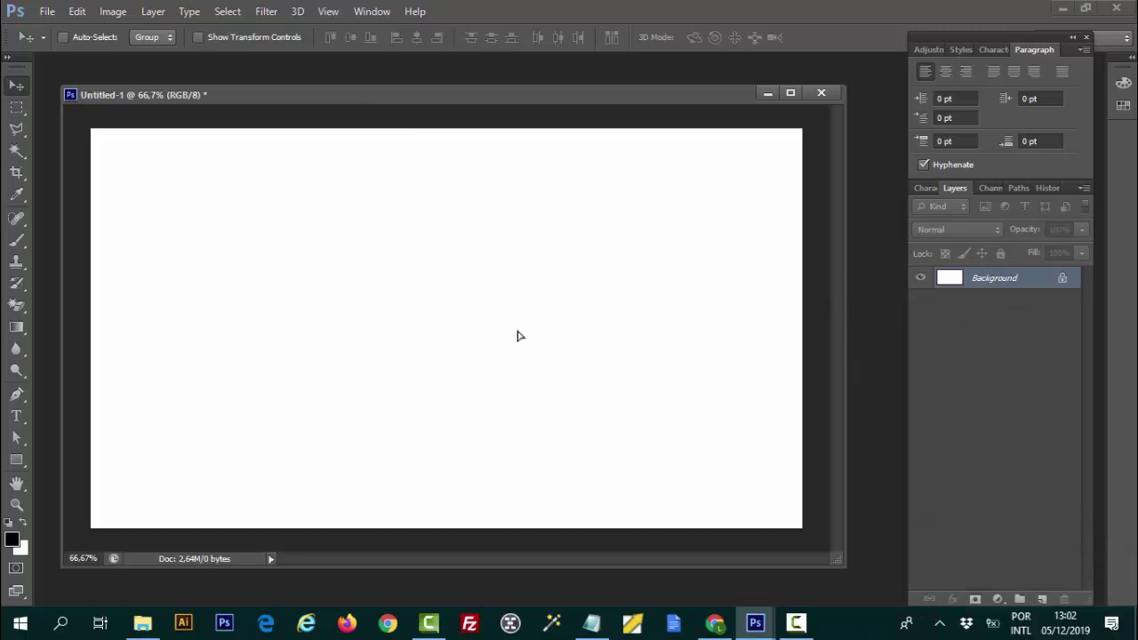
pyautogui.click(458, 296)
pyautogui.click(567, 246)
# - Add a test layer, toggle Background visibility off and on, then delete Layer 1
pyautogui.click(1042, 599)
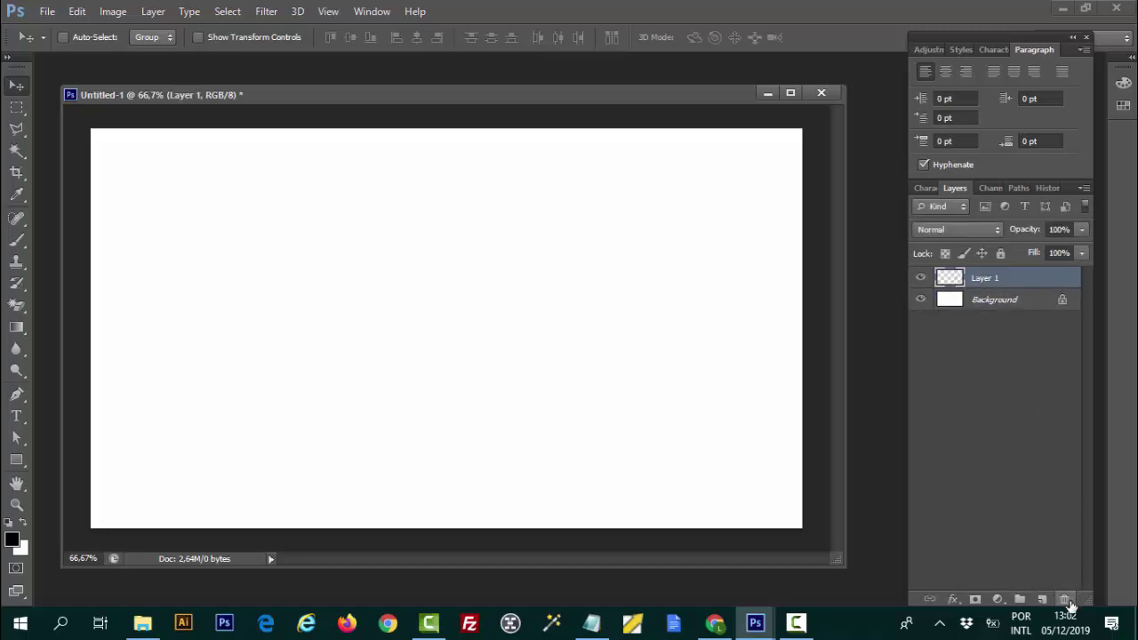
pyautogui.click(920, 299)
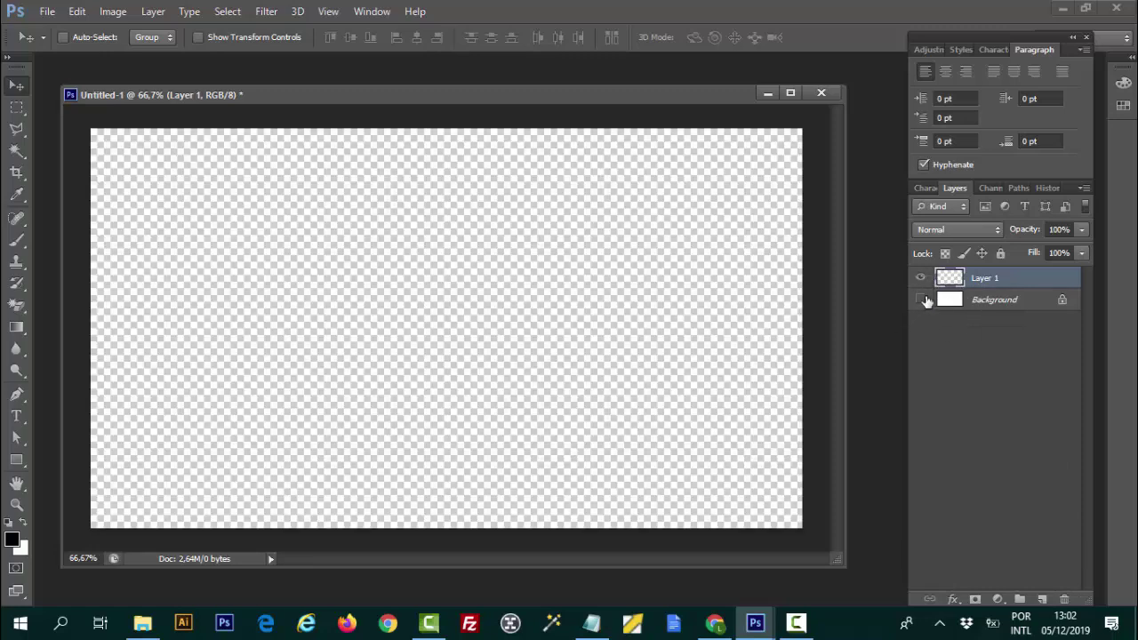
pyautogui.click(920, 299)
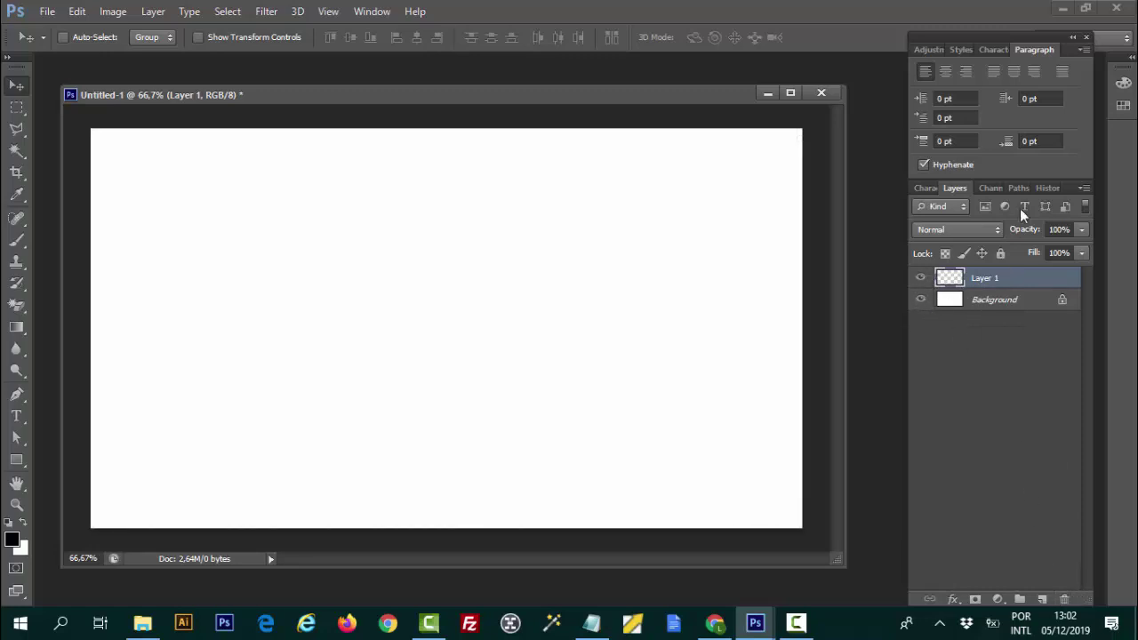
pyautogui.click(1064, 596)
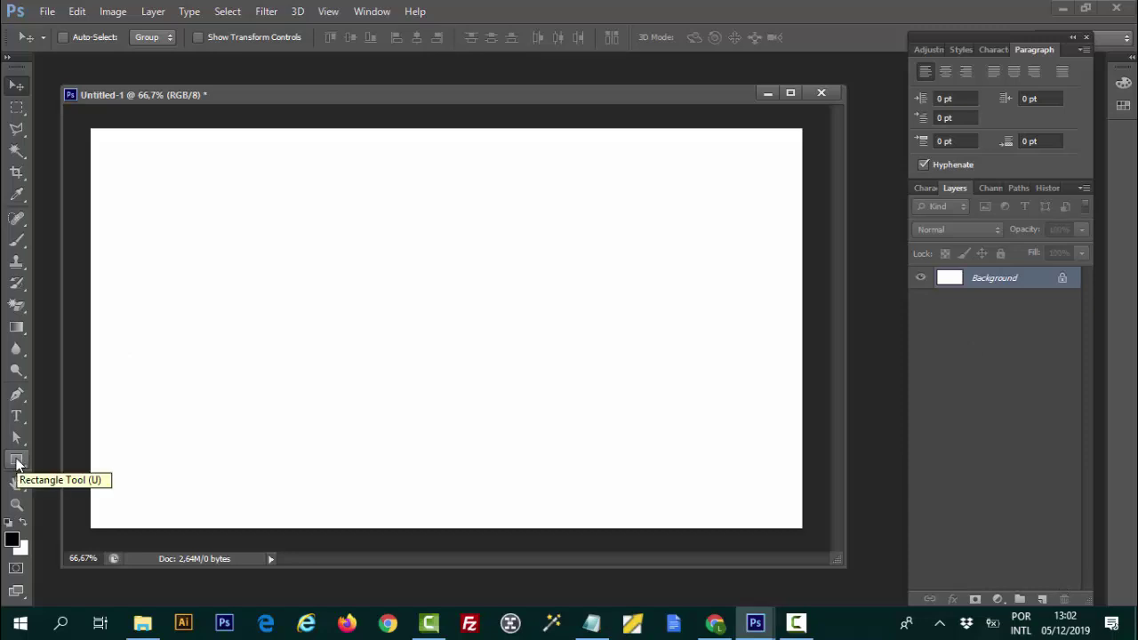
# - Draw a wide black Rectangle 1 along the canvas bottom and open its Layer Style
pyautogui.click(16, 460)
pyautogui.moveTo(439, 87); pyautogui.dragTo(471, 78)
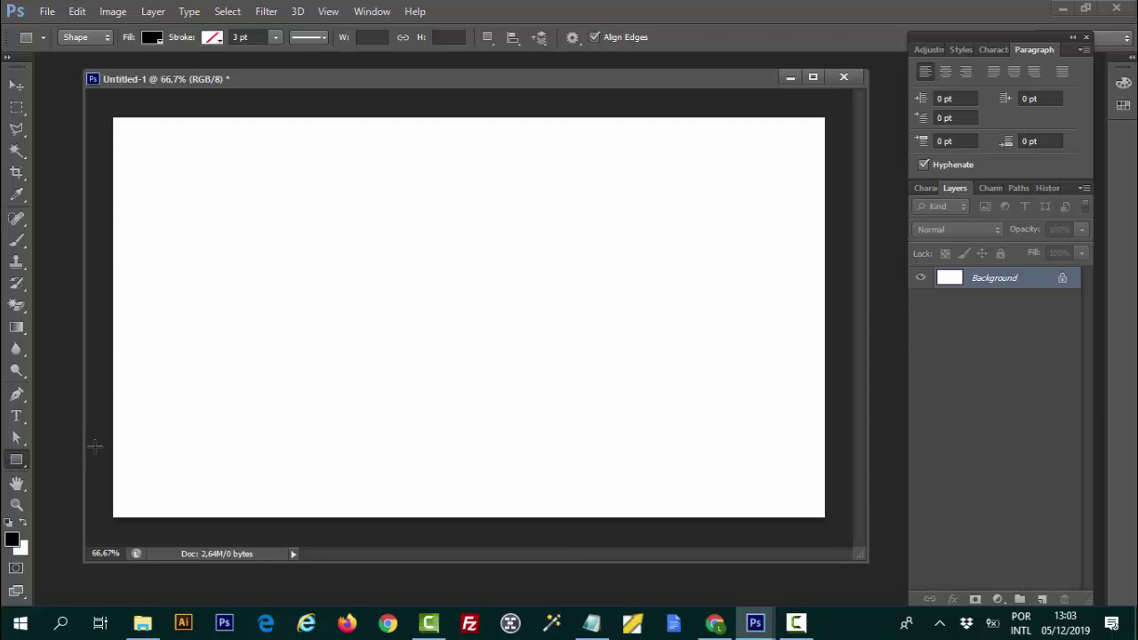
pyautogui.moveTo(94, 446); pyautogui.dragTo(839, 534)
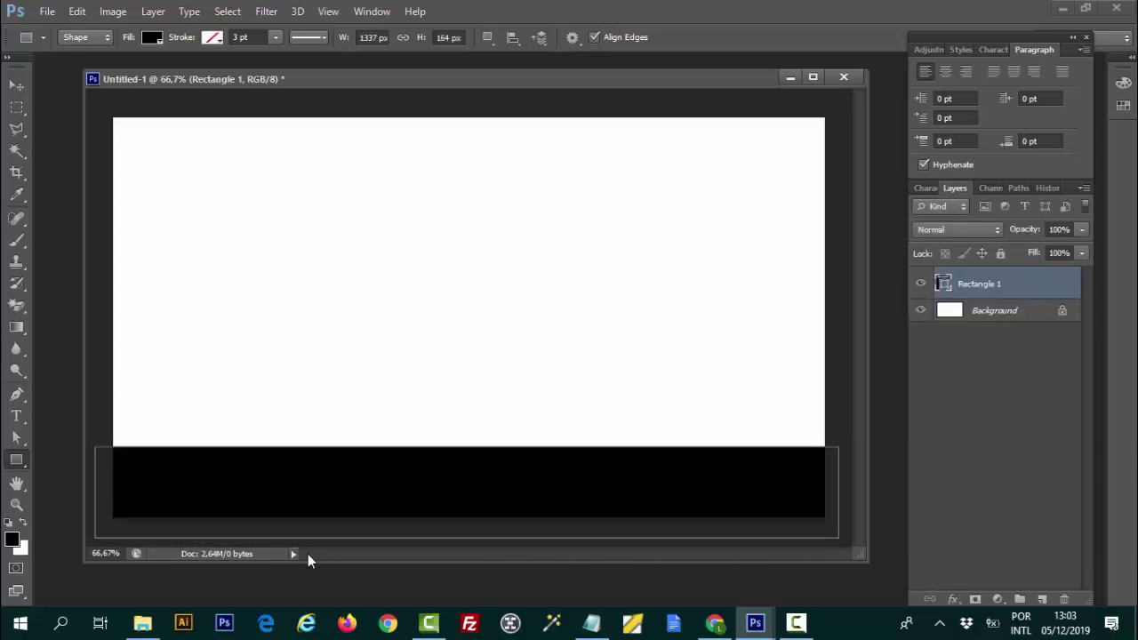
pyautogui.press('v')
pyautogui.doubleClick(1022, 284)
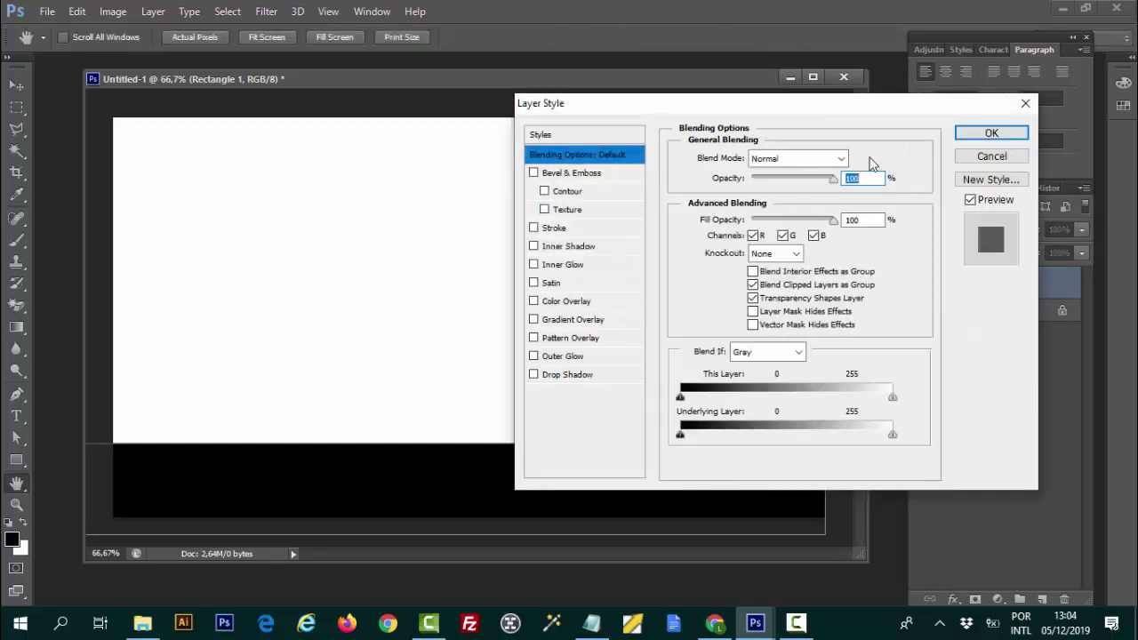
# - Apply a black-to-1f1e1e Gradient Overlay at a slanted angle to Rectangle 1
pyautogui.moveTo(693, 109); pyautogui.dragTo(669, 115)
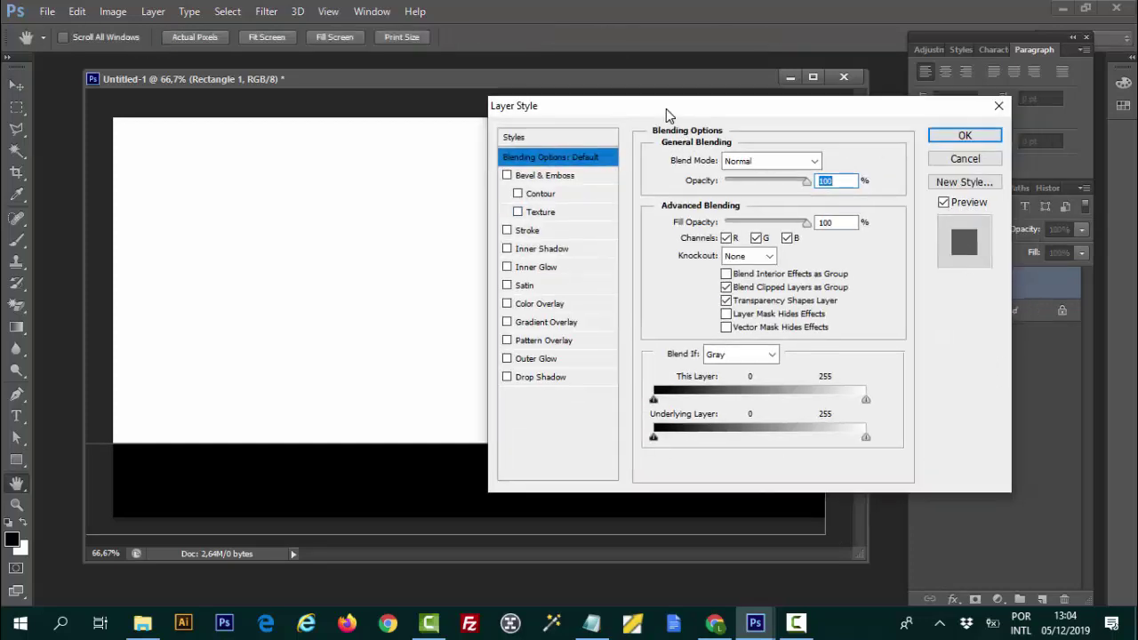
pyautogui.click(529, 327)
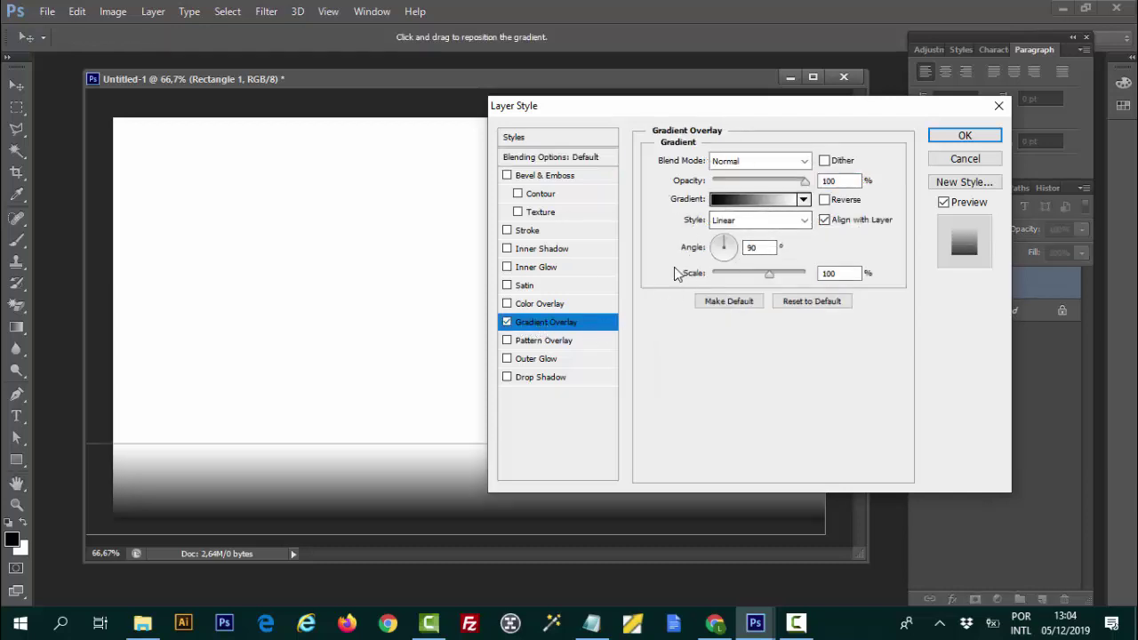
pyautogui.click(757, 200)
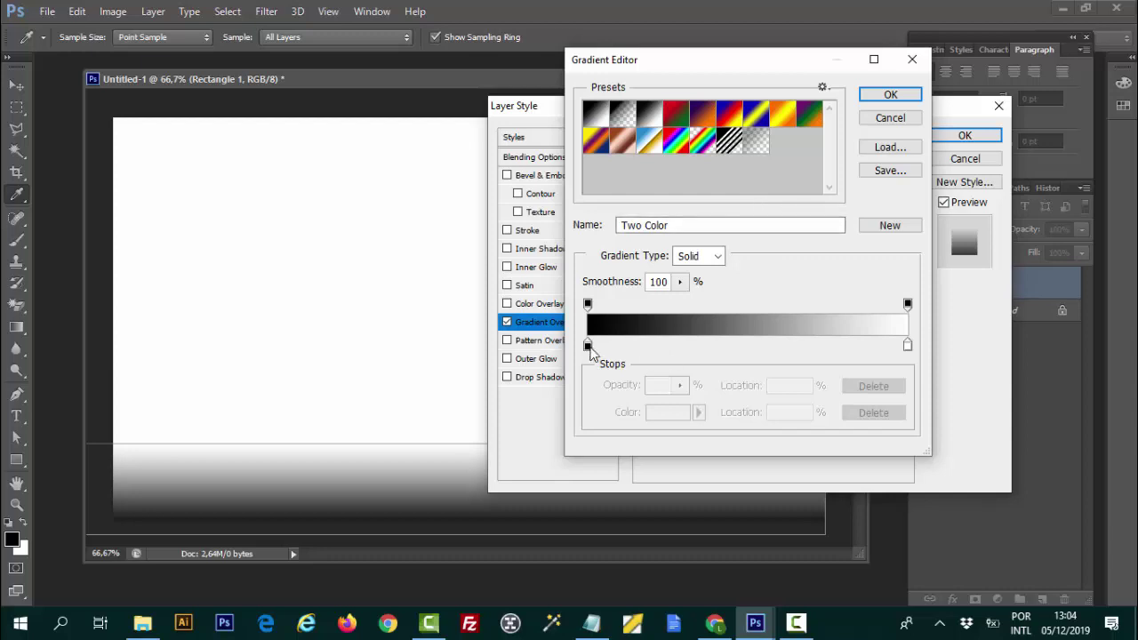
pyautogui.click(906, 346)
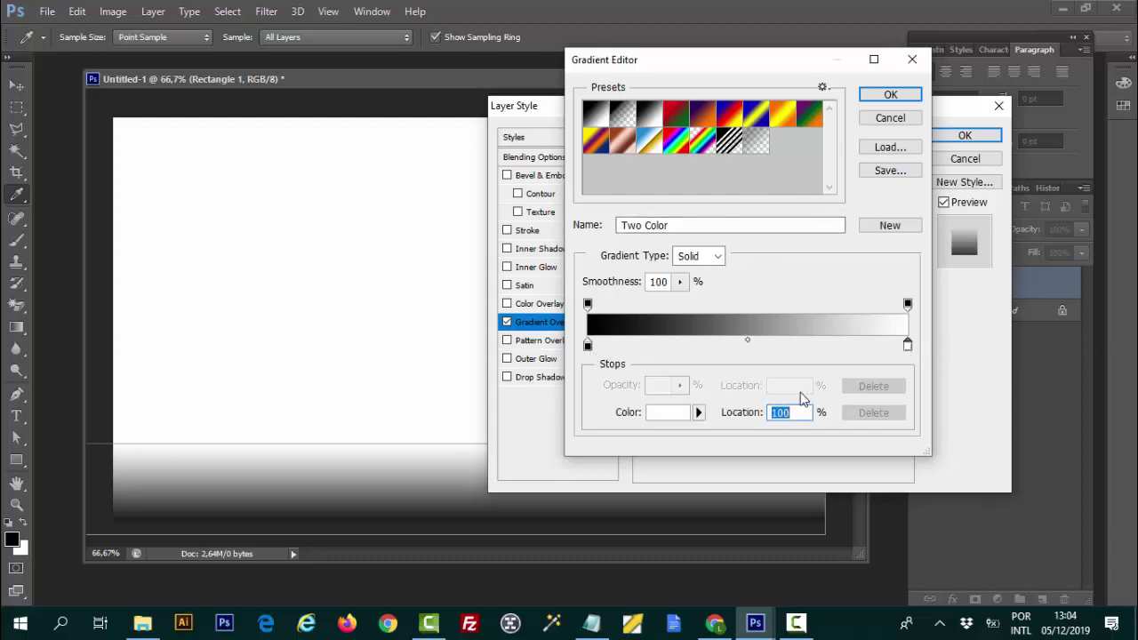
pyautogui.click(669, 415)
pyautogui.moveTo(821, 430); pyautogui.dragTo(876, 467)
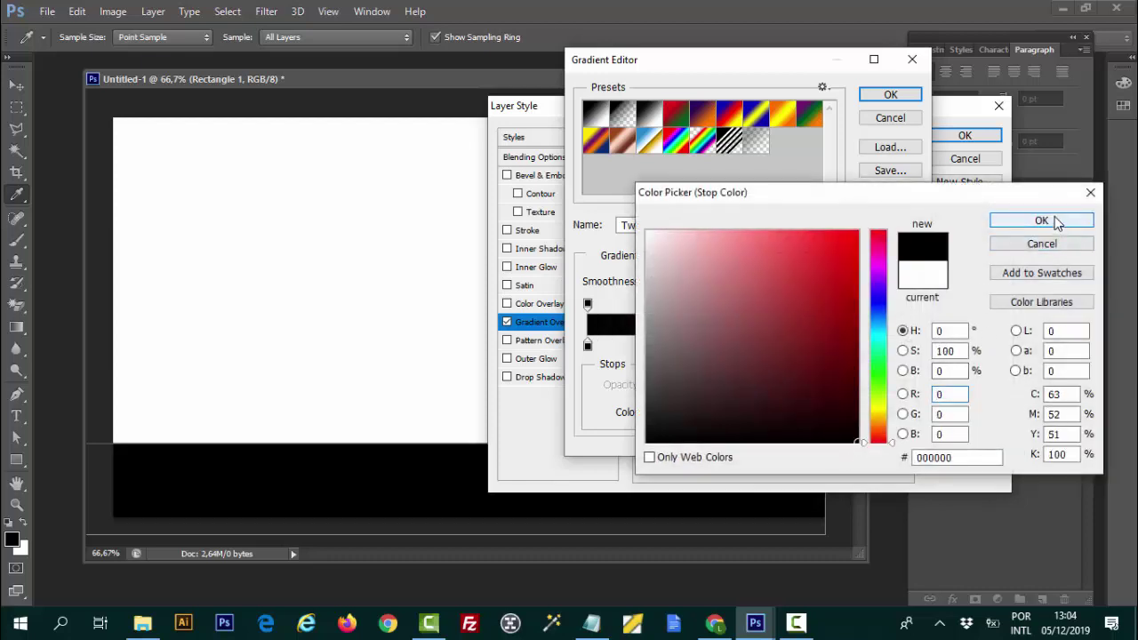
pyautogui.moveTo(678, 422); pyautogui.dragTo(654, 417)
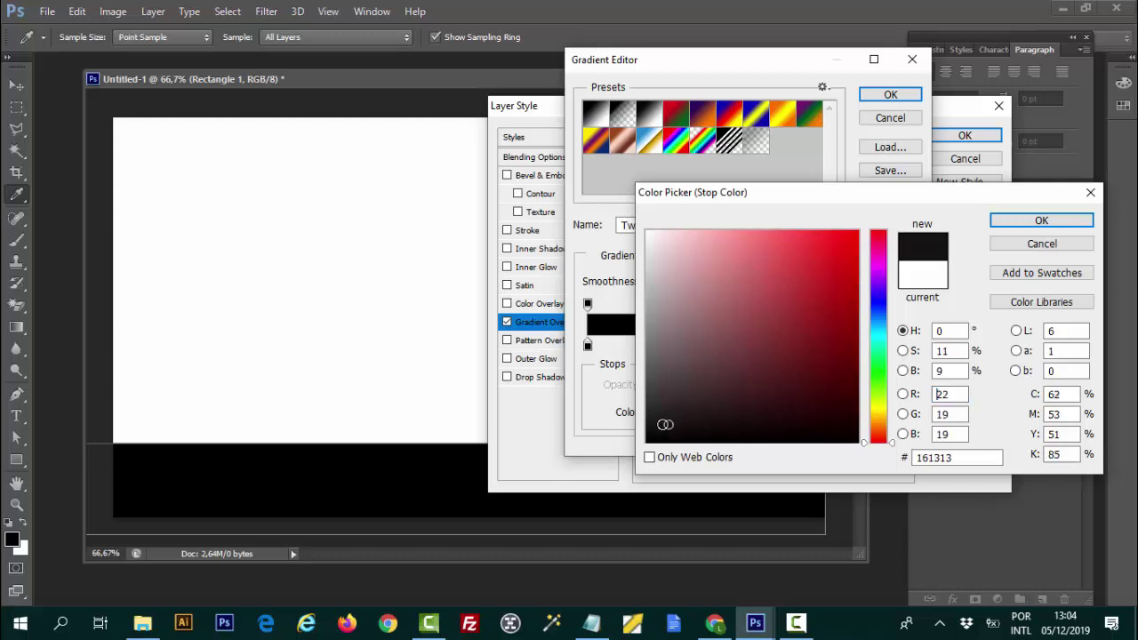
pyautogui.click(1038, 223)
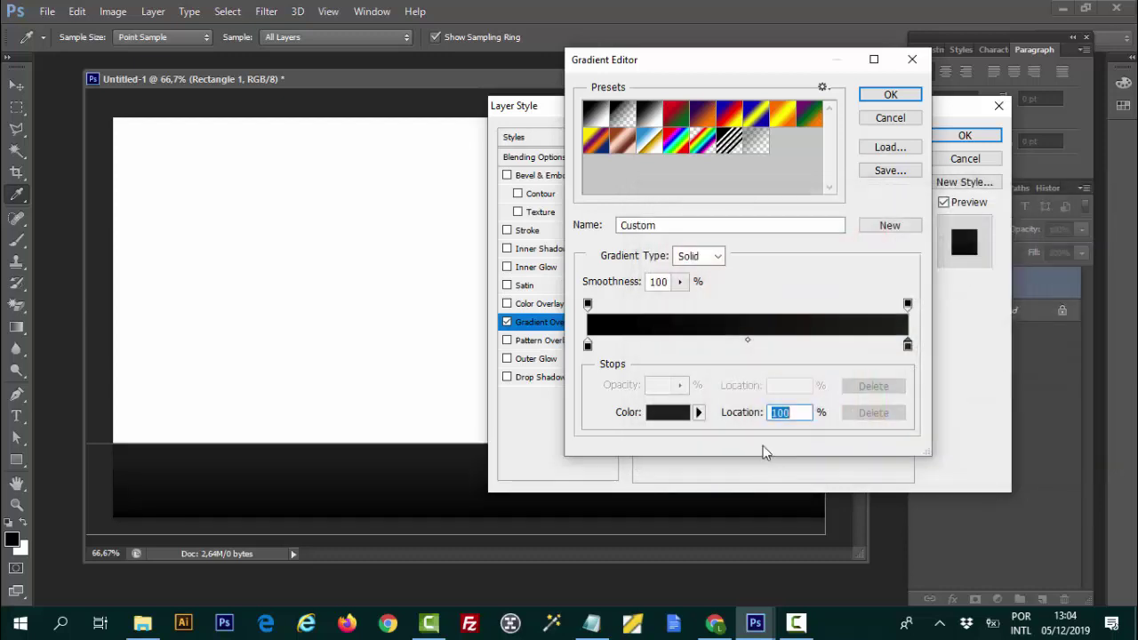
pyautogui.click(890, 97)
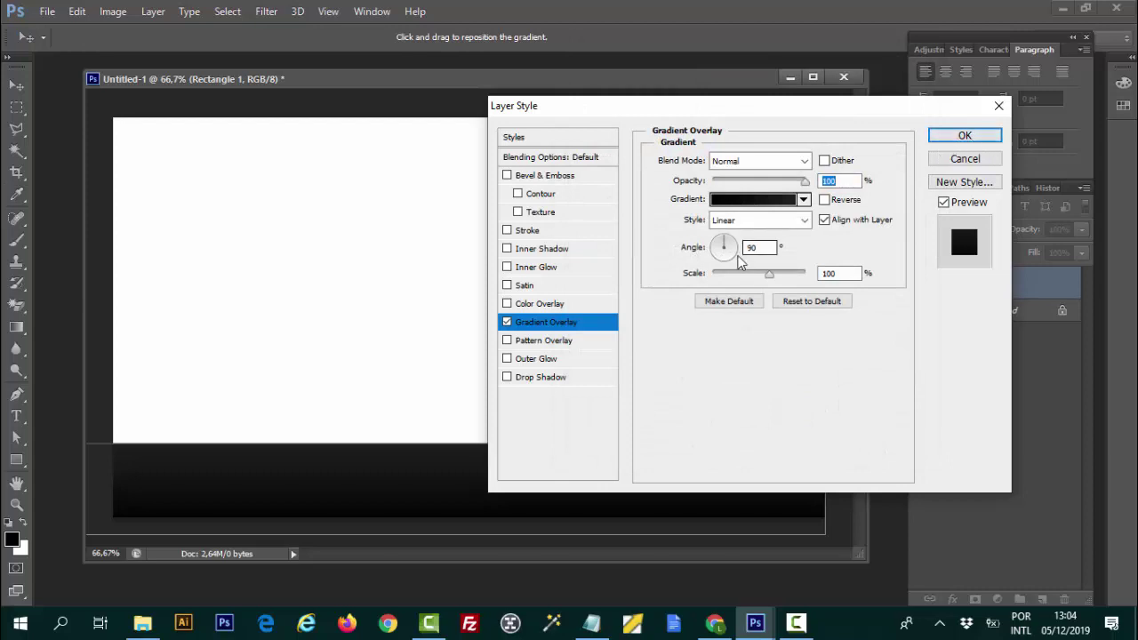
pyautogui.moveTo(738, 256)
pyautogui.mouseDown()
pyautogui.moveTo(758, 272)
pyautogui.moveTo(727, 238)
pyautogui.mouseUp()
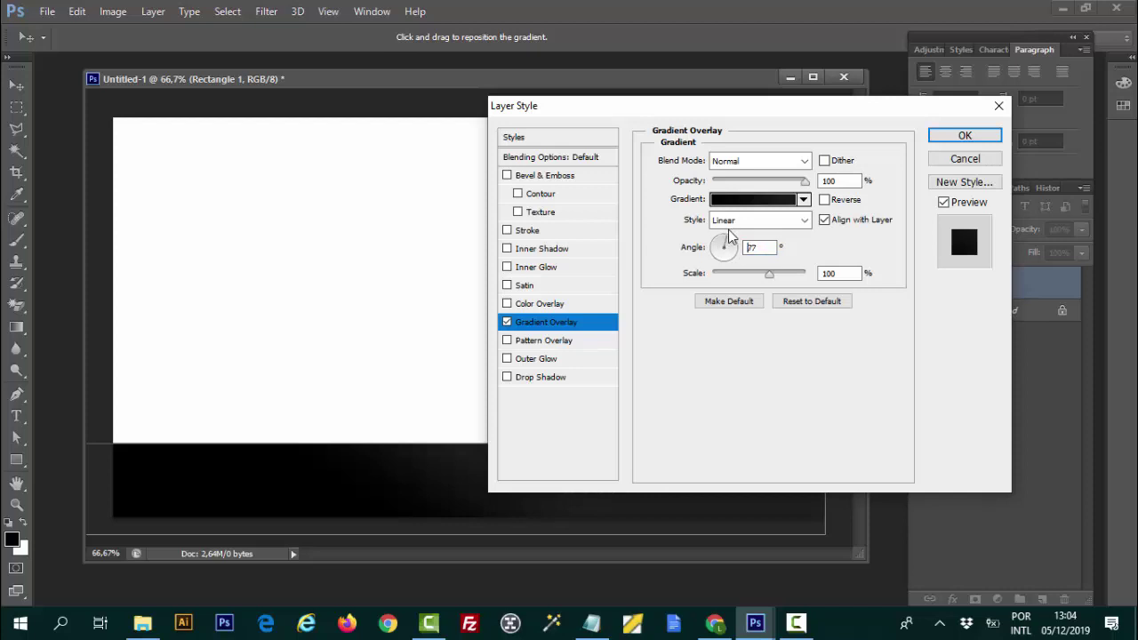
pyautogui.click(964, 135)
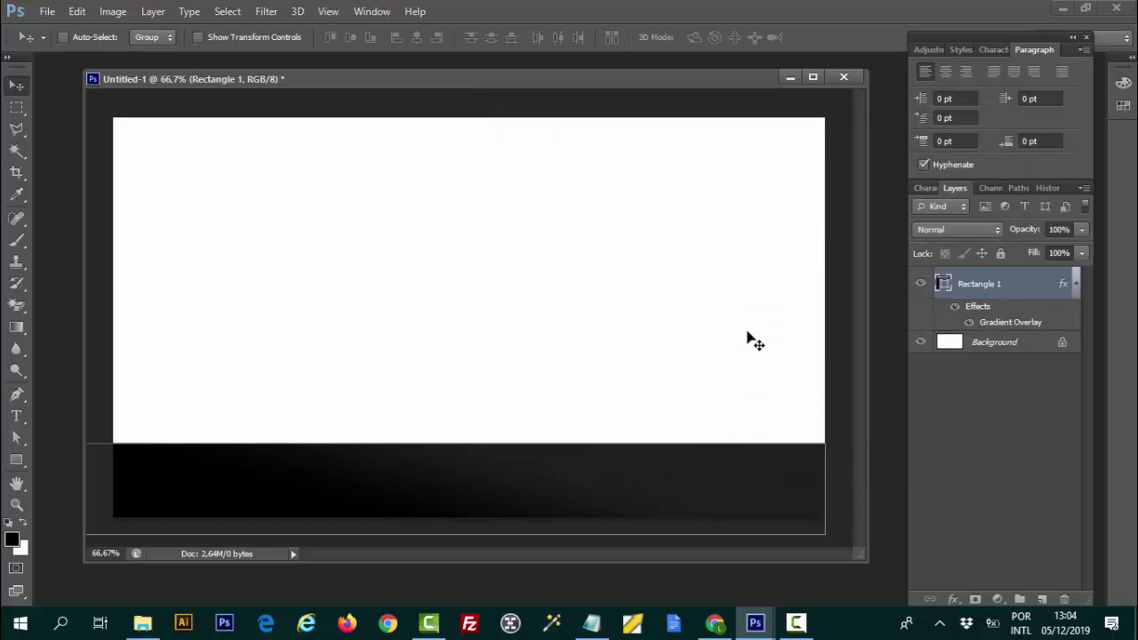
# - Tilt the bottom bar about -2° and Alt-drag a copy up to the canvas top
pyautogui.hotkey('ctrl', 't')
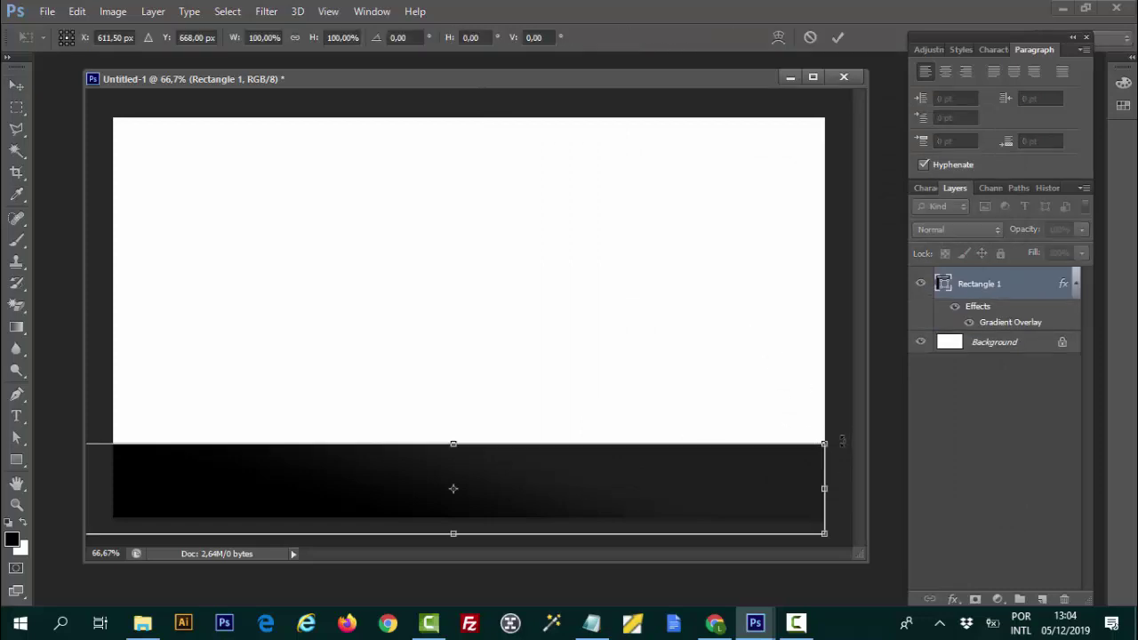
pyautogui.moveTo(842, 440); pyautogui.dragTo(840, 426)
pyautogui.moveTo(646, 466)
pyautogui.mouseDown()
pyautogui.moveTo(668, 462)
pyautogui.moveTo(664, 479)
pyautogui.mouseUp()
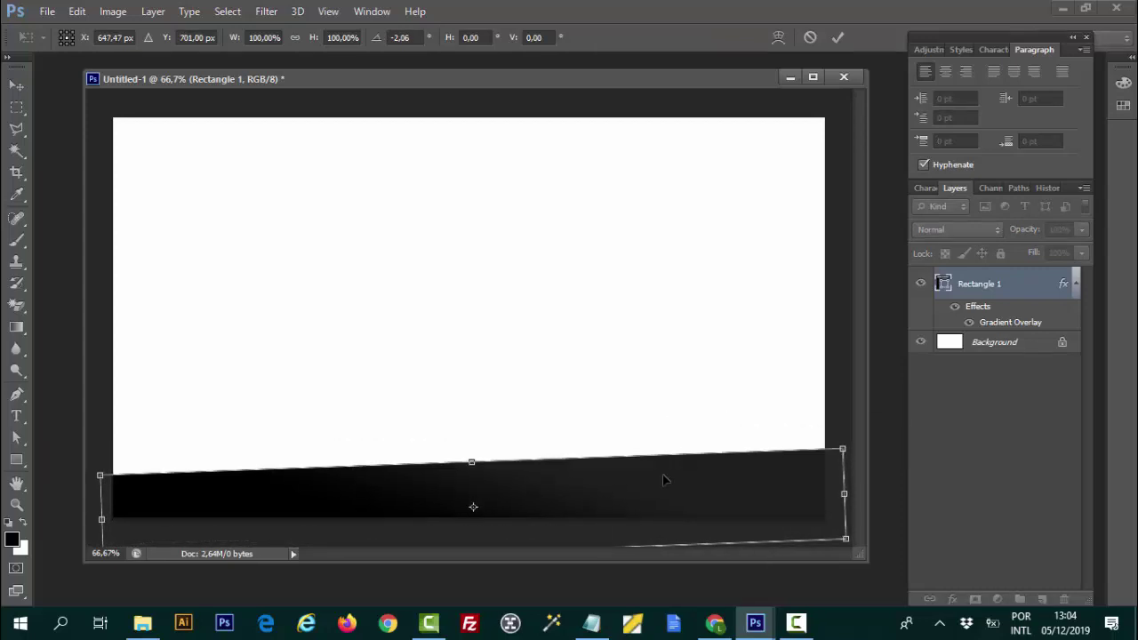
pyautogui.moveTo(663, 480); pyautogui.dragTo(667, 477)
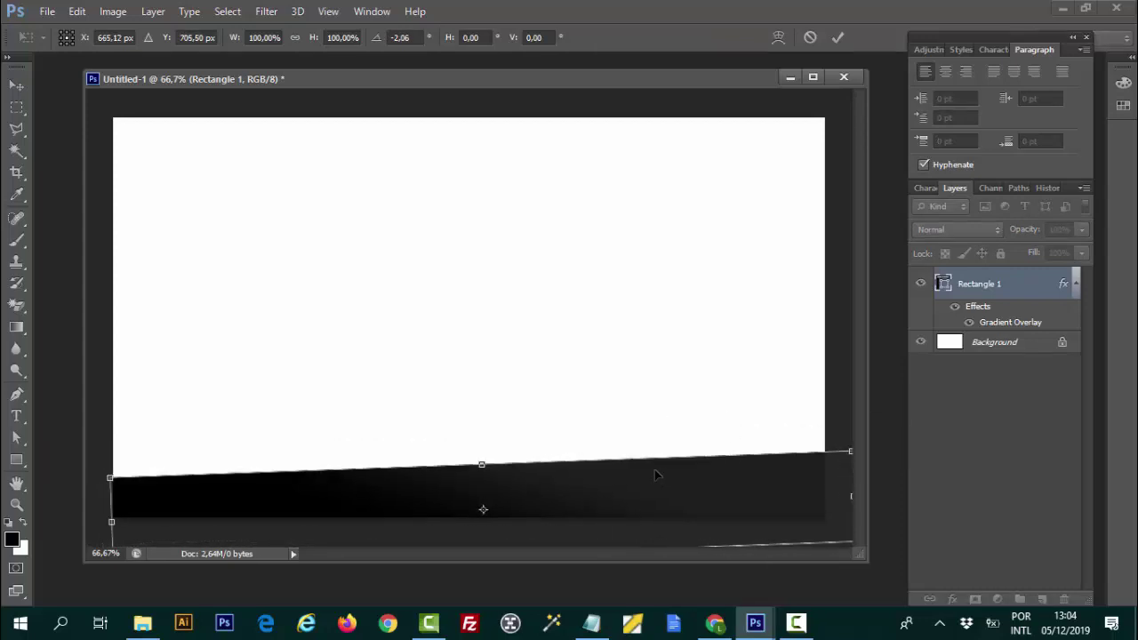
pyautogui.press('Return')
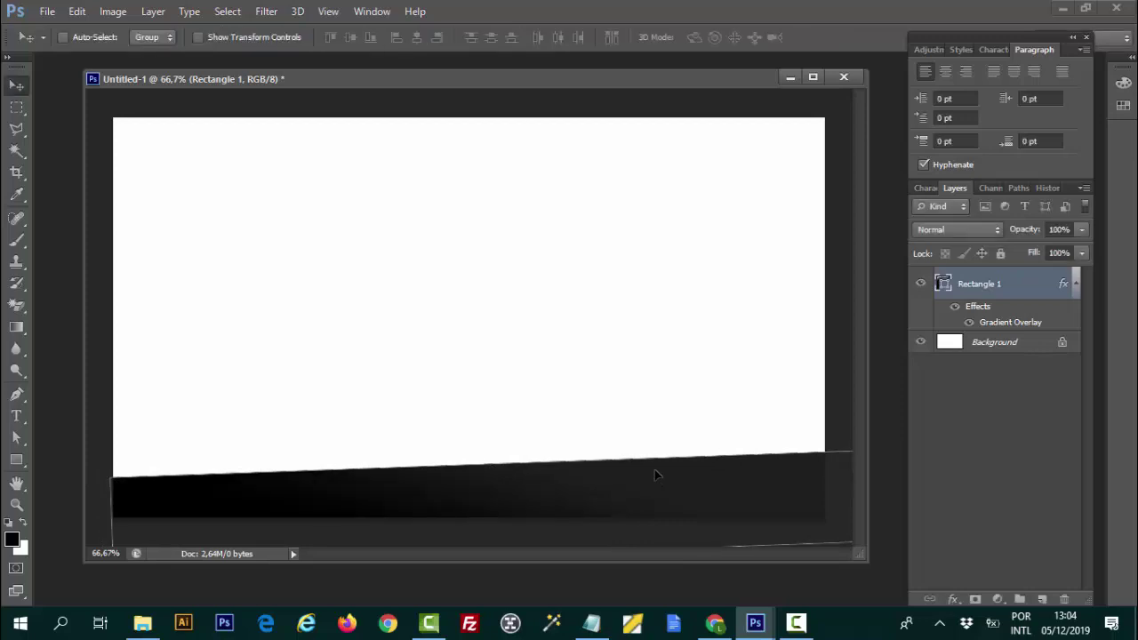
pyautogui.moveTo(655, 472); pyautogui.dragTo(642, 465)
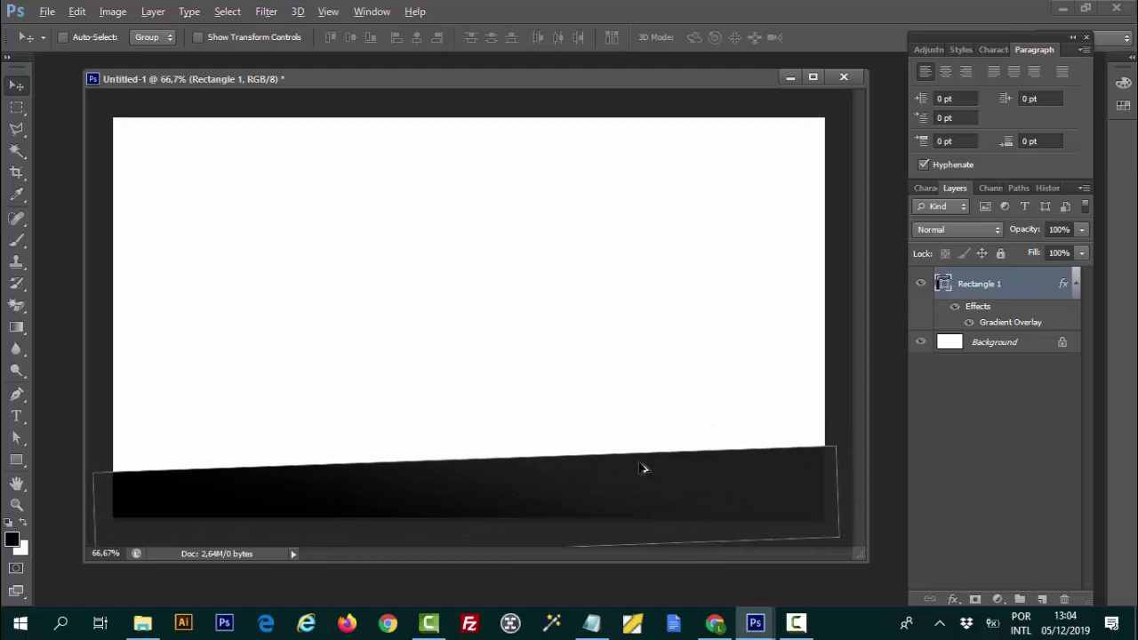
pyautogui.moveTo(636, 471)
pyautogui.mouseDown()
pyautogui.moveTo(669, 118)
pyautogui.moveTo(631, 103)
pyautogui.mouseUp()
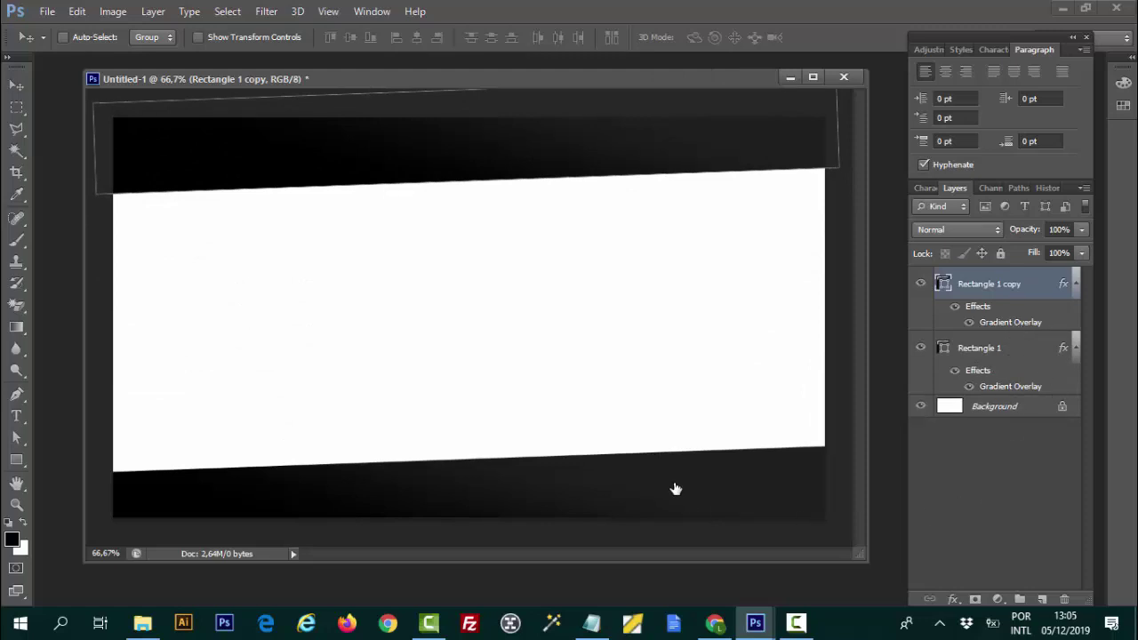
# - Set the top bar's gradient overlay angle to 90°
pyautogui.moveTo(725, 247); pyautogui.dragTo(723, 235)
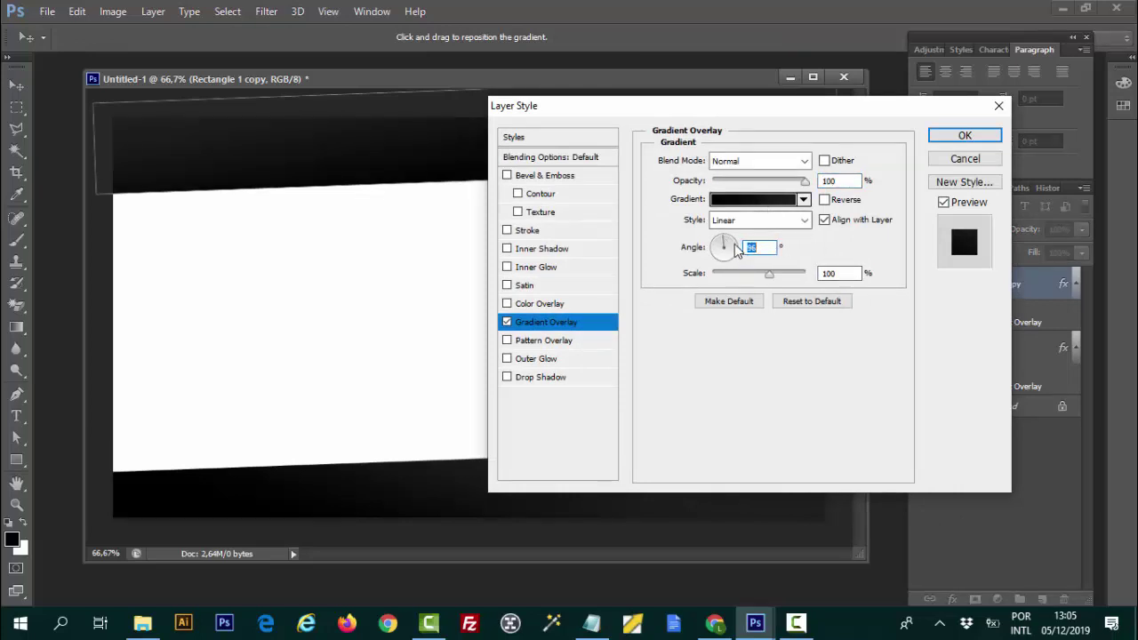
pyautogui.write('90')
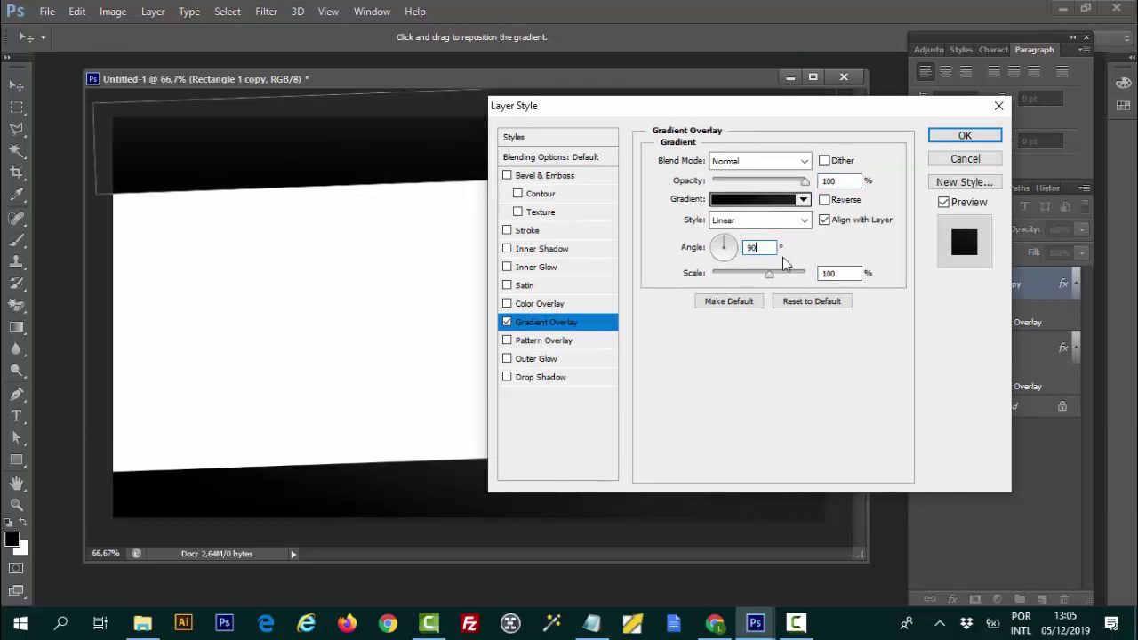
pyautogui.click(988, 138)
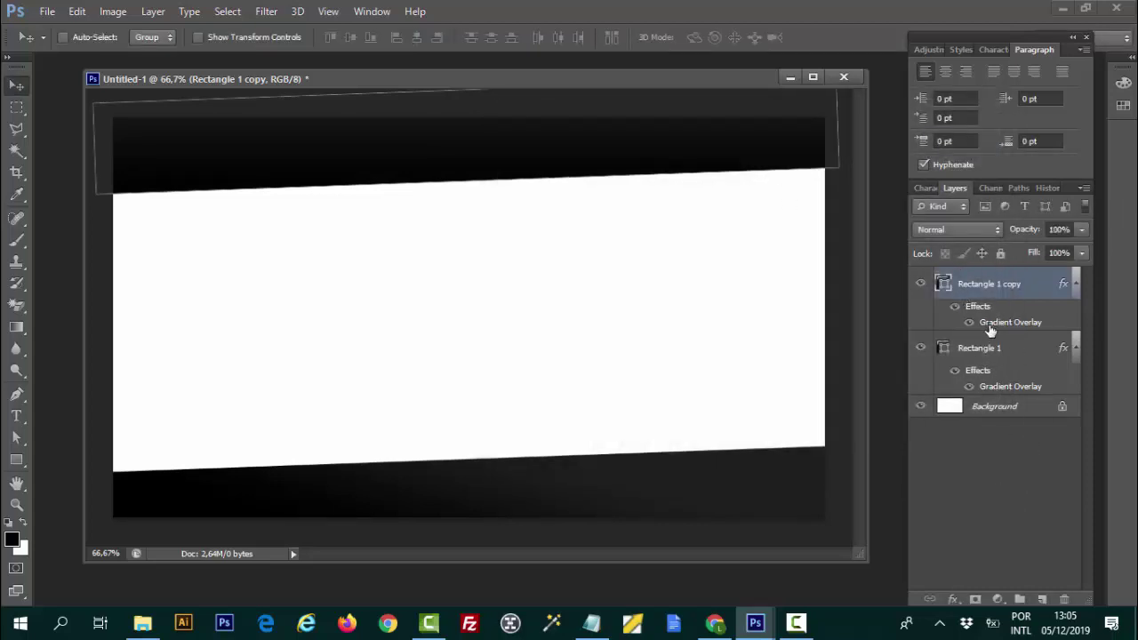
# - Set Rectangle 1's gradient overlay angle to 90° and select the Background layer
pyautogui.click(1022, 393)
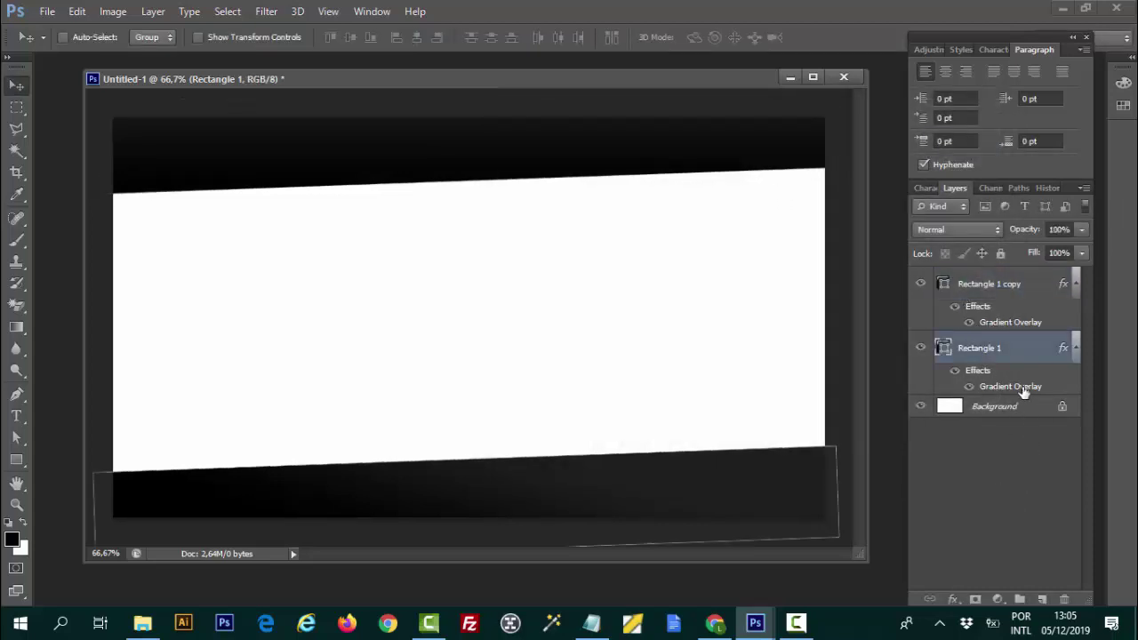
pyautogui.doubleClick(1022, 393)
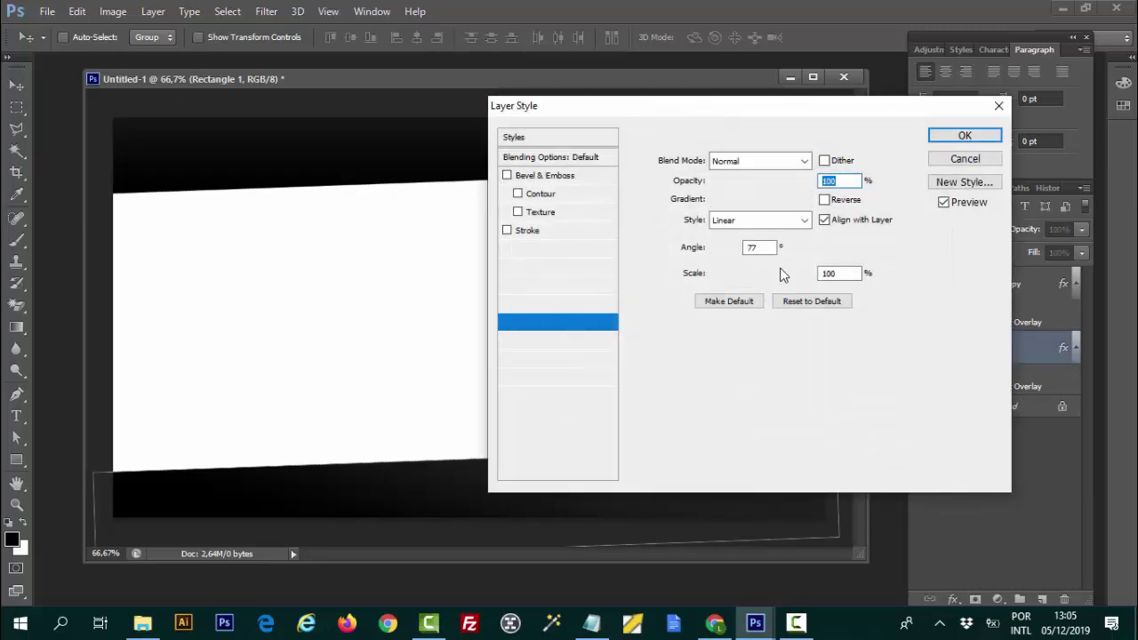
pyautogui.doubleClick(760, 247)
pyautogui.write('9')
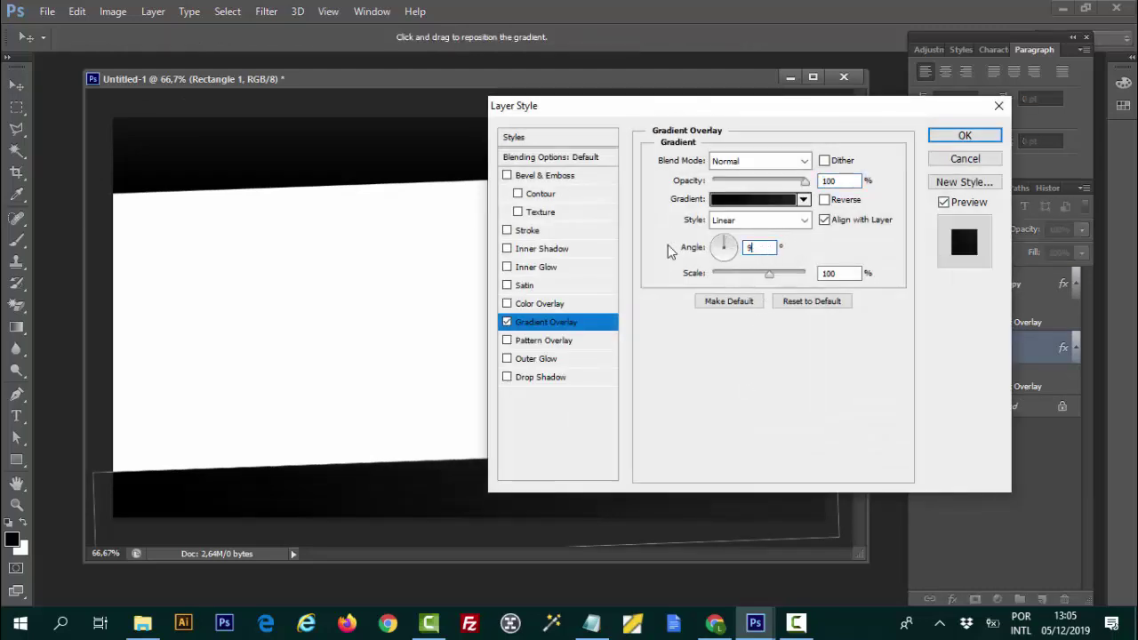
pyautogui.write('0')
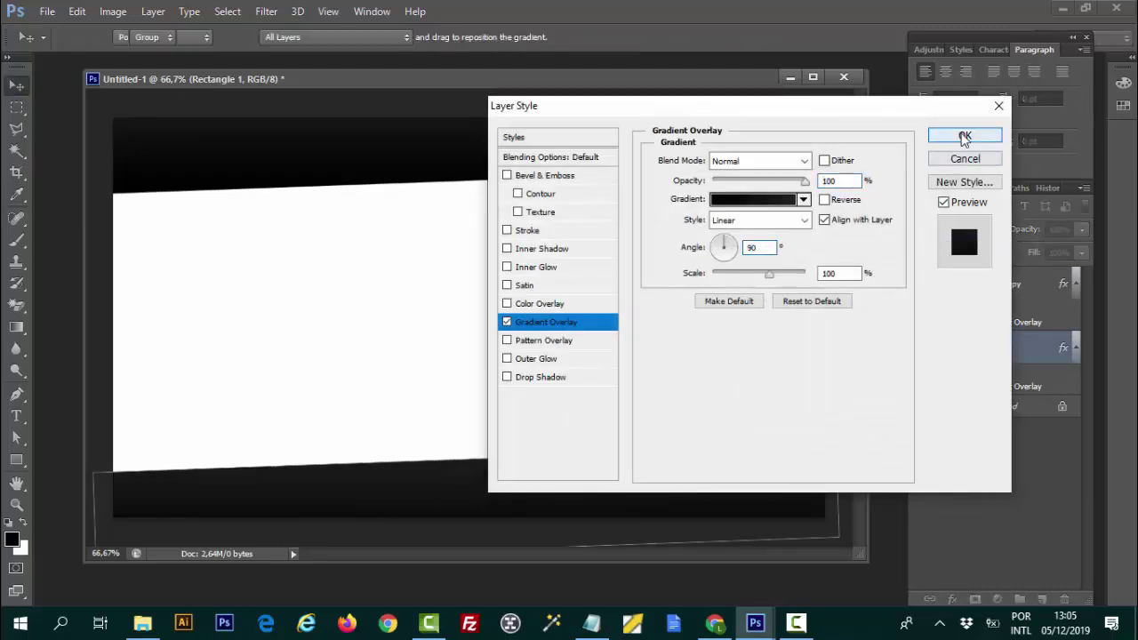
pyautogui.click(965, 136)
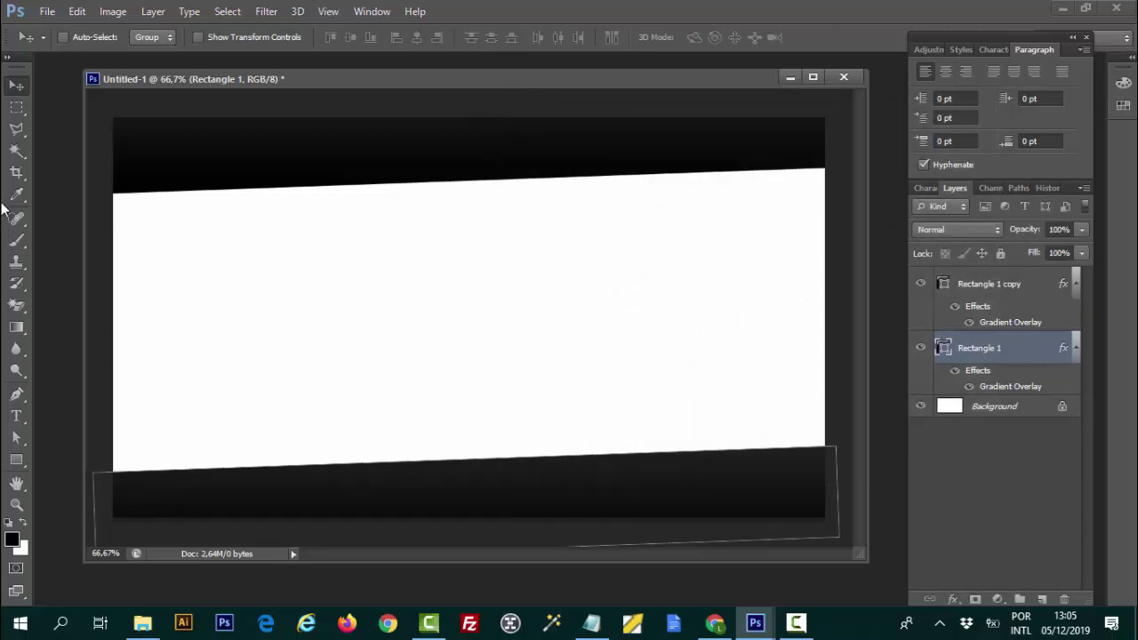
pyautogui.click(949, 406)
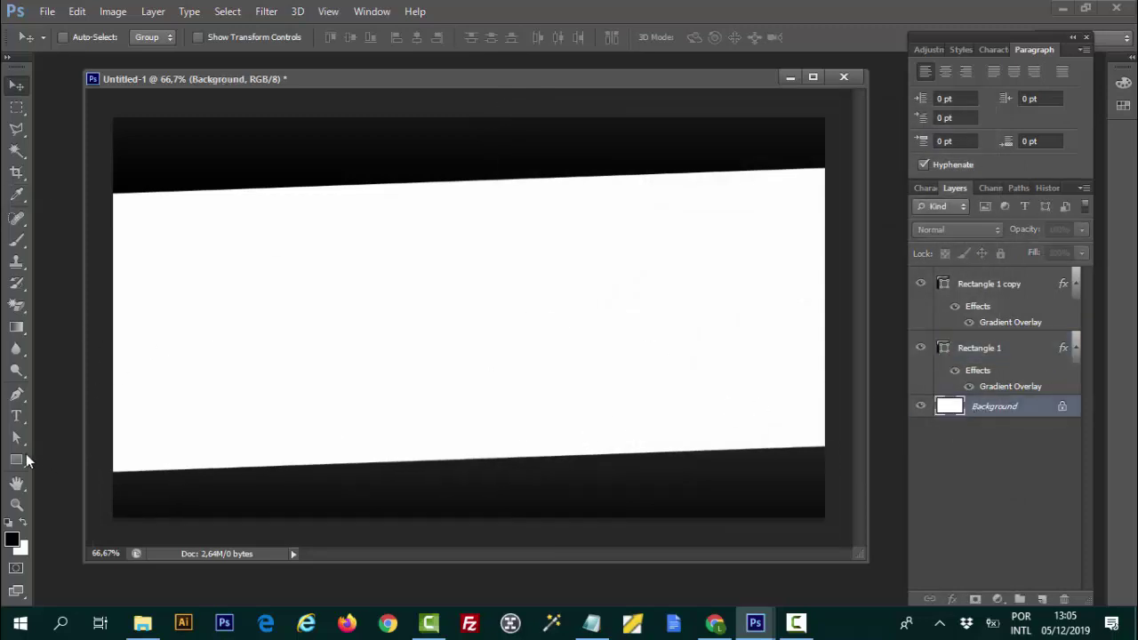
pyautogui.click(18, 459)
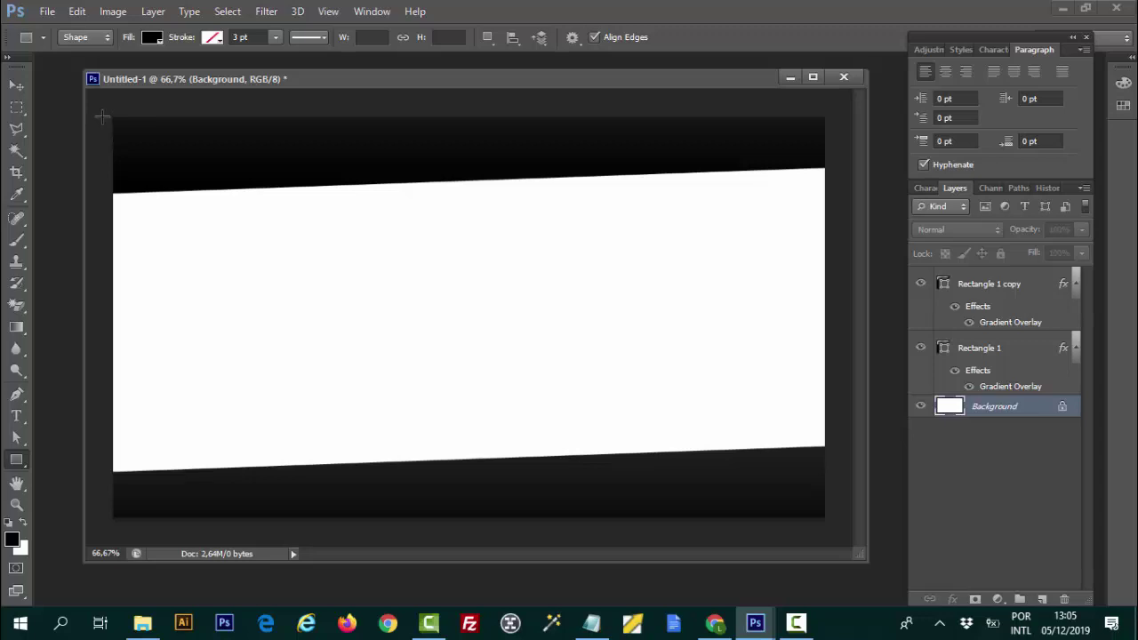
# - Draw Rectangle 2 over the canvas, add a Gradient Overlay, and make its left stop yellow
pyautogui.moveTo(101, 115); pyautogui.dragTo(830, 521)
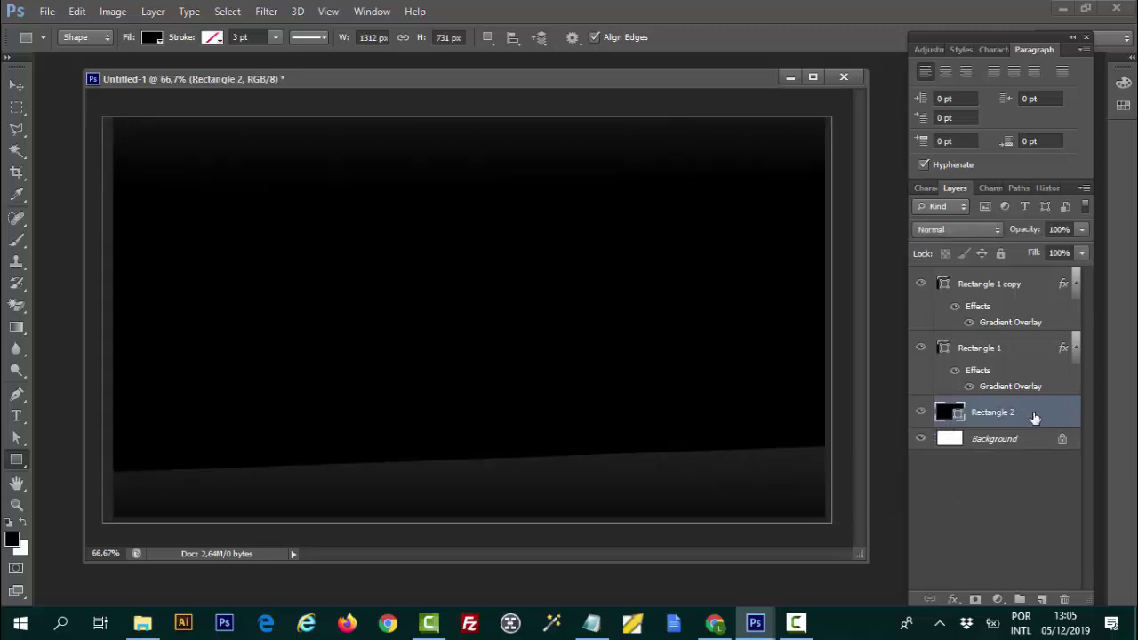
pyautogui.doubleClick(1034, 414)
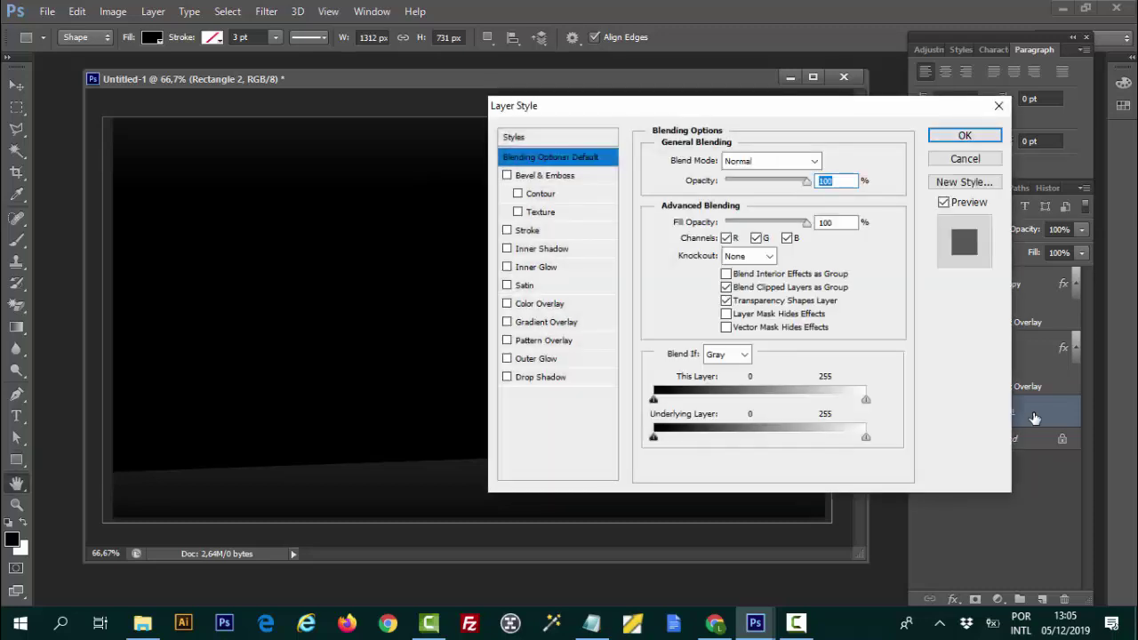
pyautogui.click(532, 323)
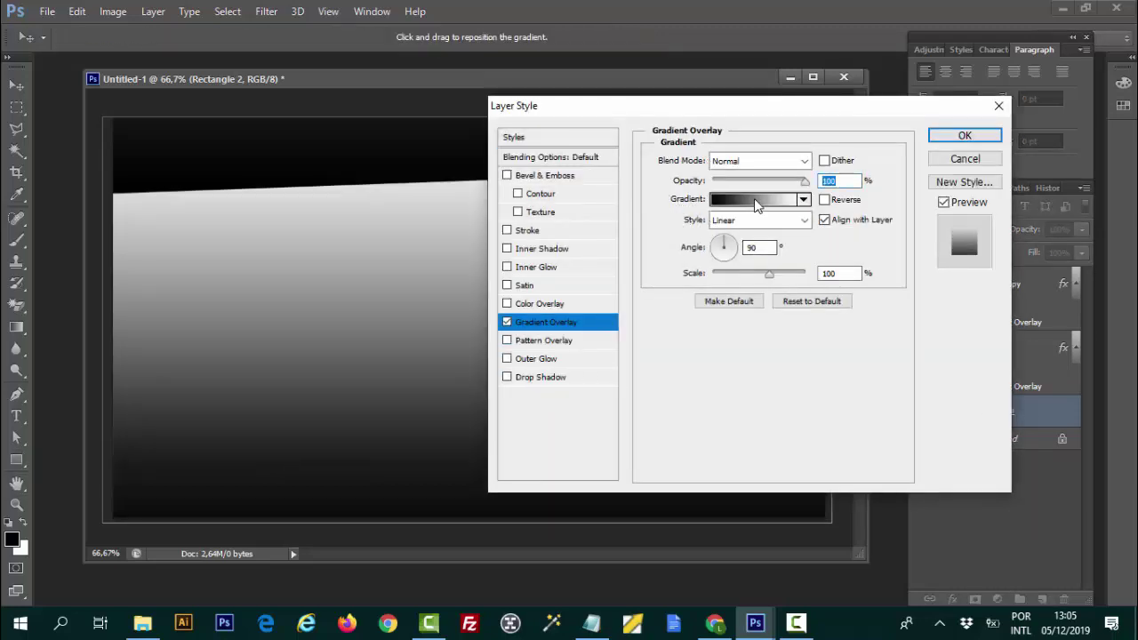
pyautogui.click(753, 201)
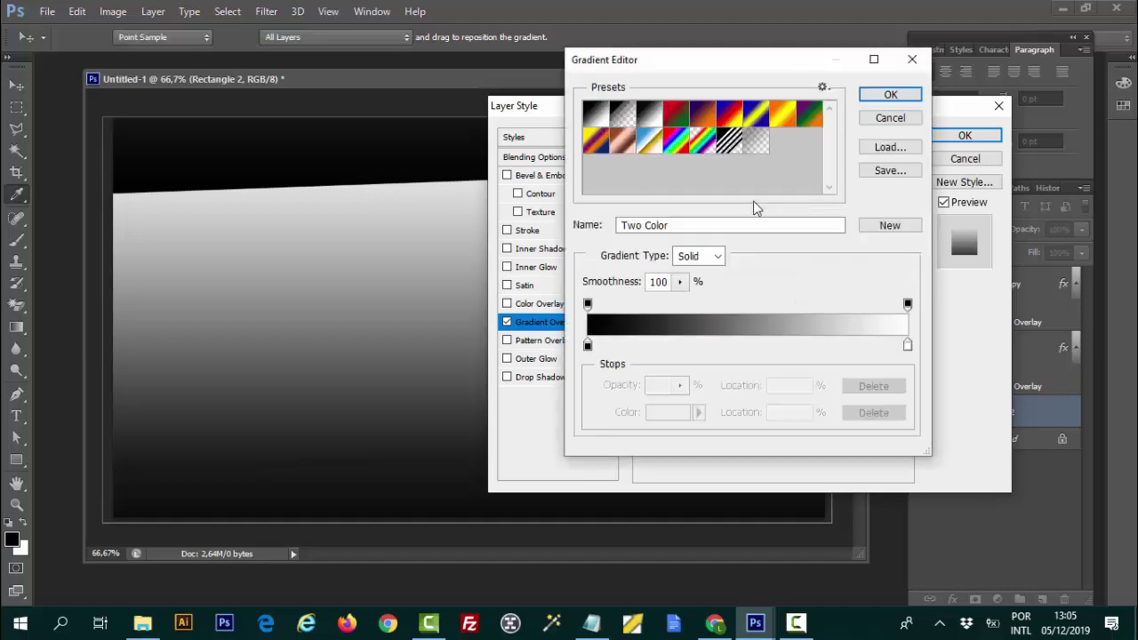
pyautogui.click(587, 344)
pyautogui.click(684, 413)
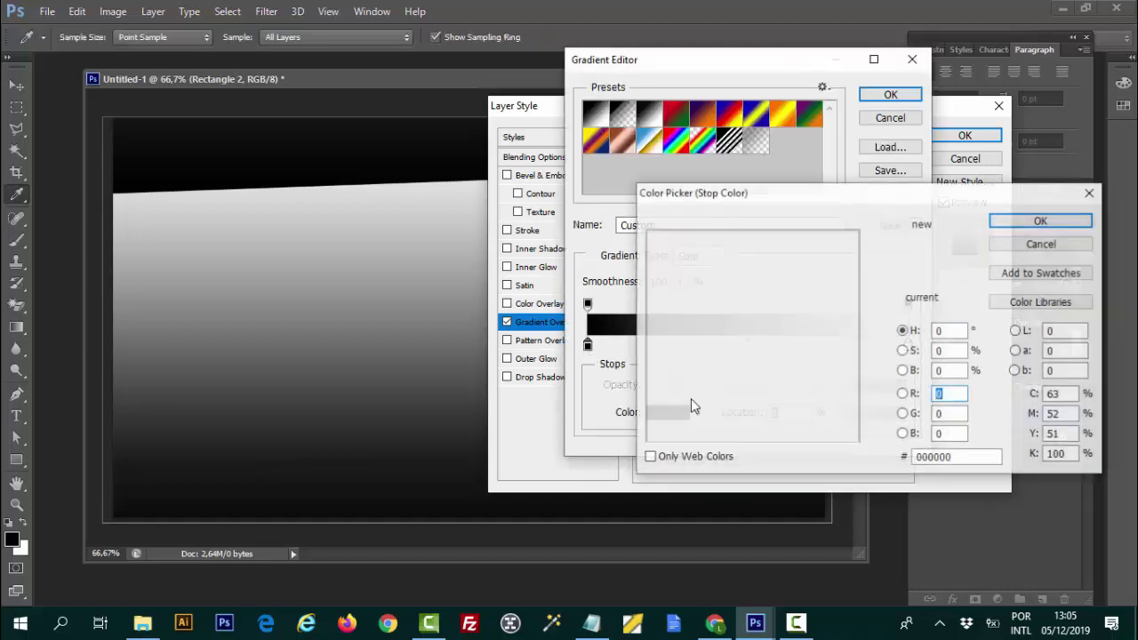
pyautogui.click(880, 408)
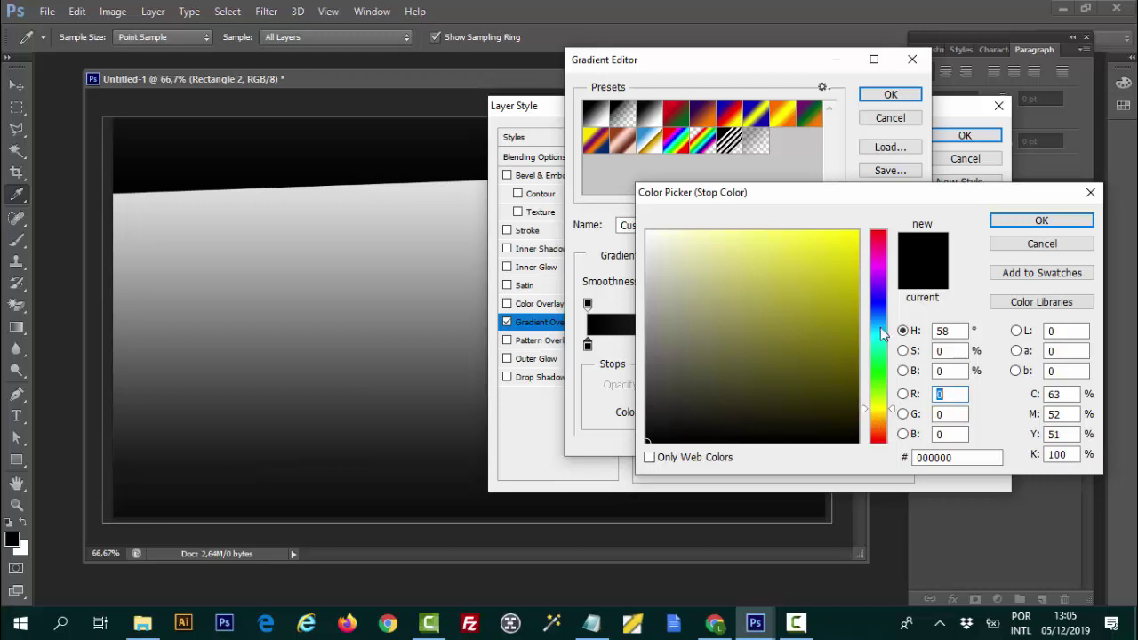
pyautogui.click(862, 229)
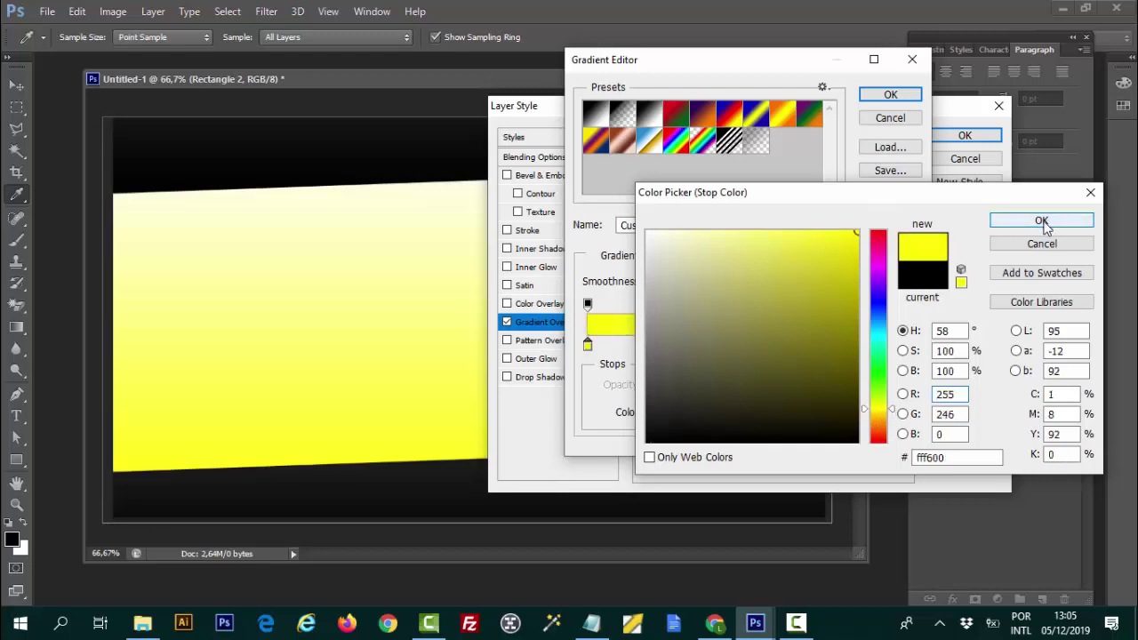
pyautogui.click(1042, 221)
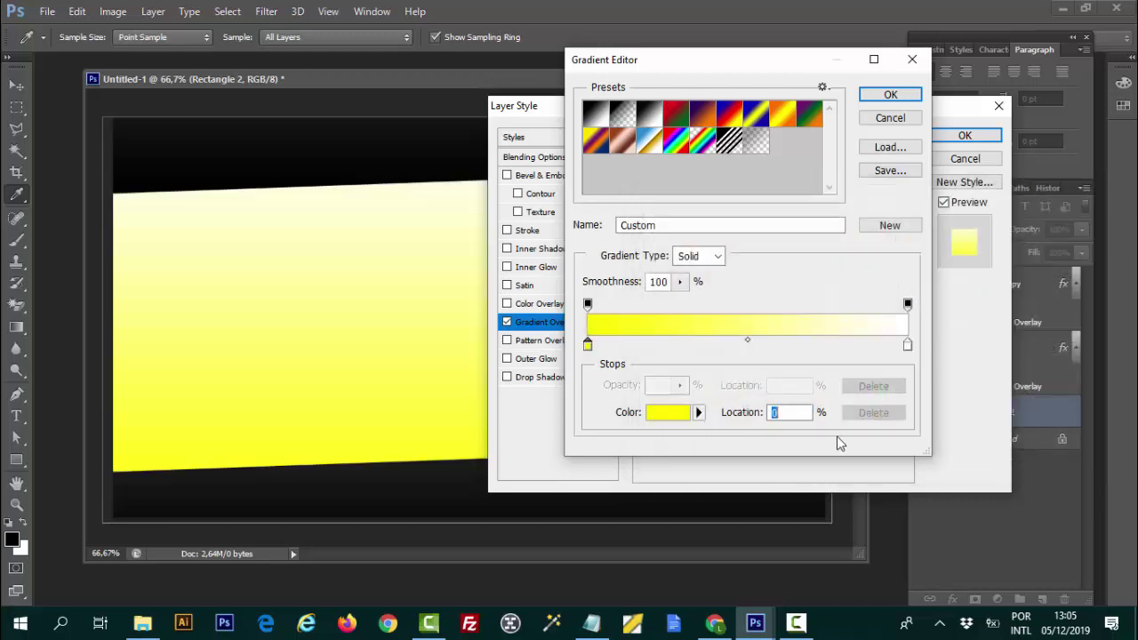
# - Make the gradient run orange to yellow, with the yellow stop at 65%
pyautogui.click(907, 346)
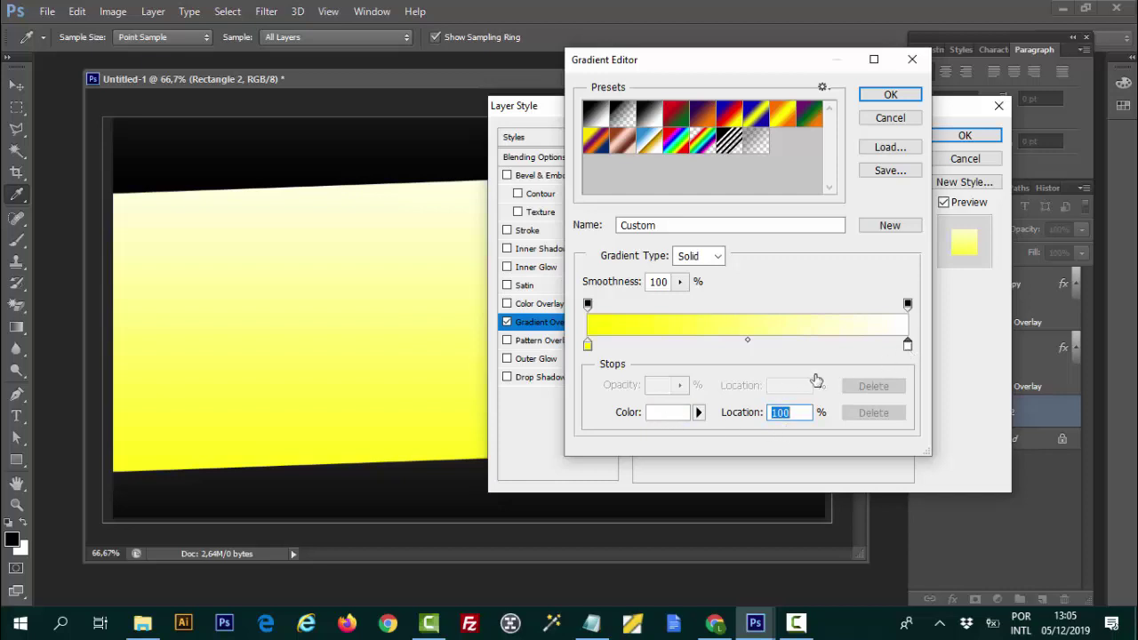
pyautogui.moveTo(894, 452); pyautogui.dragTo(892, 418)
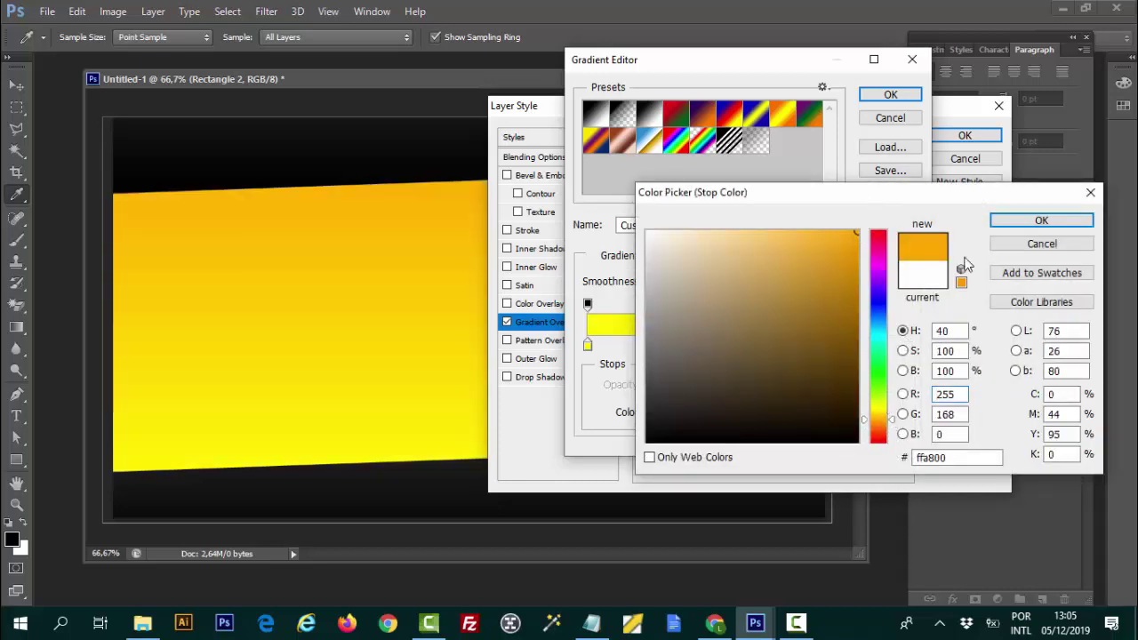
pyautogui.click(1038, 222)
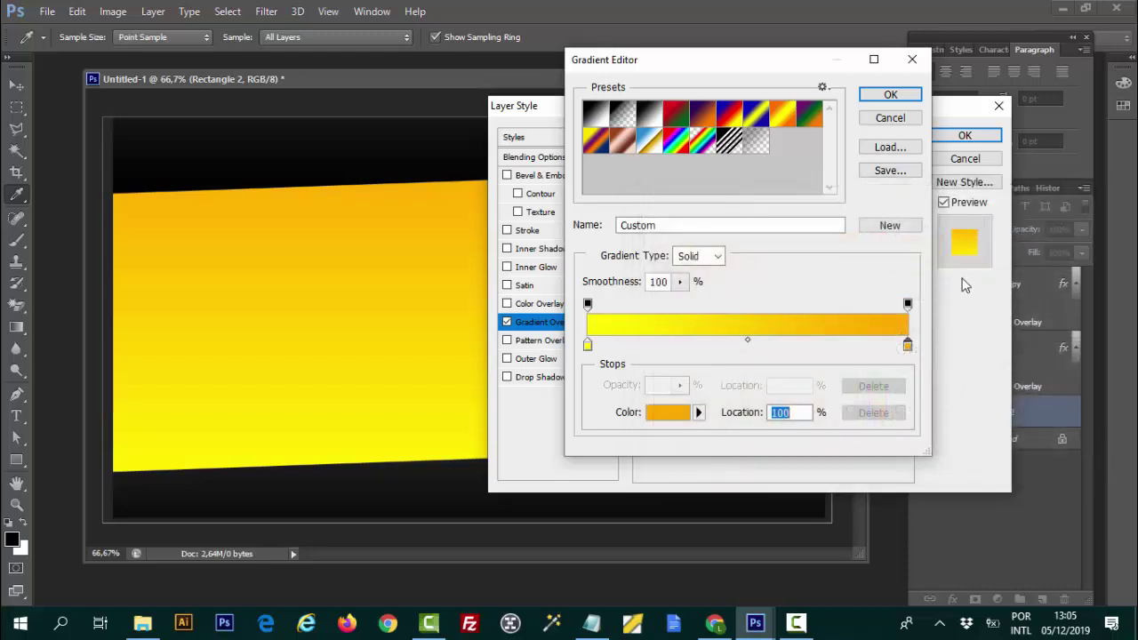
pyautogui.moveTo(587, 344); pyautogui.dragTo(826, 344)
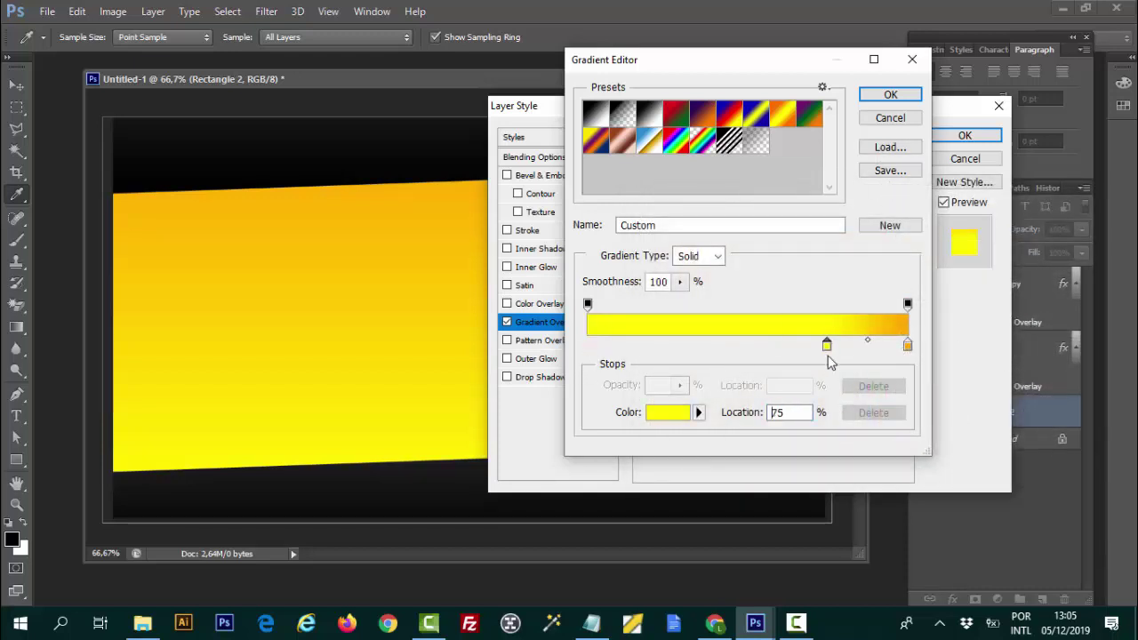
pyautogui.moveTo(907, 347); pyautogui.dragTo(587, 347)
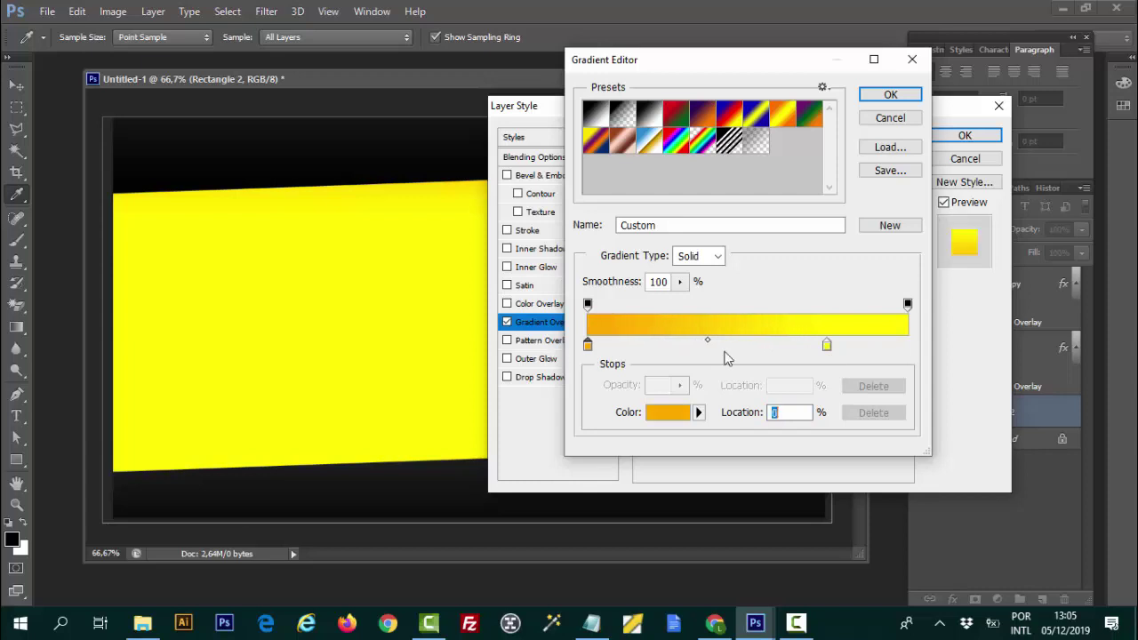
pyautogui.moveTo(829, 347); pyautogui.dragTo(907, 346)
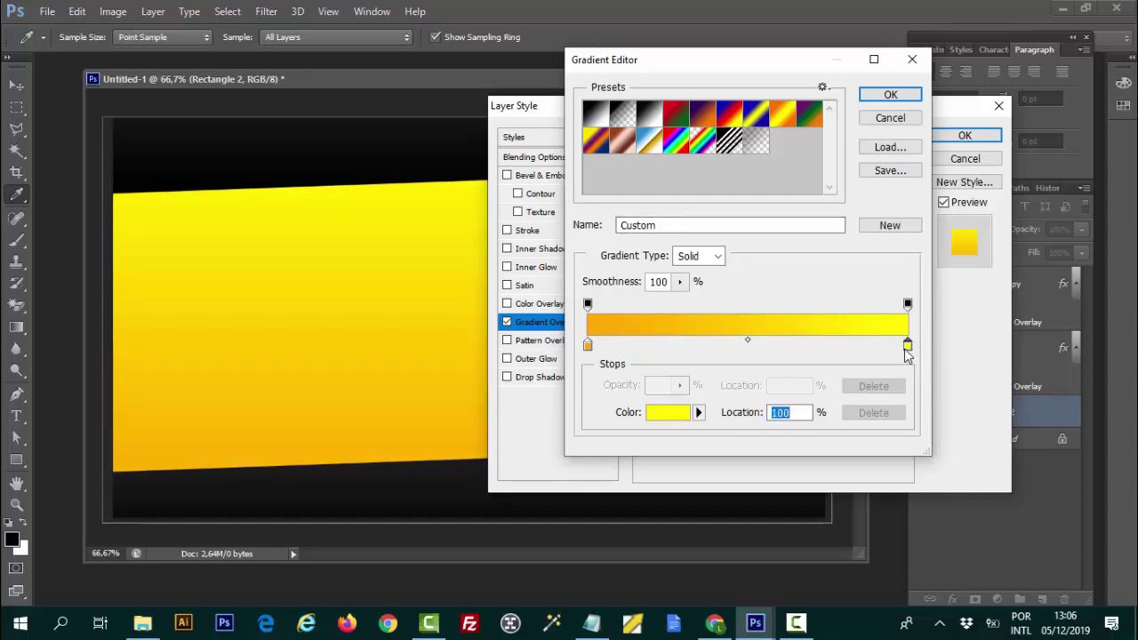
pyautogui.moveTo(907, 347)
pyautogui.mouseDown()
pyautogui.moveTo(752, 347)
pyautogui.moveTo(785, 347)
pyautogui.mouseUp()
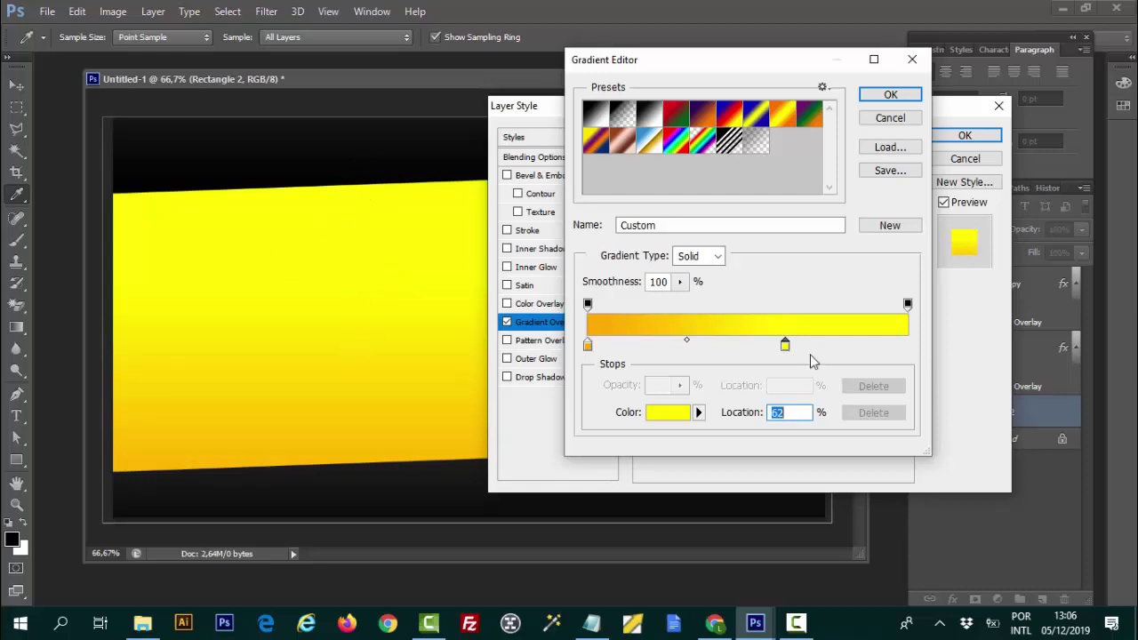
pyautogui.moveTo(785, 347); pyautogui.dragTo(796, 348)
pyautogui.click(891, 98)
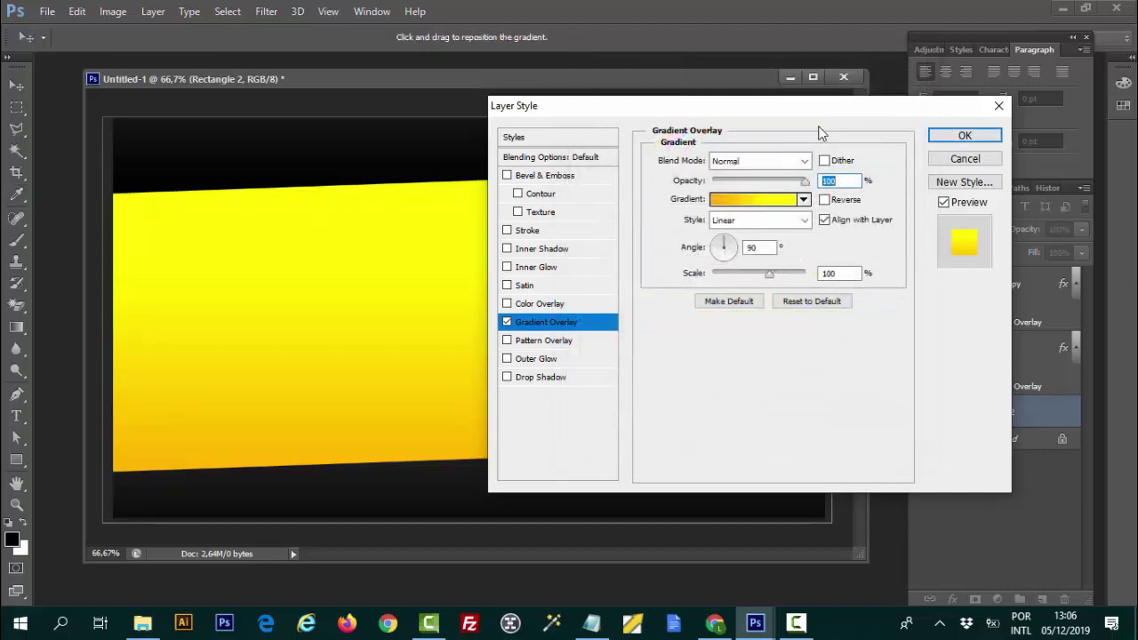
pyautogui.moveTo(829, 120); pyautogui.dragTo(825, 125)
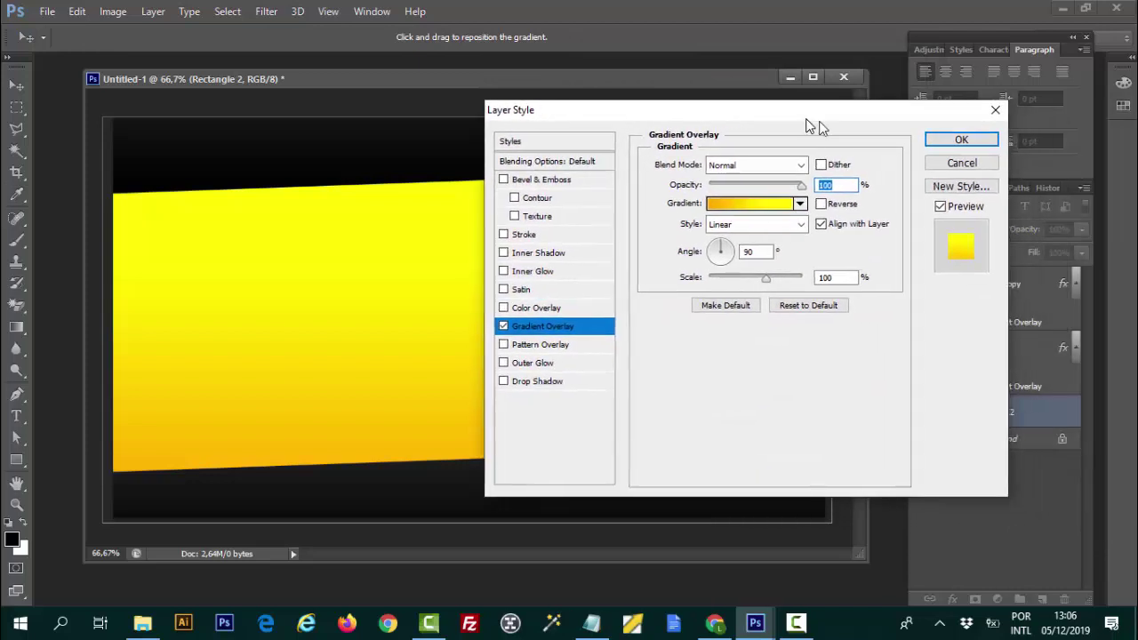
# - Apply the yellow band's gradient overlay and shrink the bottom bar with Free Transform
pyautogui.click(955, 142)
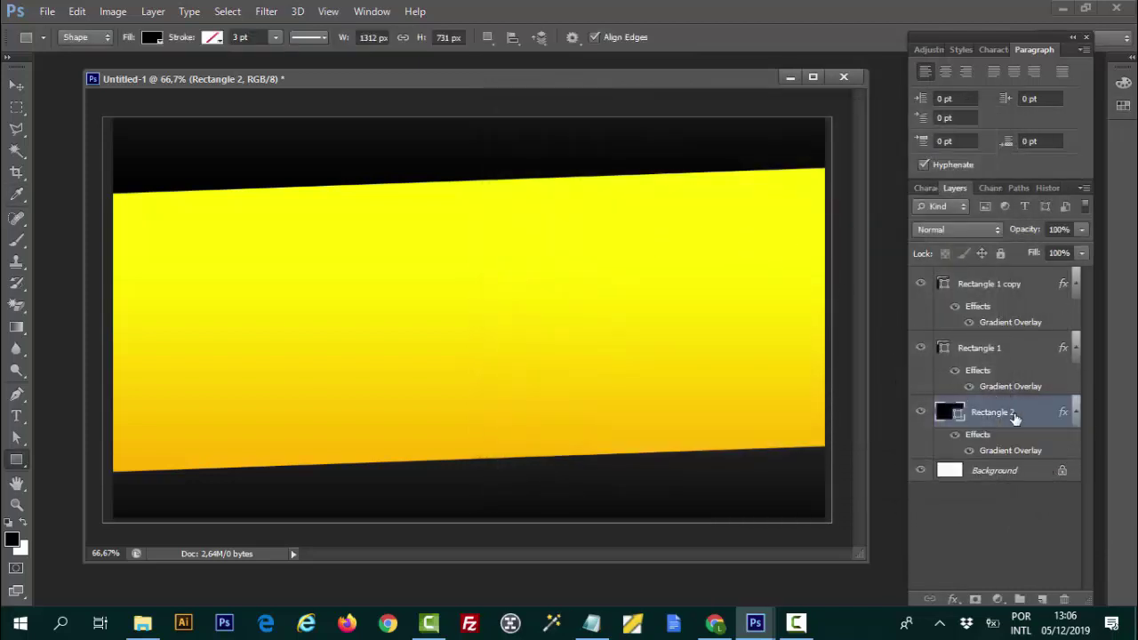
pyautogui.click(993, 349)
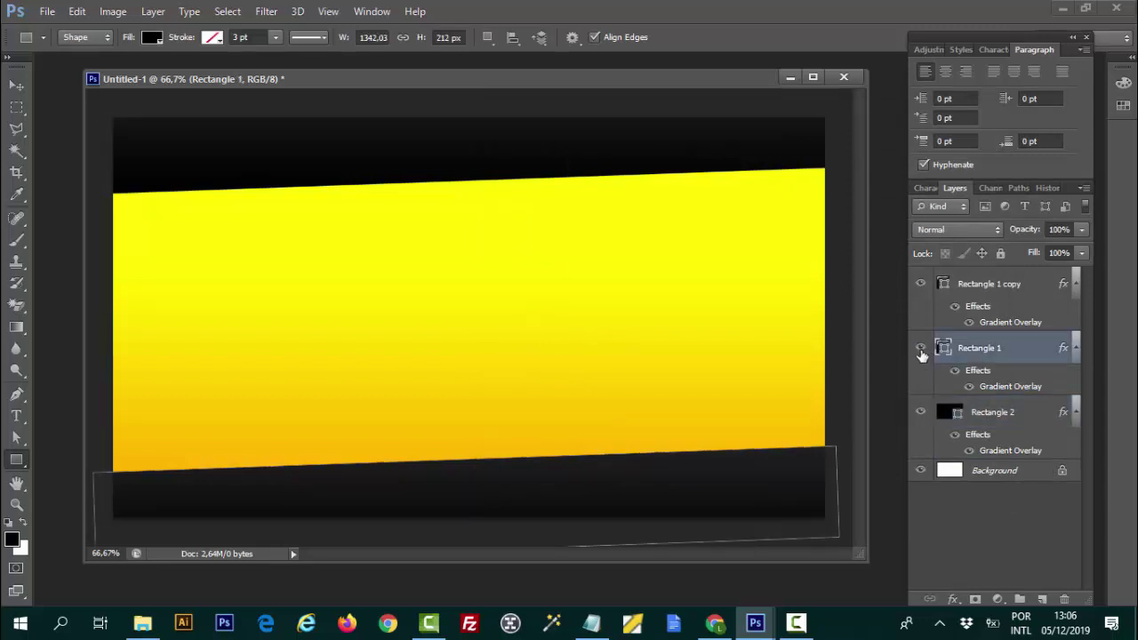
pyautogui.click(921, 350)
pyautogui.hotkey('ctrl', 't')
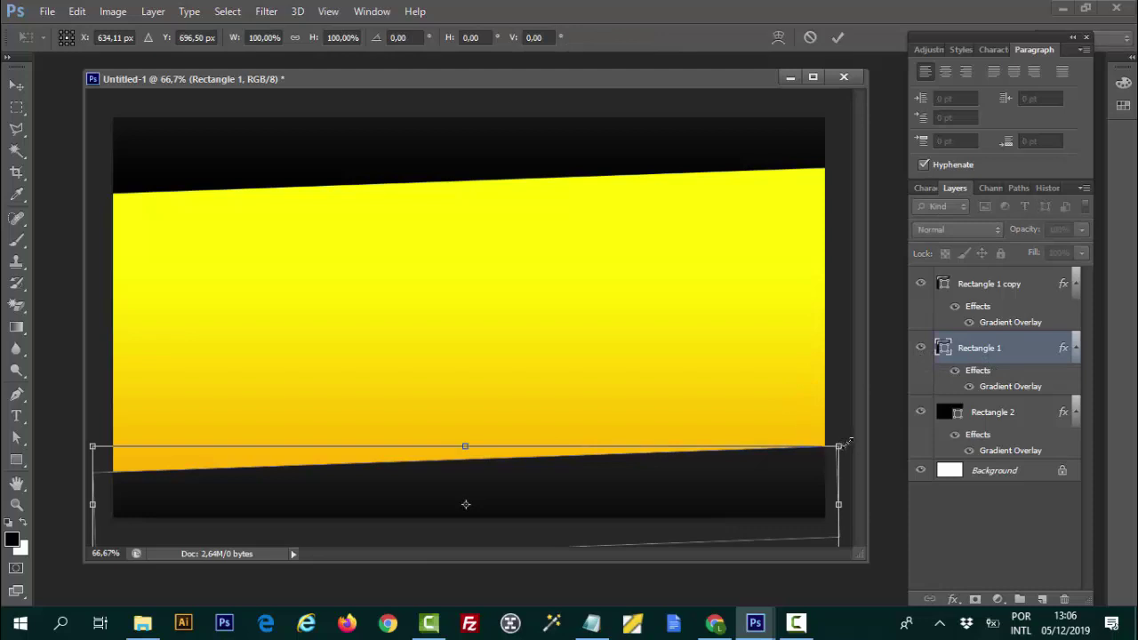
pyautogui.moveTo(839, 445); pyautogui.dragTo(782, 482)
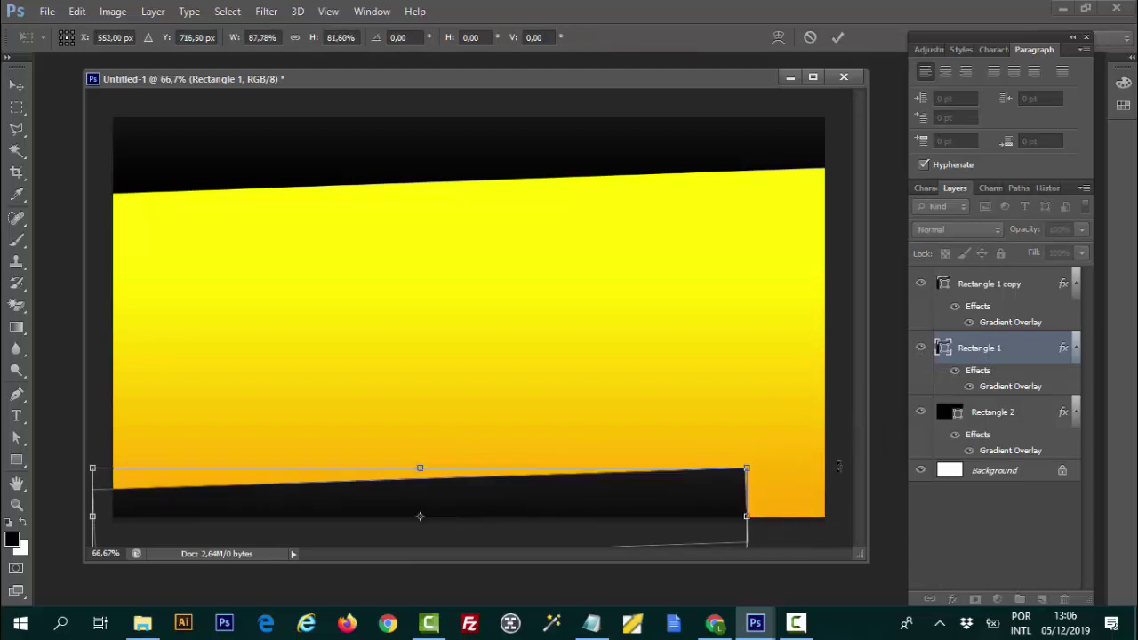
pyautogui.press('Return')
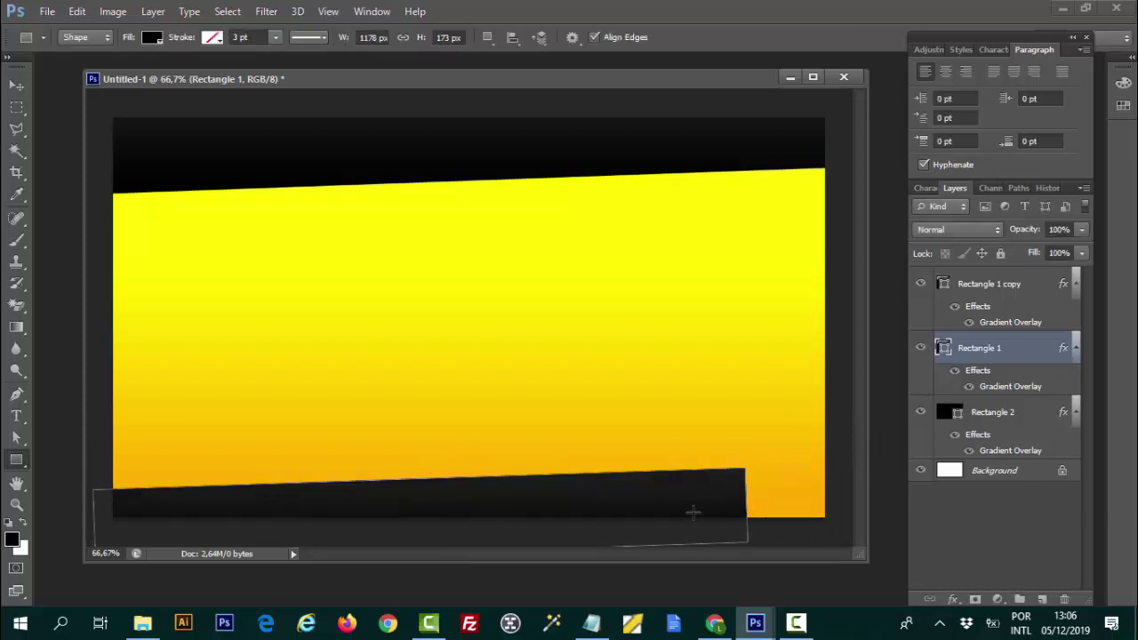
# - Move the bottom bar up into the yellow band, then nudge it back down
pyautogui.click(16, 84)
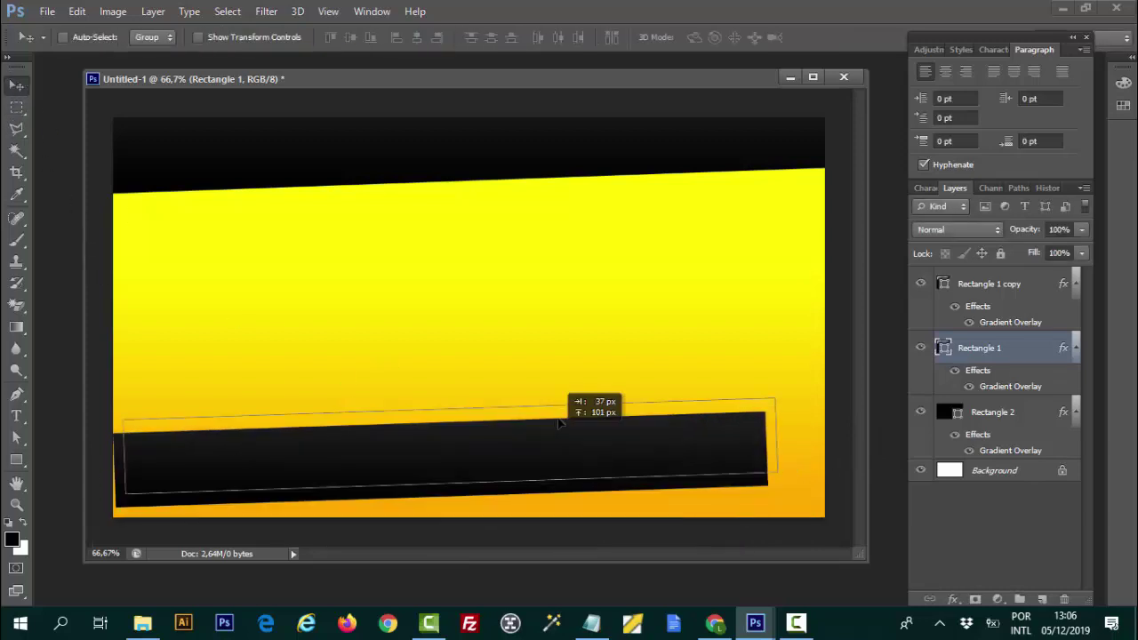
pyautogui.moveTo(534, 503); pyautogui.dragTo(569, 415)
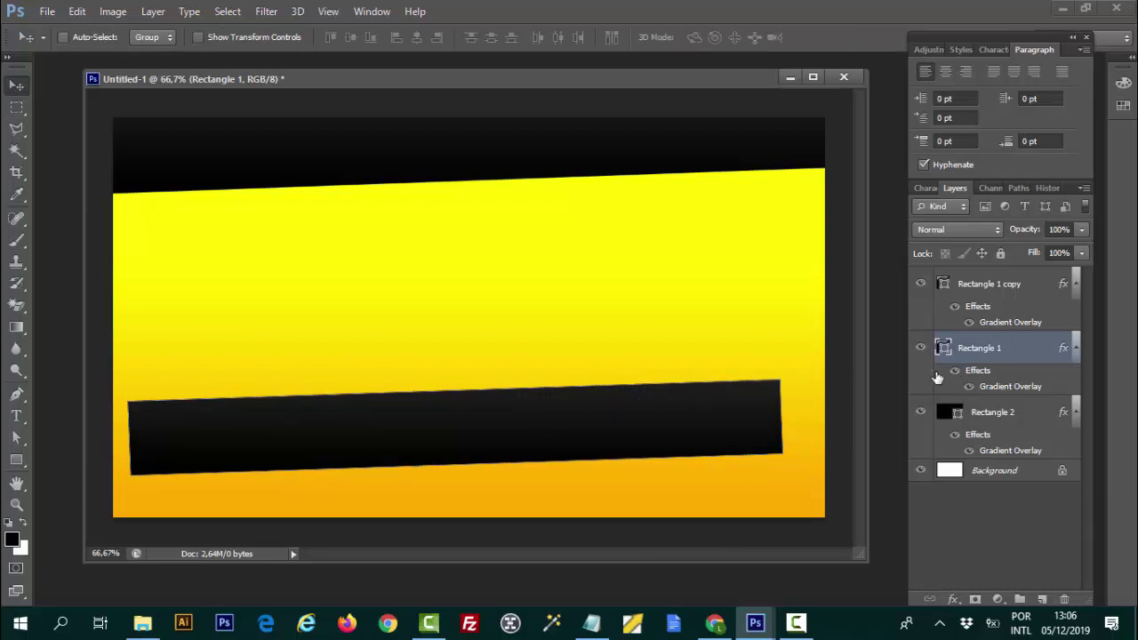
pyautogui.click(1014, 412)
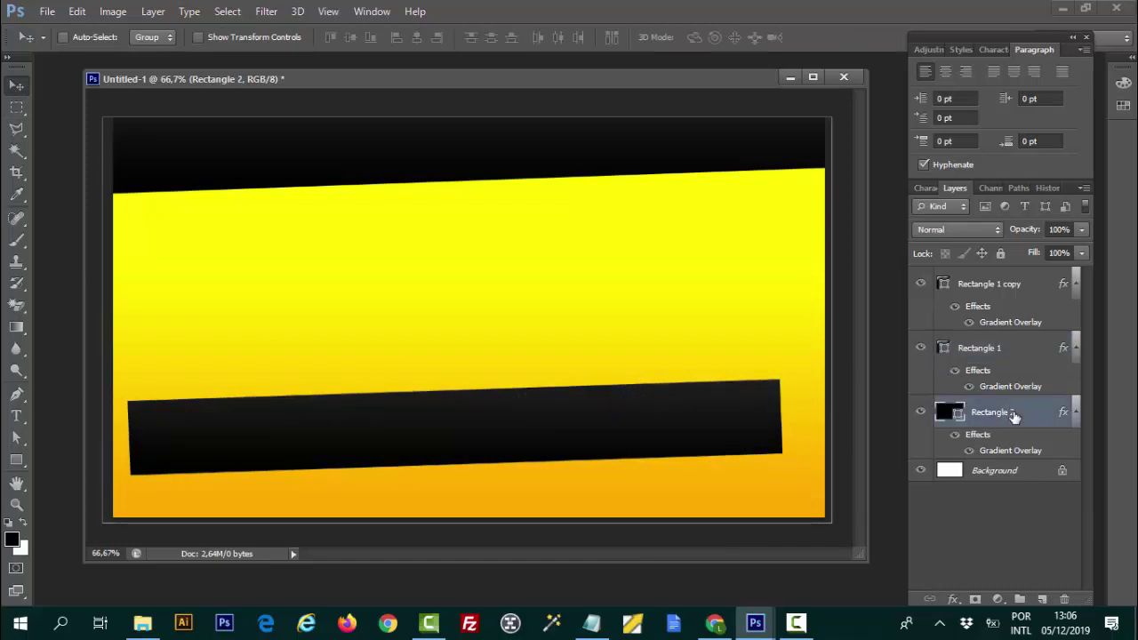
pyautogui.click(1019, 355)
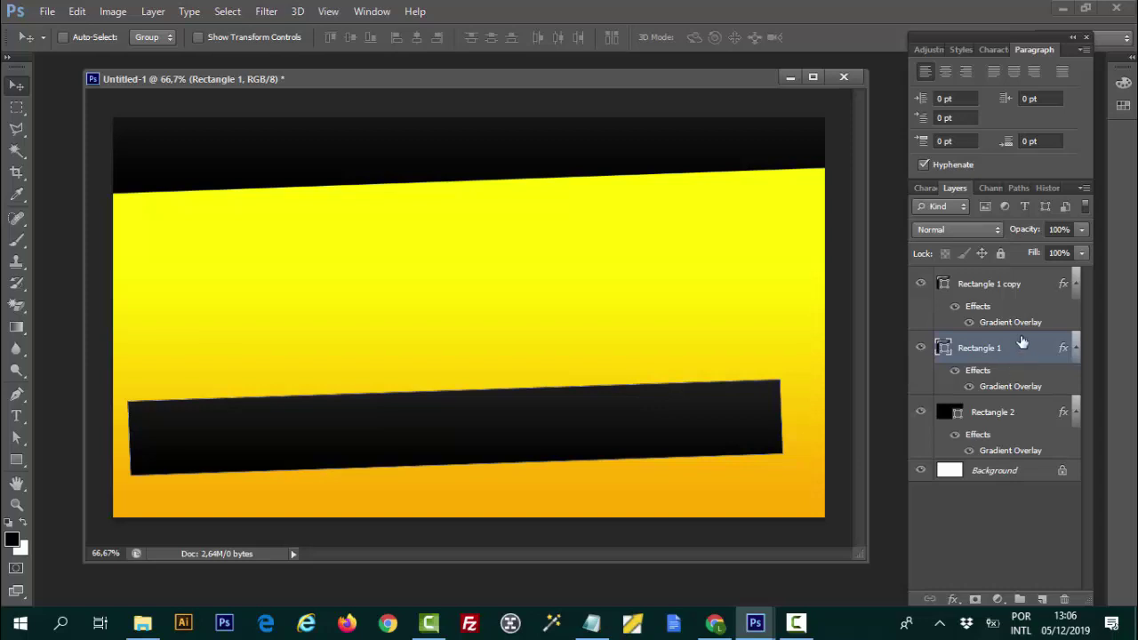
pyautogui.hotkey('shift', 'Down')
pyautogui.hotkey('shift', 'Down')
pyautogui.hotkey('shift', 'Down')
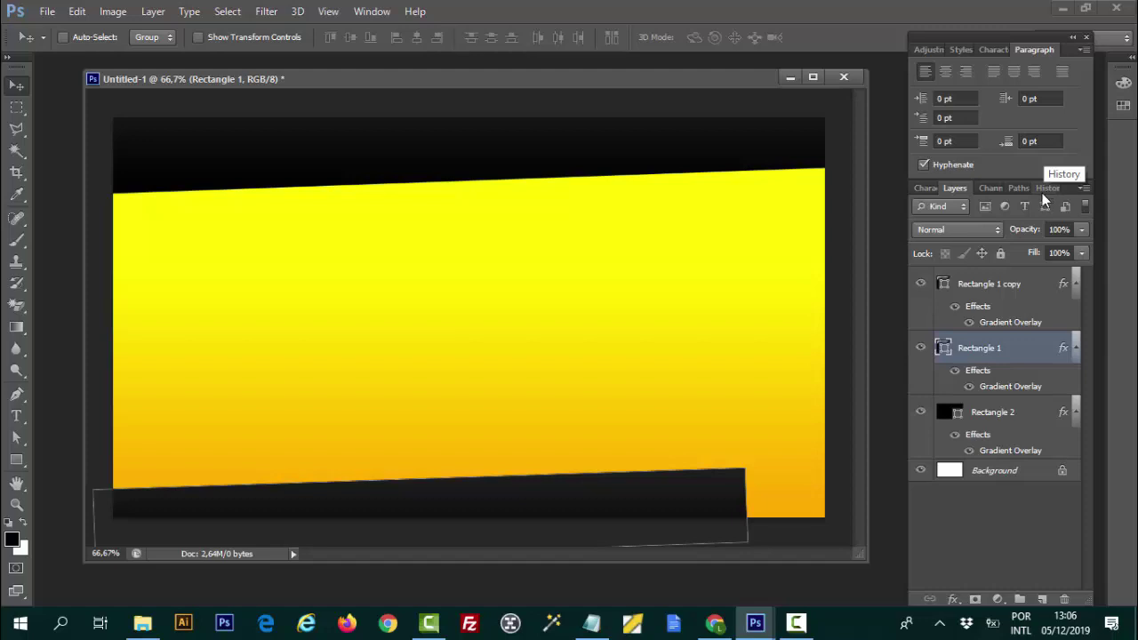
# - Revert to the Gradient Overlay history state and shift Rectangle 2 slightly down
pyautogui.click(1047, 191)
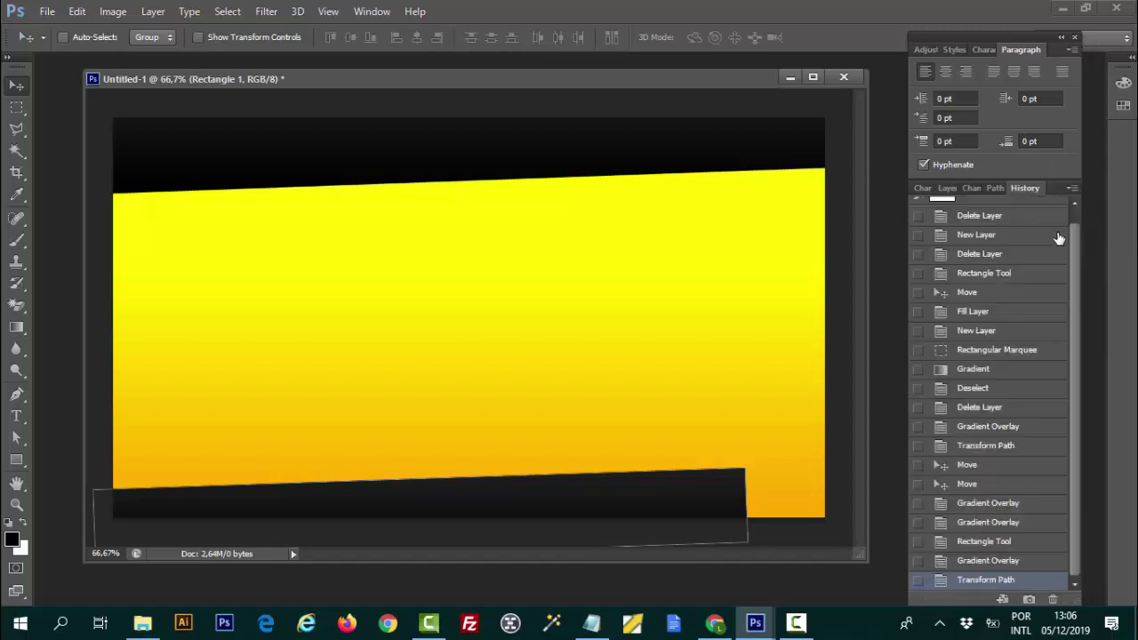
pyautogui.click(1016, 558)
pyautogui.click(1020, 544)
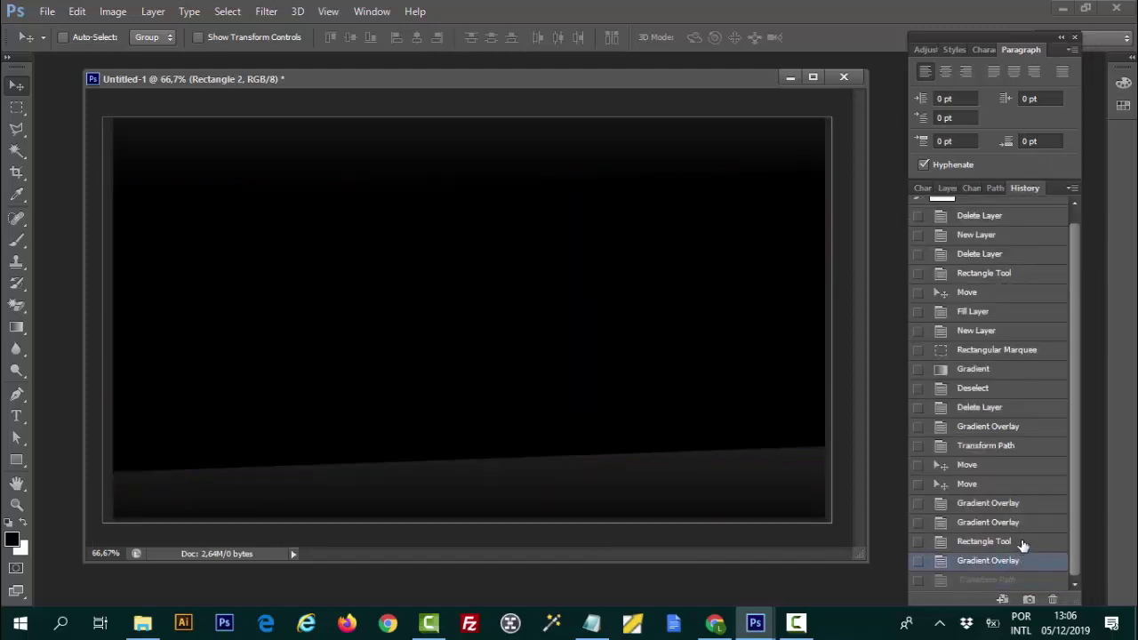
pyautogui.click(1024, 562)
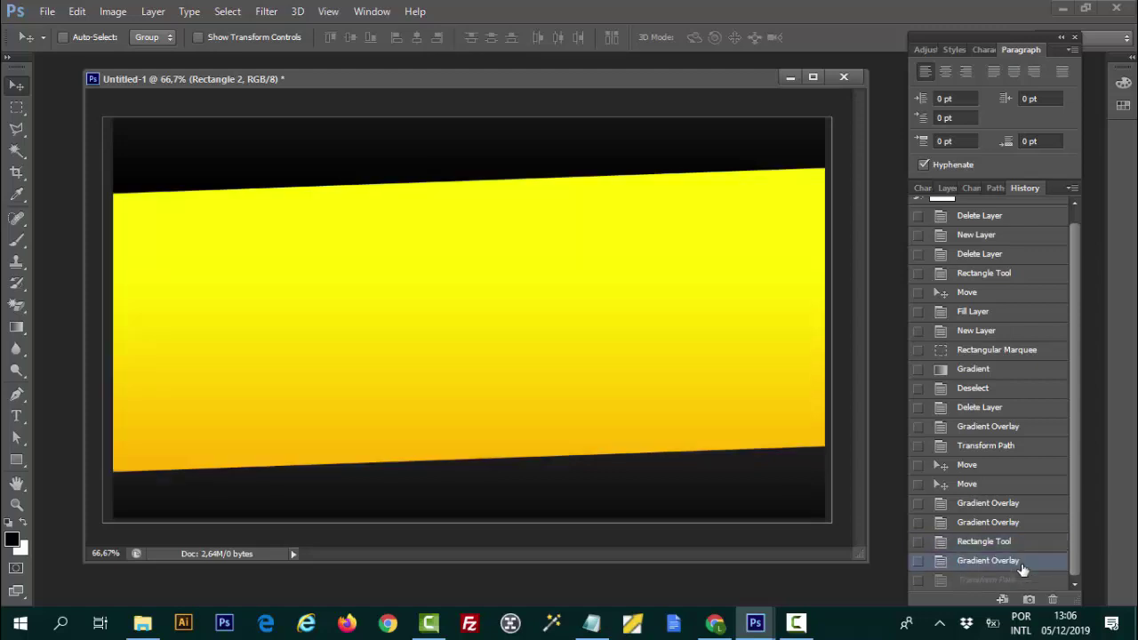
pyautogui.click(945, 188)
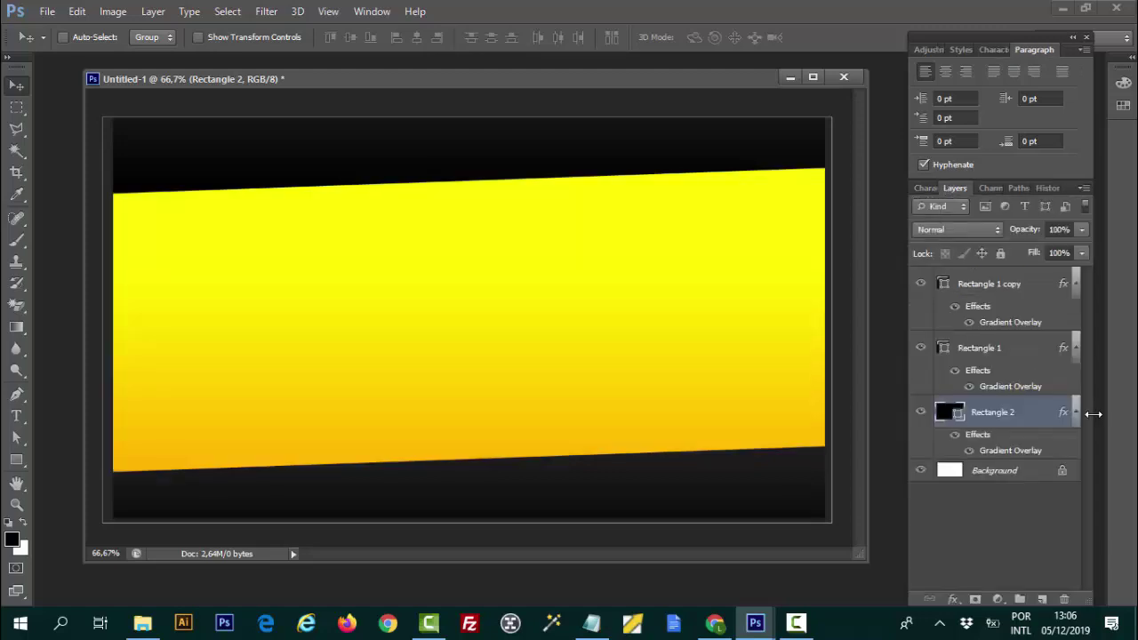
pyautogui.click(1027, 352)
pyautogui.click(1031, 418)
pyautogui.moveTo(504, 469); pyautogui.dragTo(504, 488)
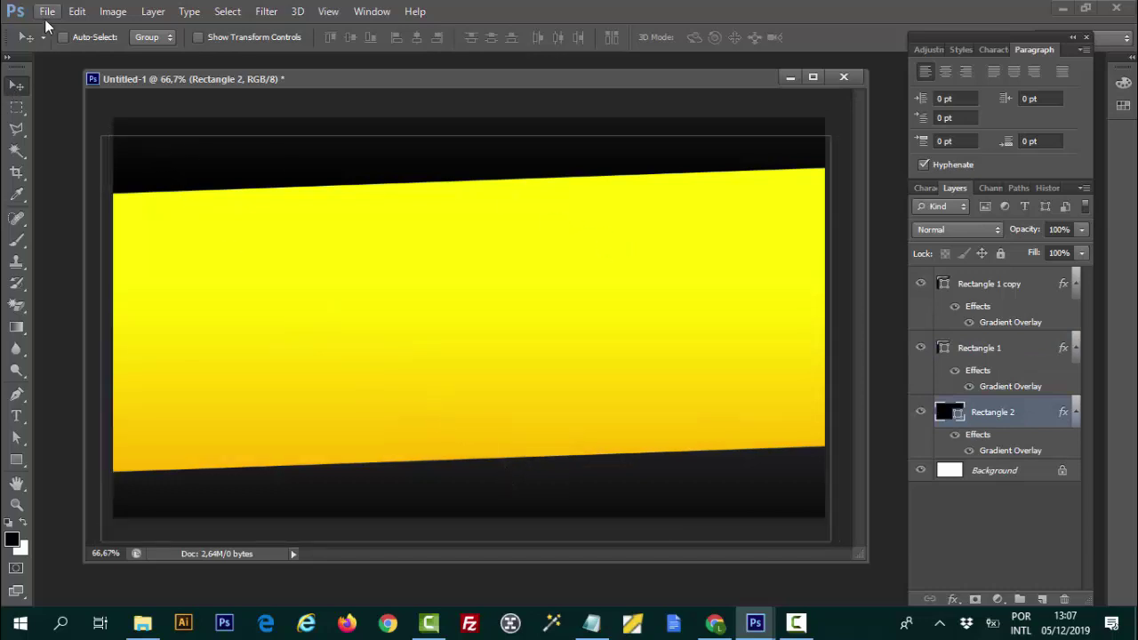
# - Save the design as thumbnail-2.psd and browse the photos folder to open a picture
pyautogui.click(47, 11)
pyautogui.click(93, 214)
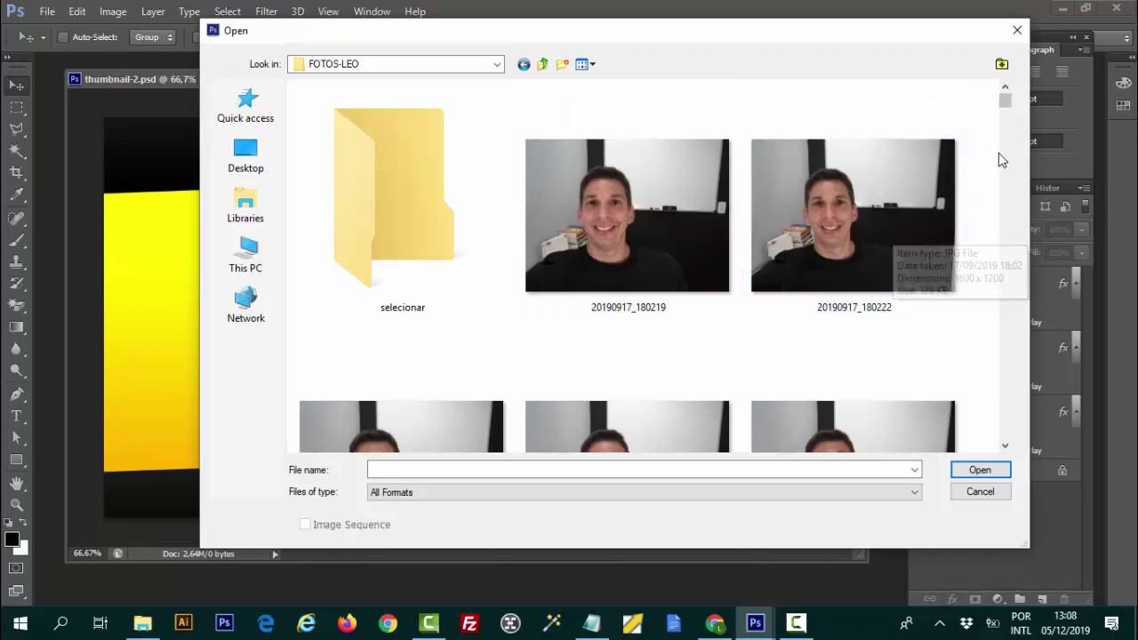
pyautogui.scroll(-3, 998, 155)
pyautogui.scroll(-2, 965, 213)
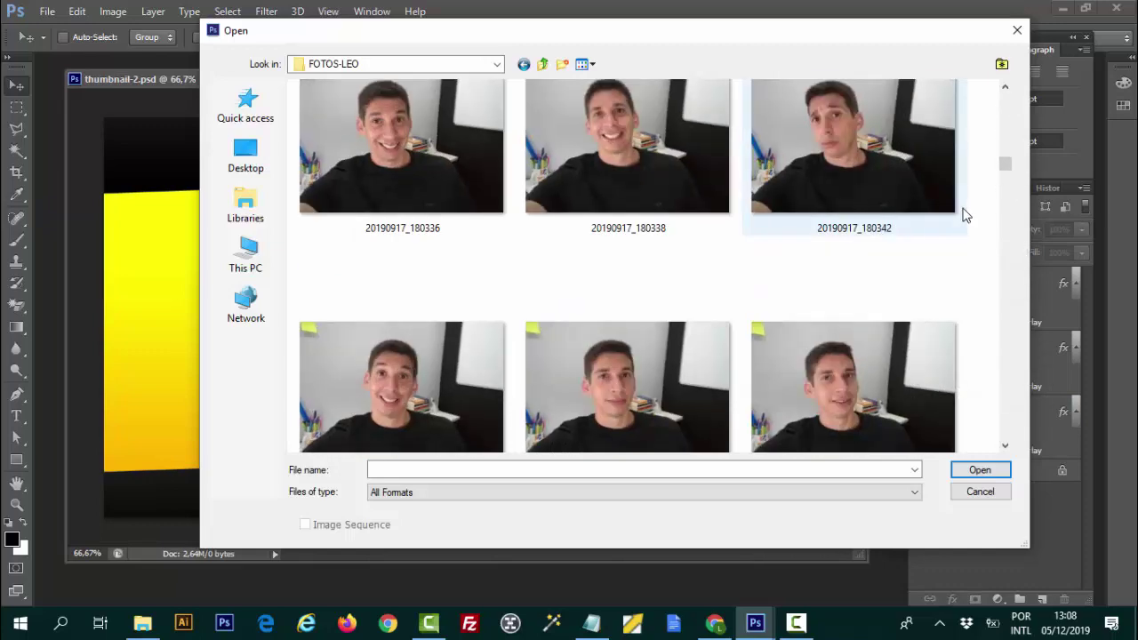
pyautogui.scroll(-1, 964, 213)
pyautogui.scroll(-3, 889, 249)
pyautogui.click(628, 178)
# - Open the smiling photo 20190917_180507.jpg
pyautogui.scroll(-1, 814, 271)
pyautogui.scroll(-3, 814, 277)
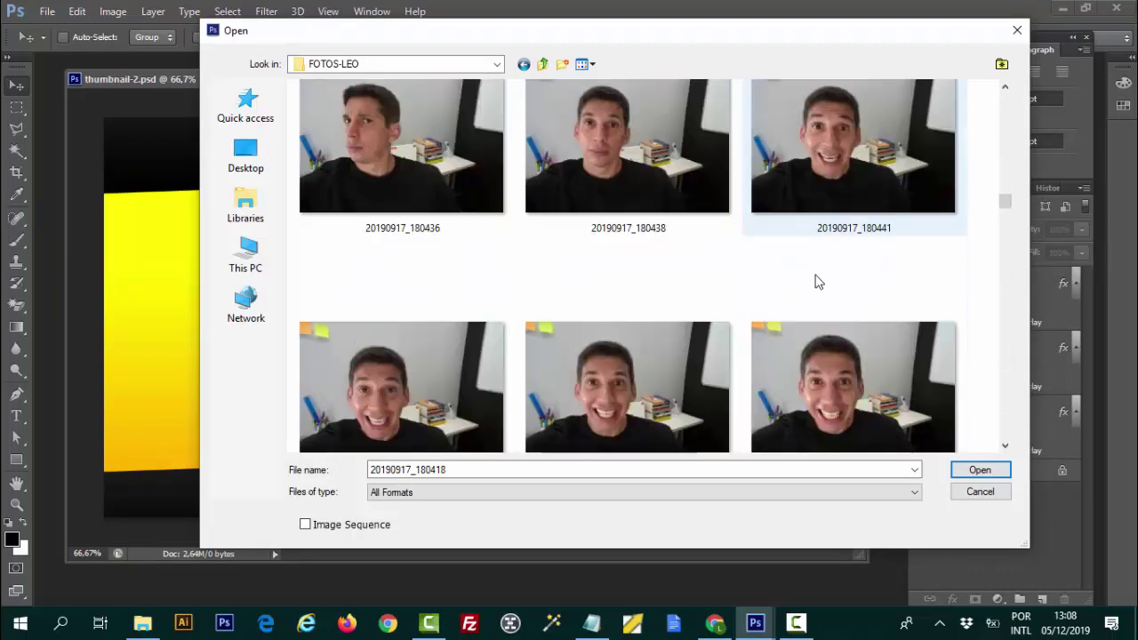
pyautogui.scroll(-1, 894, 279)
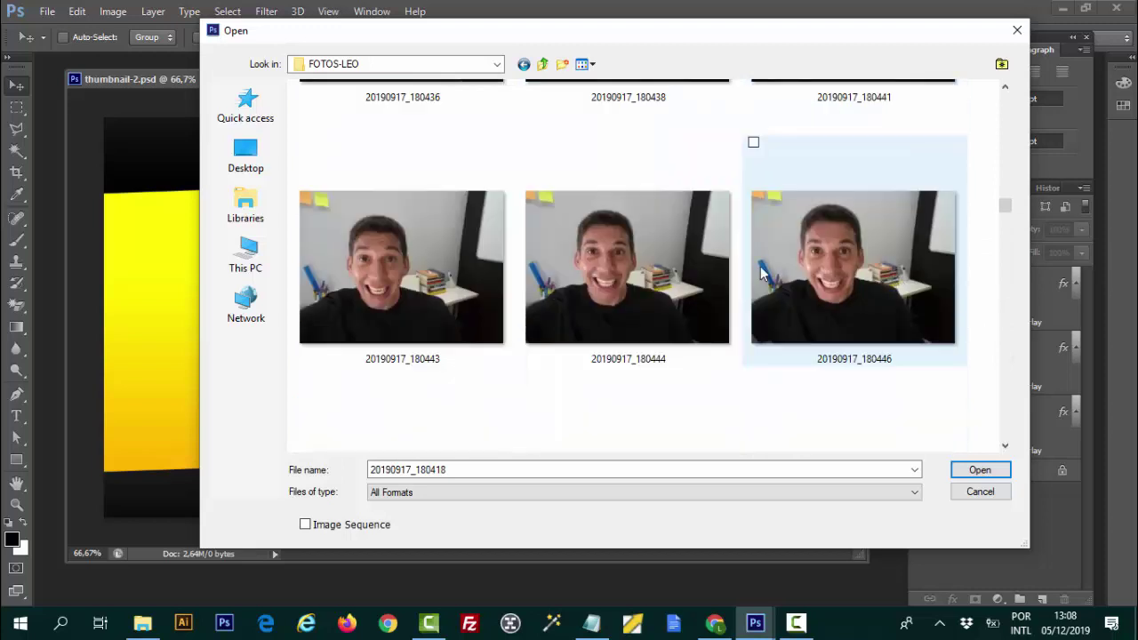
pyautogui.scroll(-3, 692, 272)
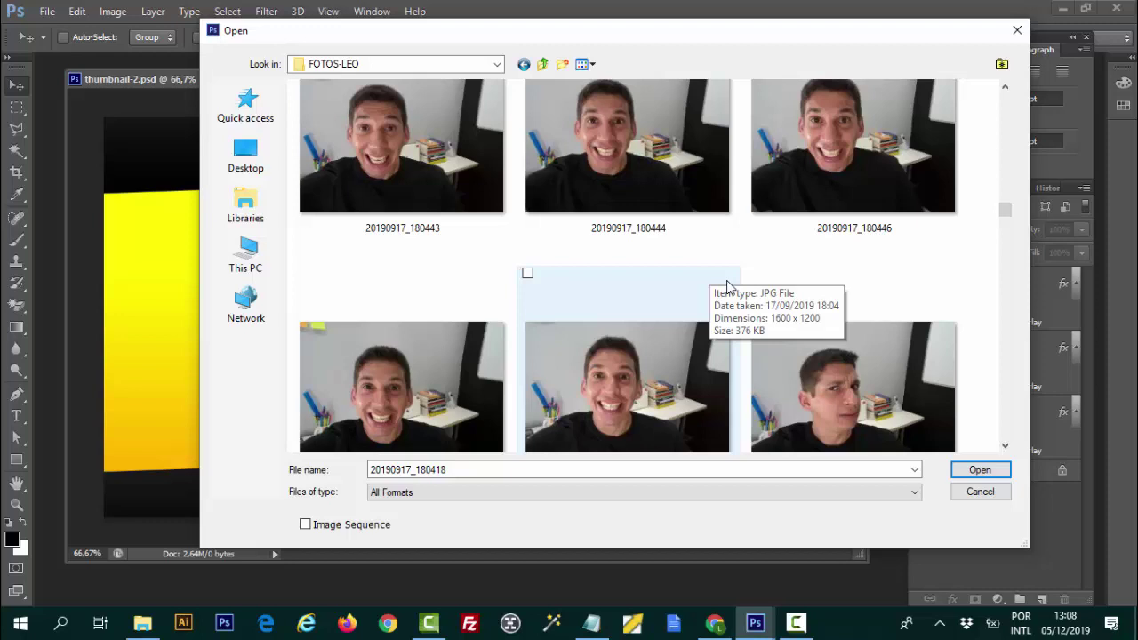
pyautogui.scroll(-5, 412, 285)
pyautogui.click(412, 286)
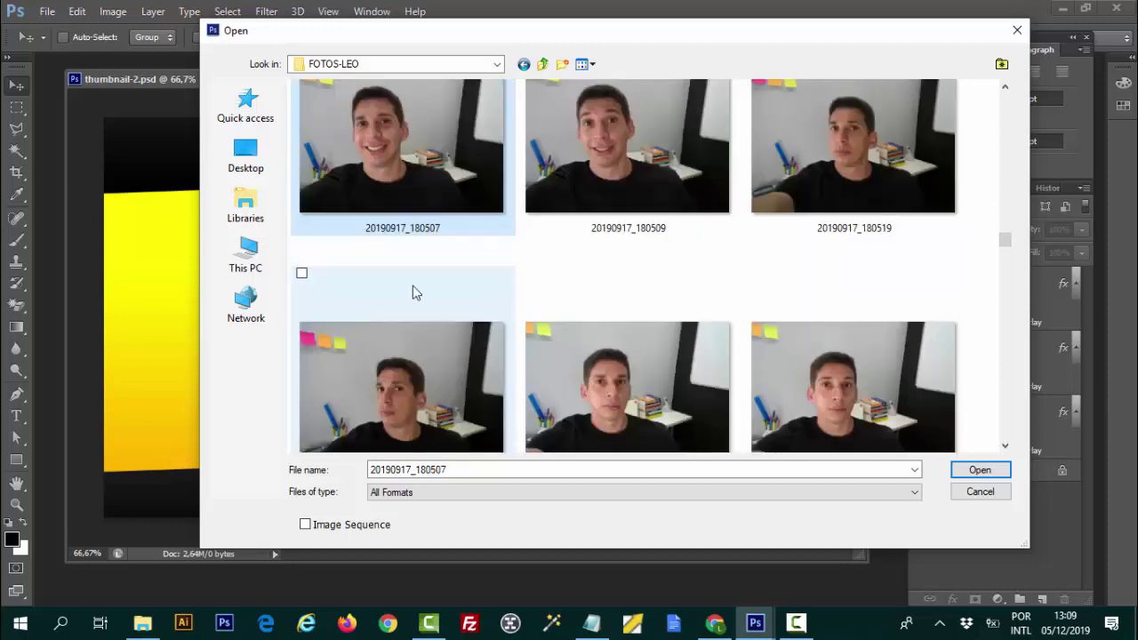
pyautogui.scroll(1, 407, 292)
pyautogui.click(1002, 470)
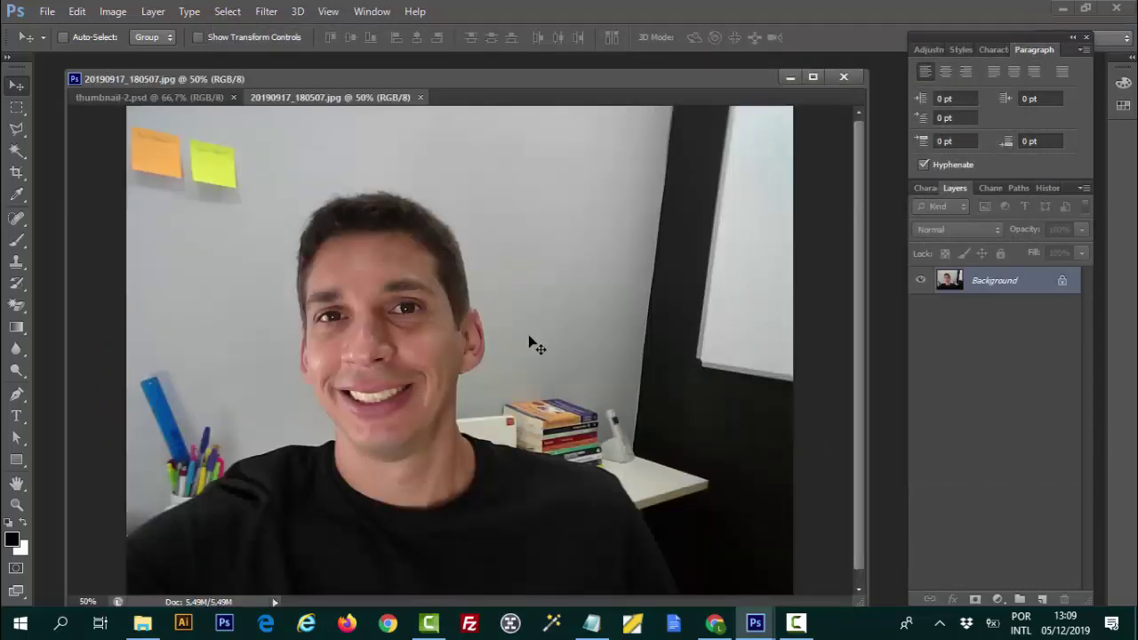
pyautogui.hotkey('ctrl', '+')
pyautogui.hotkey('ctrl', '+')
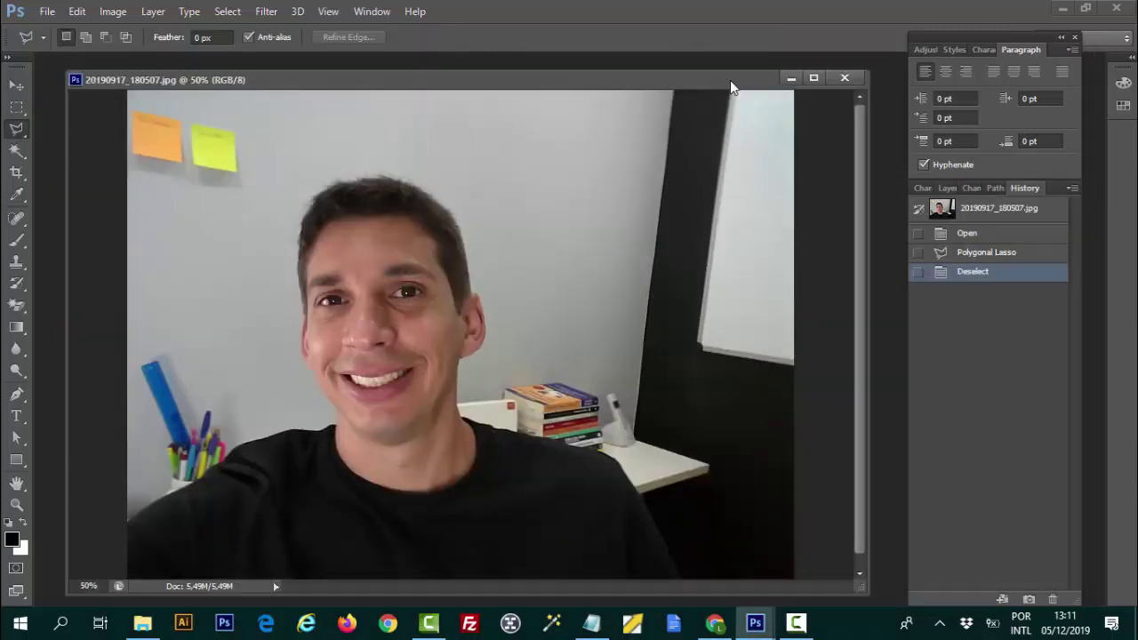
pyautogui.moveTo(730, 82); pyautogui.dragTo(744, 80)
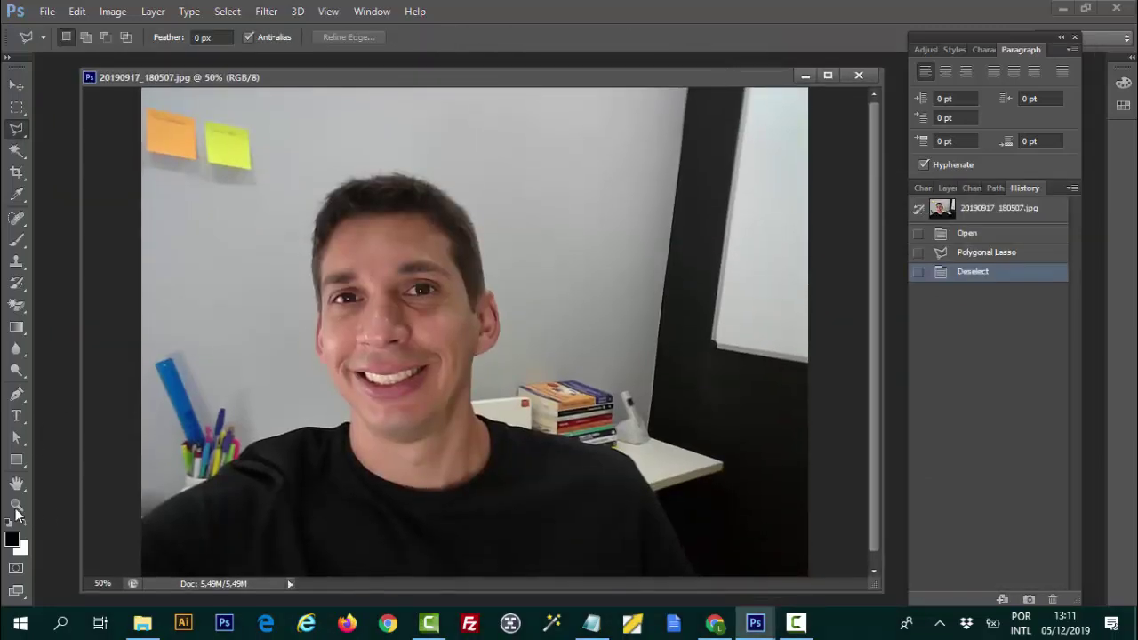
pyautogui.rightClick(17, 130)
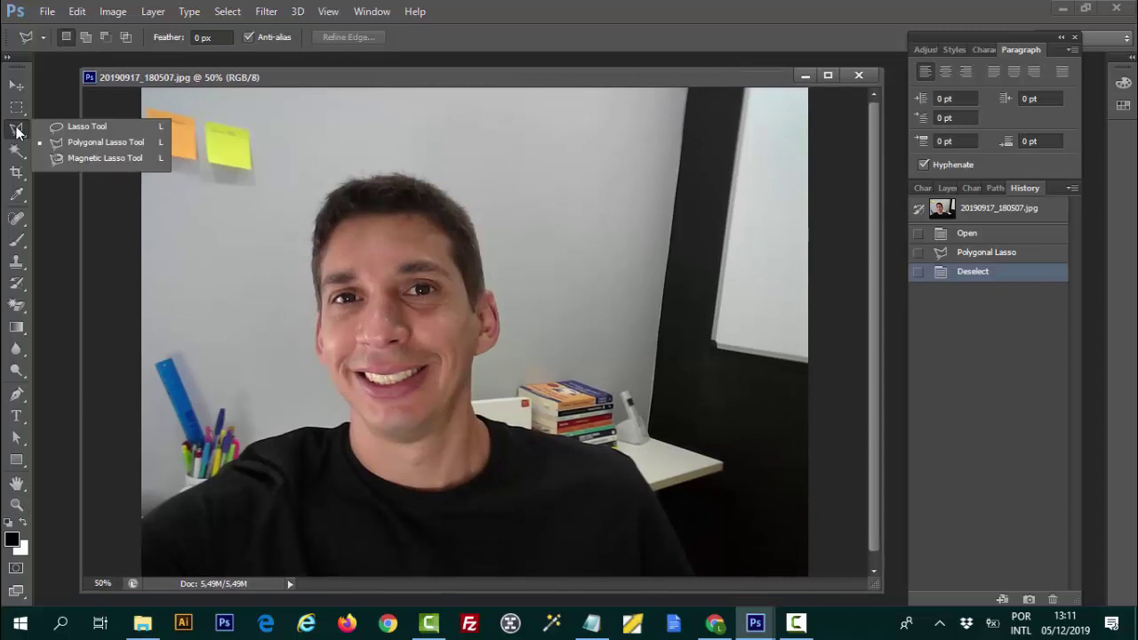
pyautogui.click(103, 143)
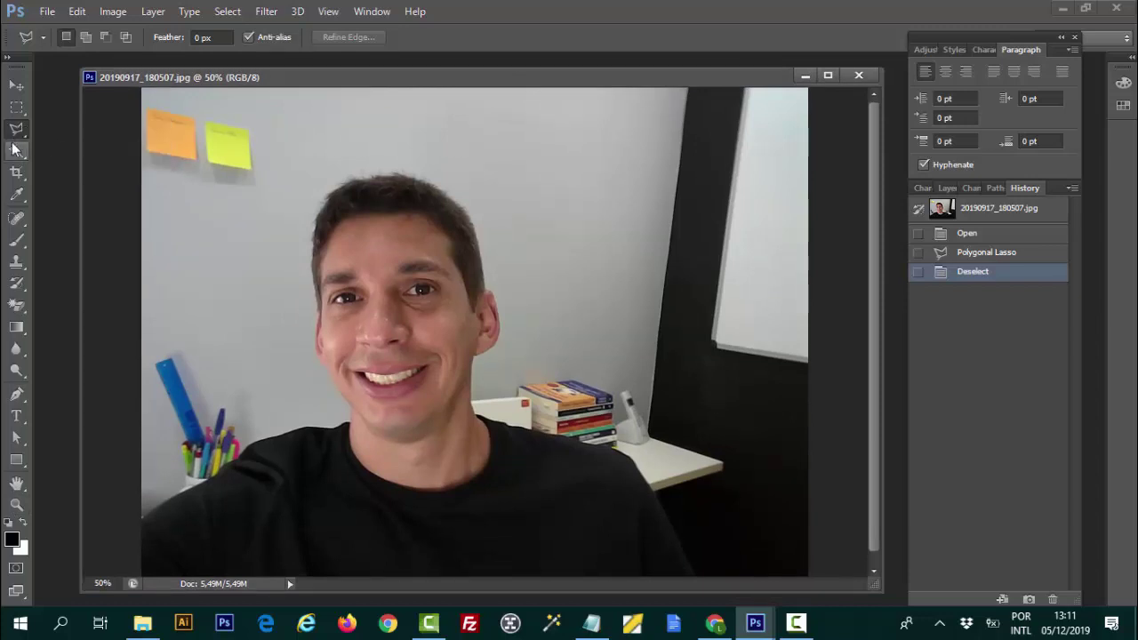
pyautogui.rightClick(16, 133)
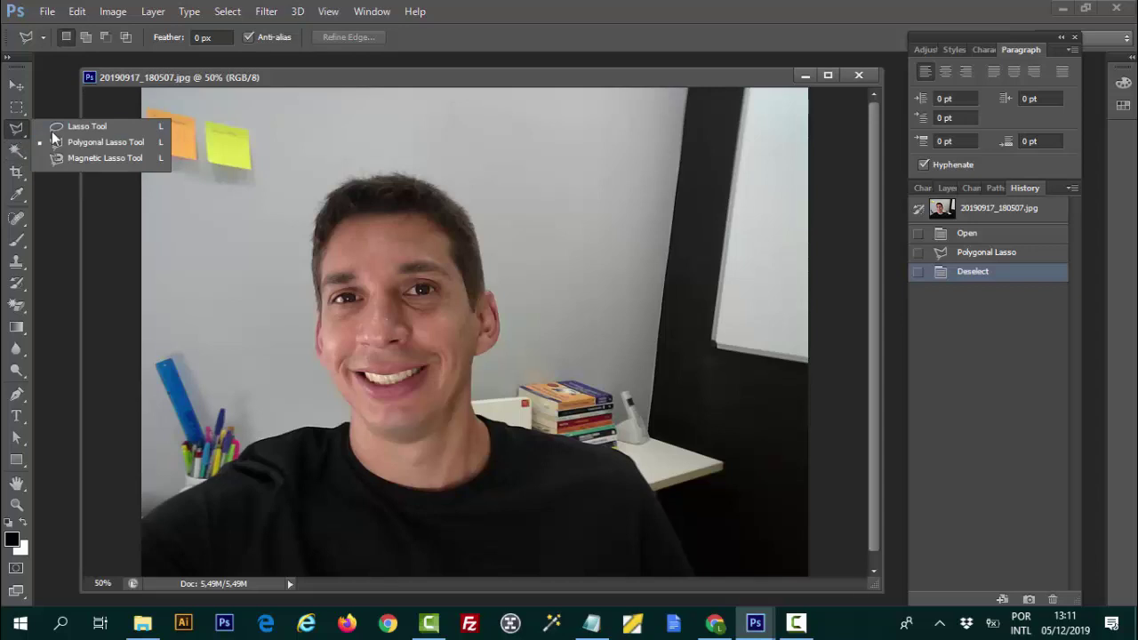
pyautogui.click(73, 143)
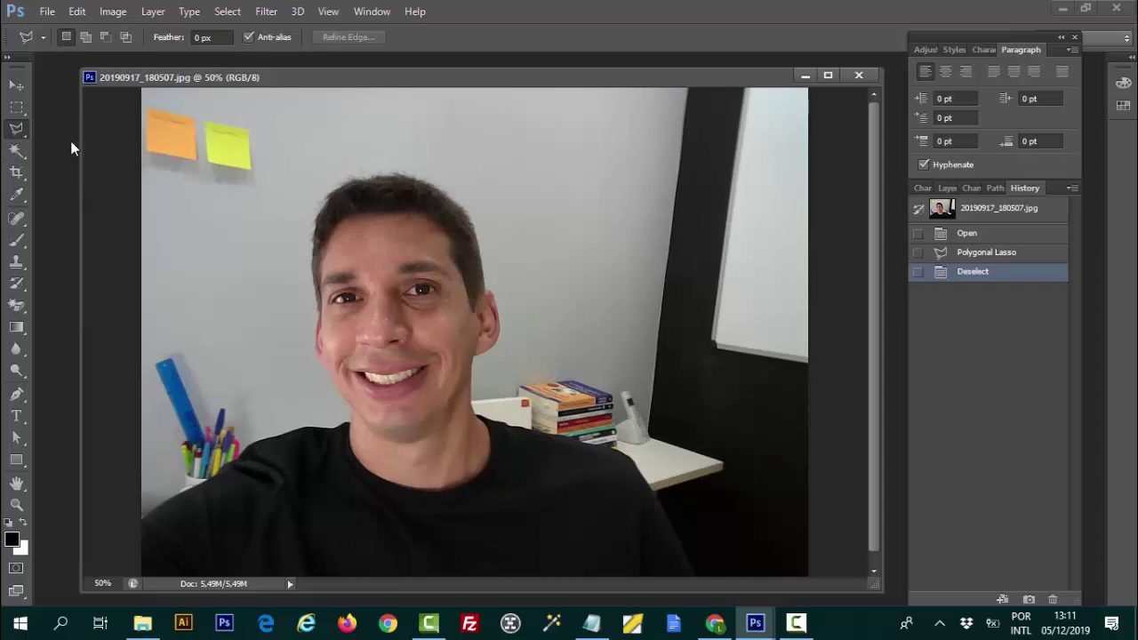
pyautogui.click(19, 504)
pyautogui.moveTo(281, 408); pyautogui.dragTo(321, 342)
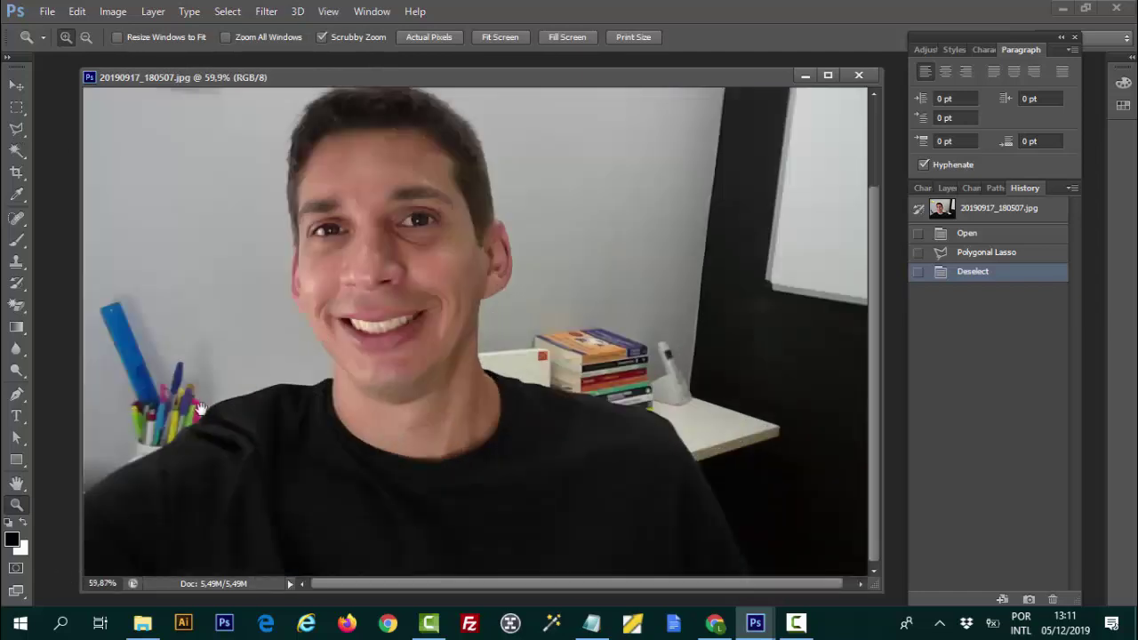
pyautogui.moveTo(78, 453); pyautogui.dragTo(143, 360)
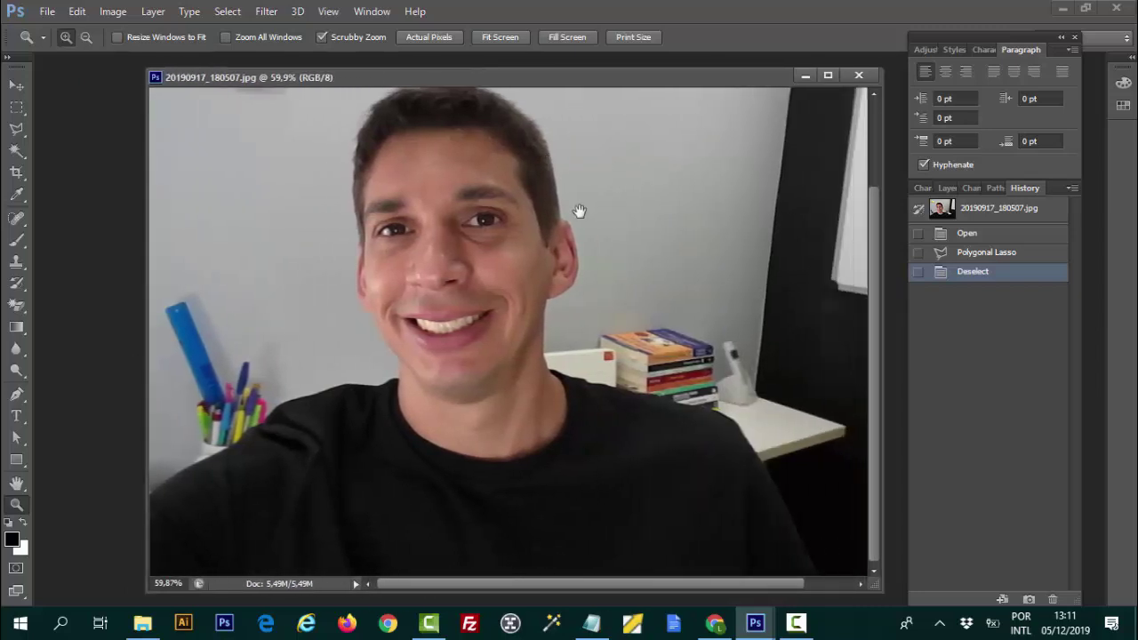
pyautogui.moveTo(578, 210)
pyautogui.mouseDown()
pyautogui.moveTo(632, 287)
pyautogui.moveTo(463, 284)
pyautogui.mouseUp()
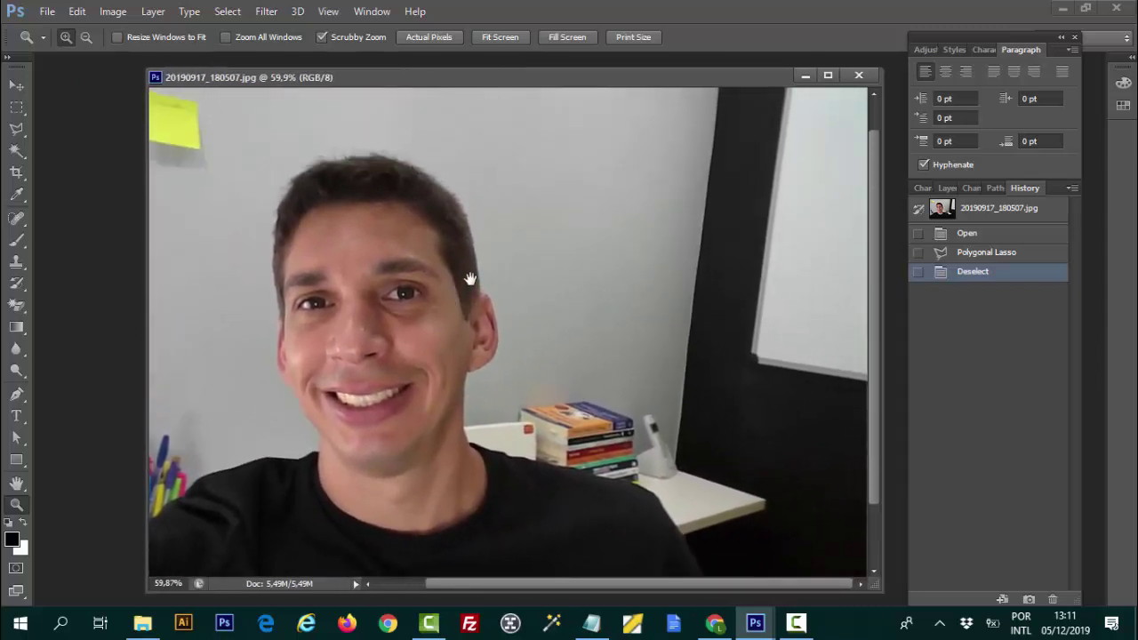
pyautogui.moveTo(495, 81); pyautogui.dragTo(493, 81)
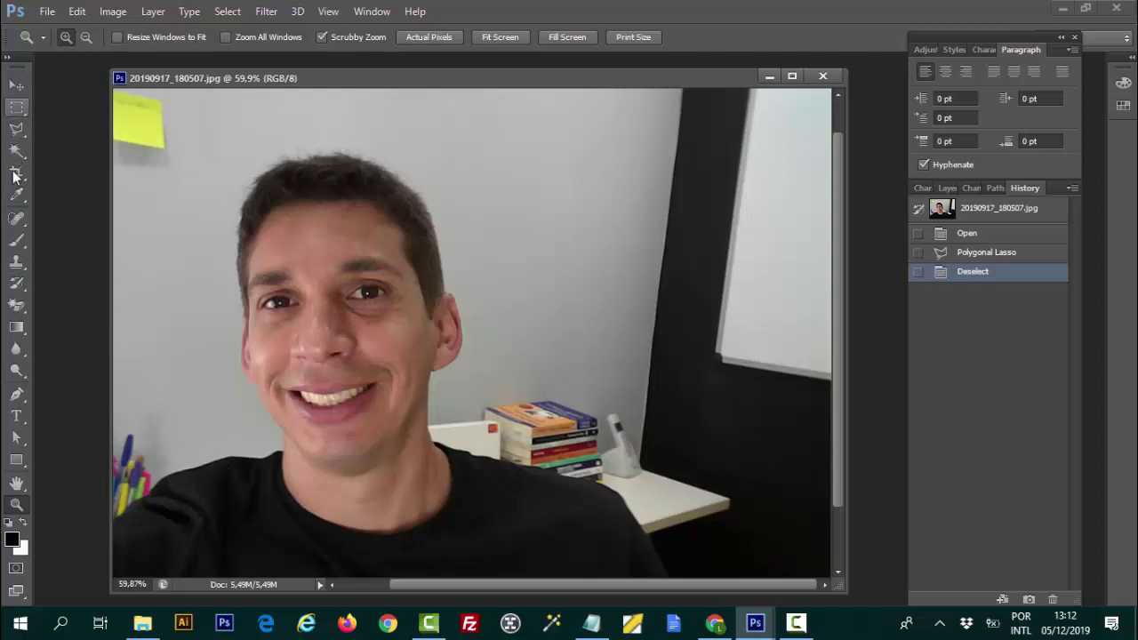
# - Select the Polygonal Lasso tool and zoom the photo to 200%
pyautogui.click(17, 130)
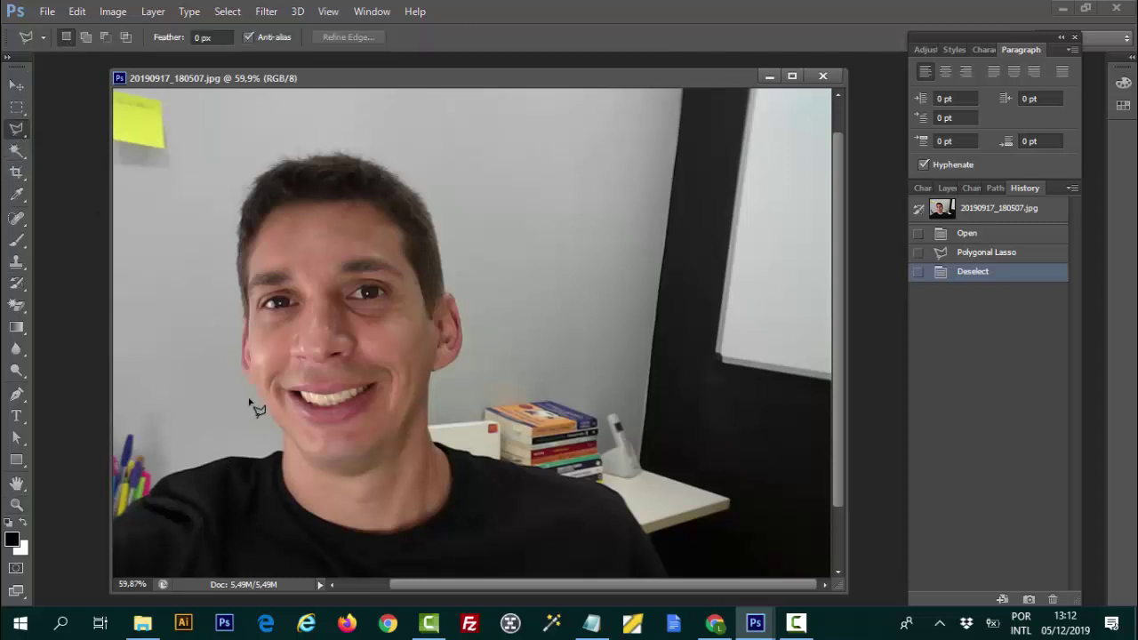
pyautogui.moveTo(226, 449)
pyautogui.mouseDown()
pyautogui.moveTo(438, 373)
pyautogui.moveTo(385, 352)
pyautogui.mouseUp()
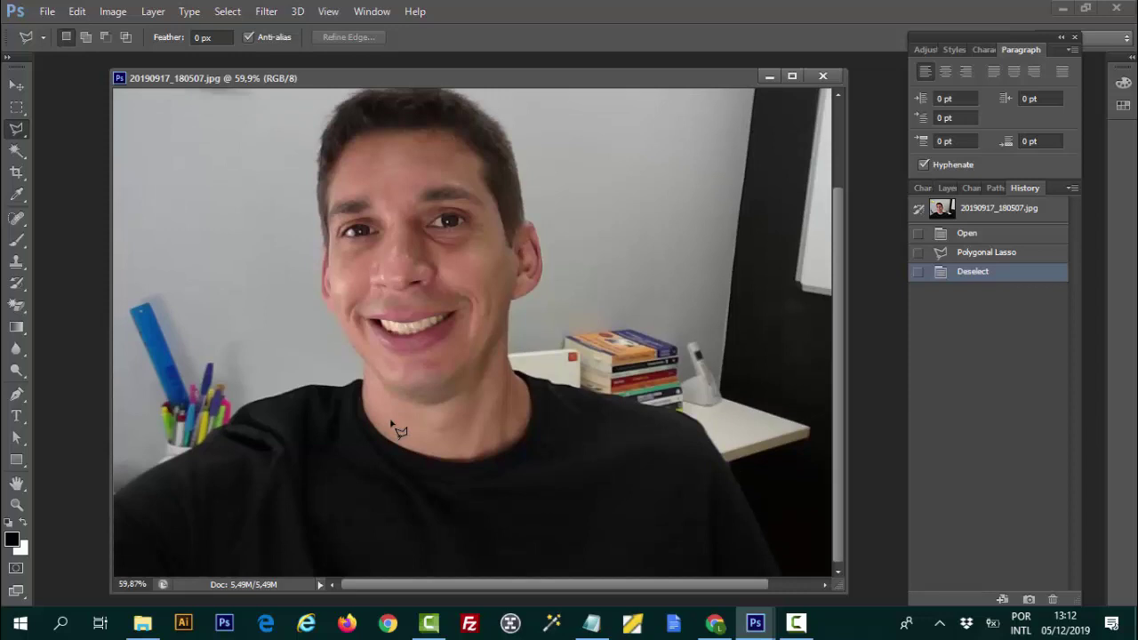
pyautogui.scroll(3, 398, 430)
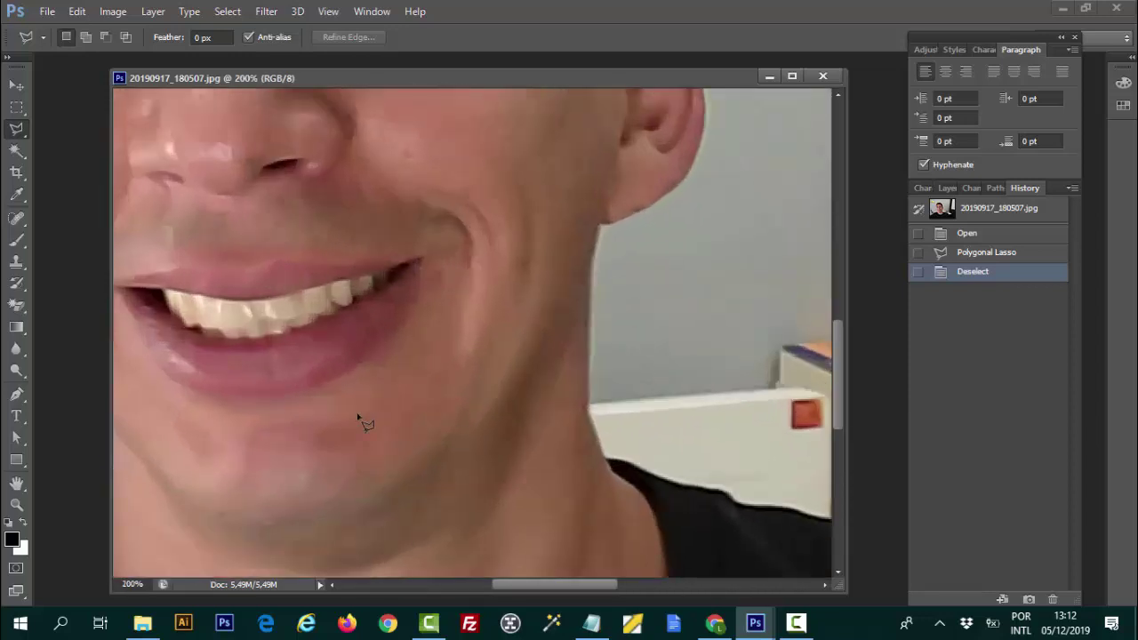
pyautogui.moveTo(364, 424); pyautogui.dragTo(660, 254)
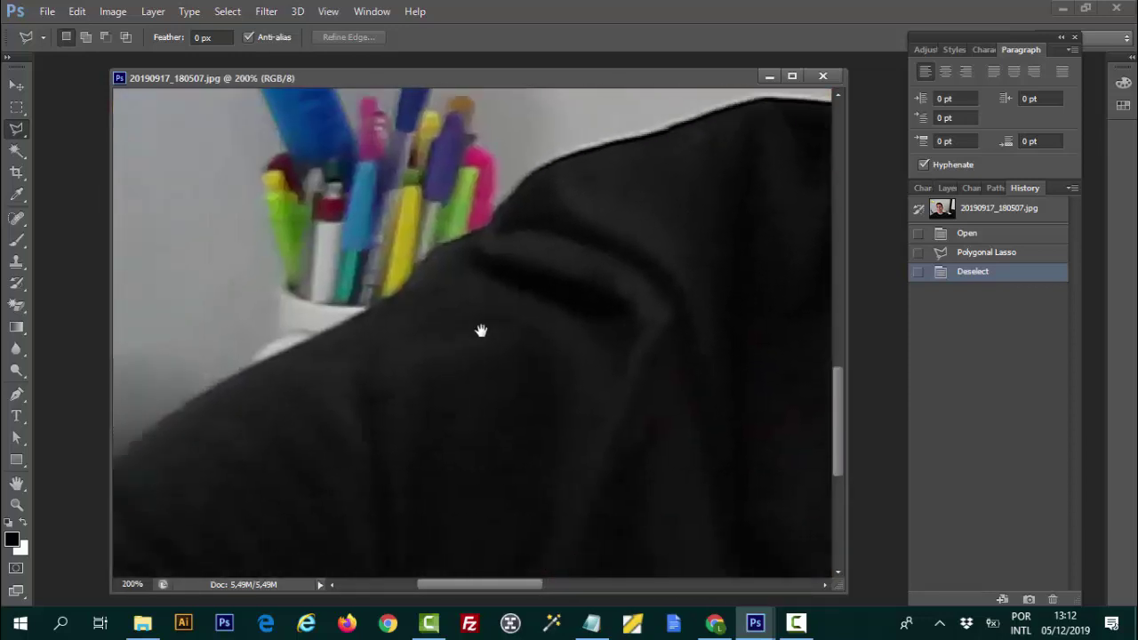
pyautogui.moveTo(482, 330); pyautogui.dragTo(800, 267)
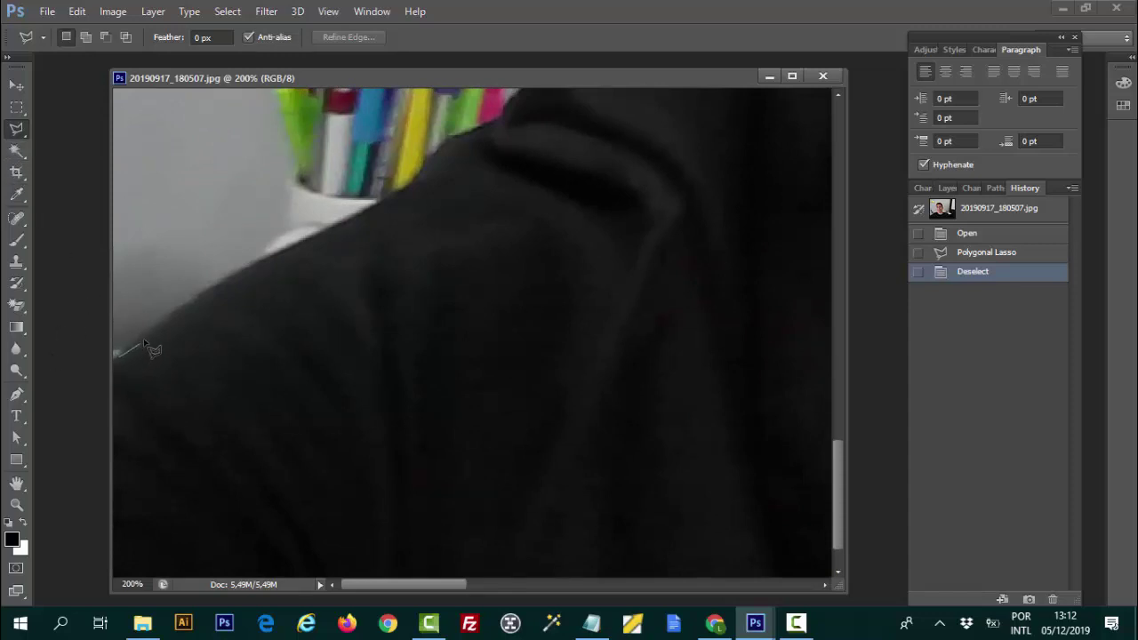
# - Place lasso points along the left shoulder edge up toward the neck
pyautogui.click(203, 294)
pyautogui.click(268, 258)
pyautogui.click(417, 187)
pyautogui.click(457, 140)
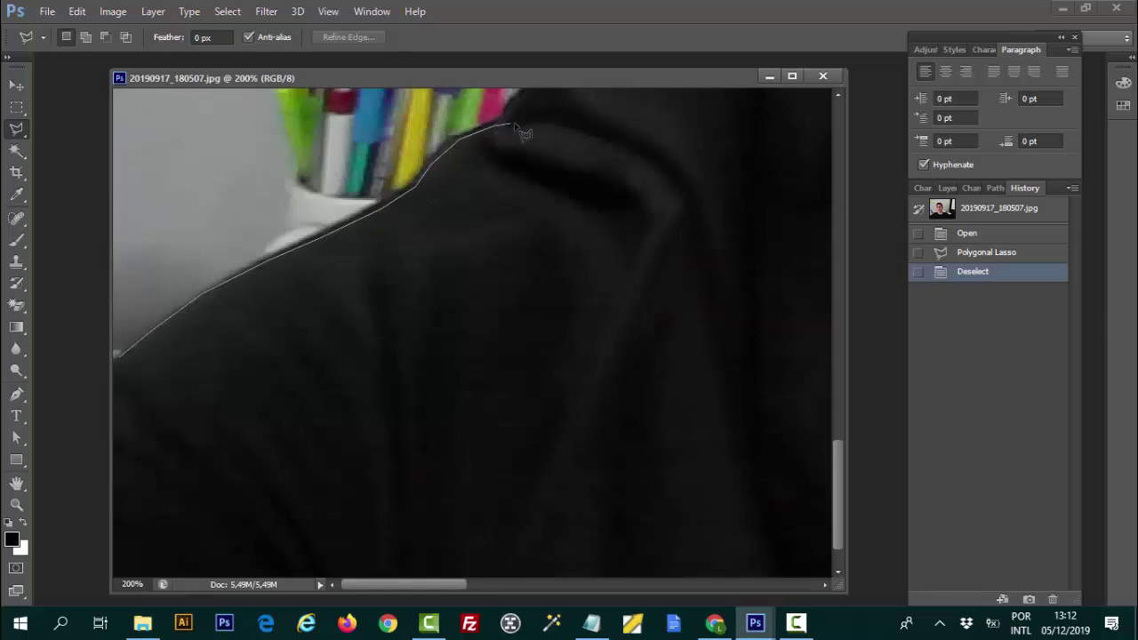
pyautogui.moveTo(516, 133); pyautogui.dragTo(465, 302)
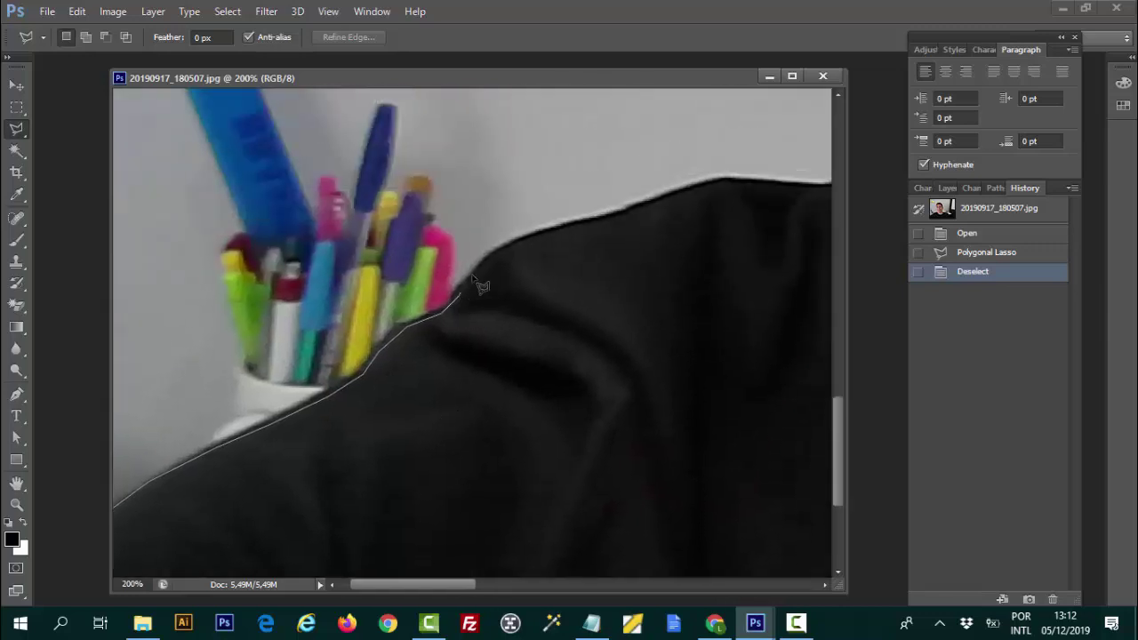
pyautogui.click(480, 265)
pyautogui.click(494, 250)
# - Anchor a point at the shirt-neck corner, then pan up past the face to the forehead
pyautogui.moveTo(759, 237); pyautogui.dragTo(577, 295)
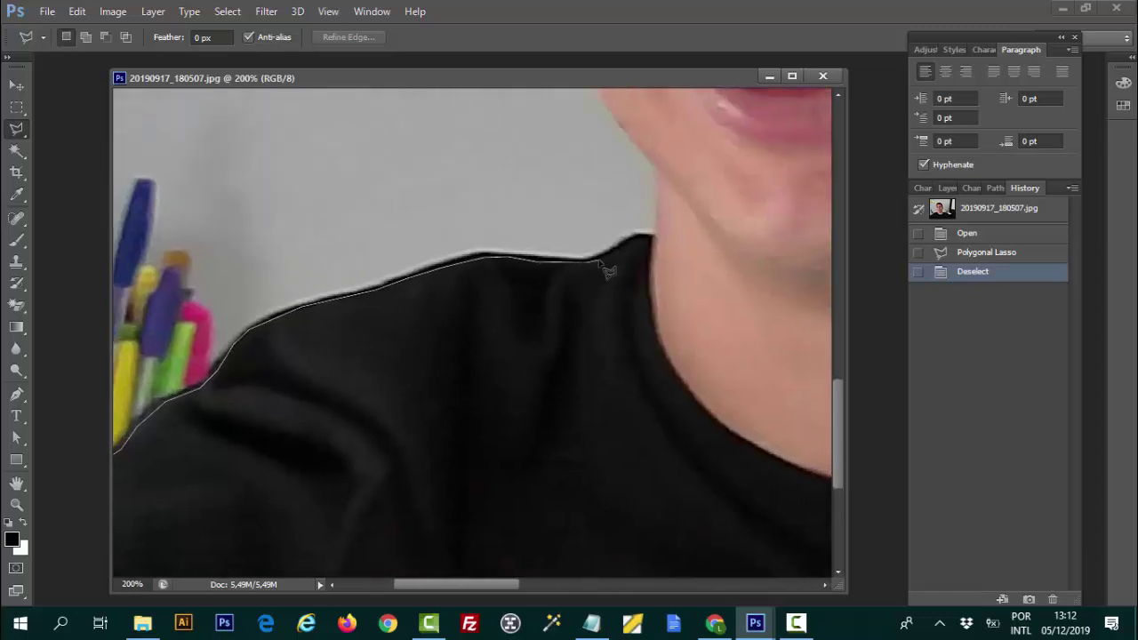
pyautogui.click(656, 235)
pyautogui.moveTo(680, 188); pyautogui.dragTo(566, 427)
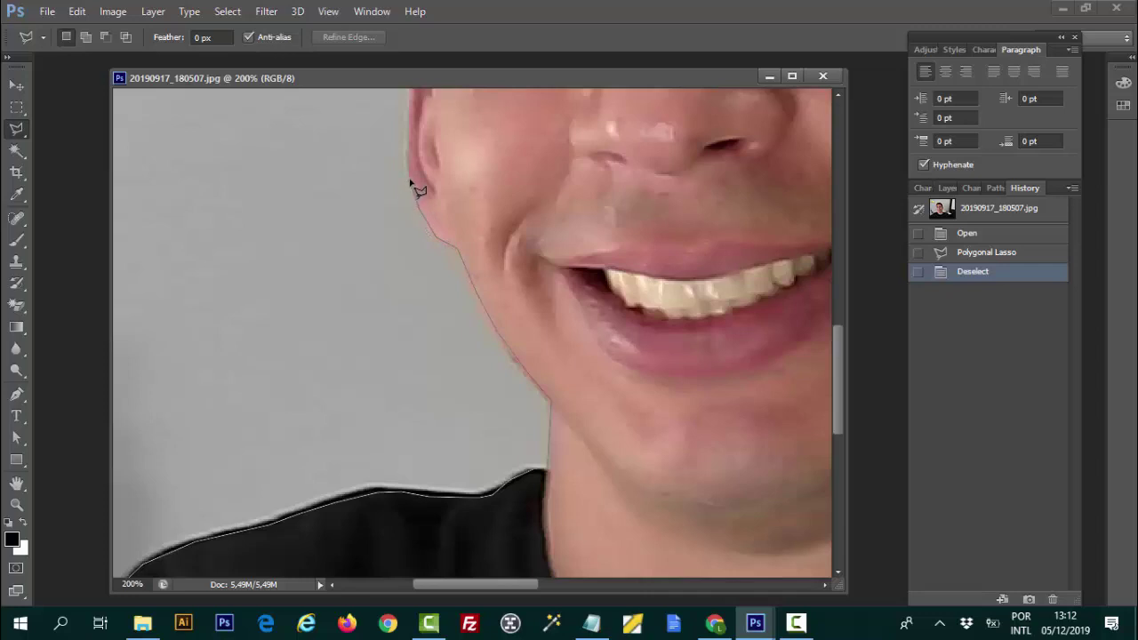
pyautogui.moveTo(487, 170); pyautogui.dragTo(488, 414)
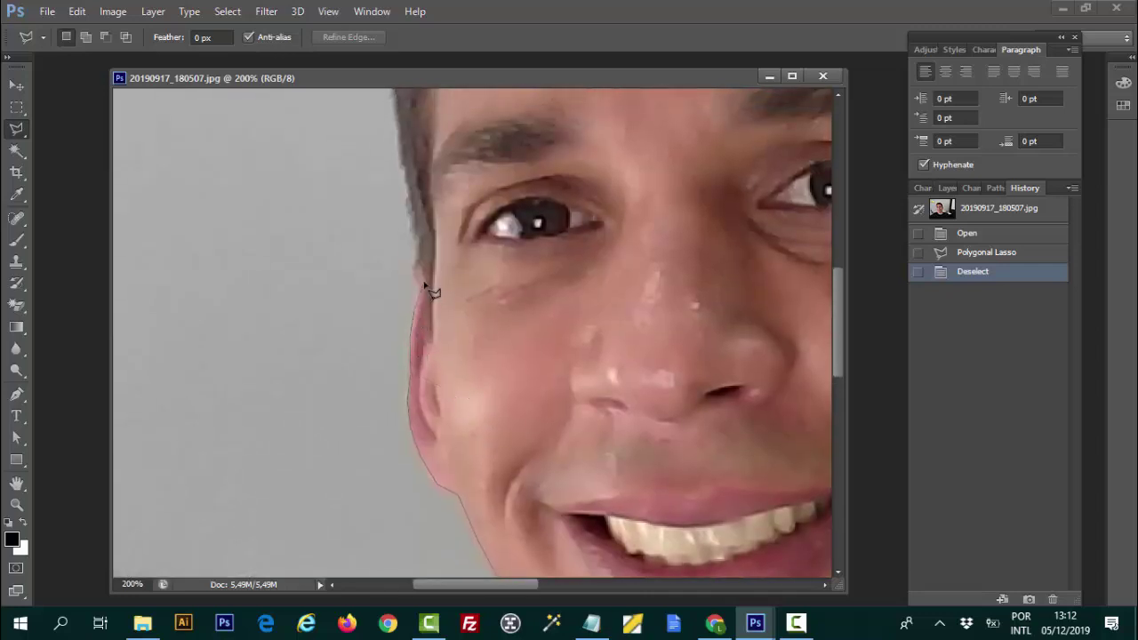
pyautogui.moveTo(473, 257); pyautogui.dragTo(454, 424)
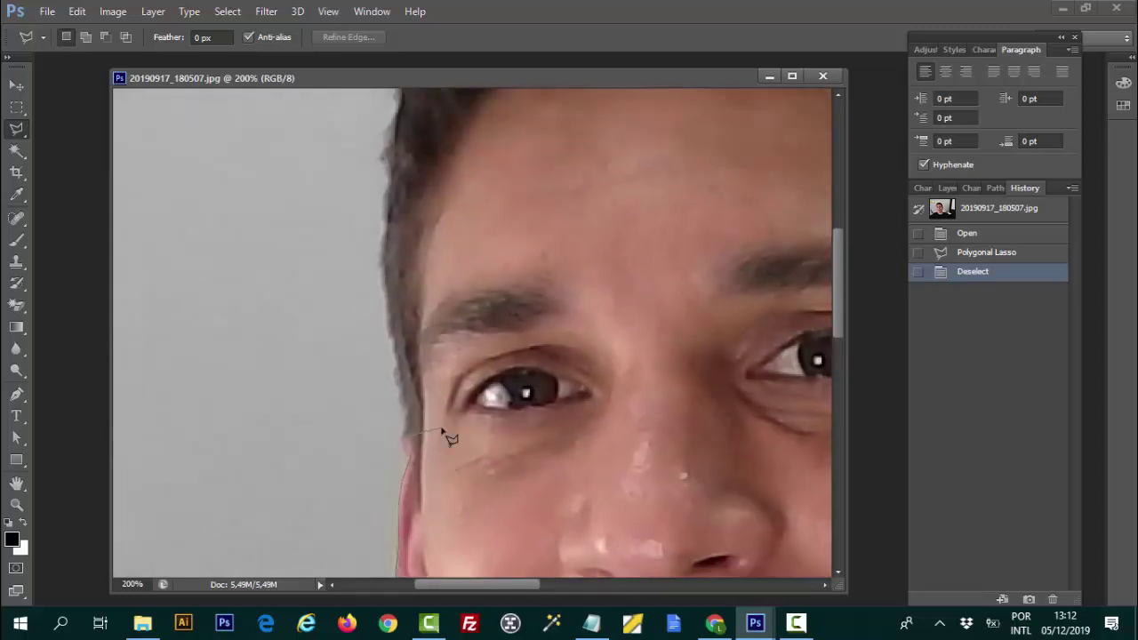
pyautogui.scroll(1, 442, 430)
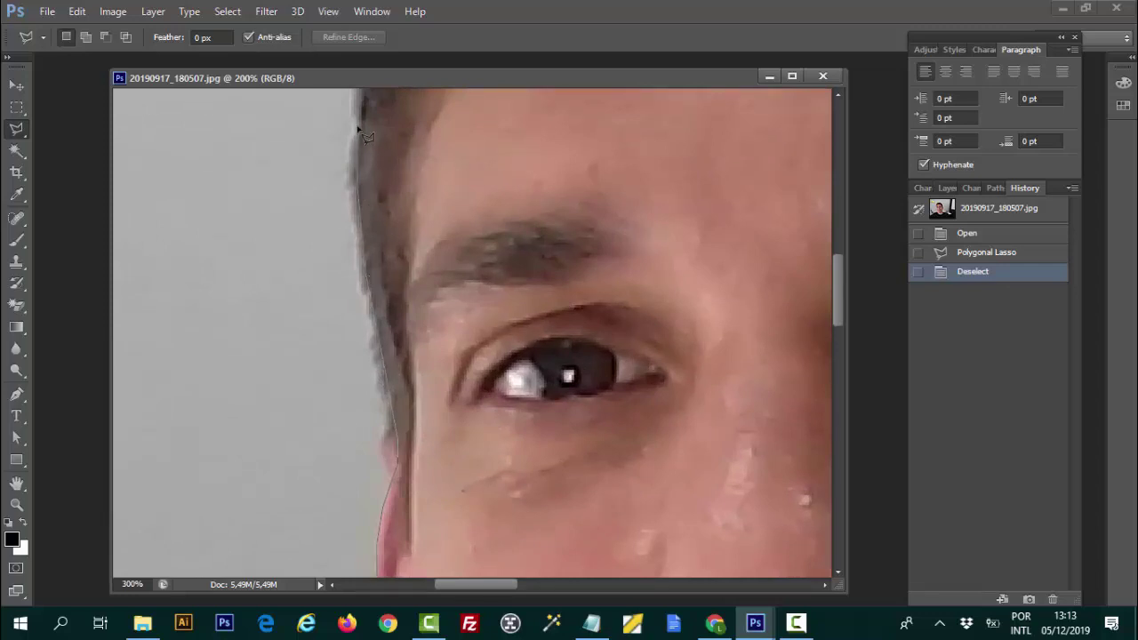
# - Place Polygonal Lasso points up the side, across the top and down the right edge of the hair
pyautogui.moveTo(435, 170); pyautogui.dragTo(368, 515)
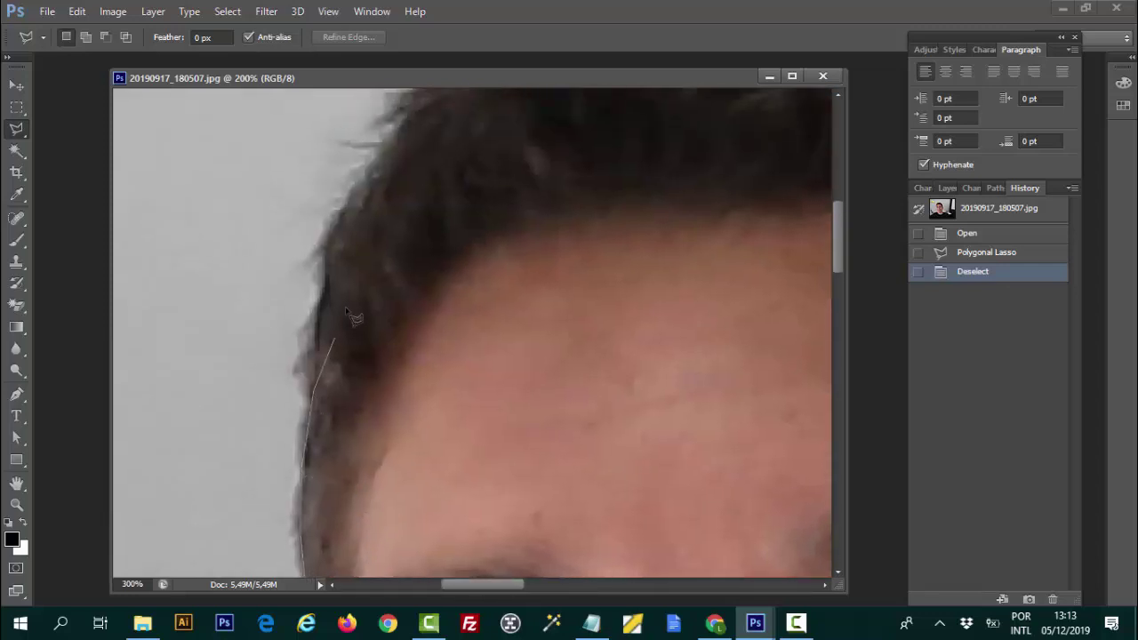
pyautogui.click(329, 285)
pyautogui.click(346, 224)
pyautogui.click(366, 185)
pyautogui.click(384, 155)
pyautogui.moveTo(507, 174); pyautogui.dragTo(432, 412)
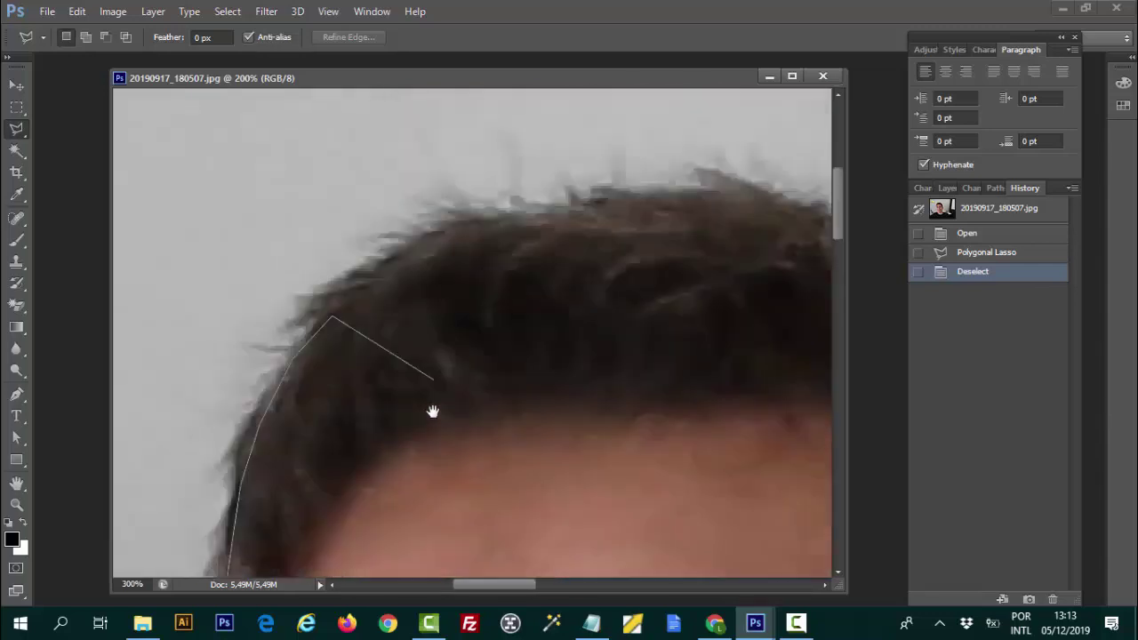
pyautogui.click(455, 242)
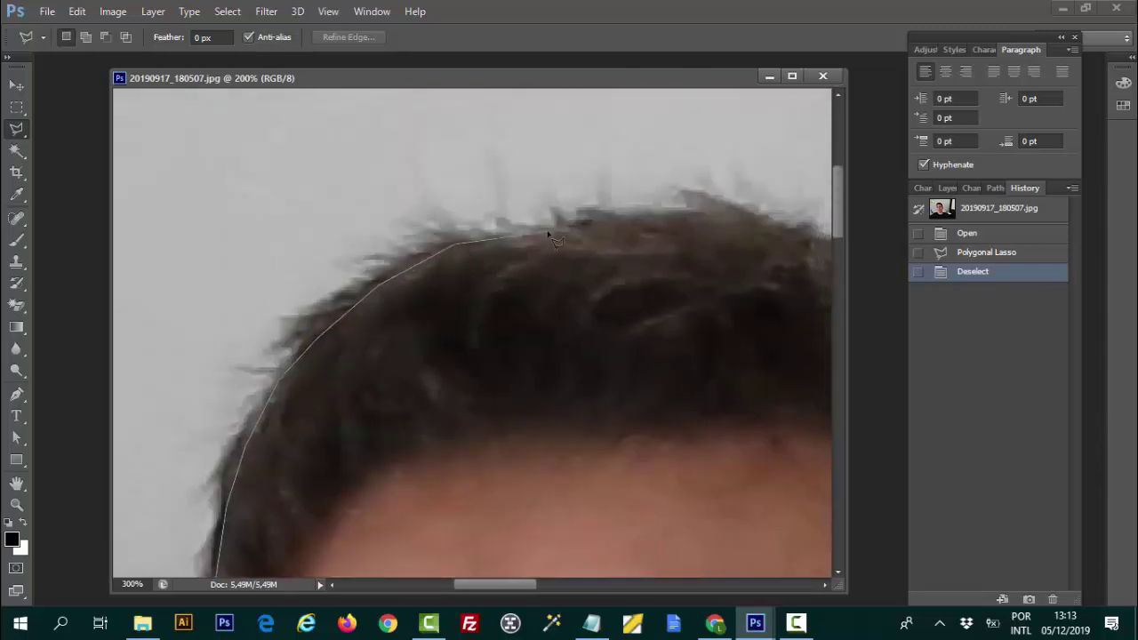
pyautogui.click(634, 224)
pyautogui.moveTo(822, 405); pyautogui.dragTo(460, 276)
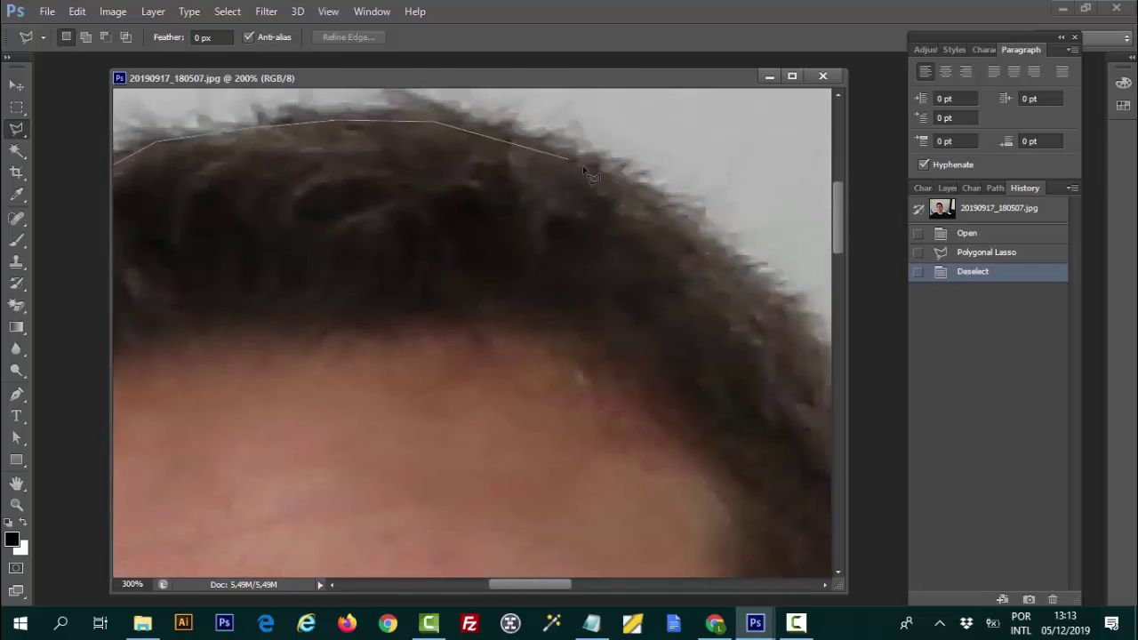
pyautogui.click(765, 295)
pyautogui.moveTo(802, 456); pyautogui.dragTo(573, 326)
pyautogui.click(569, 313)
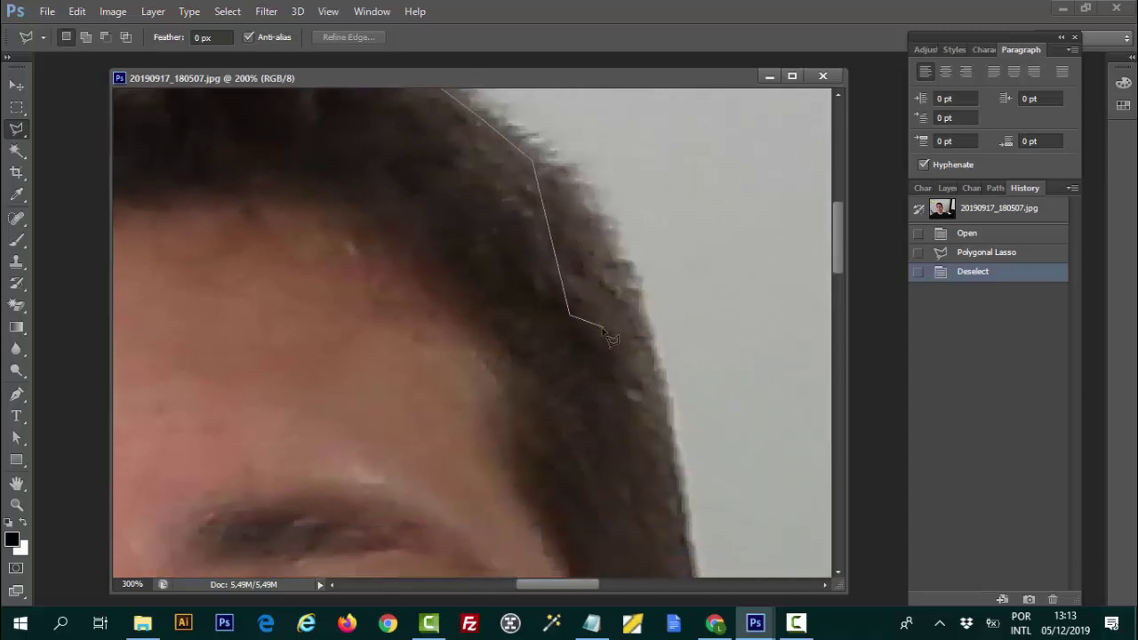
pyautogui.click(578, 339)
pyautogui.click(600, 237)
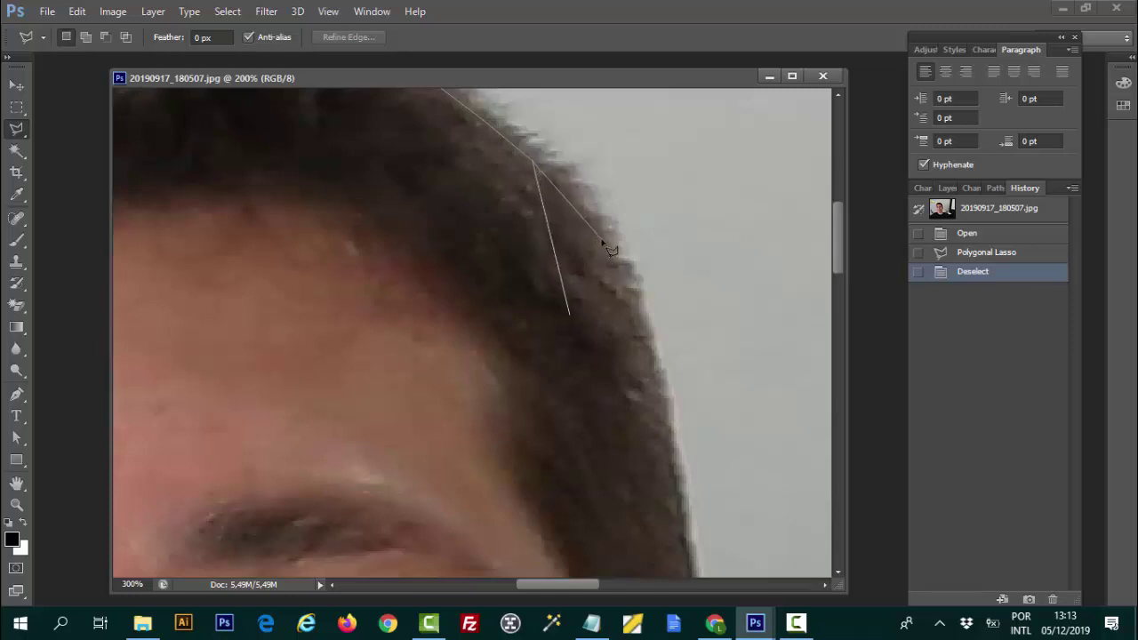
pyautogui.click(643, 341)
# - Continue the lasso outline past the ear, down the neck and along the right shoulder
pyautogui.scroll(-3, 640, 330)
pyautogui.click(645, 285)
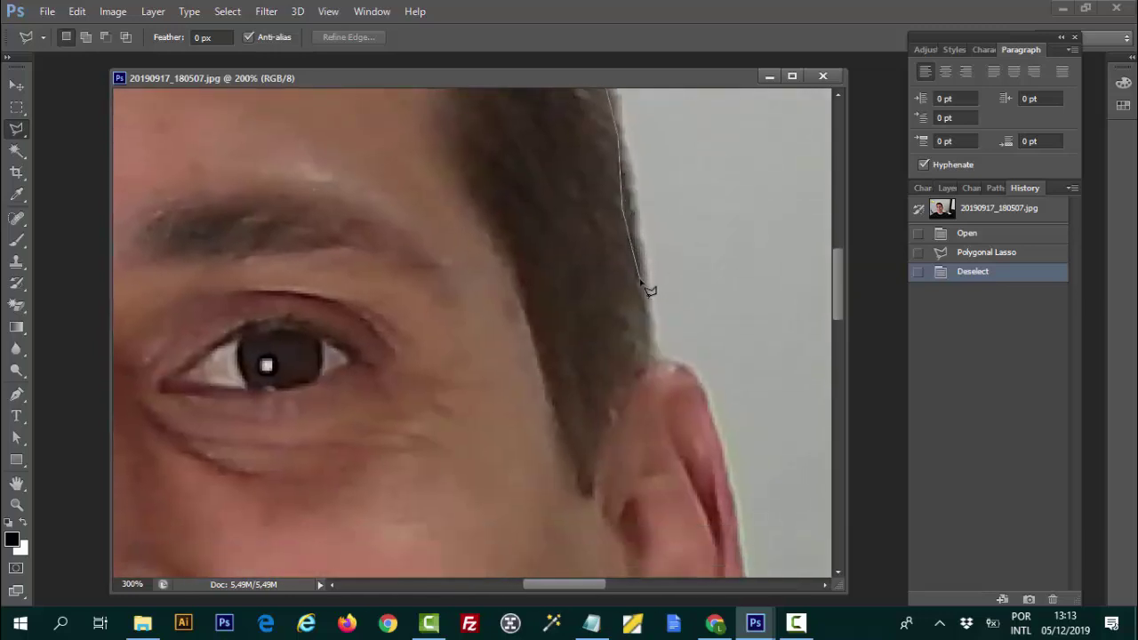
pyautogui.scroll(-3, 716, 293)
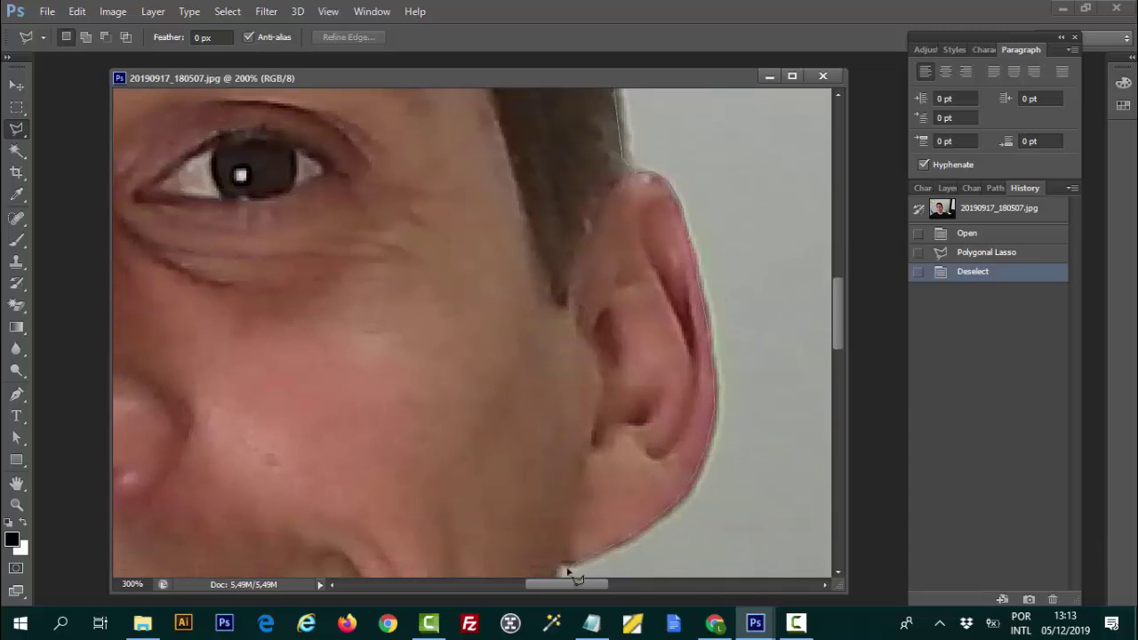
pyautogui.scroll(-3, 634, 375)
pyautogui.scroll(-3, 630, 343)
pyautogui.scroll(-3, 635, 503)
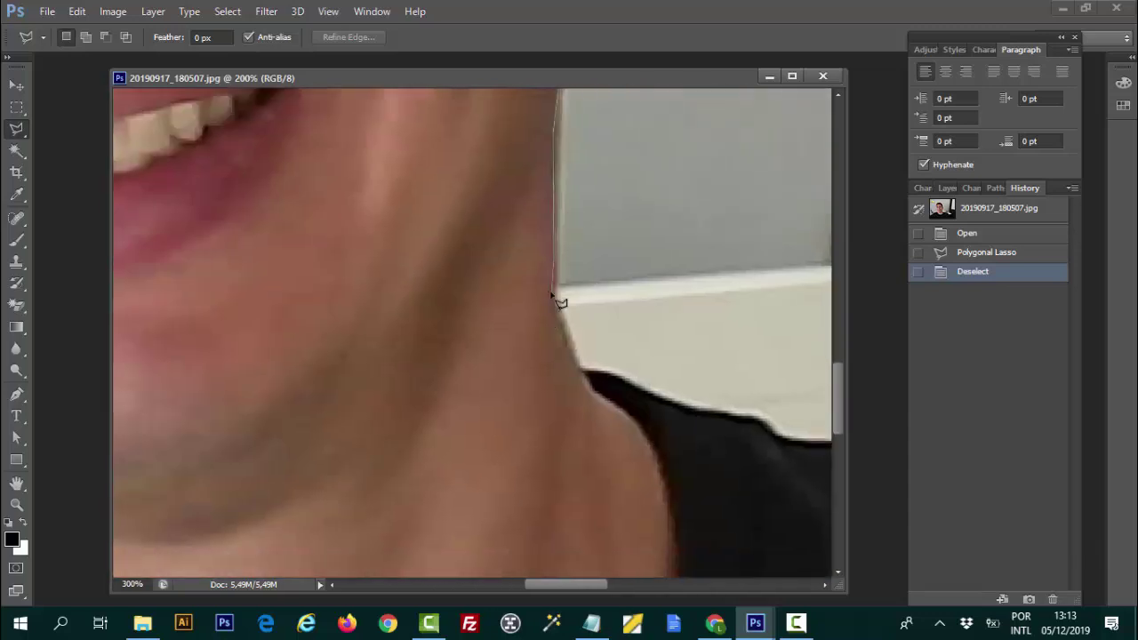
pyautogui.click(709, 412)
pyautogui.click(761, 419)
pyautogui.click(788, 440)
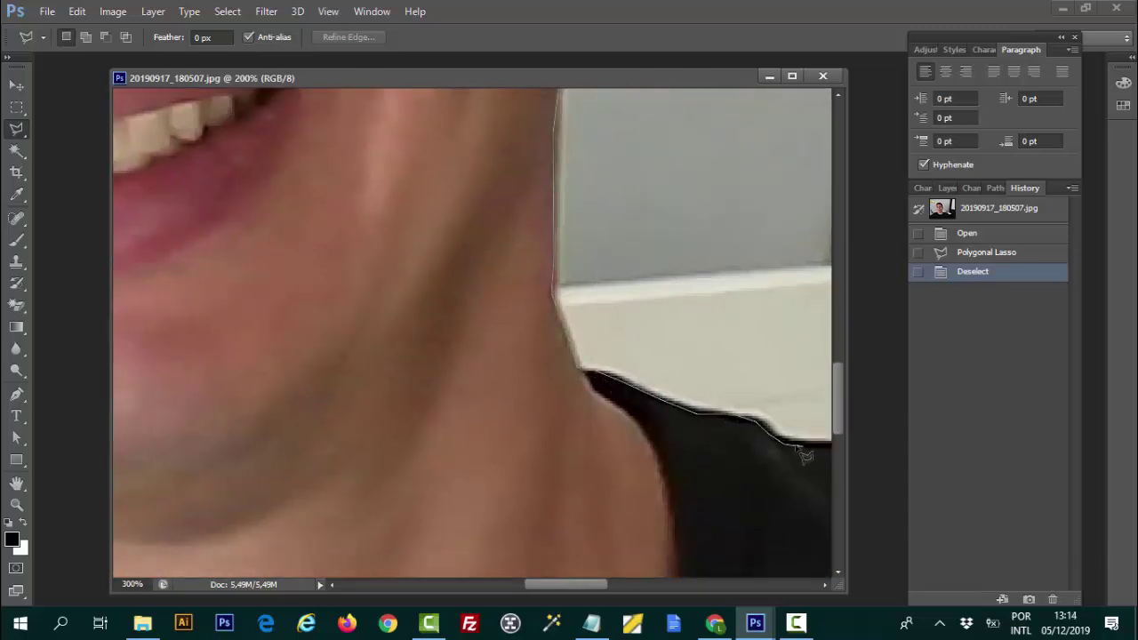
pyautogui.click(613, 328)
pyautogui.click(474, 240)
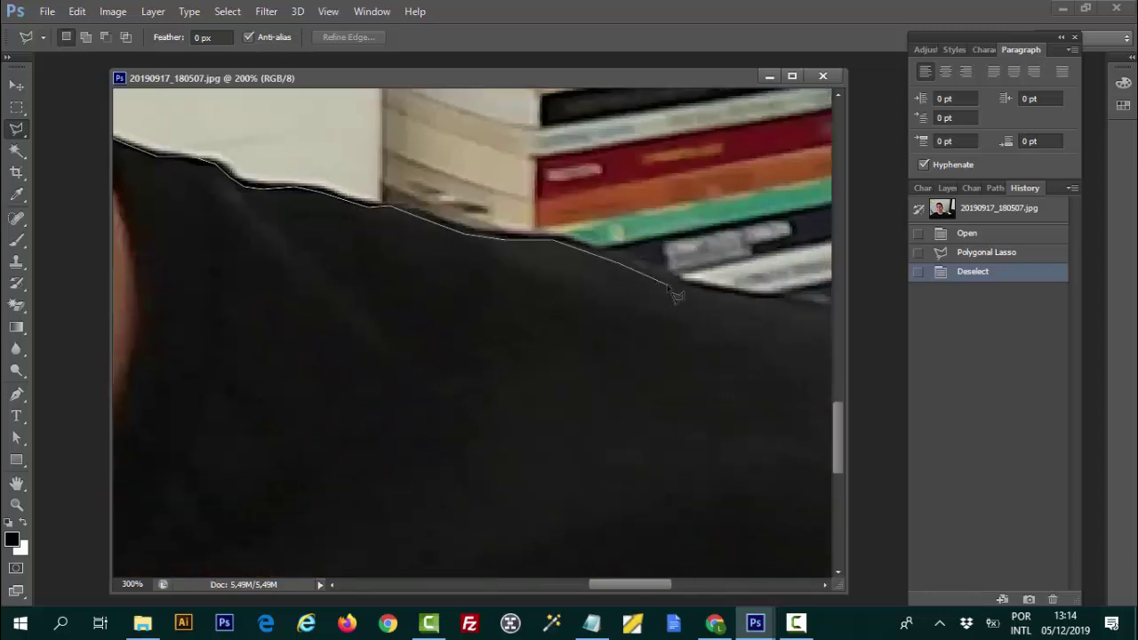
# - Trace down the shirt edge to the bottom-left corner and close the selection around the person
pyautogui.moveTo(673, 293); pyautogui.dragTo(527, 248)
pyautogui.click(736, 377)
pyautogui.click(791, 453)
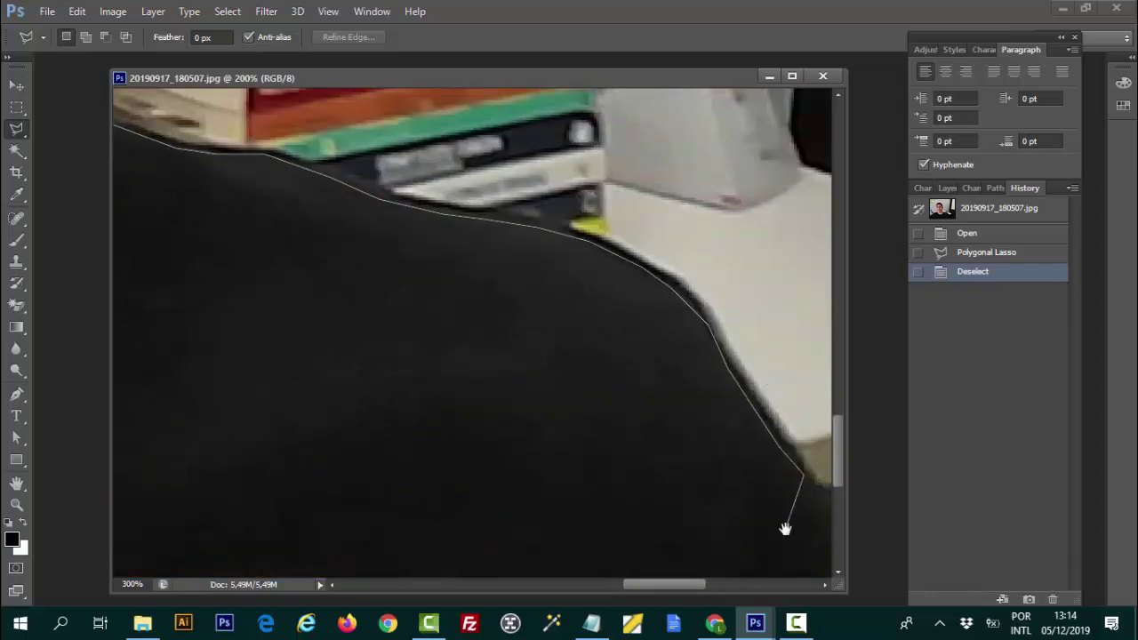
pyautogui.click(786, 543)
pyautogui.click(727, 434)
pyautogui.click(797, 573)
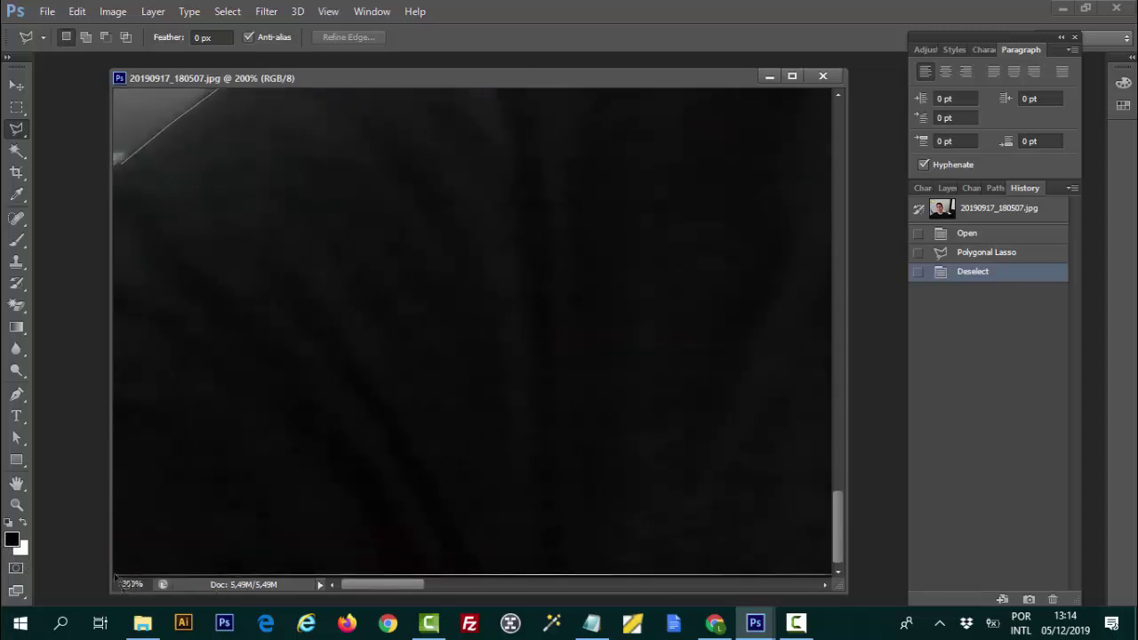
pyautogui.click(116, 575)
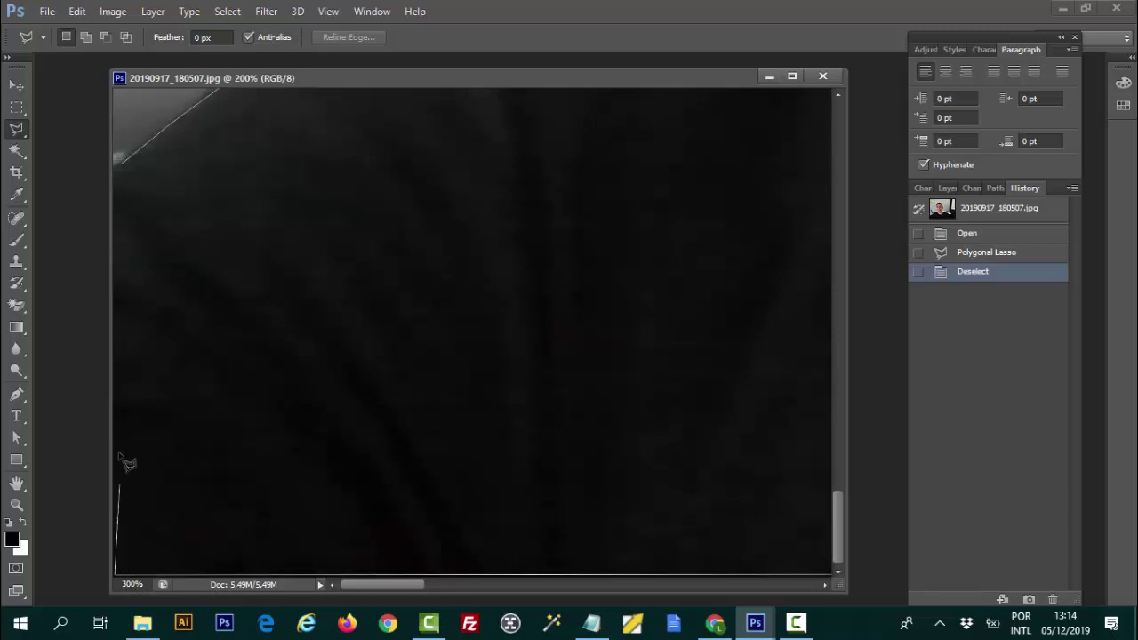
pyautogui.click(126, 172)
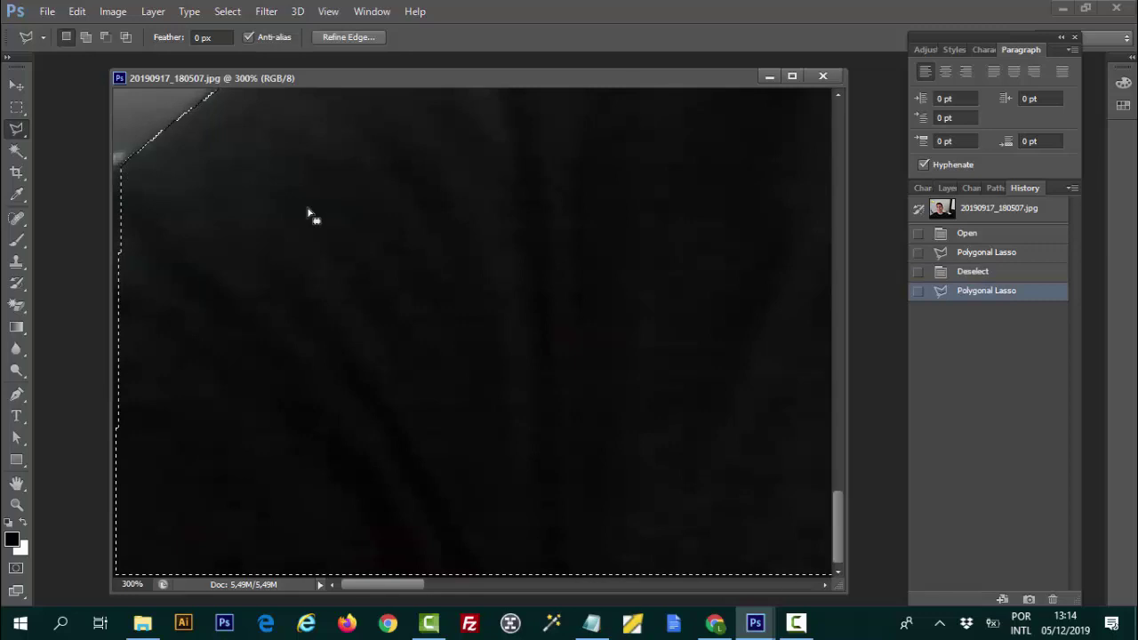
# - Copy the selected person onto Layer 1 with Ctrl+J and hide the Background layer
pyautogui.hotkey('ctrl', '-')
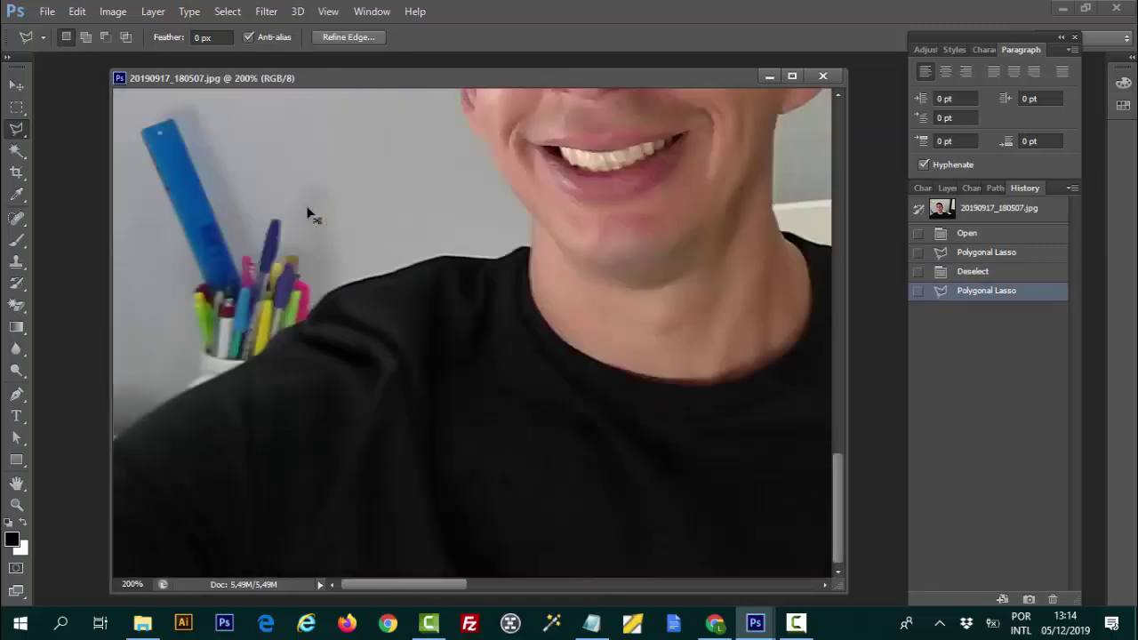
pyautogui.hotkey('ctrl', '-')
pyautogui.hotkey('ctrl', '-')
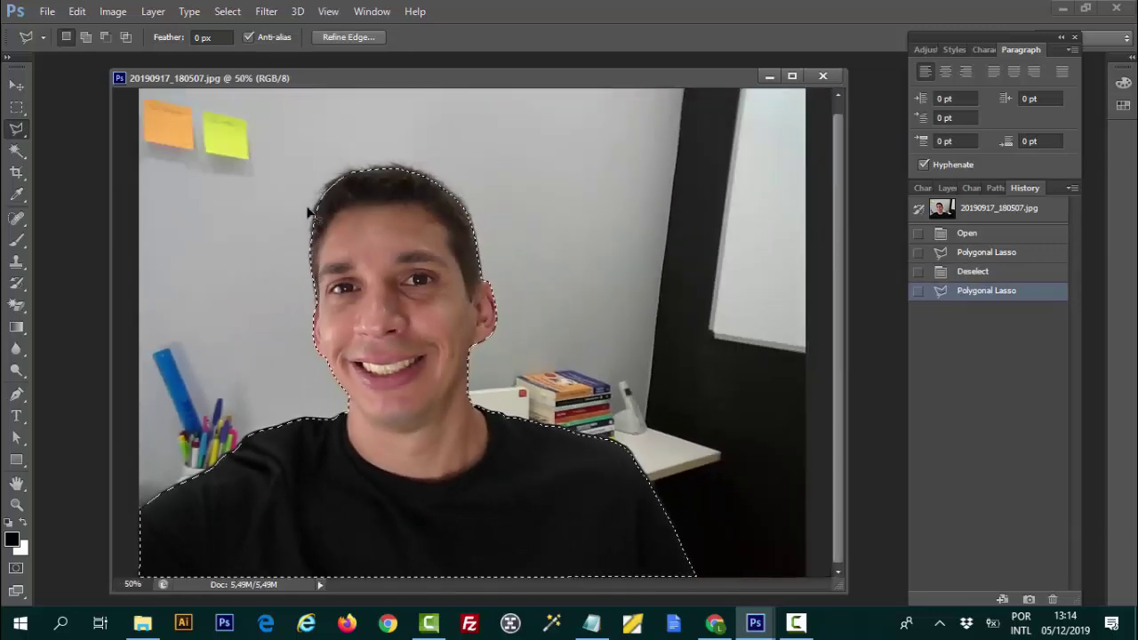
pyautogui.click(946, 188)
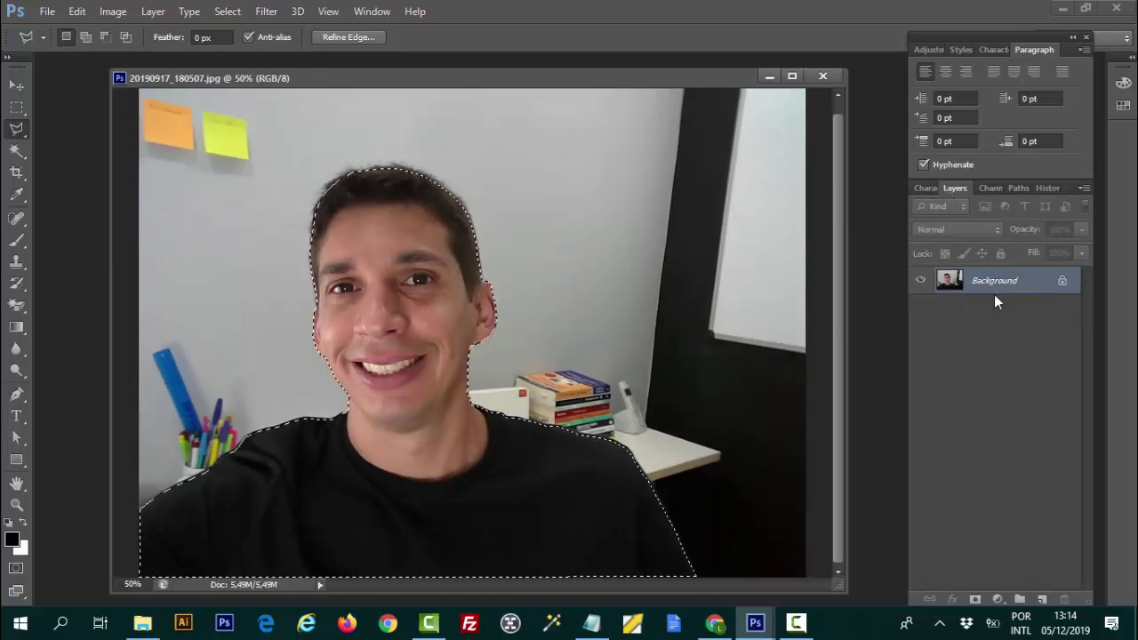
pyautogui.hotkey('ctrl', 'j')
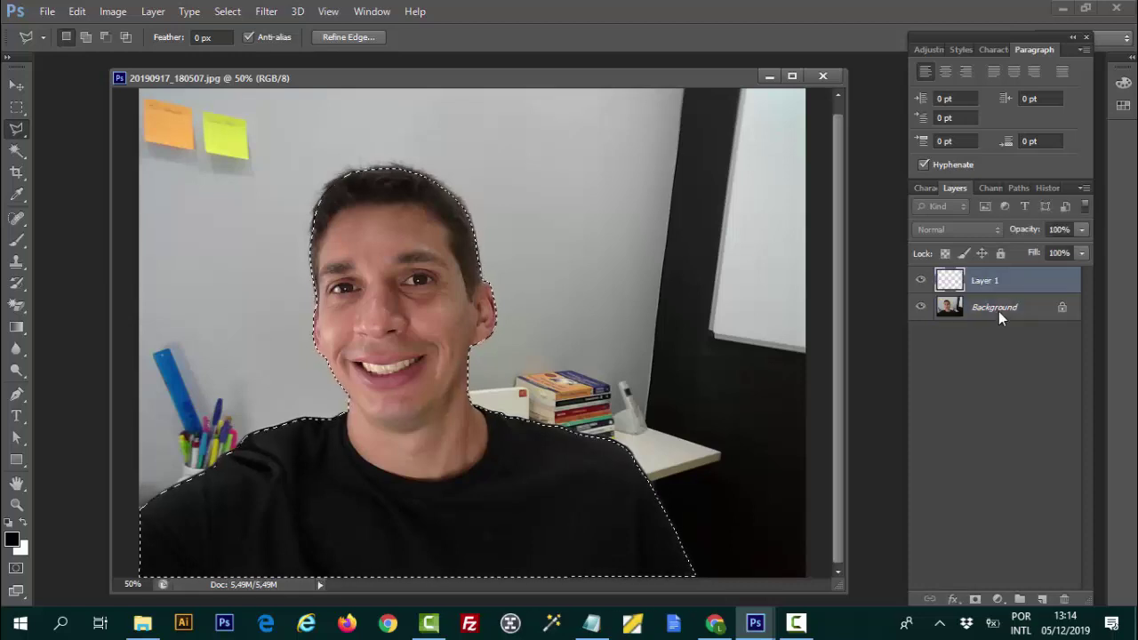
pyautogui.click(921, 307)
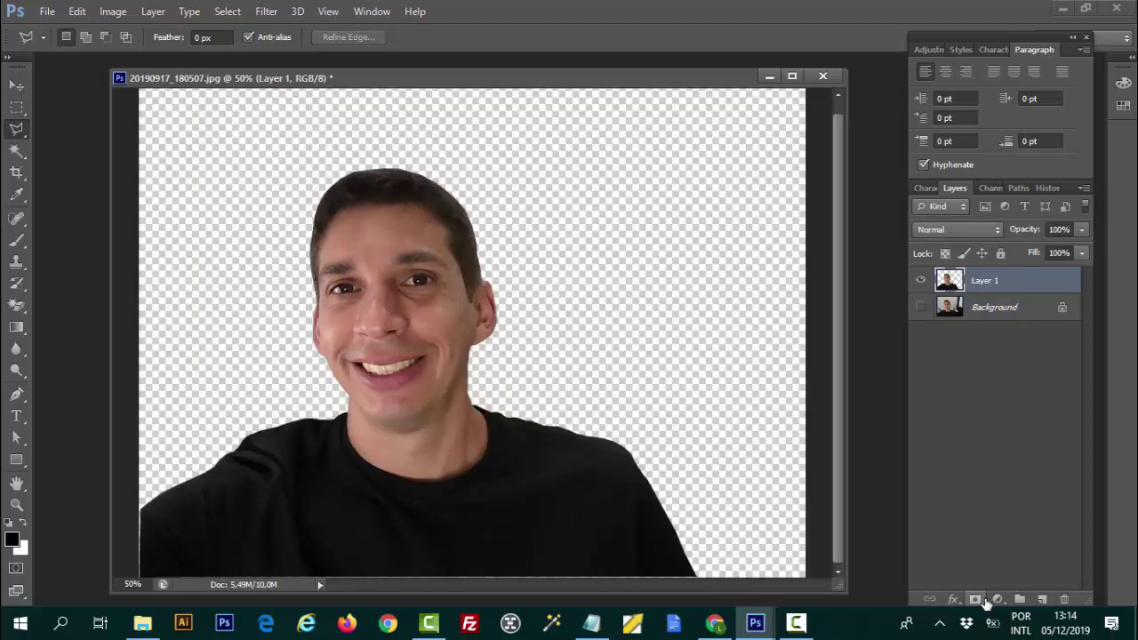
pyautogui.moveTo(548, 83); pyautogui.dragTo(556, 85)
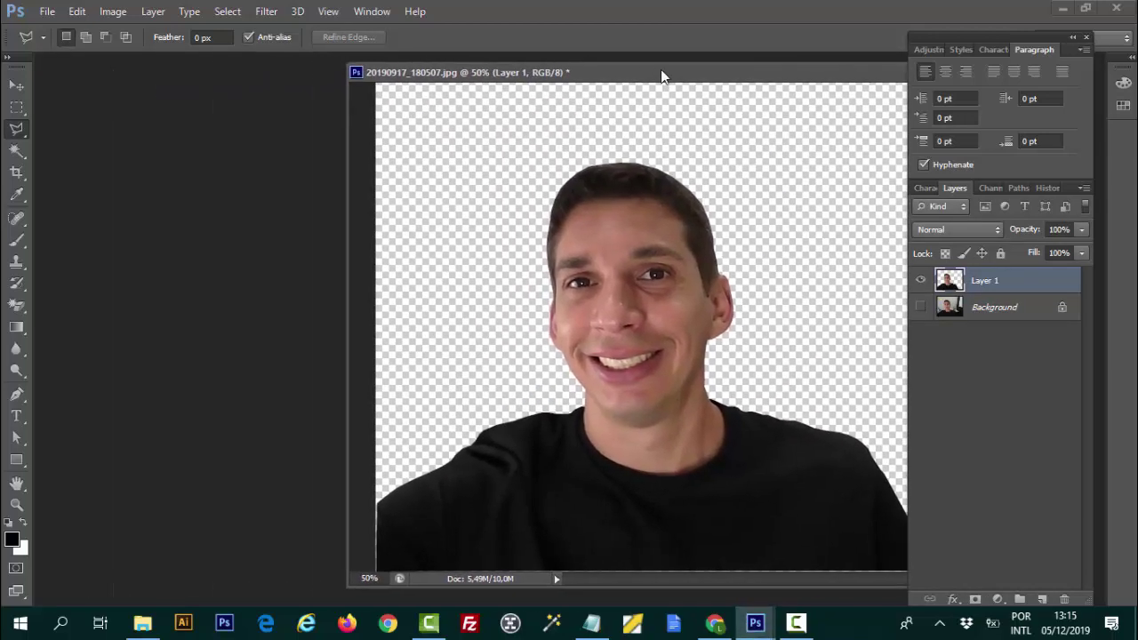
# - Drag the cut-out person from the photo into thumbnail-2.psd with the Move tool
pyautogui.moveTo(447, 79); pyautogui.dragTo(694, 104)
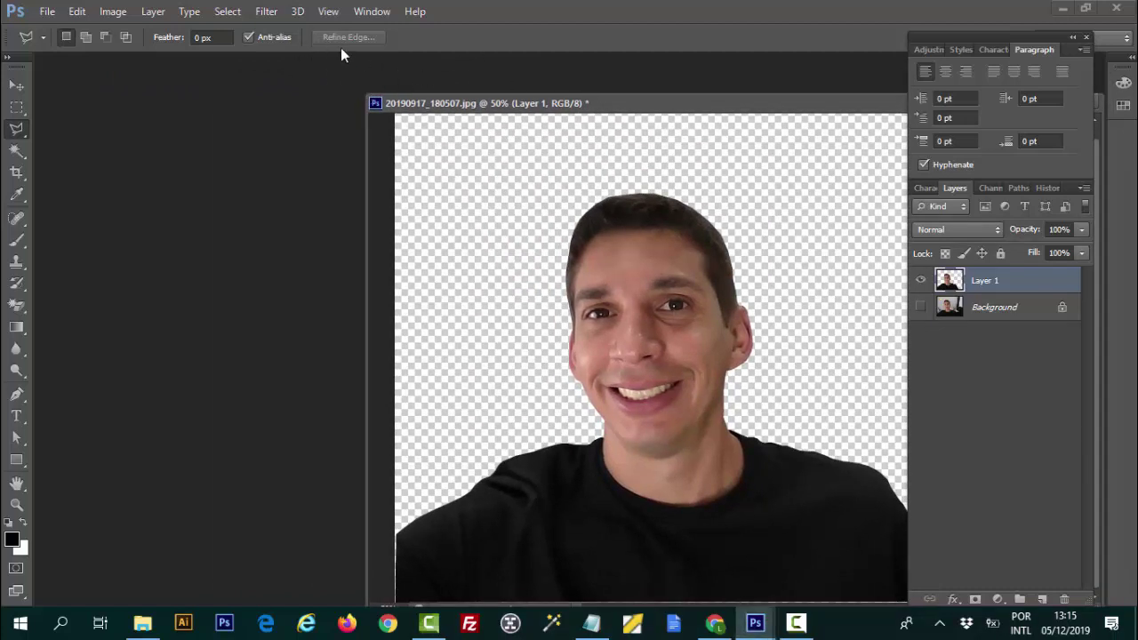
pyautogui.click(363, 10)
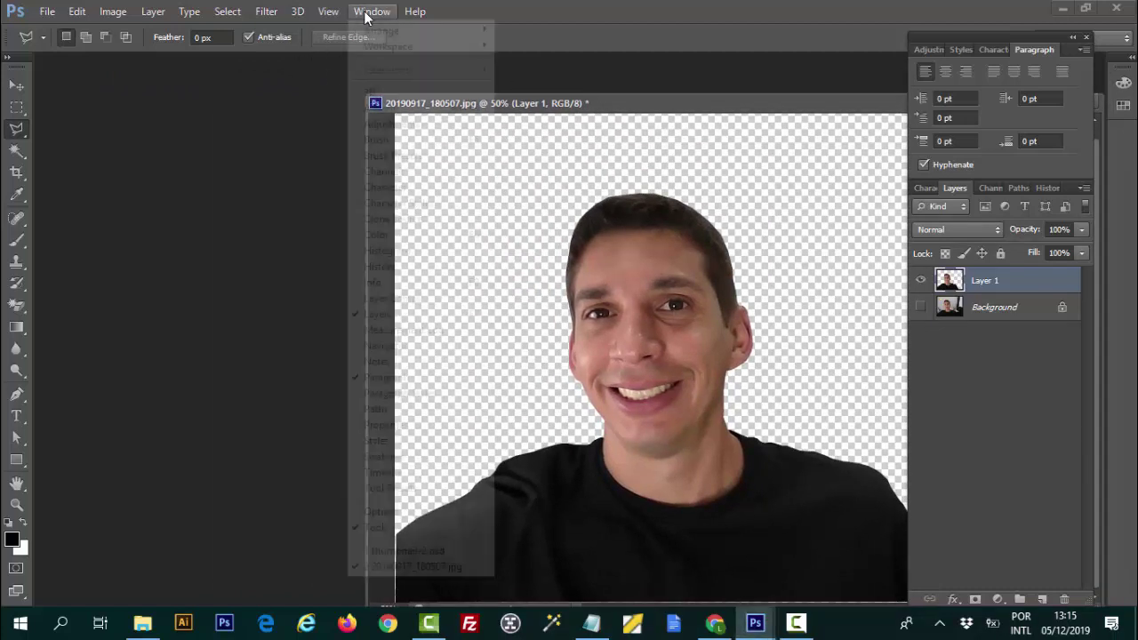
pyautogui.click(405, 550)
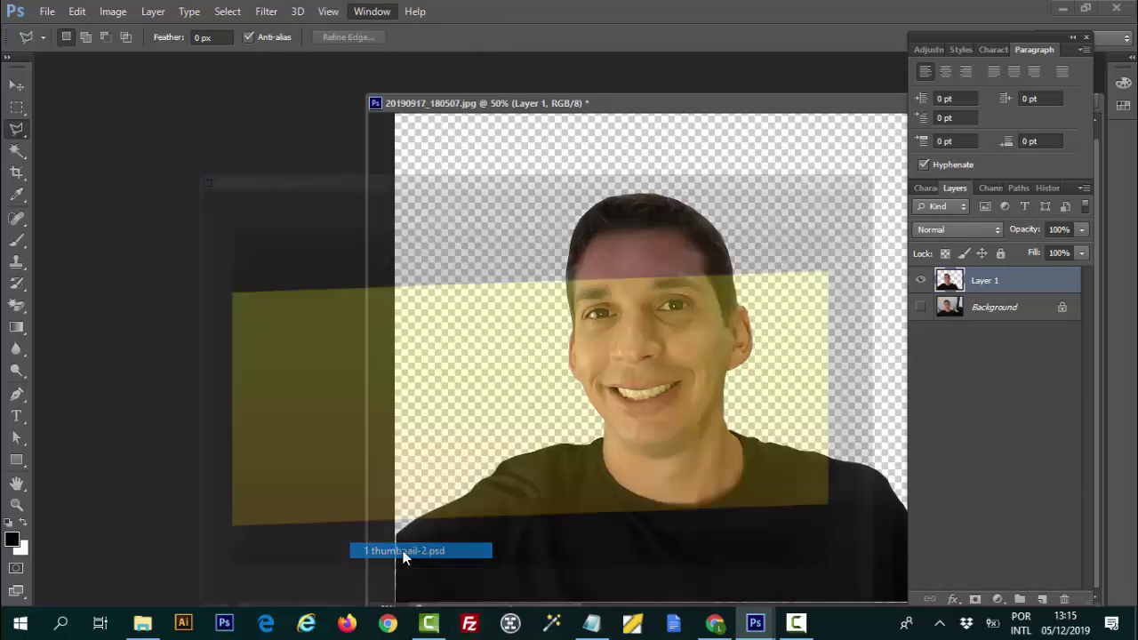
pyautogui.click(885, 113)
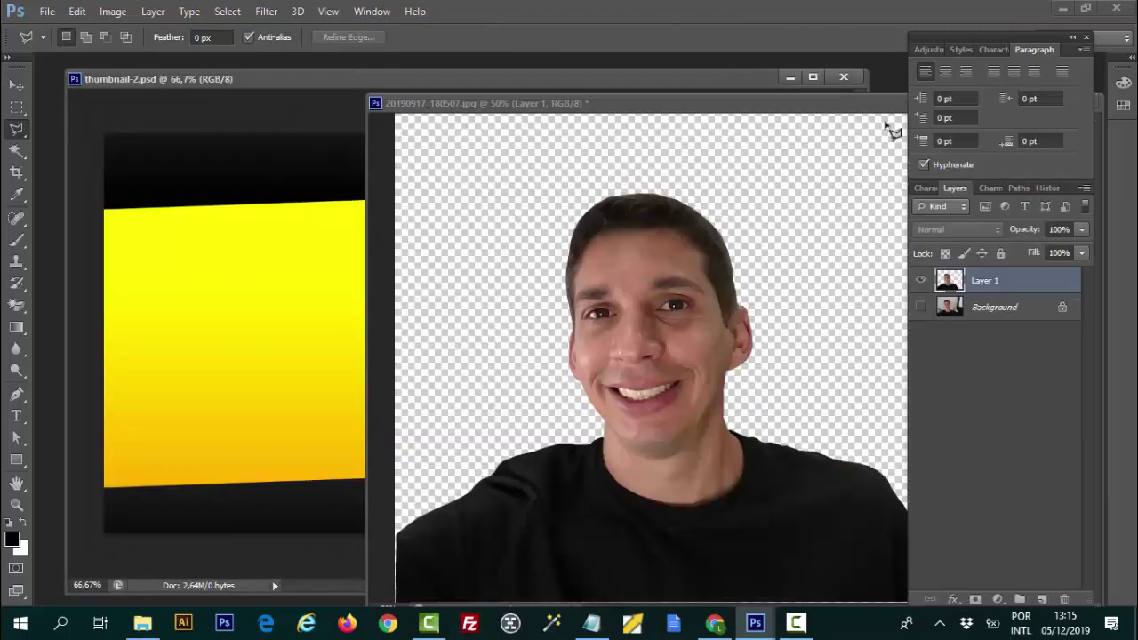
pyautogui.click(15, 85)
pyautogui.moveTo(647, 366); pyautogui.dragTo(407, 319)
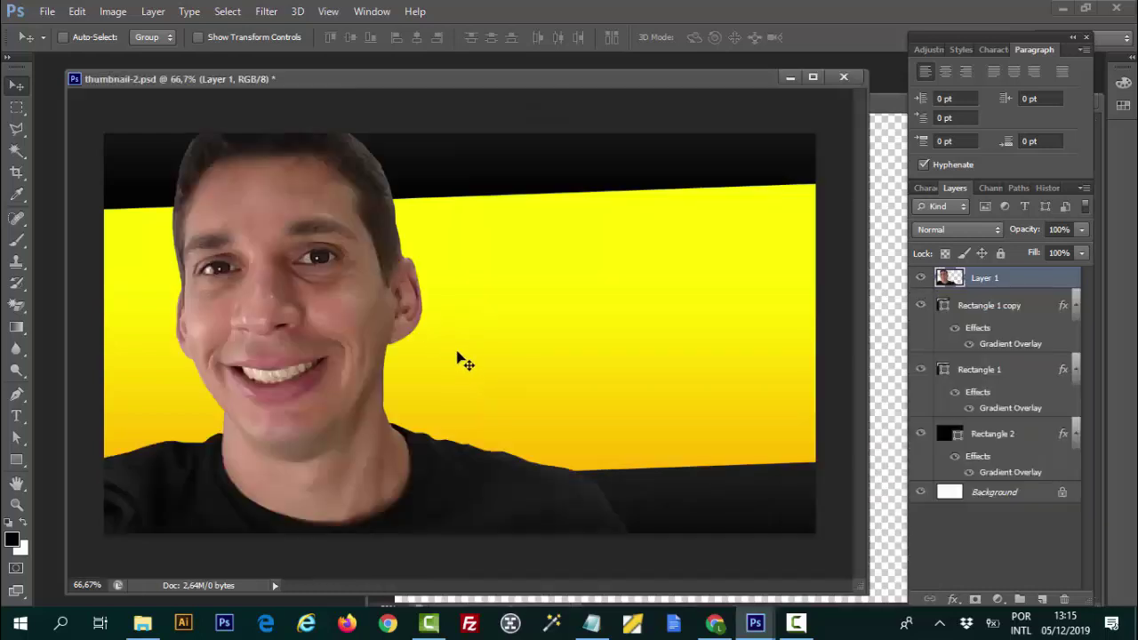
# - Close the original photo without saving and position the face on the right of the yellow band
pyautogui.click(875, 125)
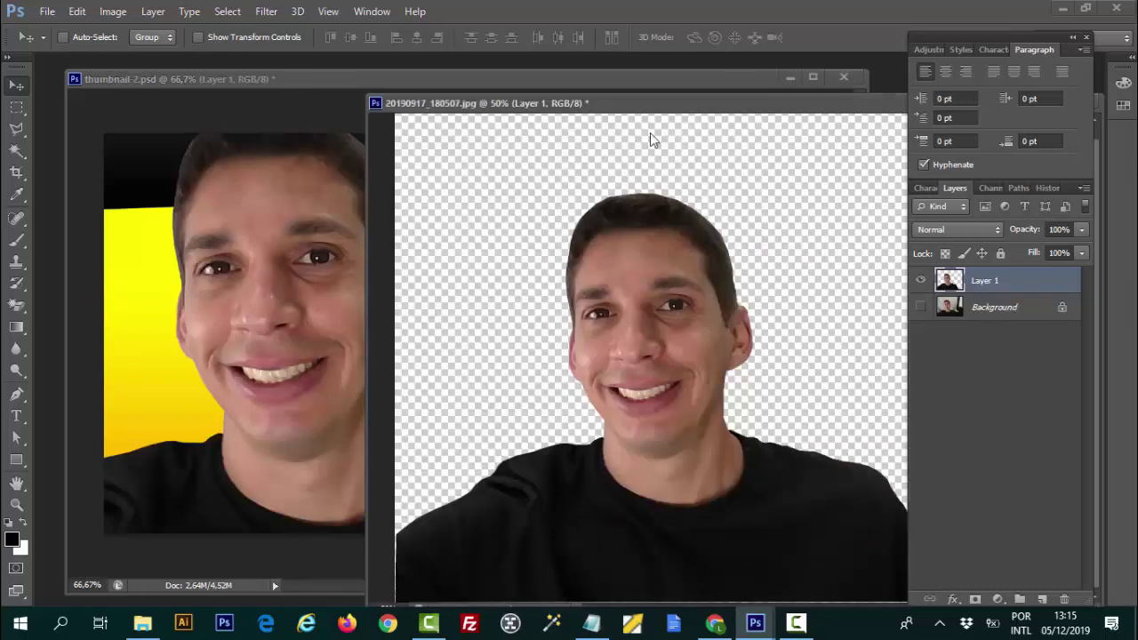
pyautogui.moveTo(655, 105); pyautogui.dragTo(322, 201)
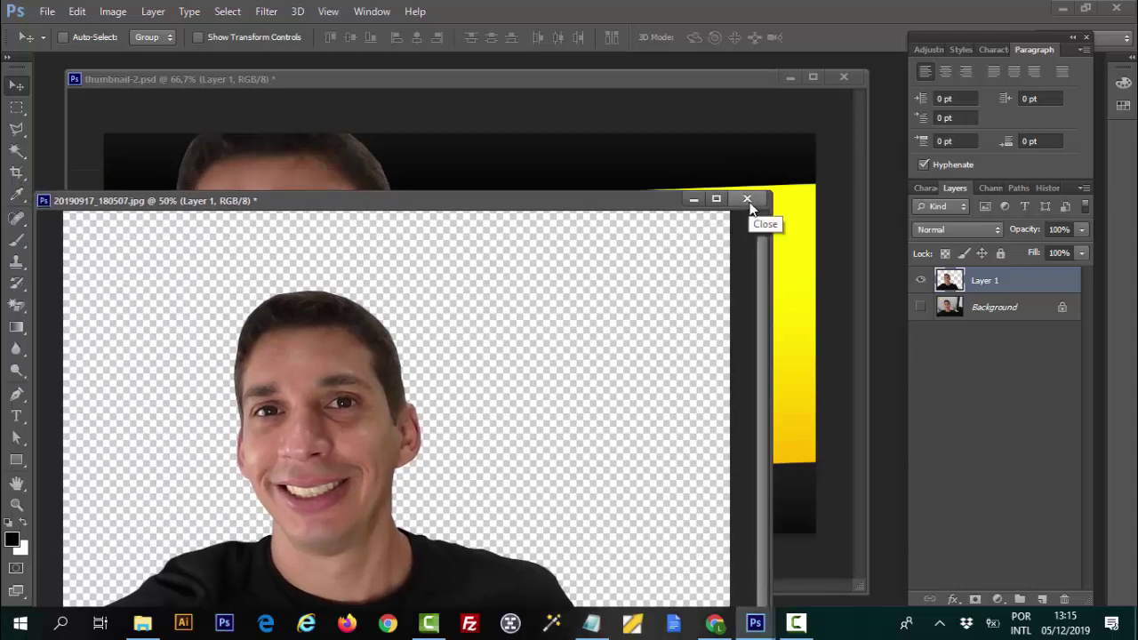
pyautogui.click(749, 201)
pyautogui.click(587, 250)
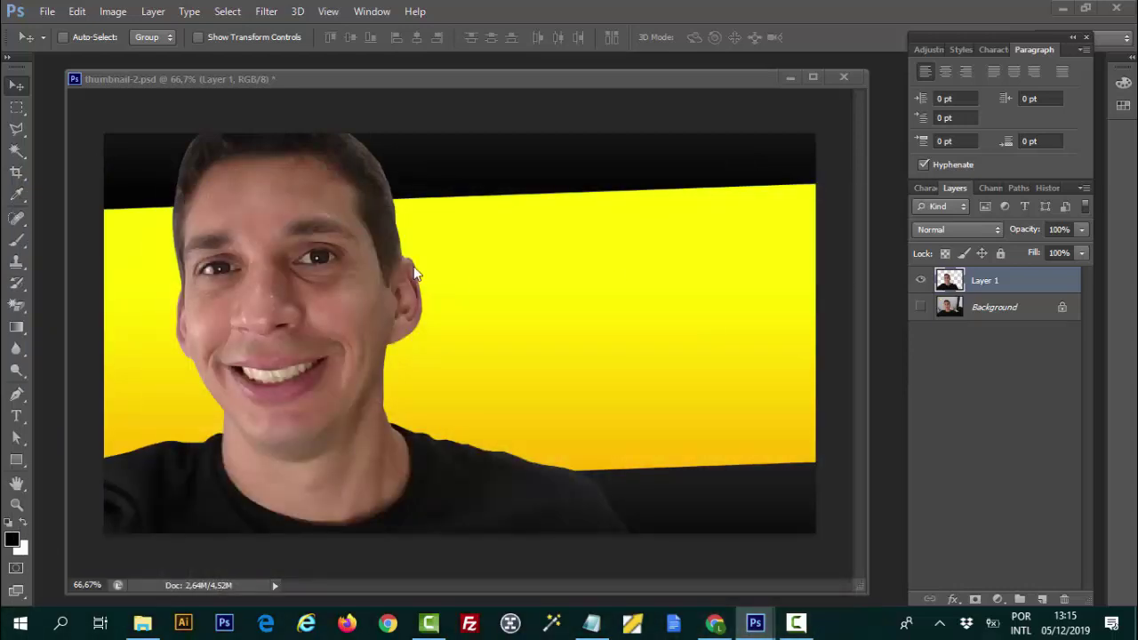
pyautogui.moveTo(197, 242)
pyautogui.mouseDown()
pyautogui.moveTo(526, 242)
pyautogui.moveTo(549, 296)
pyautogui.mouseUp()
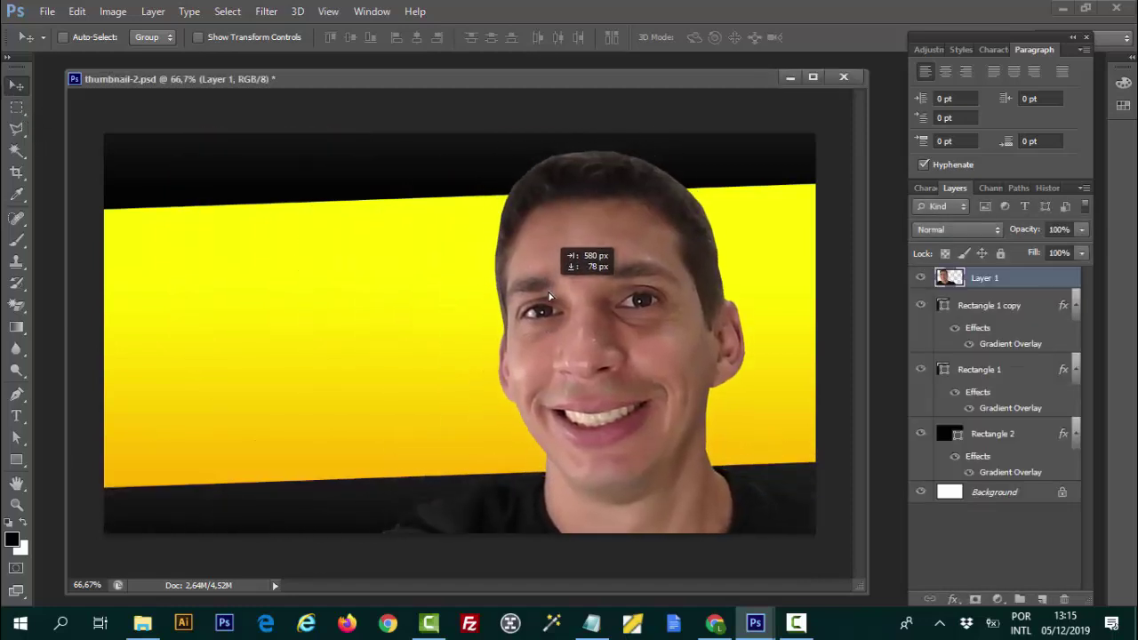
pyautogui.moveTo(550, 296)
pyautogui.mouseDown()
pyautogui.moveTo(586, 283)
pyautogui.moveTo(586, 305)
pyautogui.moveTo(598, 301)
pyautogui.mouseUp()
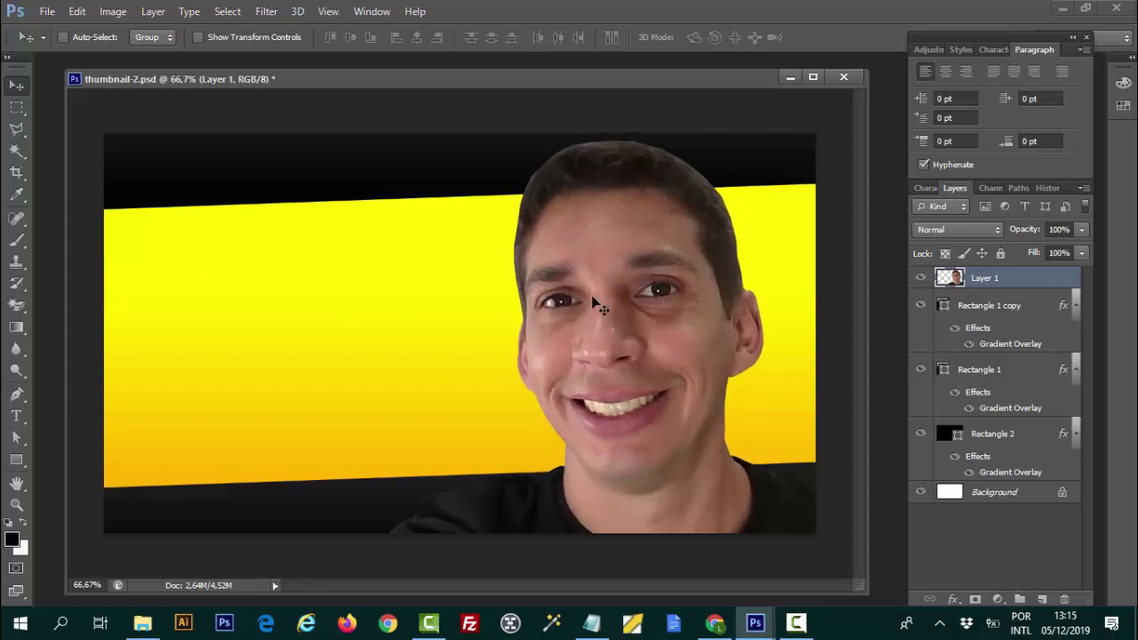
# - Apply Brightness/Contrast to Layer 1 with brightness 14 and contrast 29
pyautogui.click(112, 13)
pyautogui.moveTo(138, 53)
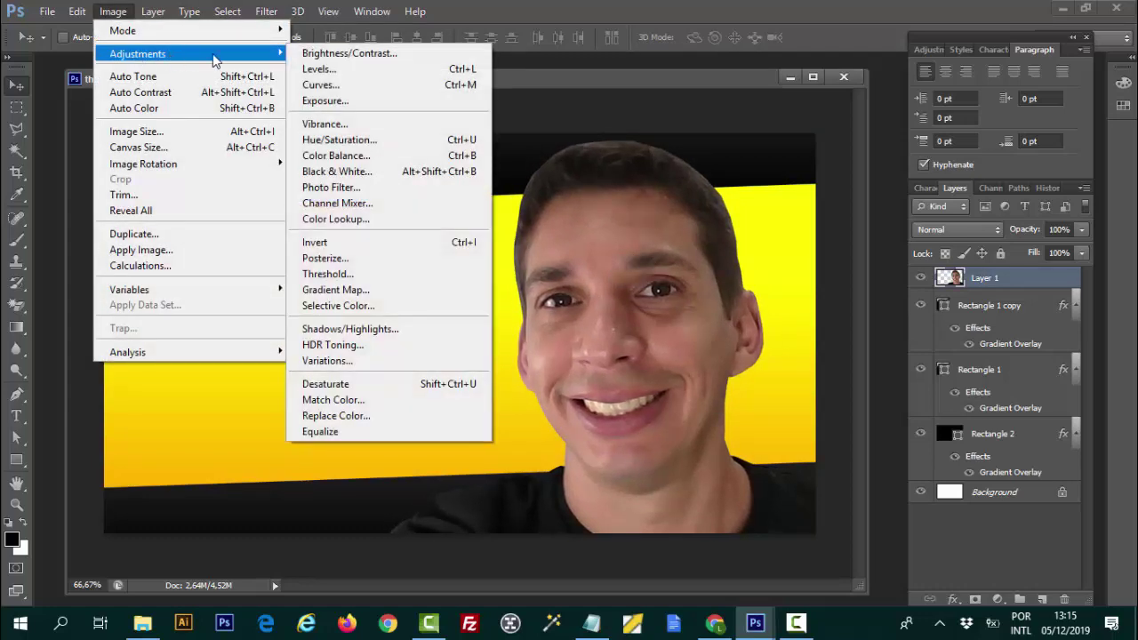
pyautogui.click(373, 53)
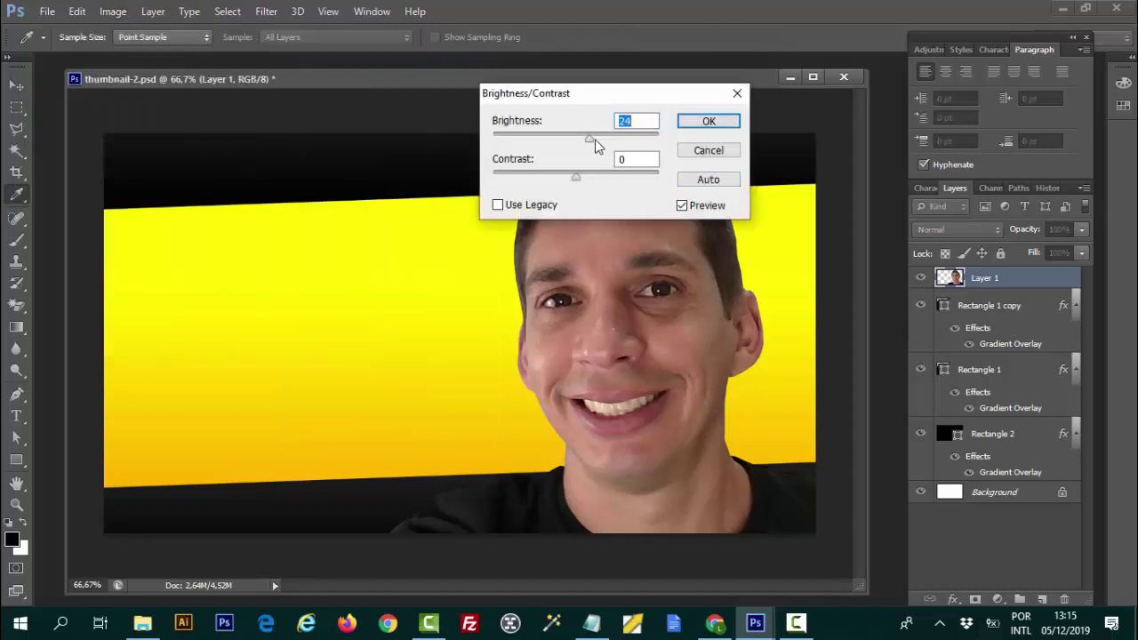
pyautogui.moveTo(582, 140)
pyautogui.mouseDown()
pyautogui.moveTo(738, 158)
pyautogui.moveTo(475, 159)
pyautogui.moveTo(587, 162)
pyautogui.moveTo(596, 187)
pyautogui.moveTo(589, 180)
pyautogui.mouseUp()
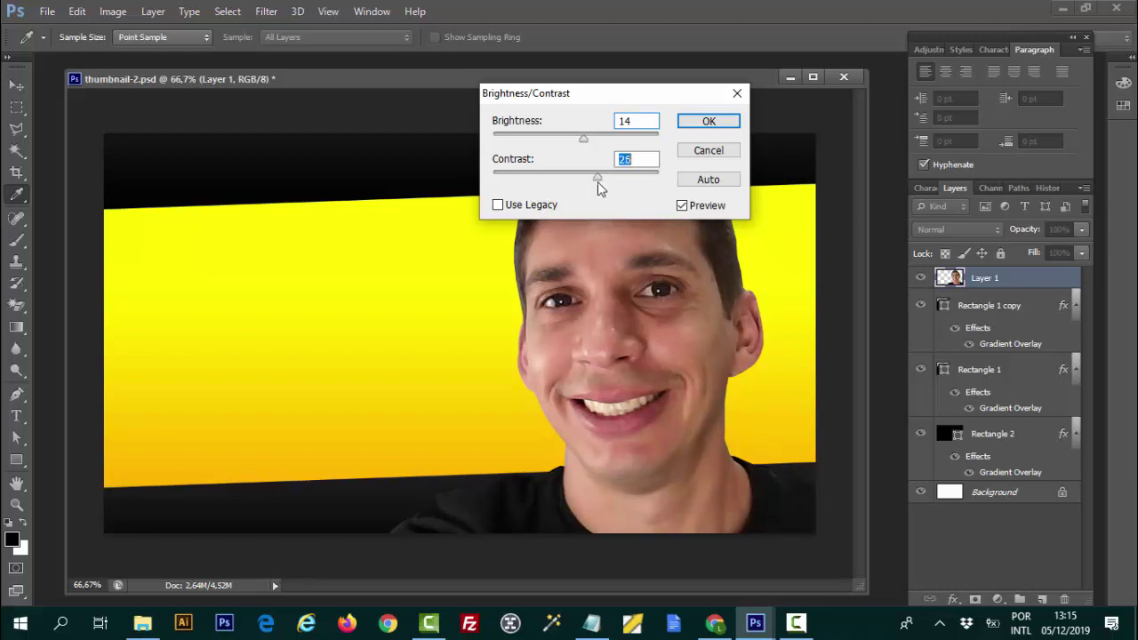
pyautogui.moveTo(644, 106); pyautogui.dragTo(609, 105)
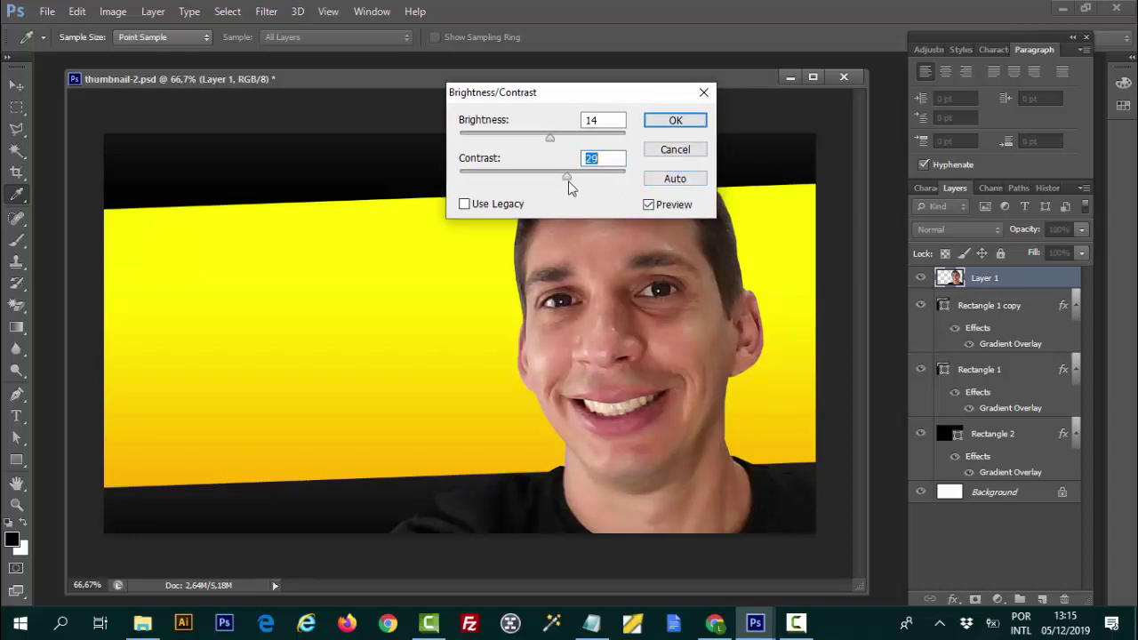
pyautogui.click(690, 120)
pyautogui.press('v')
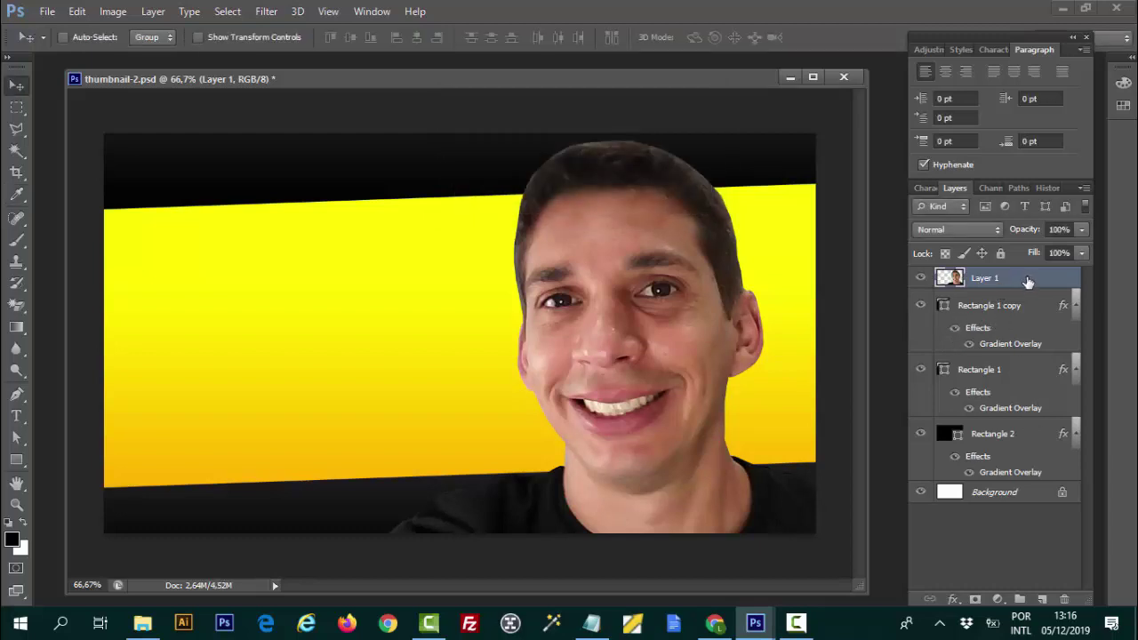
# - Add a white Stroke layer style to the cut-out person on Layer 1
pyautogui.doubleClick(1027, 285)
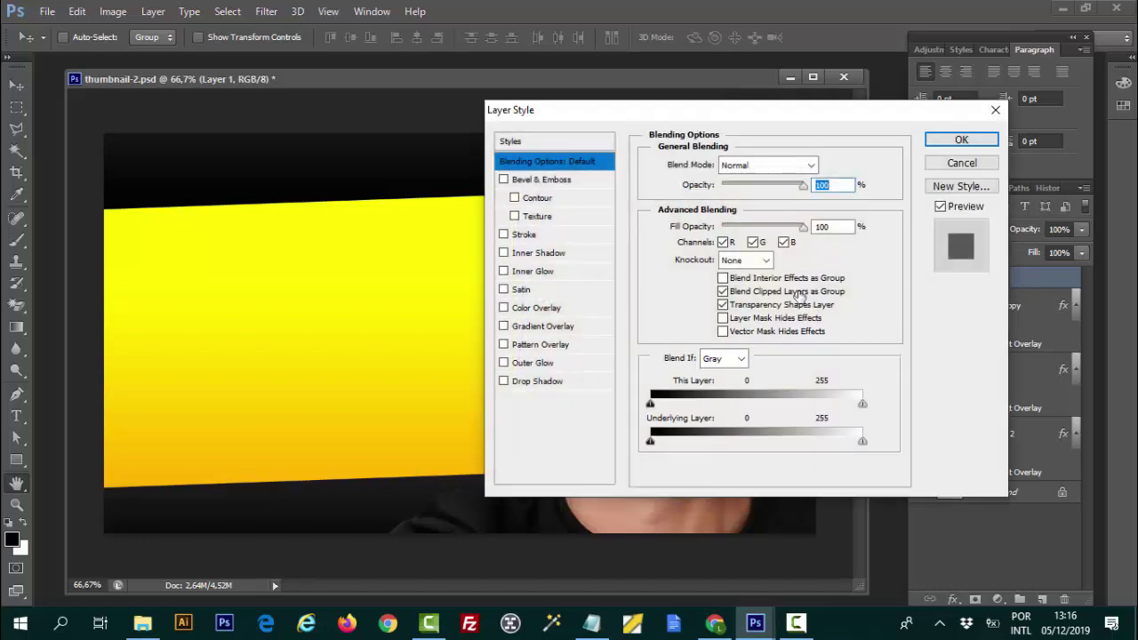
pyautogui.click(503, 234)
pyautogui.click(526, 237)
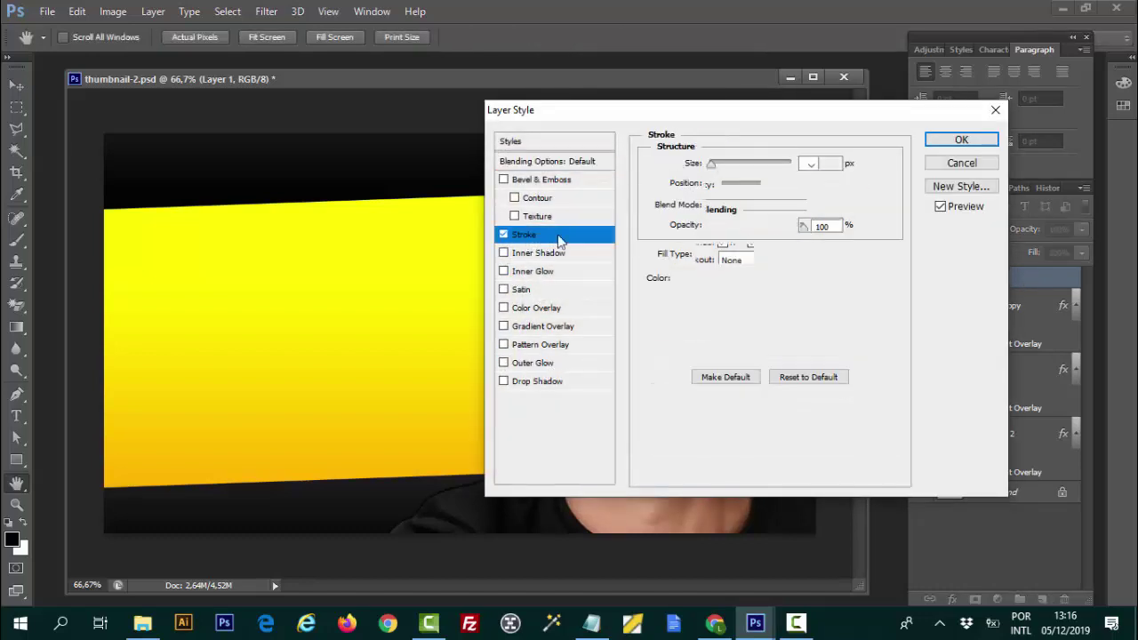
pyautogui.moveTo(526, 113); pyautogui.dragTo(595, 144)
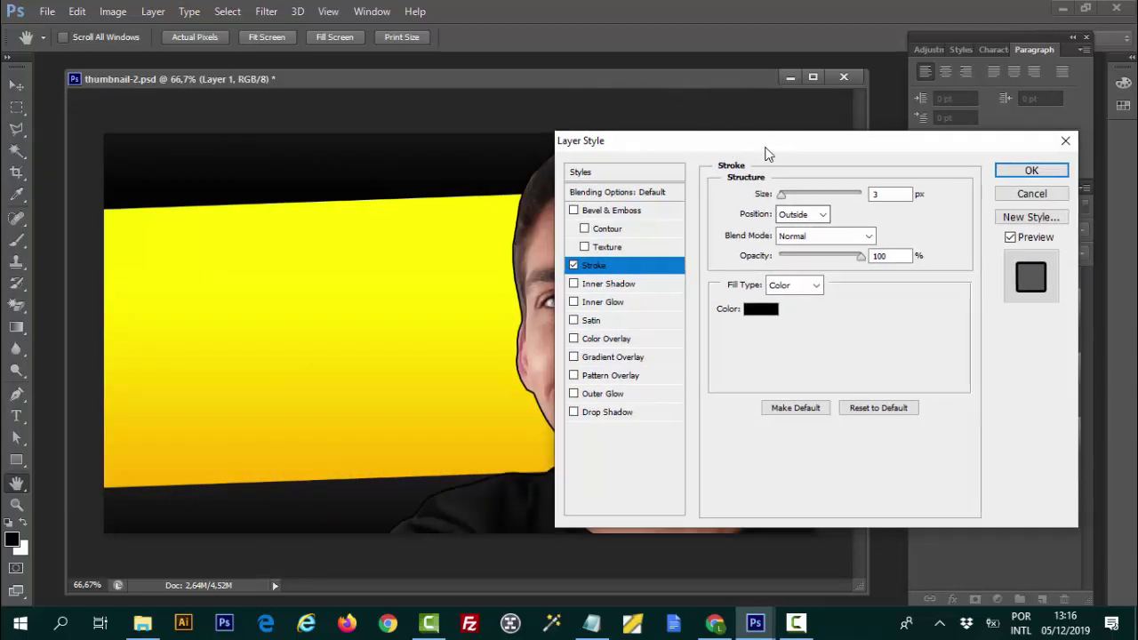
pyautogui.moveTo(766, 147); pyautogui.dragTo(897, 135)
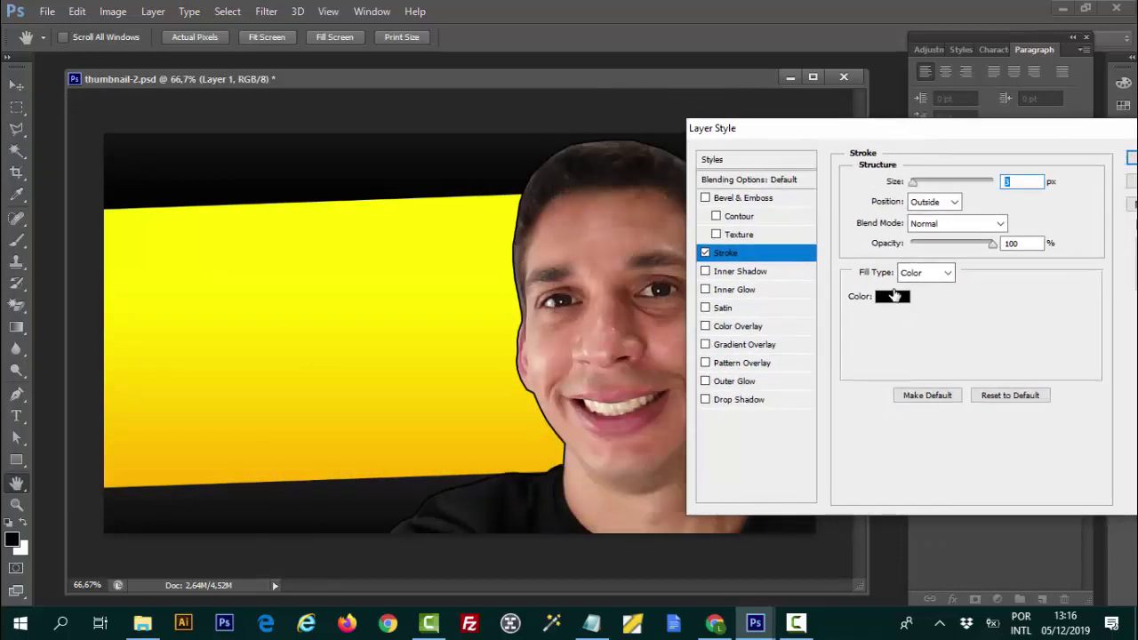
pyautogui.click(892, 296)
pyautogui.moveTo(774, 396); pyautogui.dragTo(594, 178)
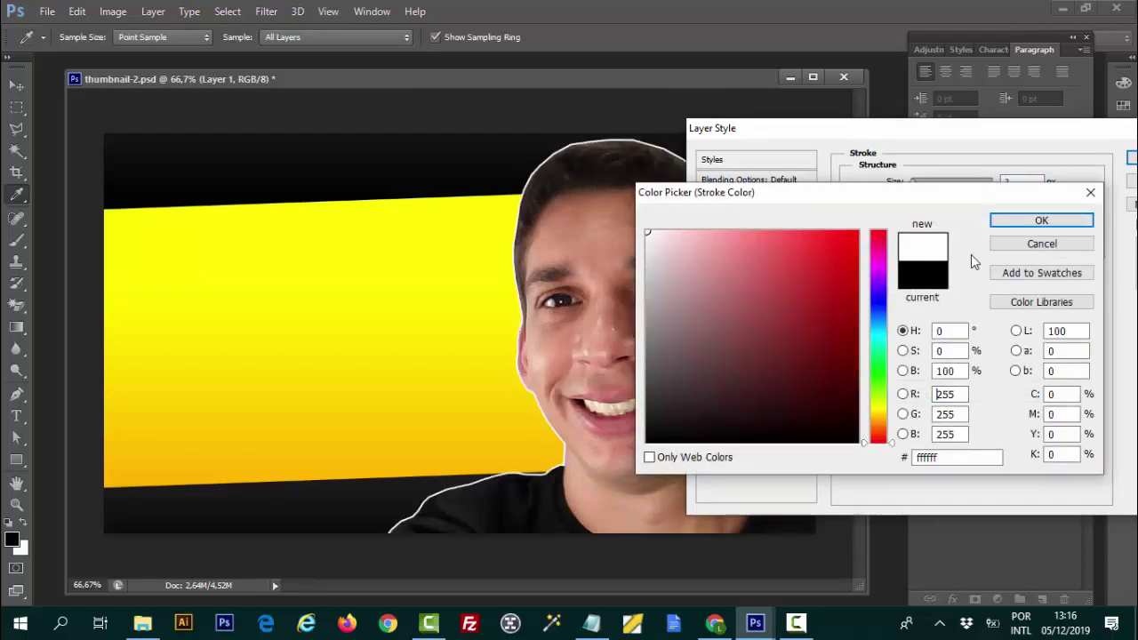
pyautogui.click(1036, 220)
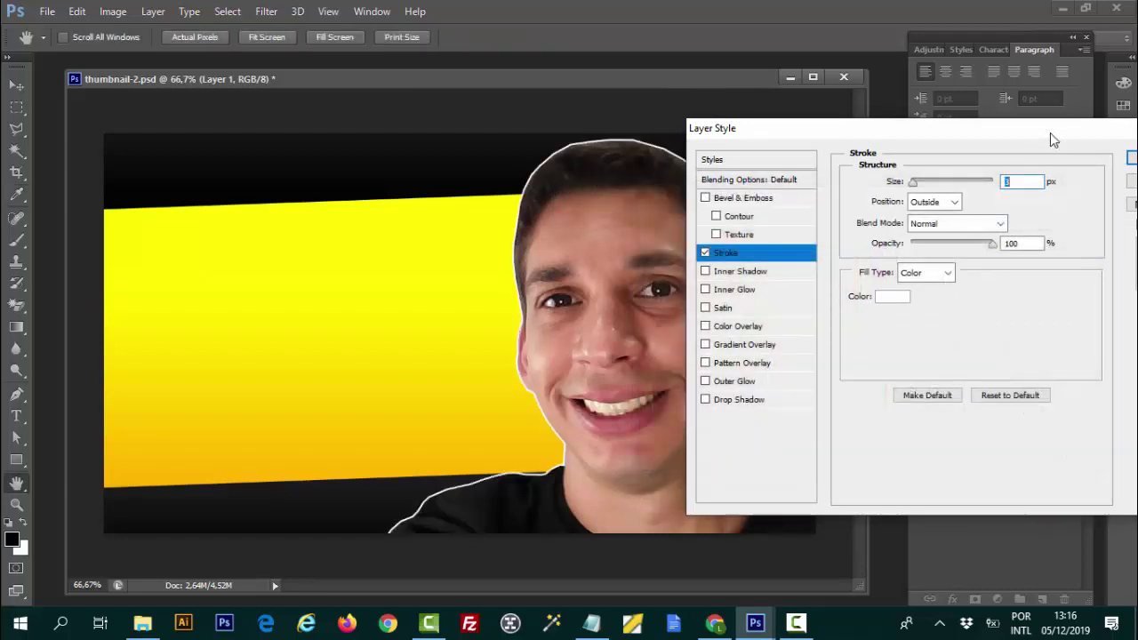
pyautogui.moveTo(1052, 140); pyautogui.dragTo(960, 134)
# - Set the stroke size to 9 px, apply it, and shift the person slightly right
pyautogui.write('15')
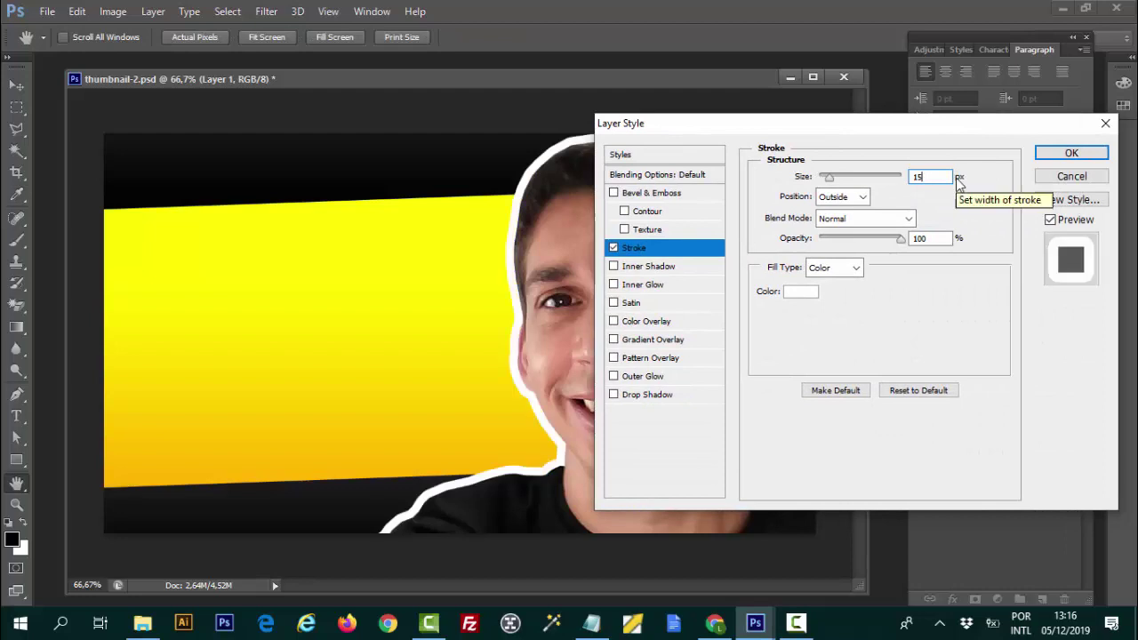
pyautogui.write('1')
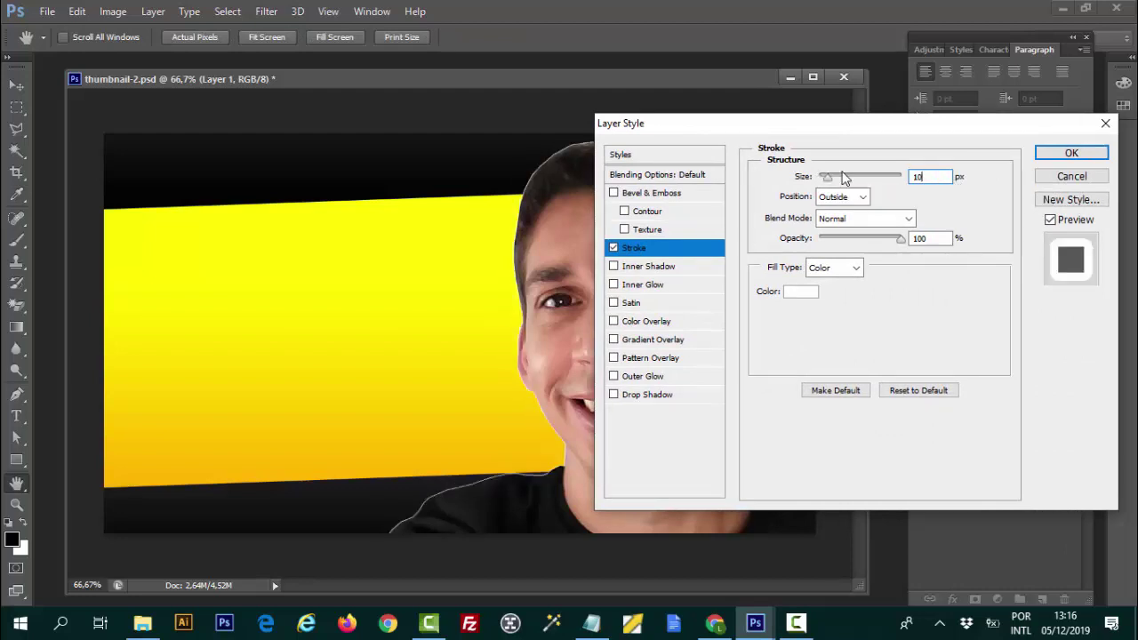
pyautogui.write('0')
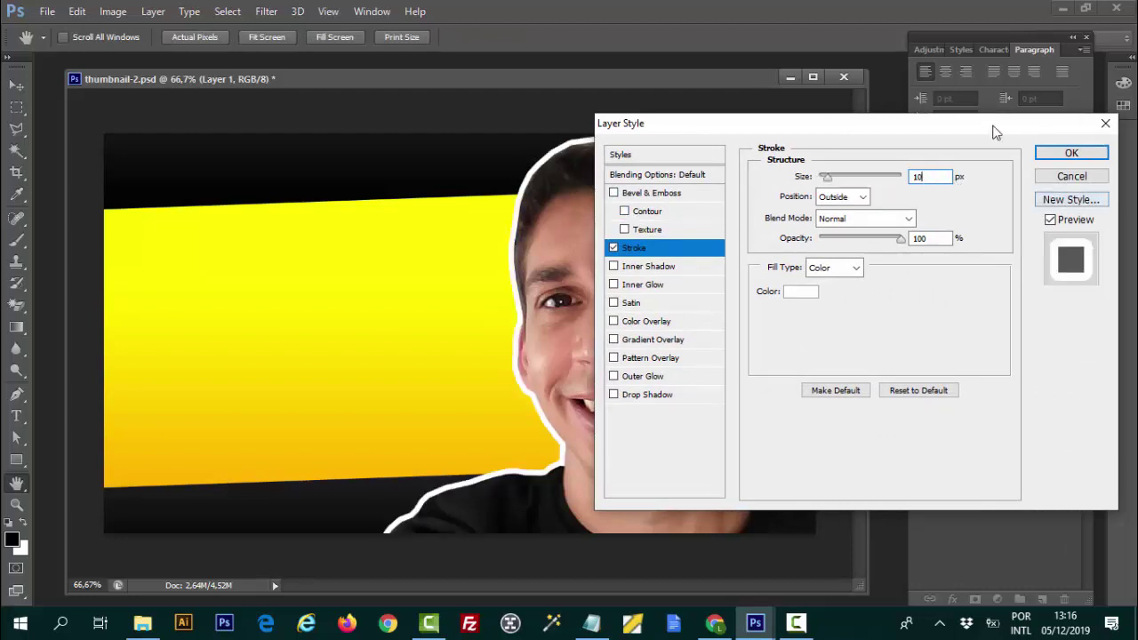
pyautogui.moveTo(968, 120); pyautogui.dragTo(992, 94)
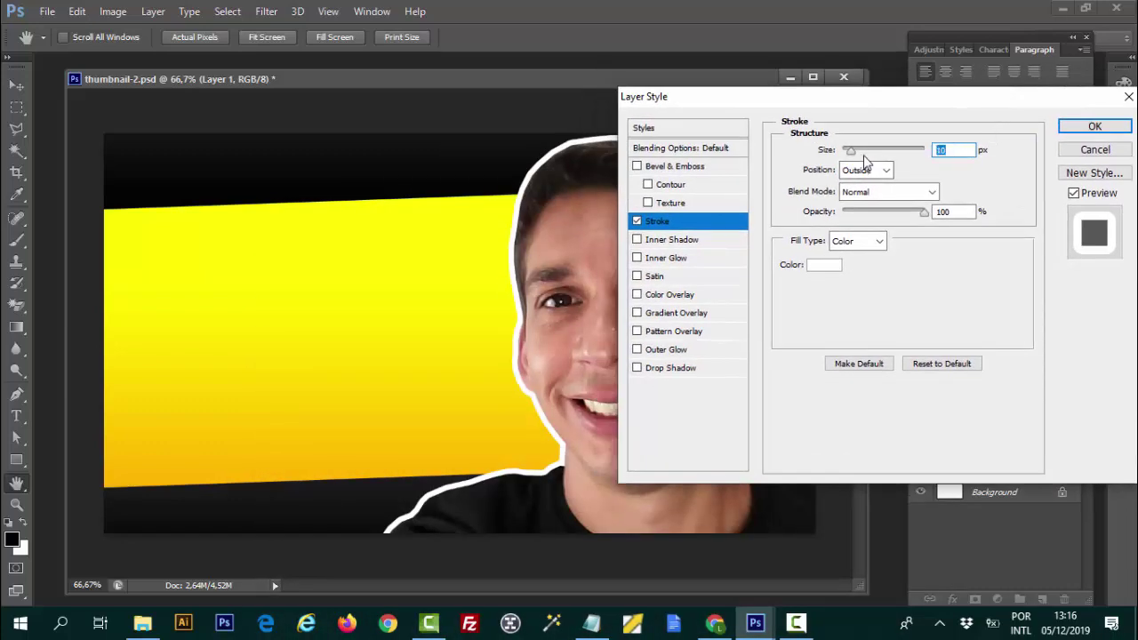
pyautogui.moveTo(863, 155)
pyautogui.mouseDown()
pyautogui.moveTo(878, 151)
pyautogui.moveTo(849, 168)
pyautogui.mouseUp()
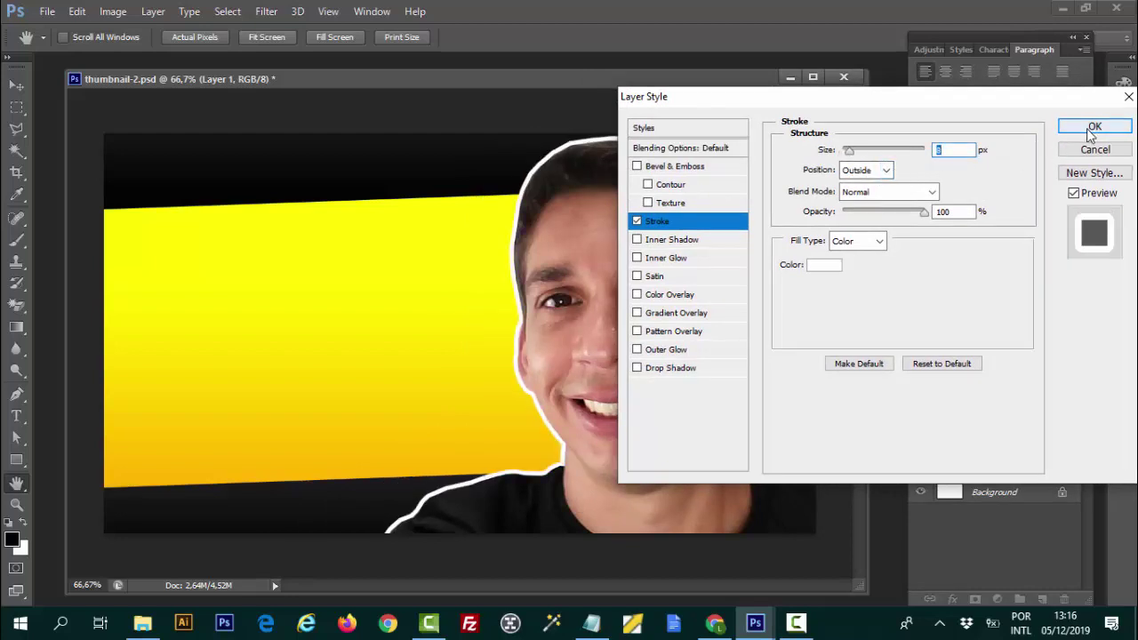
pyautogui.write('9')
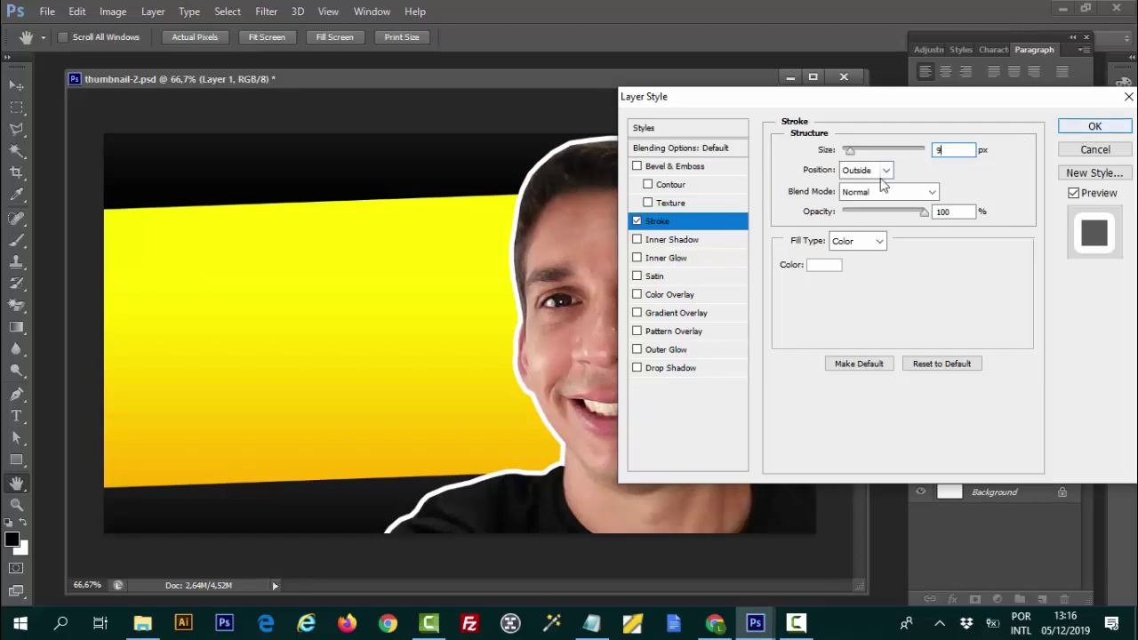
pyautogui.click(1094, 126)
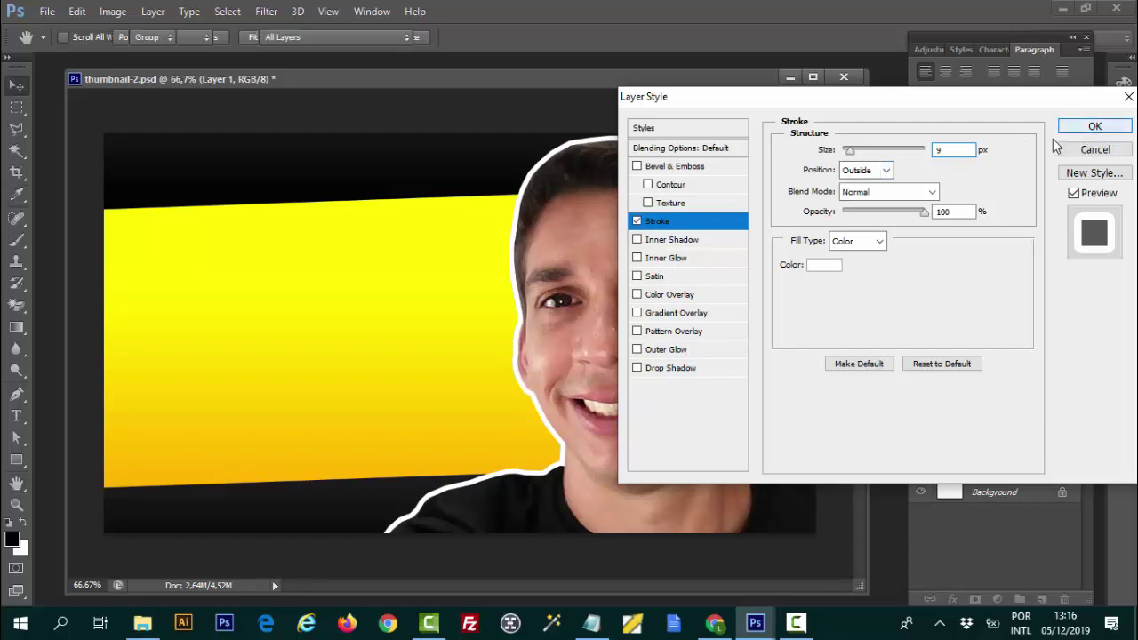
pyautogui.moveTo(540, 213); pyautogui.dragTo(569, 224)
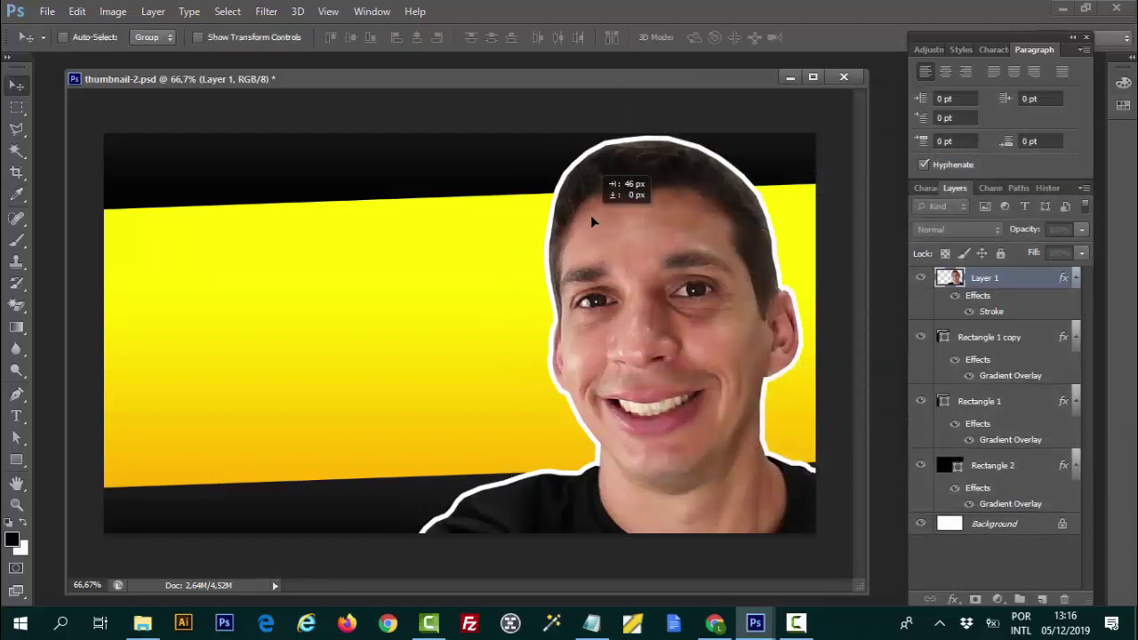
pyautogui.moveTo(430, 76); pyautogui.dragTo(445, 89)
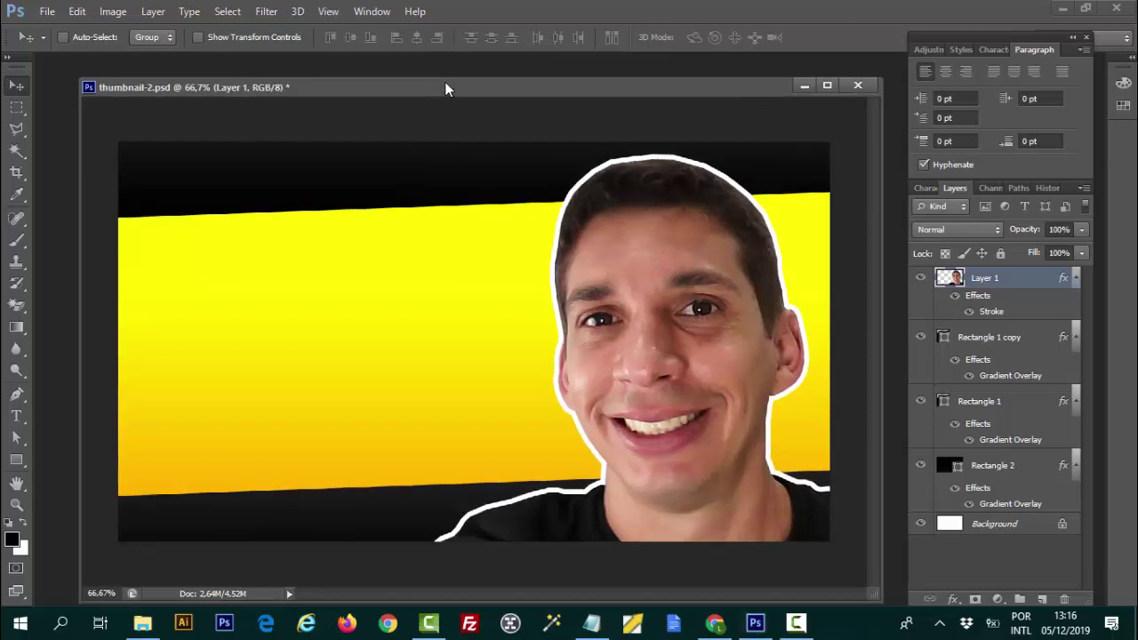
# - Type 'CRIAR THUMBNAIL' on the yellow band and Alt-drag a duplicate just below it
pyautogui.click(16, 415)
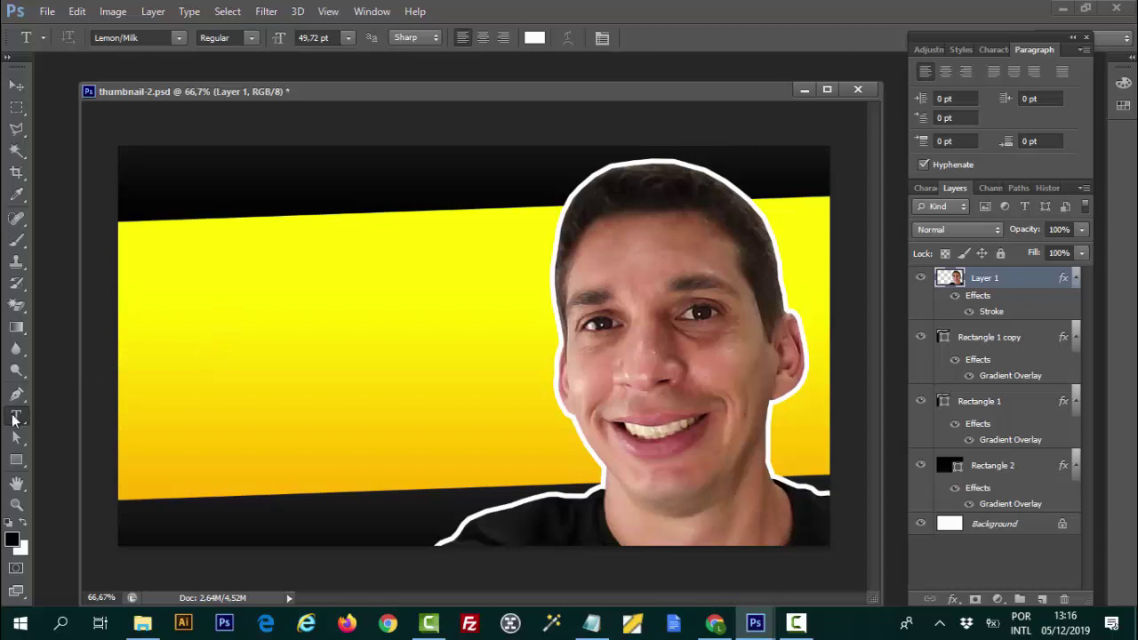
pyautogui.click(207, 322)
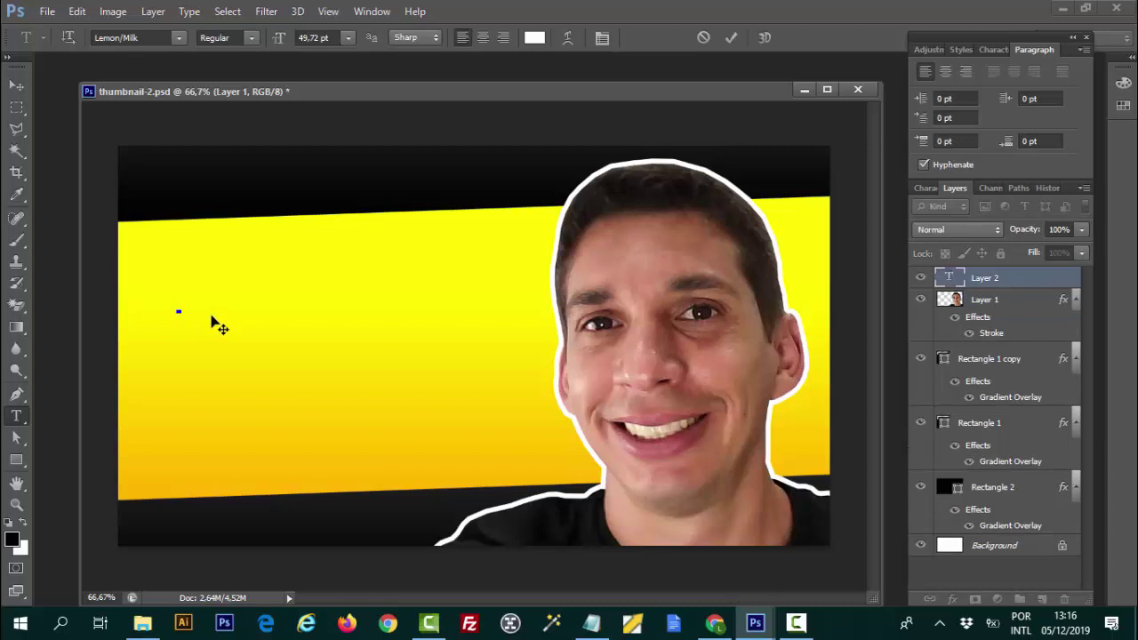
pyautogui.write('CRIAR ')
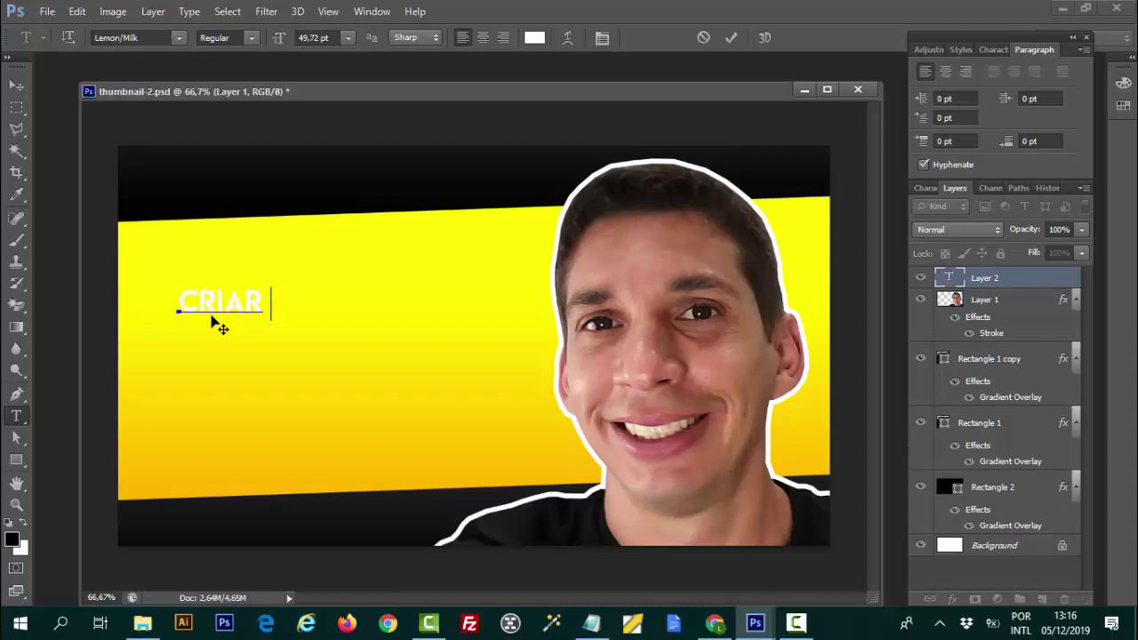
pyautogui.write('THUMBNA')
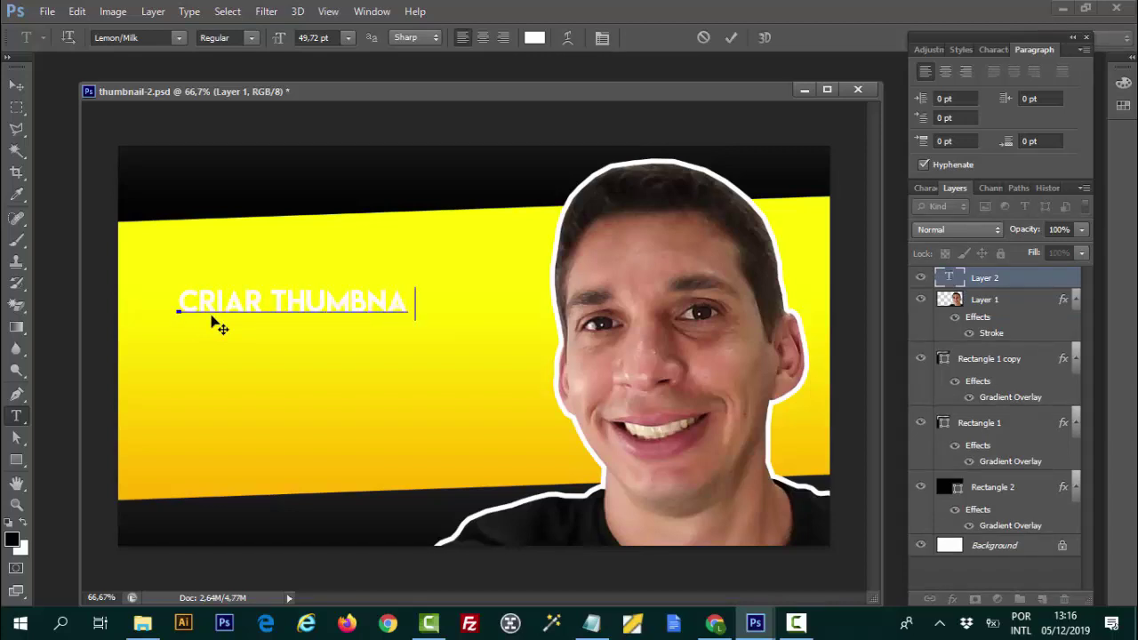
pyautogui.write('IL')
pyautogui.hotkey('ctrl', 'a')
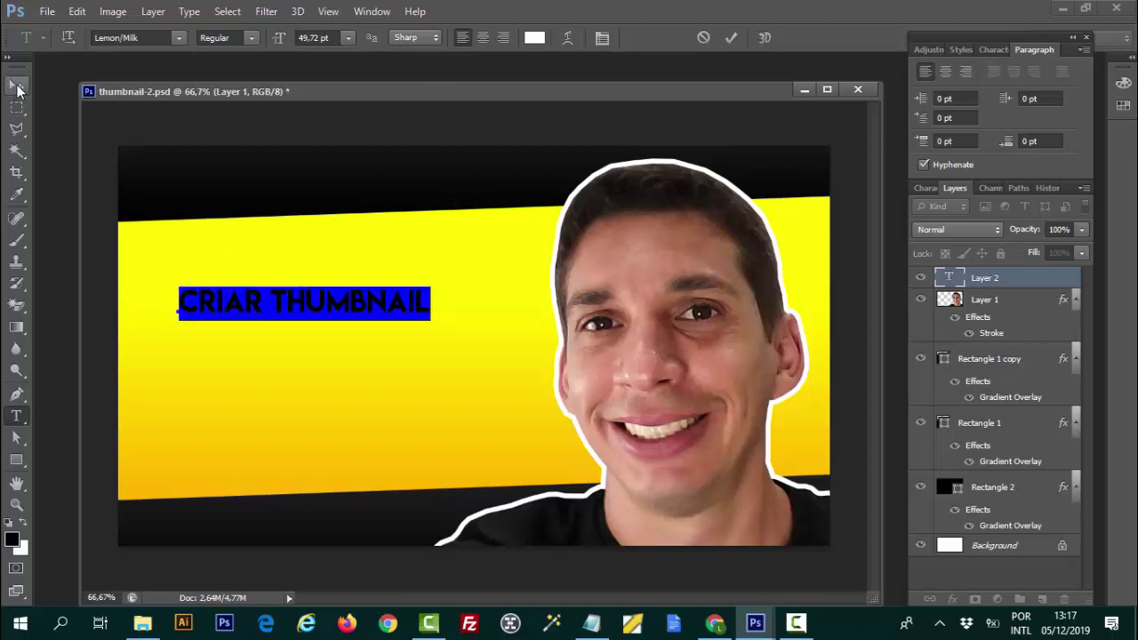
pyautogui.click(18, 86)
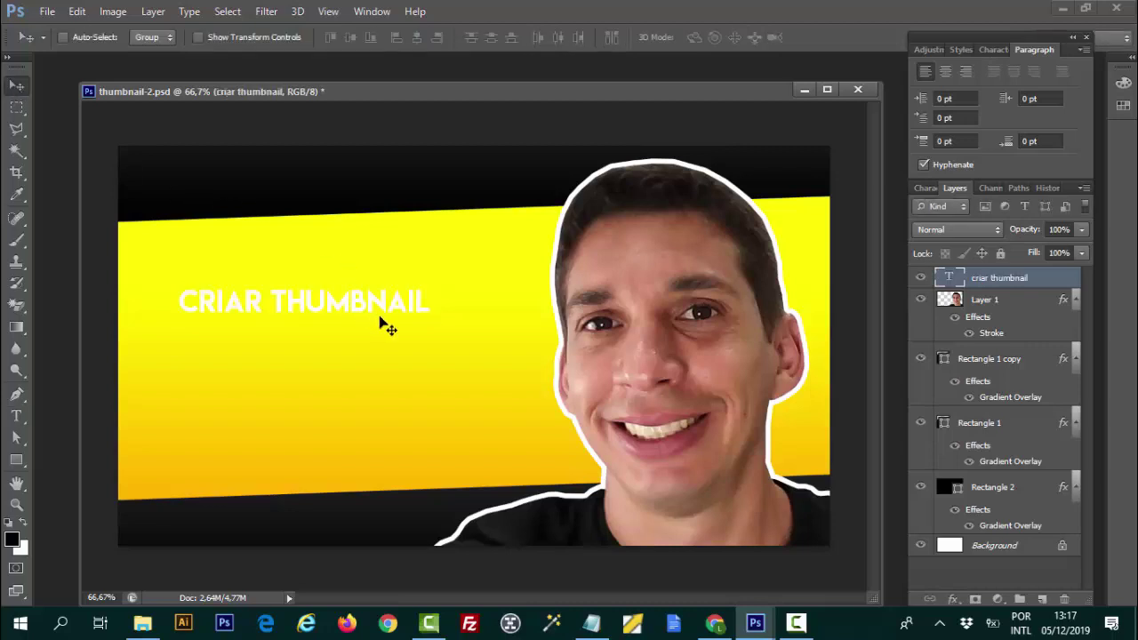
pyautogui.moveTo(381, 313); pyautogui.dragTo(380, 373)
# - Change the lower 'CRIAR THUMBNAIL' text colour to black
pyautogui.click(16, 415)
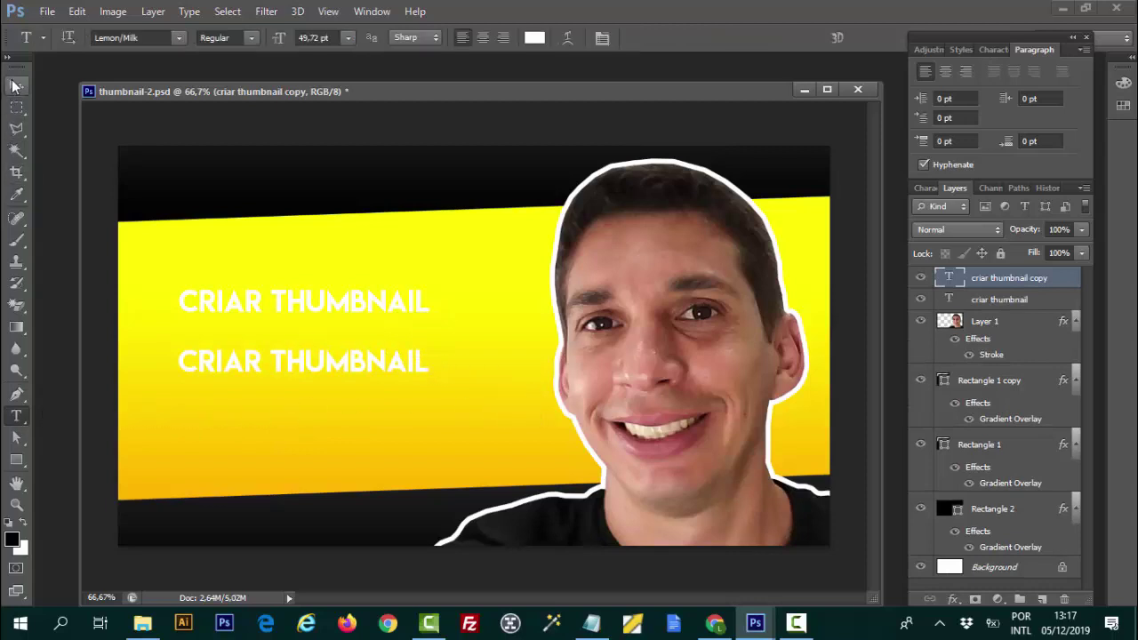
pyautogui.click(282, 360)
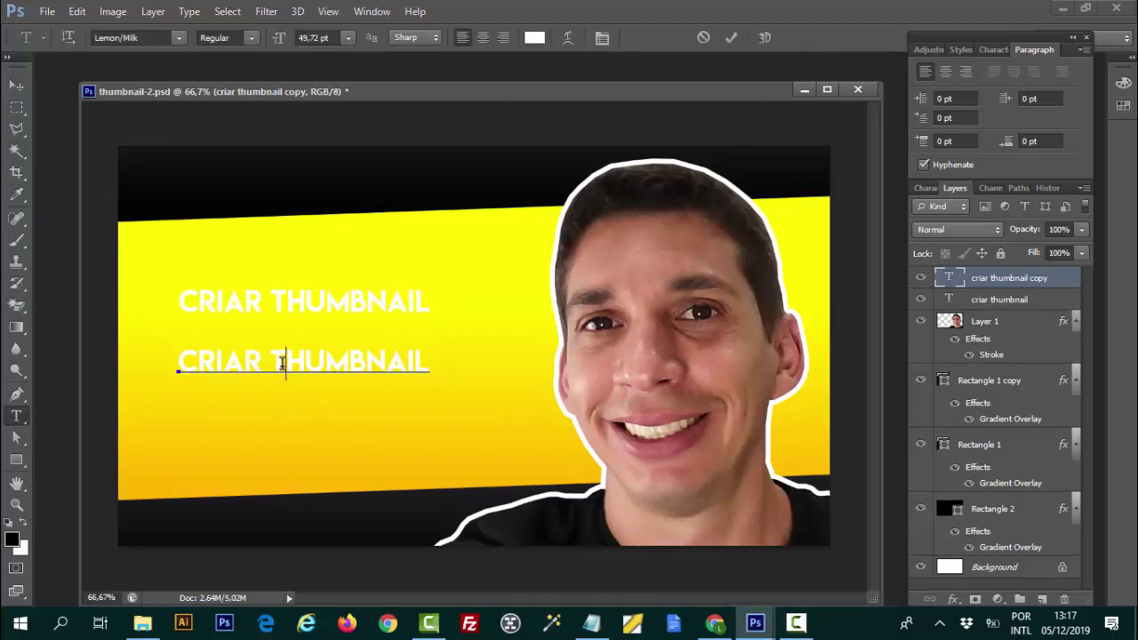
pyautogui.tripleClick(283, 362)
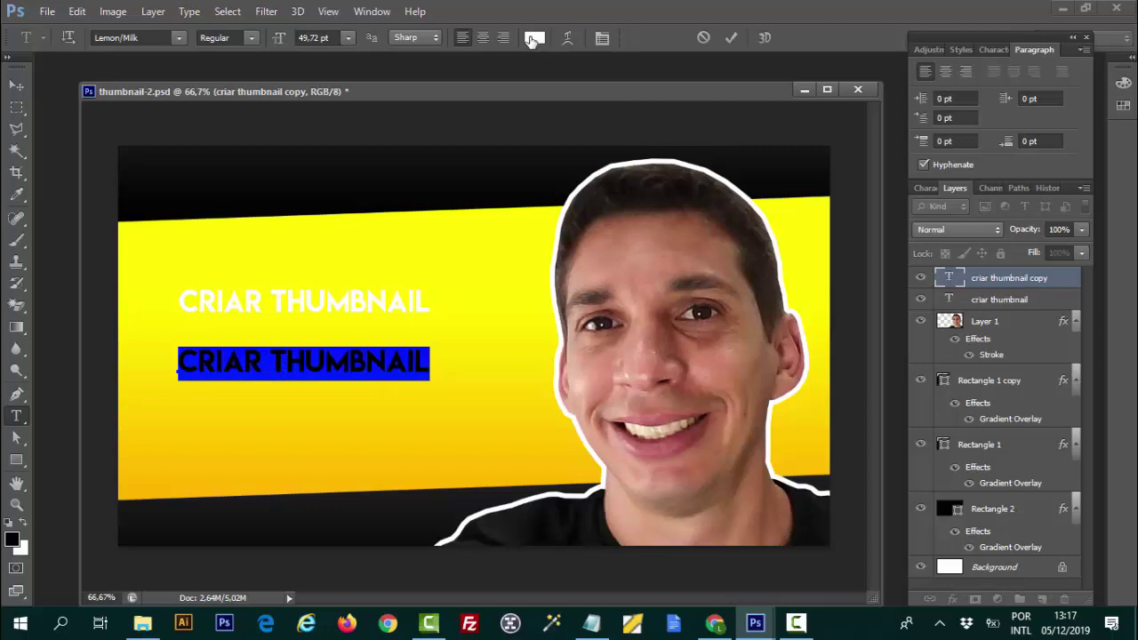
pyautogui.click(533, 39)
pyautogui.moveTo(852, 436); pyautogui.dragTo(880, 449)
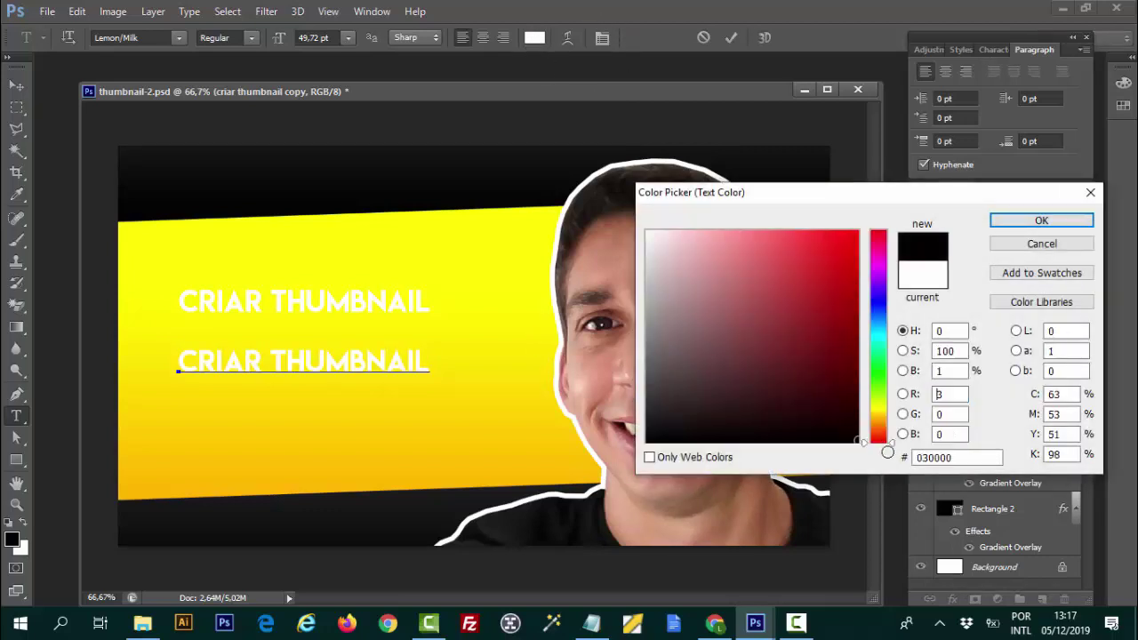
pyautogui.click(1031, 221)
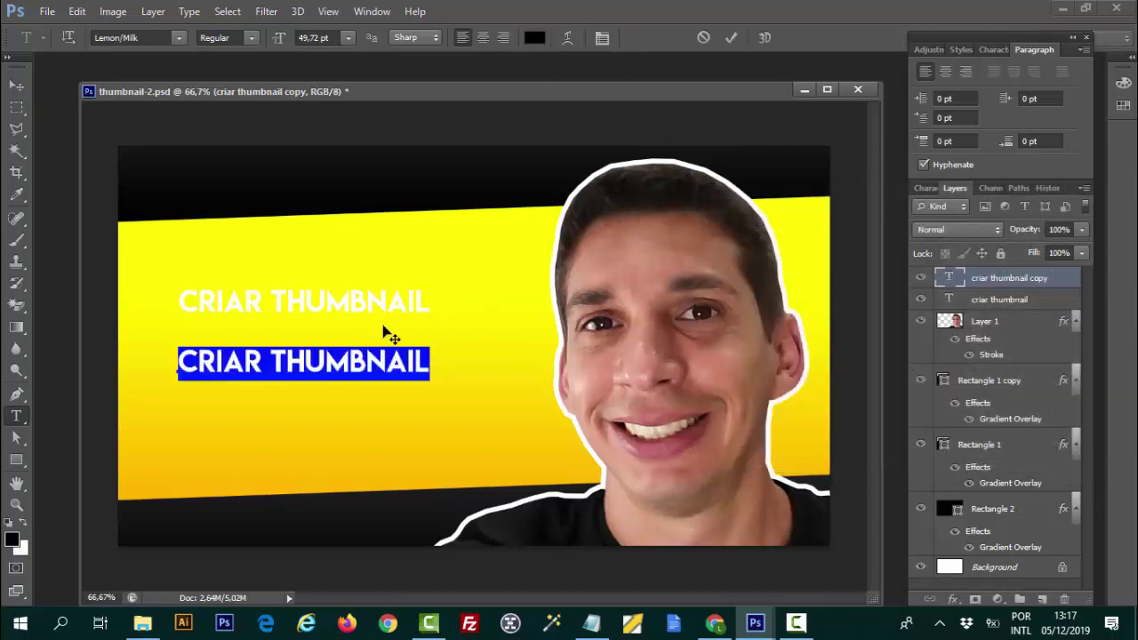
pyautogui.hotkey('ctrl', 't')
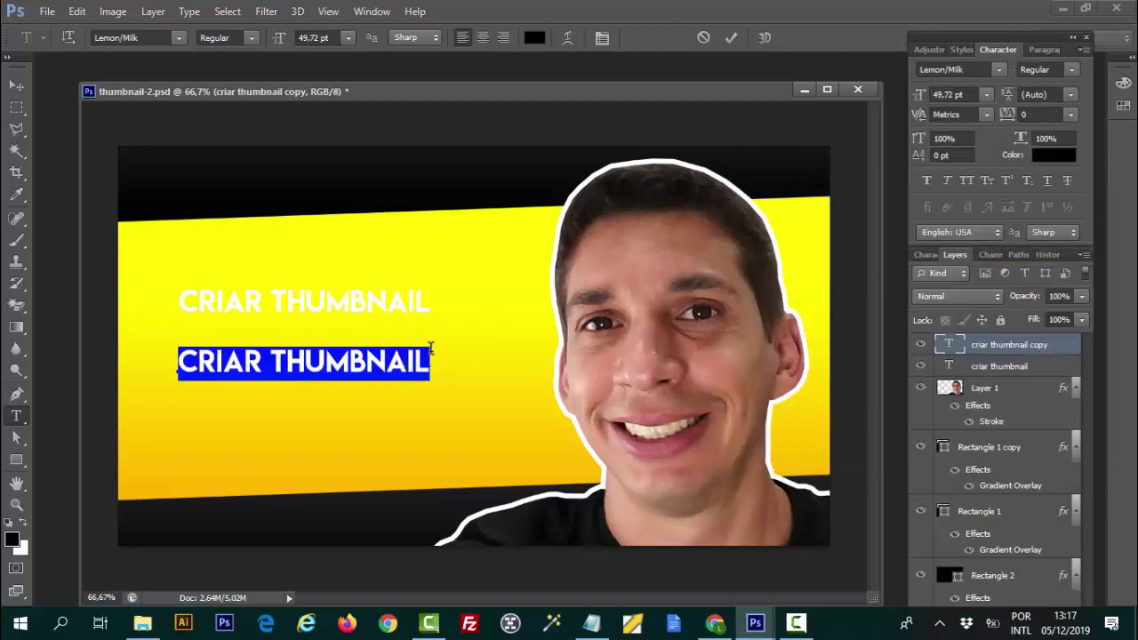
pyautogui.click(16, 85)
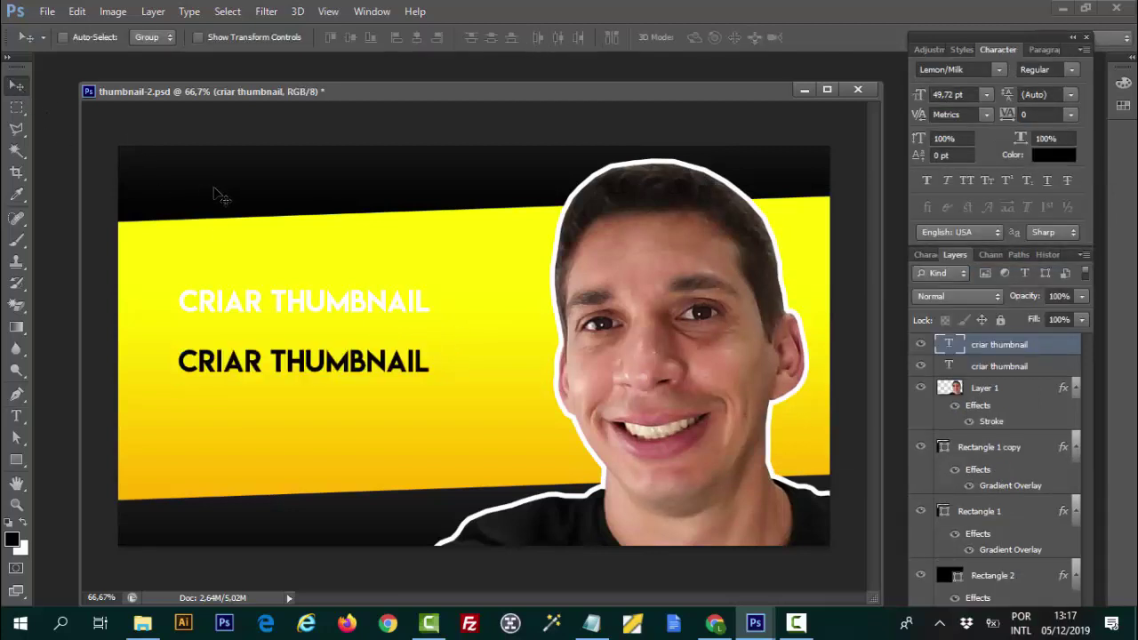
# - Scale the black title to about 161%, tilt it -2.33°, and move it into the top dark band
pyautogui.hotkey('ctrl', 't')
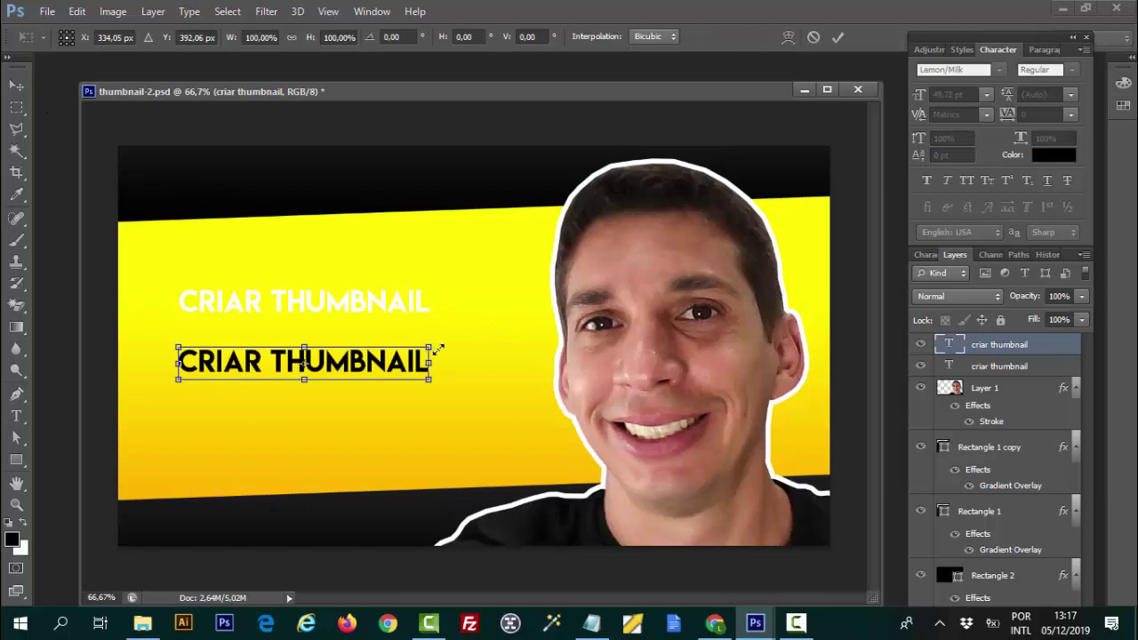
pyautogui.moveTo(430, 346); pyautogui.dragTo(543, 302)
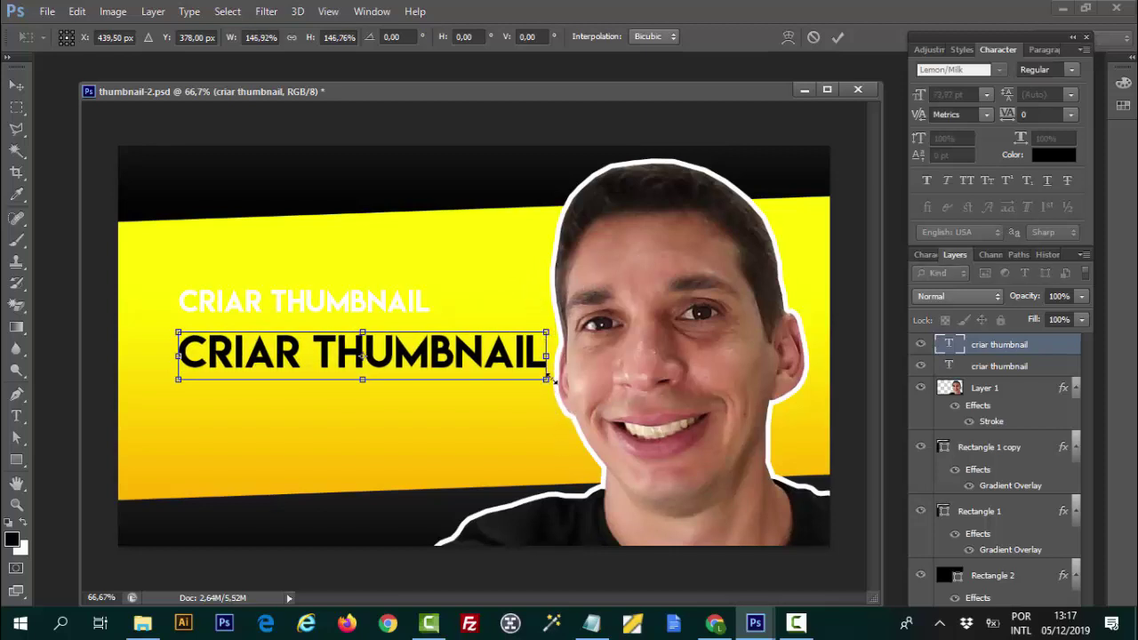
pyautogui.moveTo(553, 394); pyautogui.dragTo(577, 370)
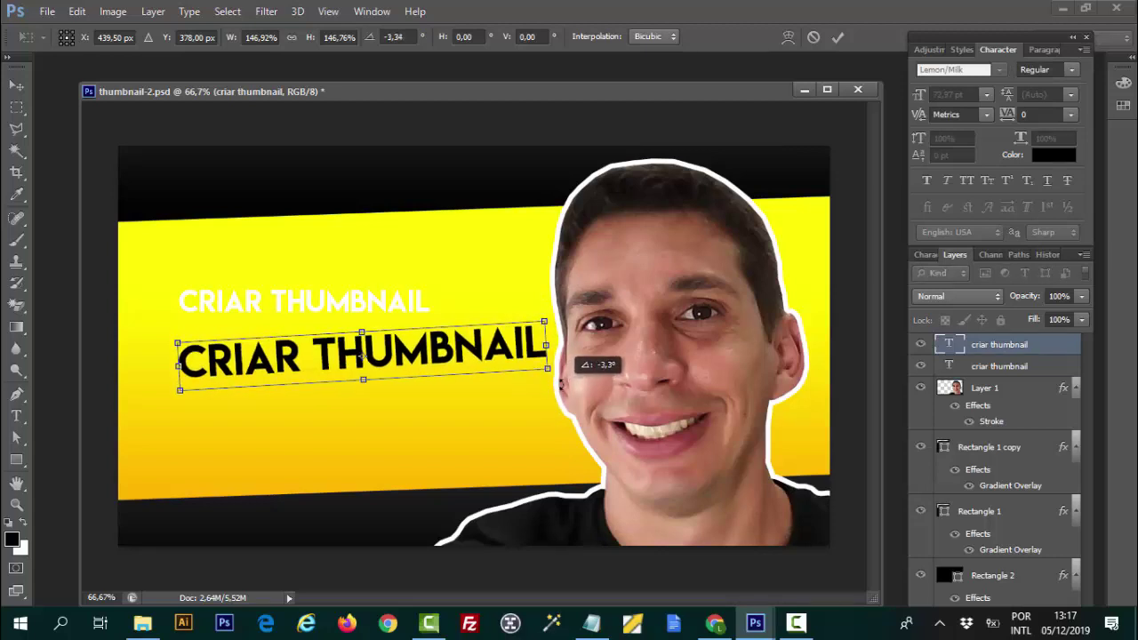
pyautogui.moveTo(440, 331)
pyautogui.mouseDown()
pyautogui.moveTo(422, 233)
pyautogui.moveTo(420, 245)
pyautogui.mouseUp()
pyautogui.moveTo(509, 281); pyautogui.dragTo(523, 287)
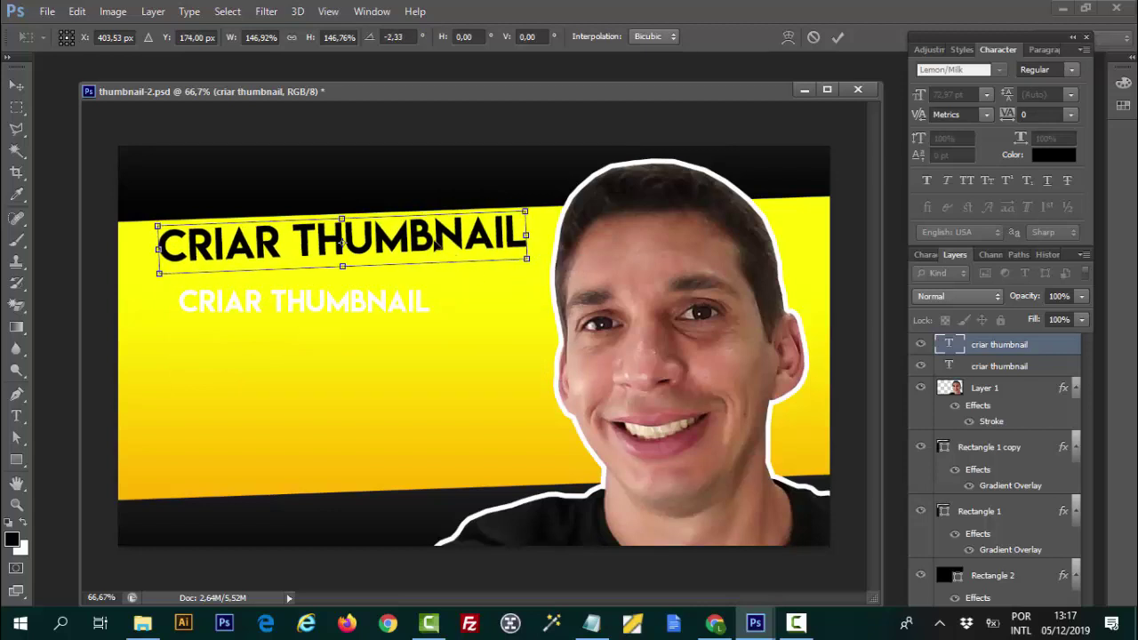
pyautogui.moveTo(435, 245); pyautogui.dragTo(436, 241)
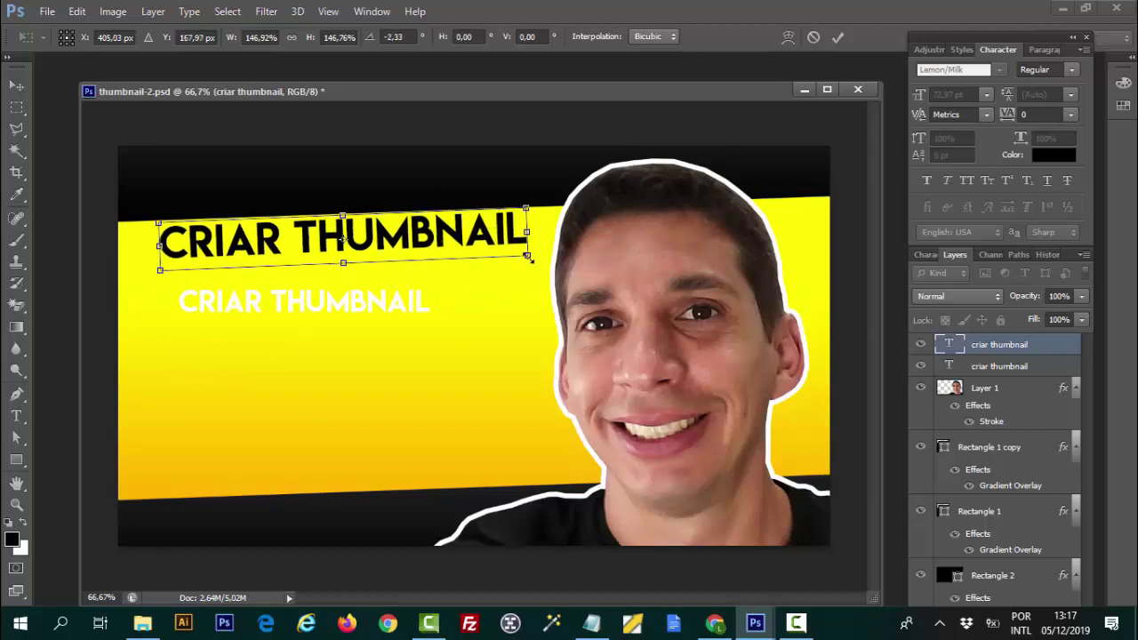
pyautogui.moveTo(528, 258)
pyautogui.mouseDown()
pyautogui.moveTo(519, 250)
pyautogui.moveTo(552, 257)
pyautogui.mouseUp()
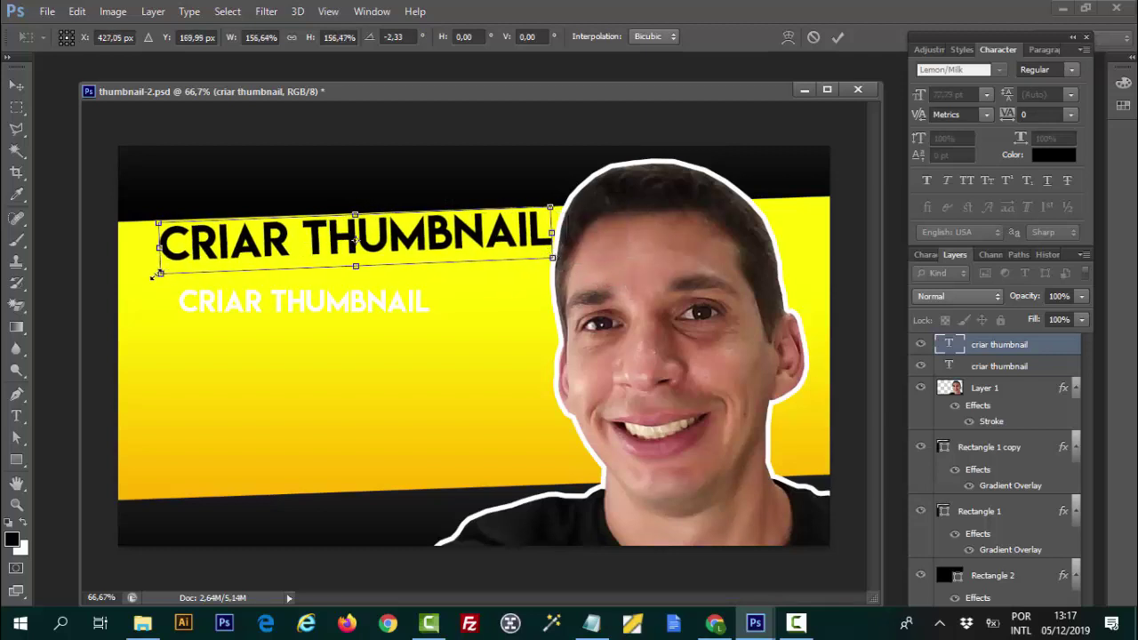
pyautogui.moveTo(153, 276); pyautogui.dragTo(135, 277)
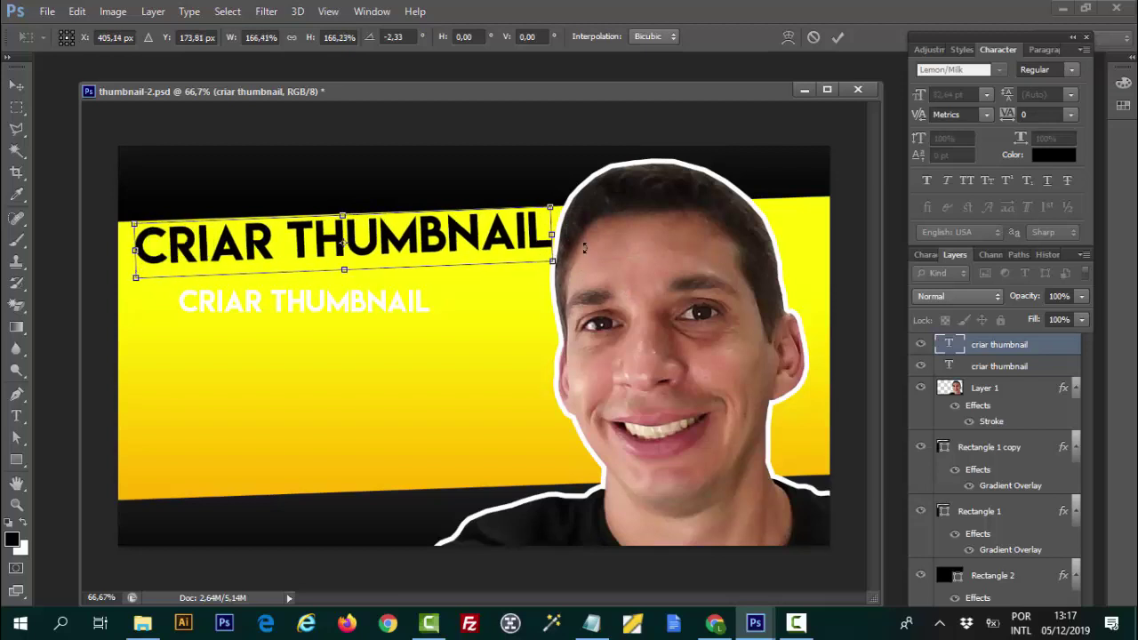
pyautogui.moveTo(552, 260); pyautogui.dragTo(539, 257)
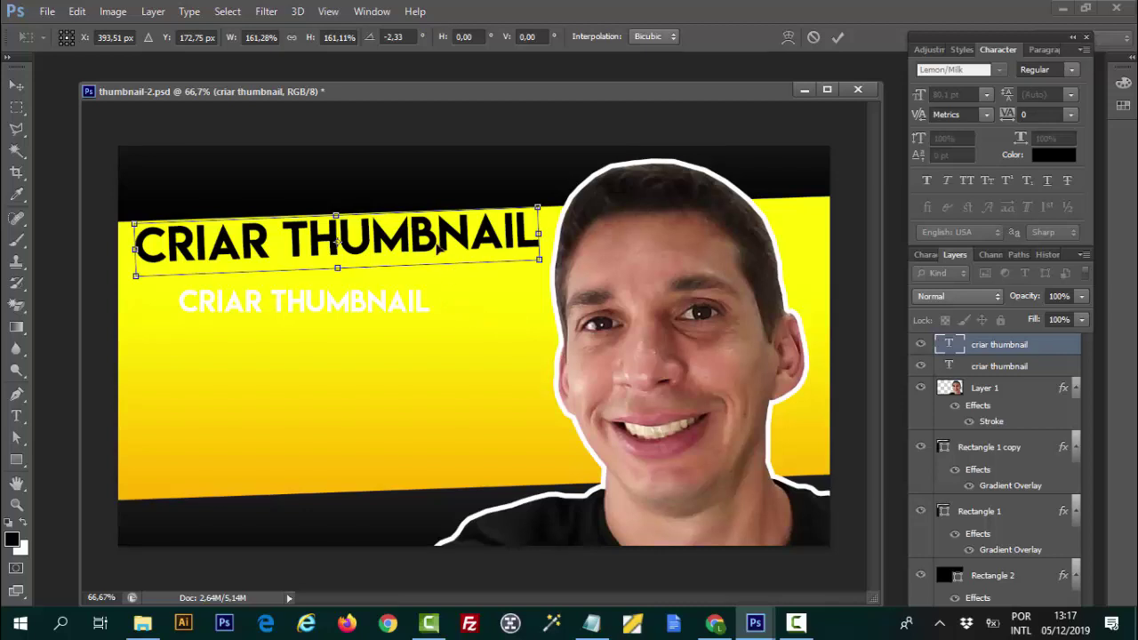
pyautogui.moveTo(444, 241); pyautogui.dragTo(429, 191)
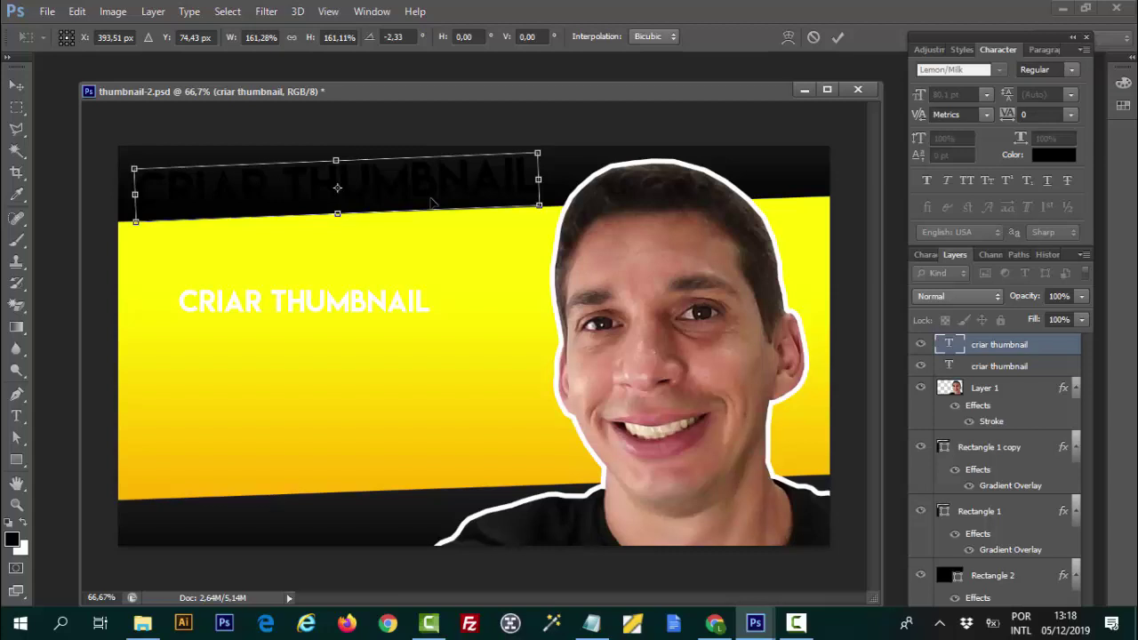
pyautogui.press('Return')
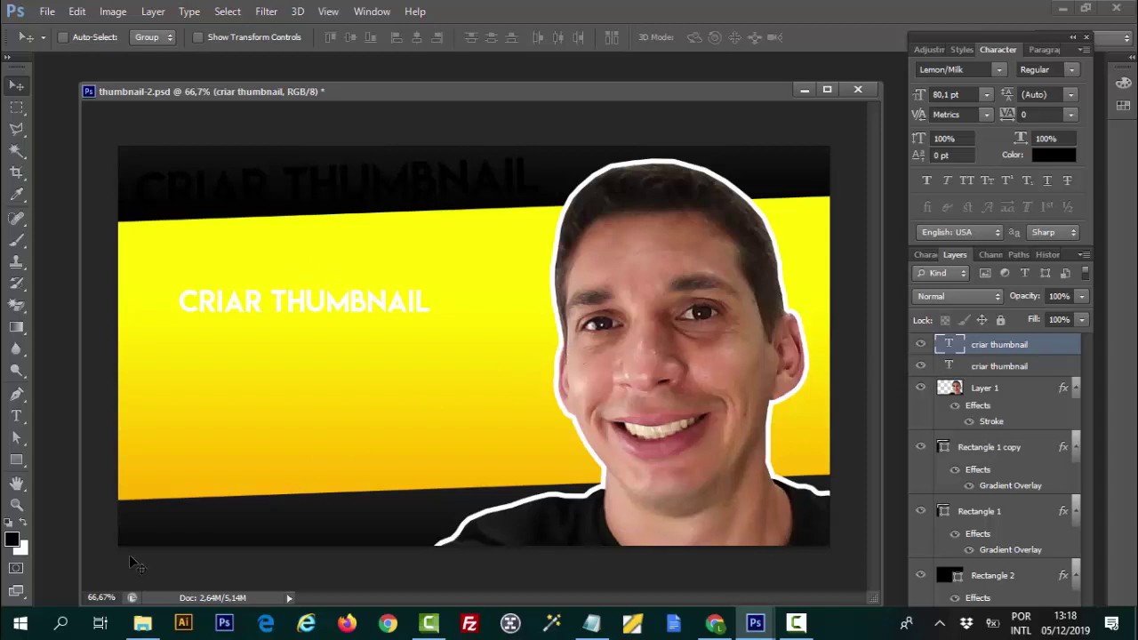
# - Change the top-band title's text colour from black to white (ffffff)
pyautogui.click(24, 523)
pyautogui.click(1065, 156)
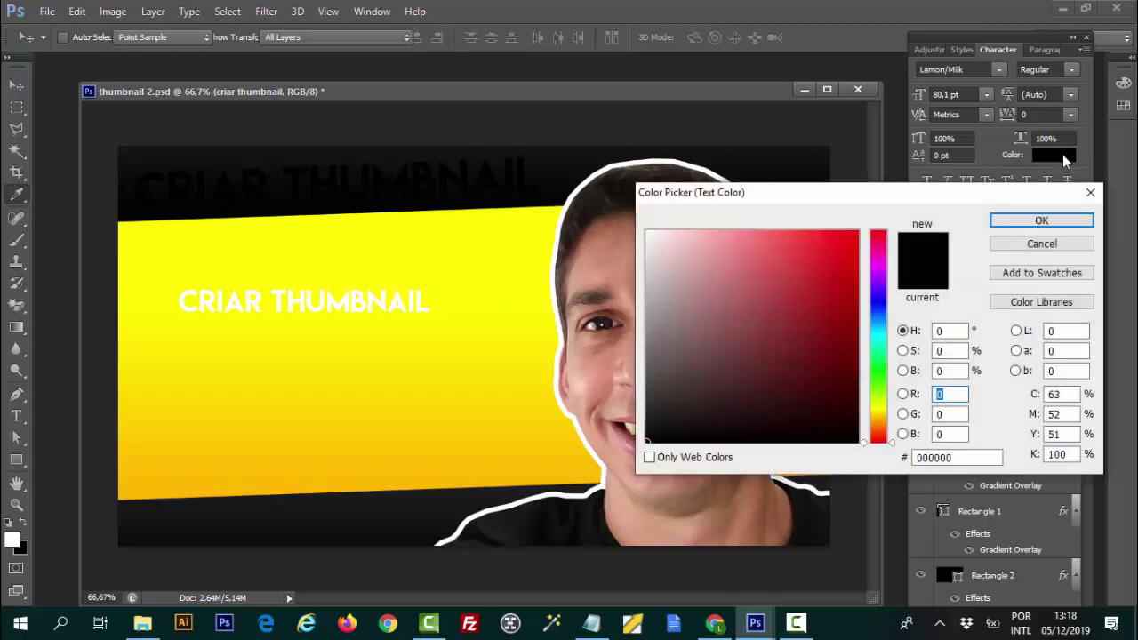
pyautogui.click(611, 182)
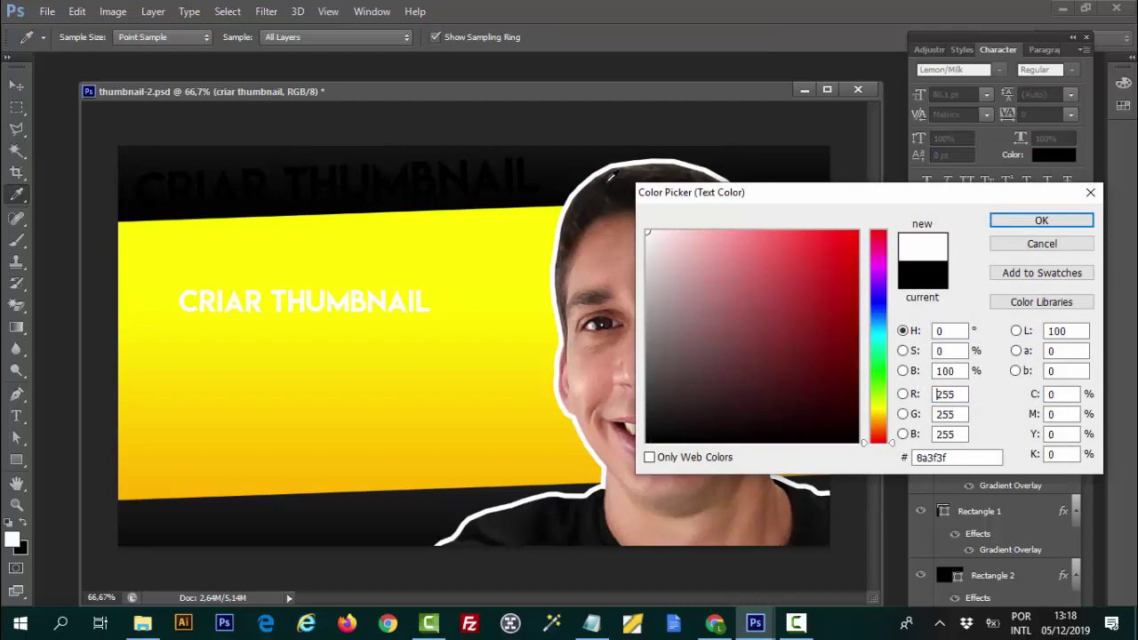
pyautogui.click(1066, 219)
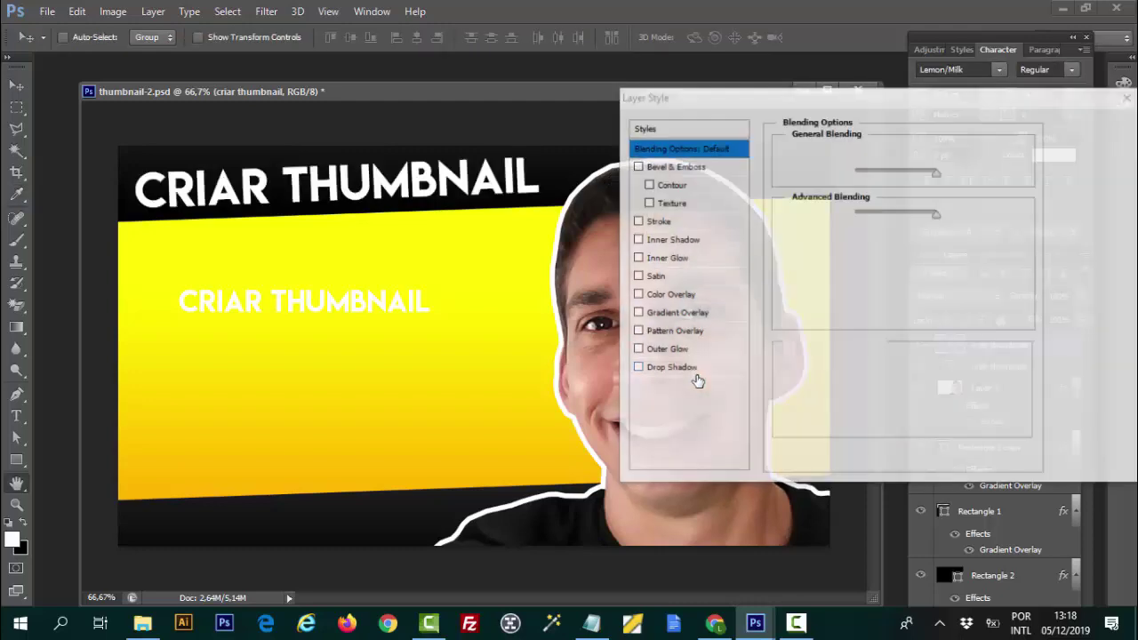
# - Try a red, then green 49ff02 Color Overlay at lower opacity, then cancel it
pyautogui.click(637, 296)
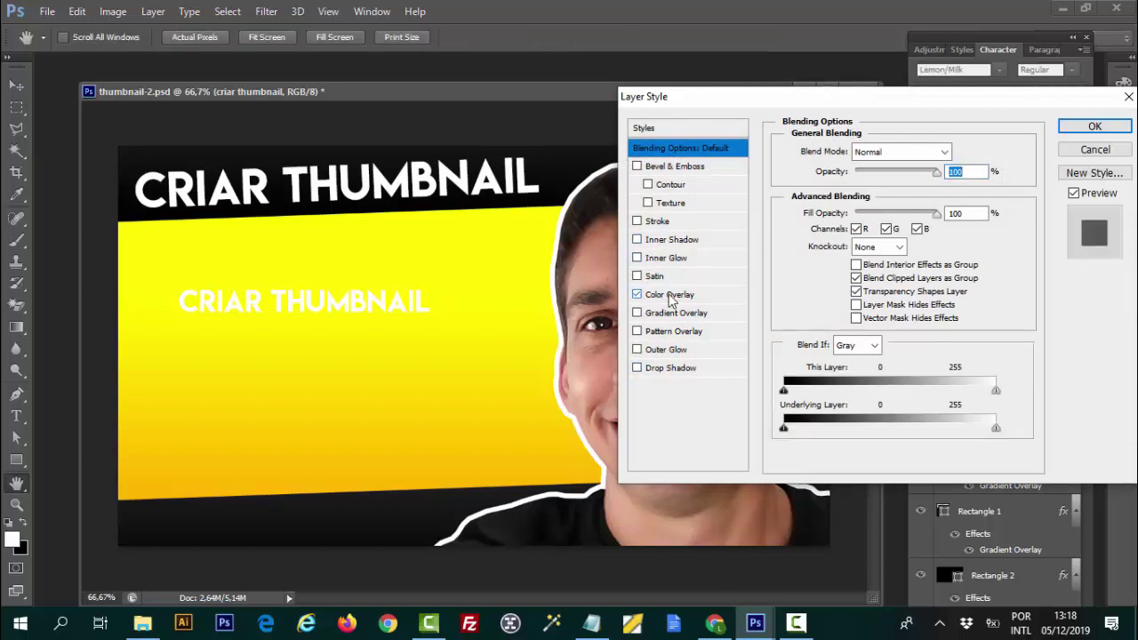
pyautogui.click(675, 296)
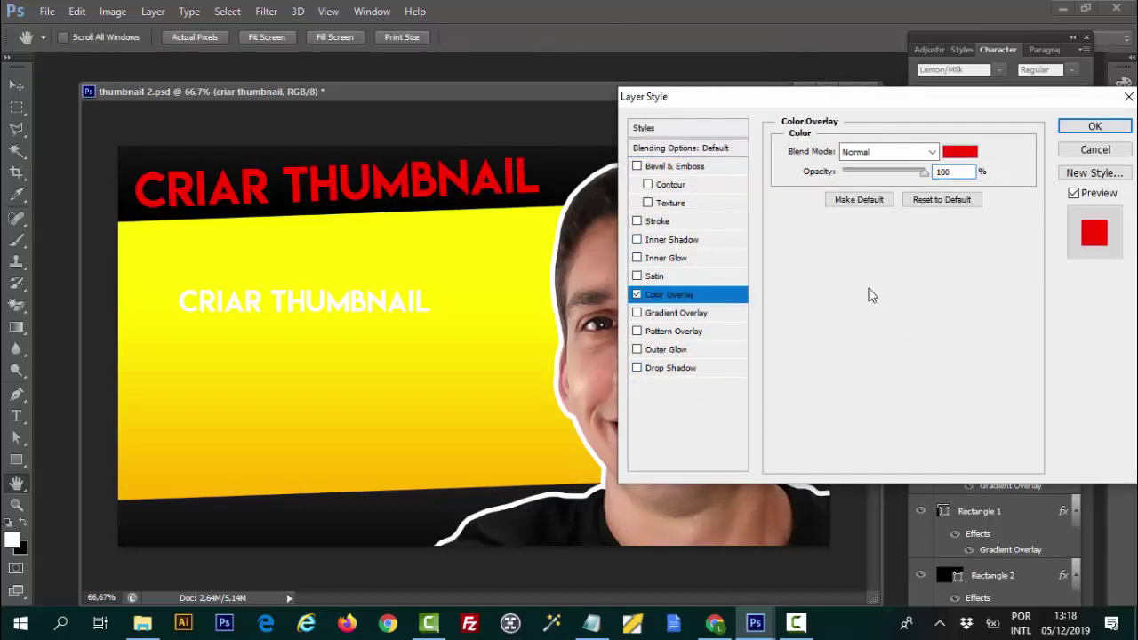
pyautogui.click(955, 153)
pyautogui.click(829, 292)
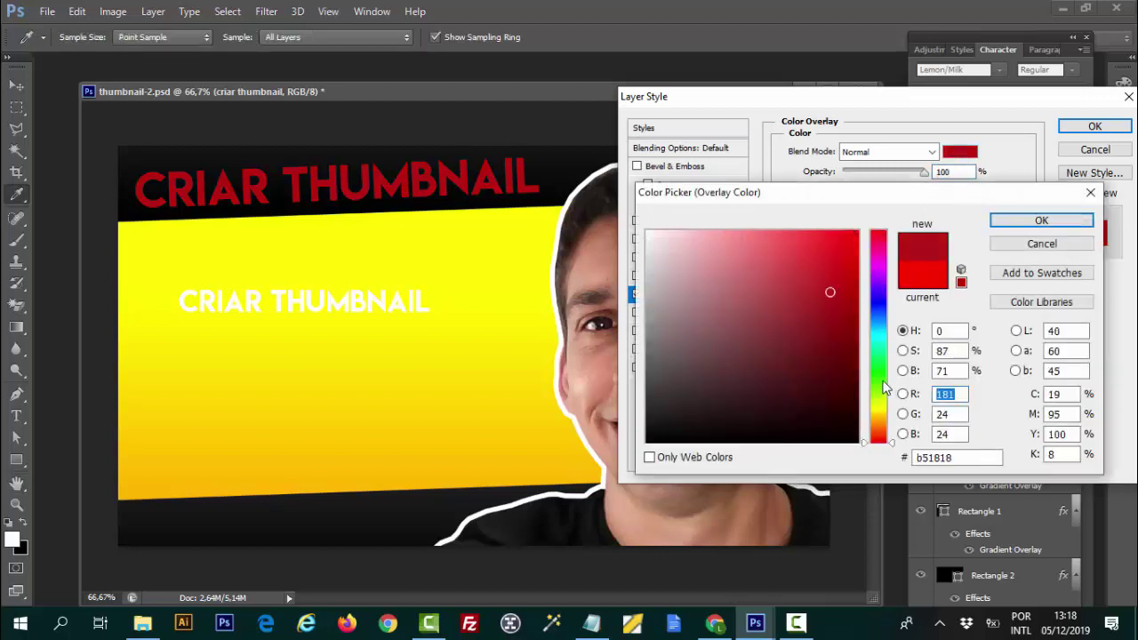
pyautogui.click(878, 382)
pyautogui.click(855, 234)
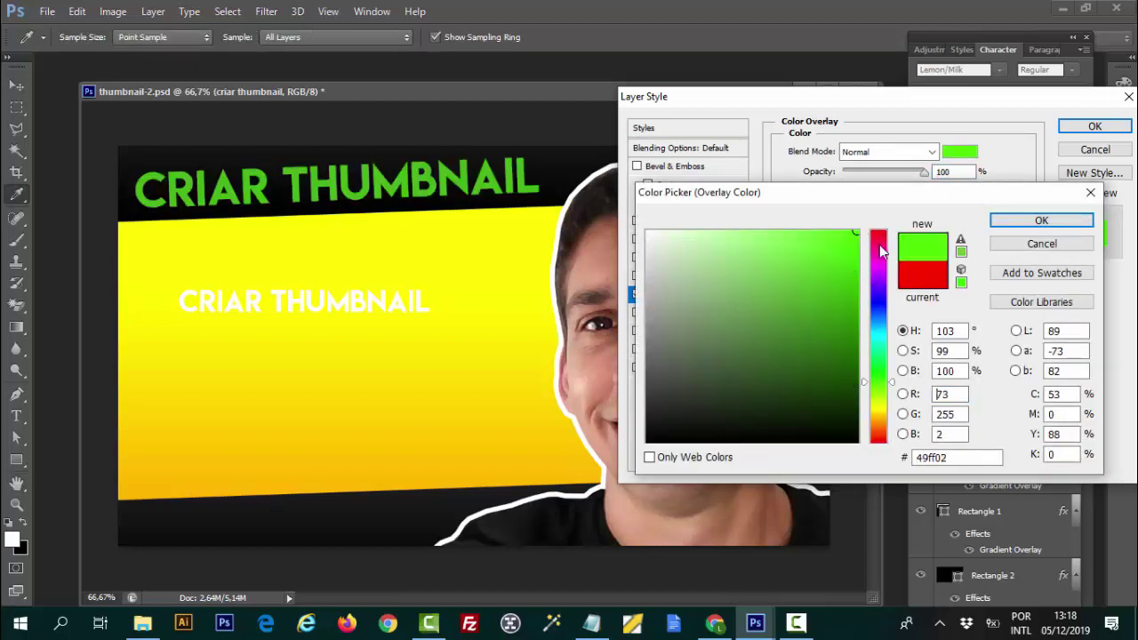
pyautogui.click(1040, 220)
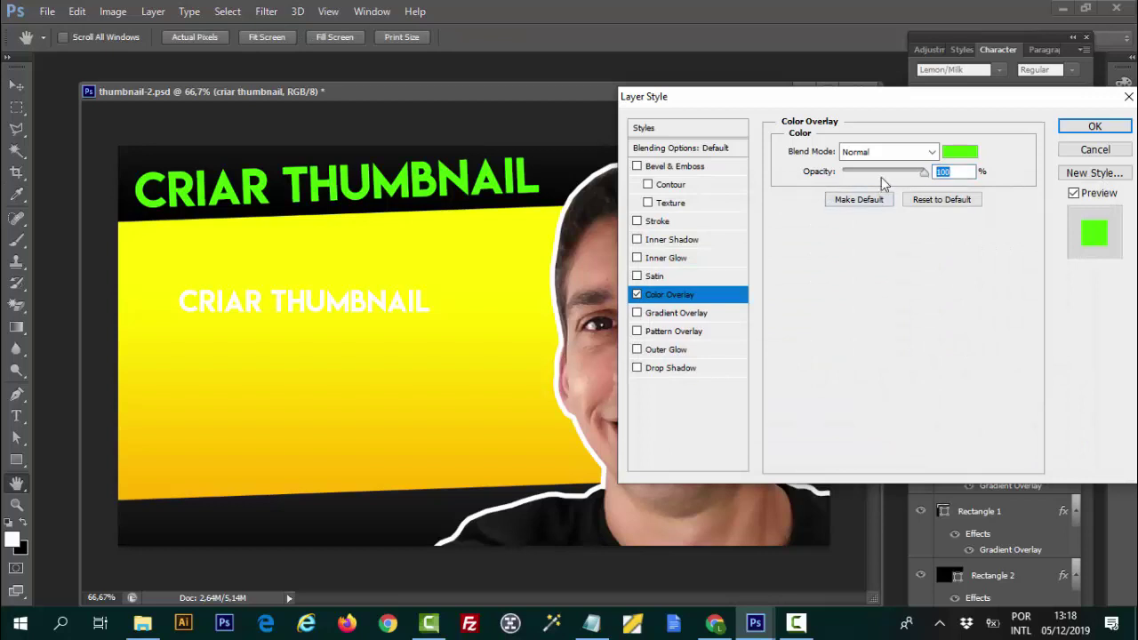
pyautogui.moveTo(880, 177)
pyautogui.mouseDown()
pyautogui.moveTo(856, 178)
pyautogui.moveTo(924, 177)
pyautogui.mouseUp()
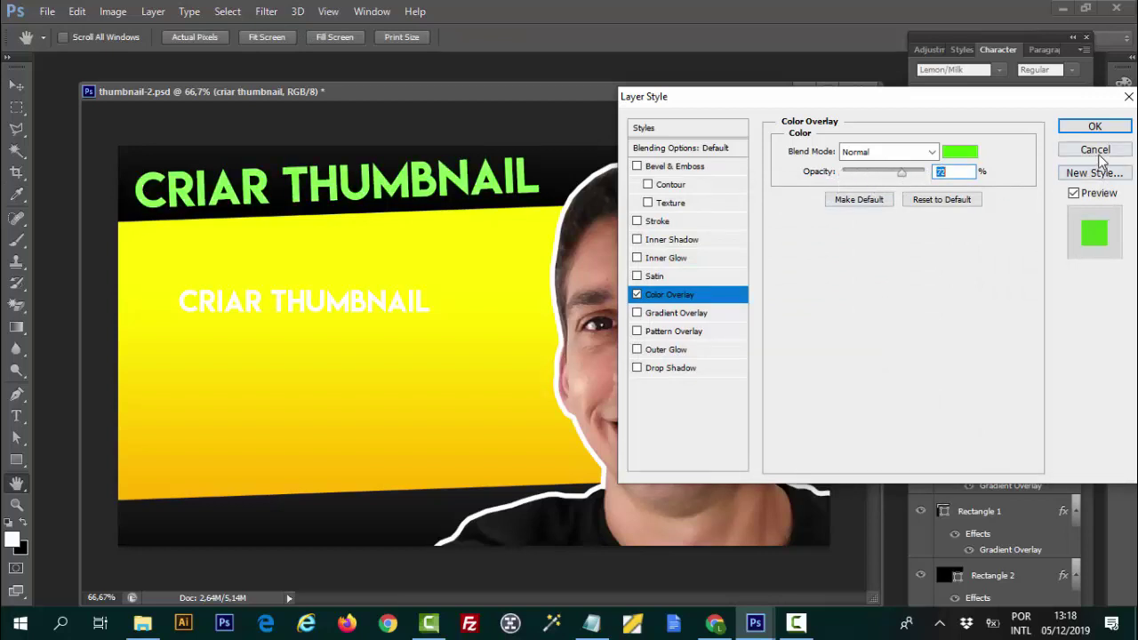
pyautogui.click(1095, 126)
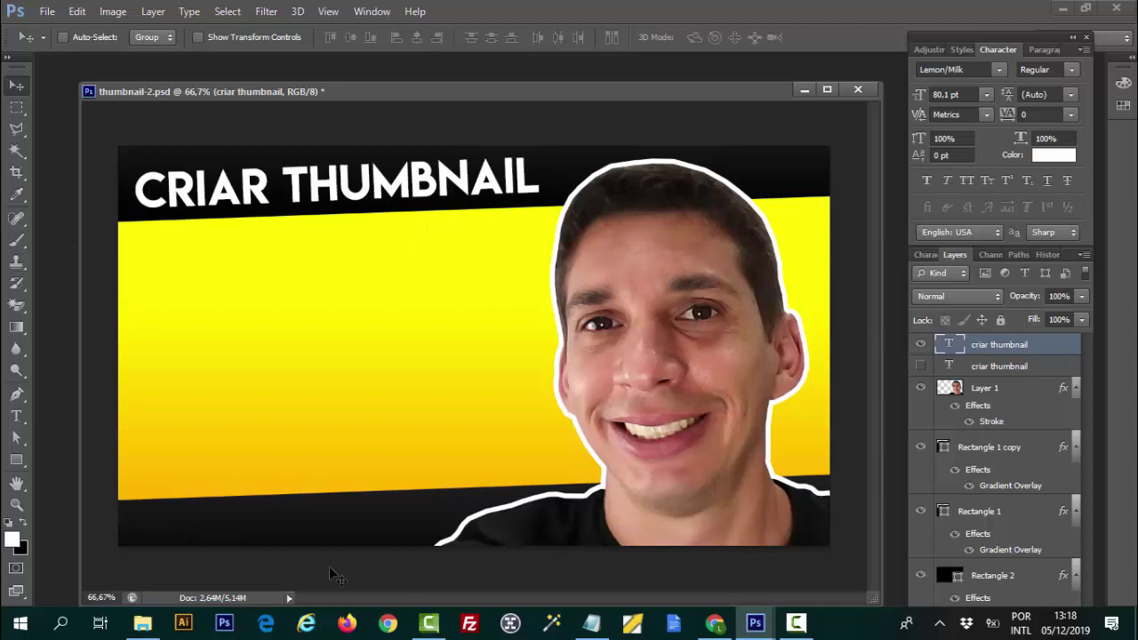
# - Browse the existing thumbnails on the YouTube channel's Videos tab, then return to the top
pyautogui.click(16, 416)
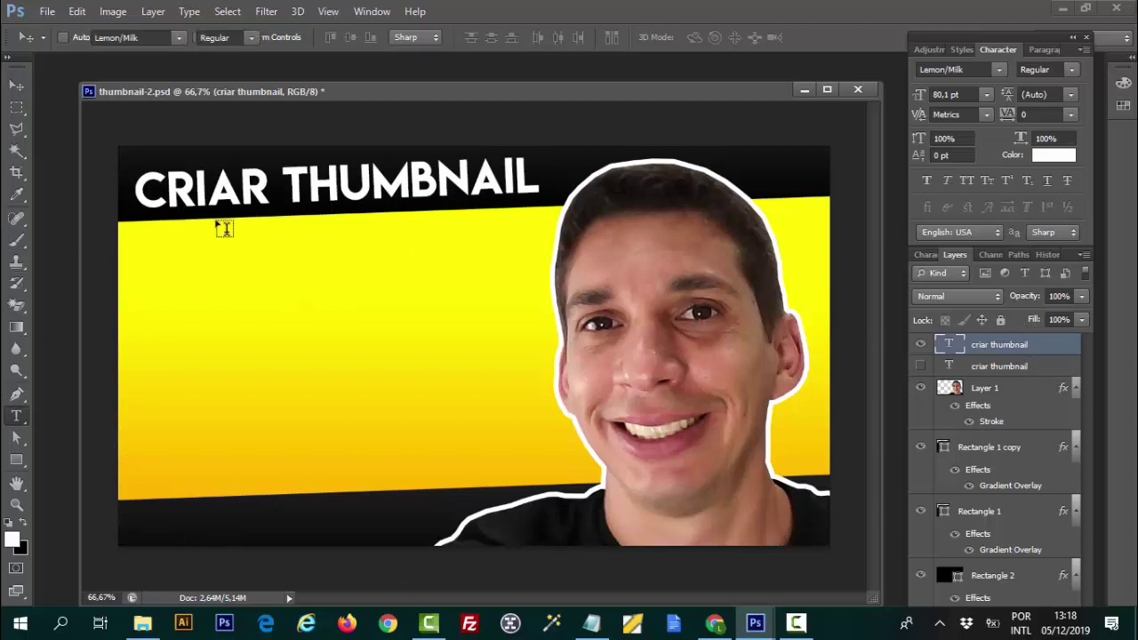
pyautogui.click(16, 85)
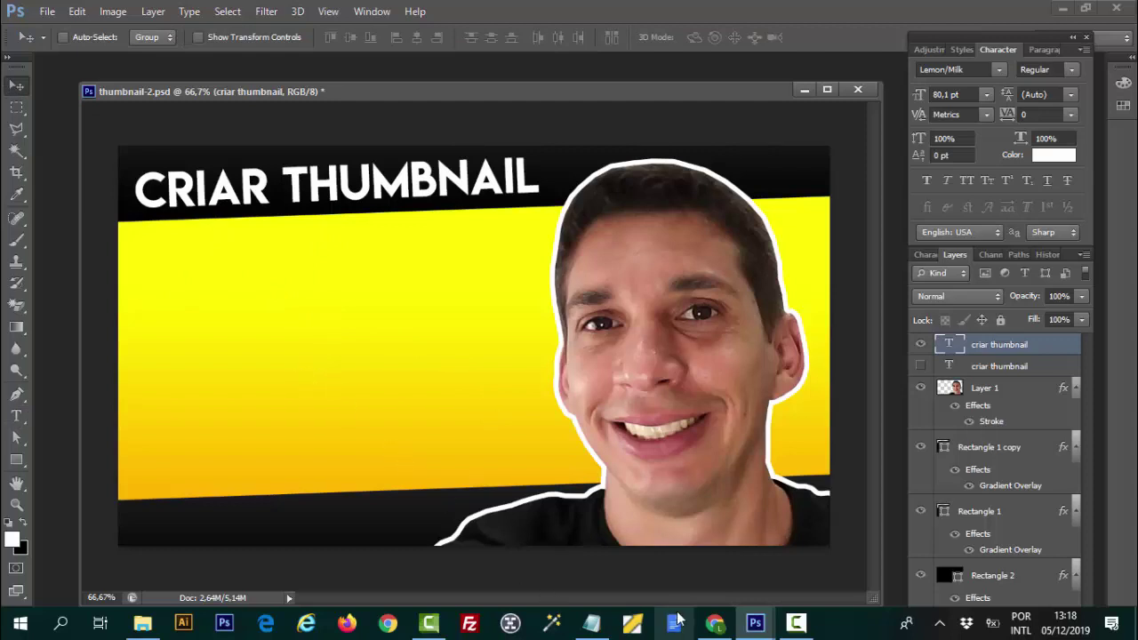
pyautogui.moveTo(715, 623)
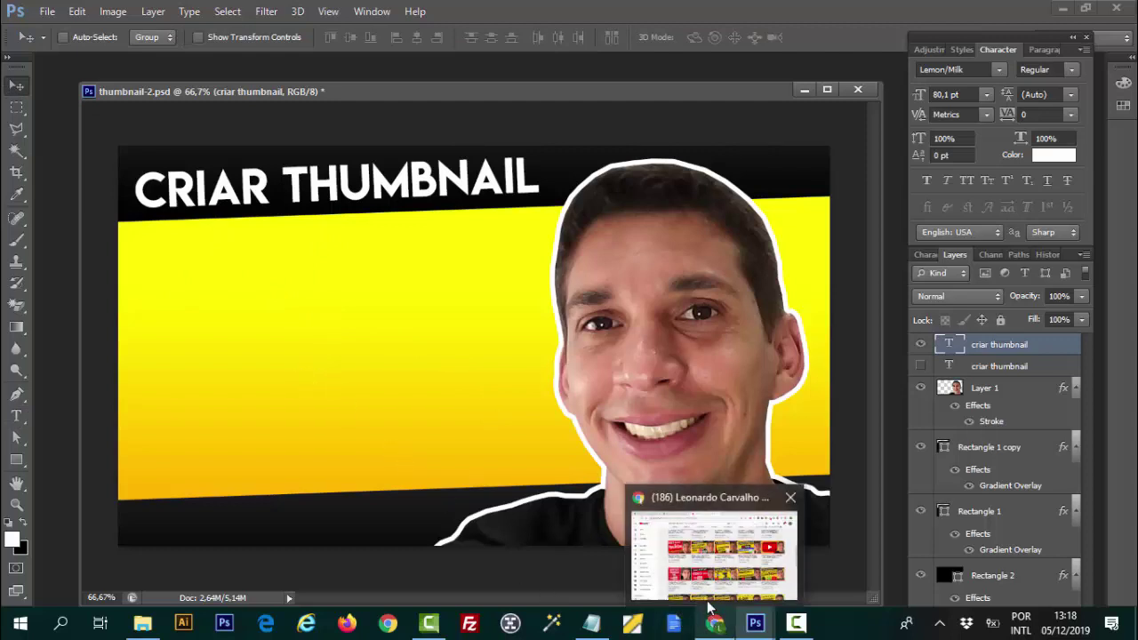
pyautogui.click(715, 533)
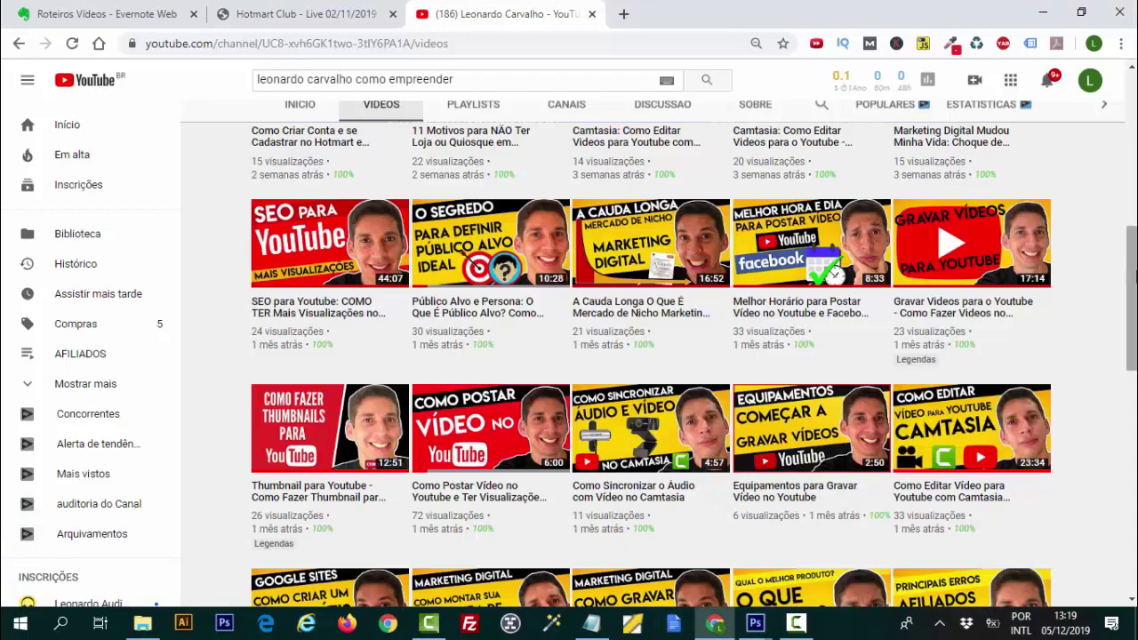
pyautogui.scroll(-1, 1066, 302)
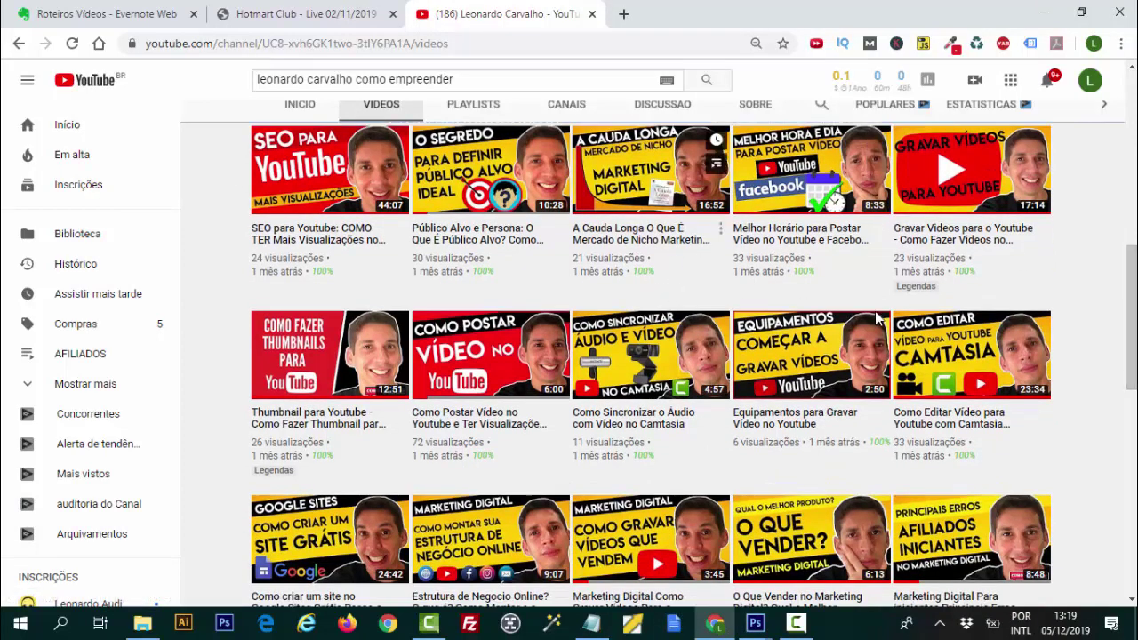
pyautogui.moveTo(1130, 296); pyautogui.dragTo(1130, 330)
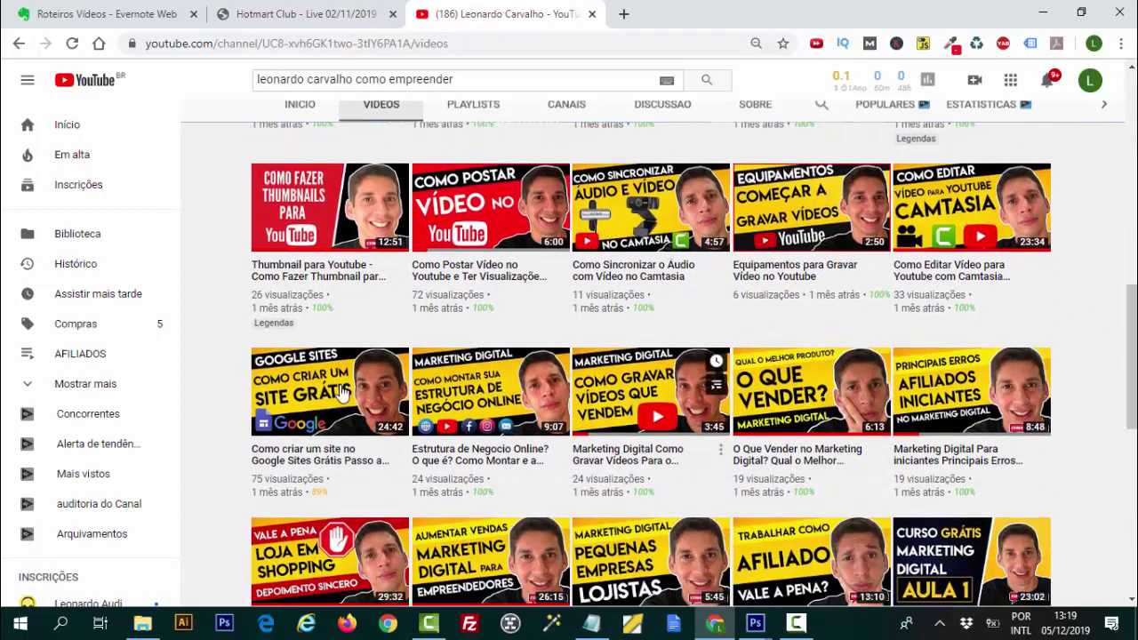
pyautogui.scroll(-3, 969, 444)
pyautogui.scroll(-1, 969, 444)
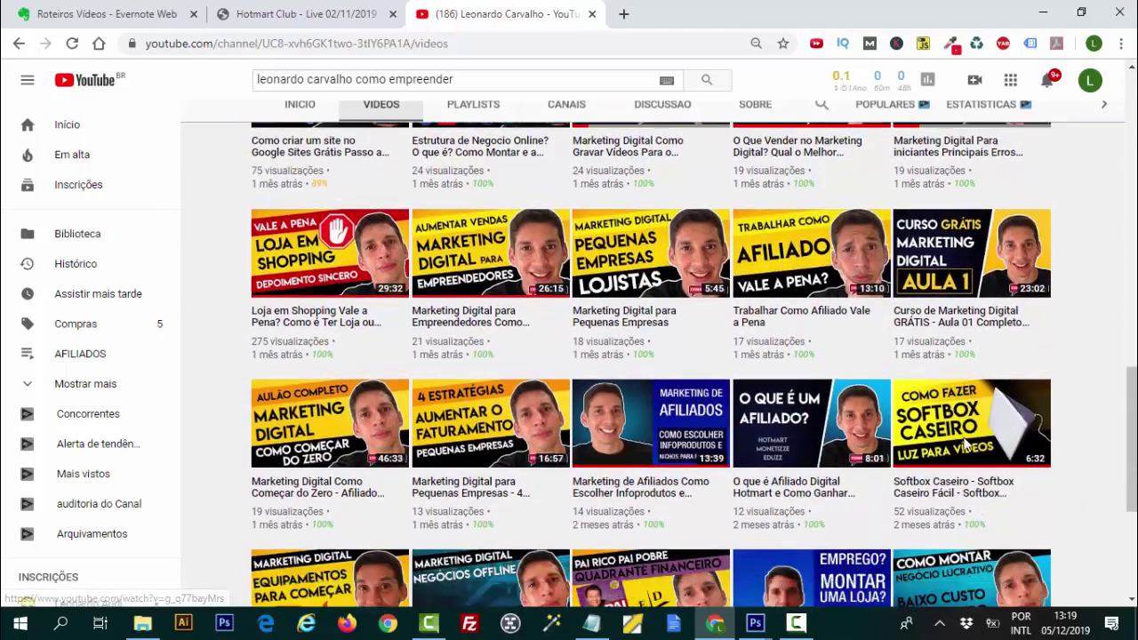
pyautogui.scroll(8, 666, 184)
pyautogui.scroll(3, 667, 184)
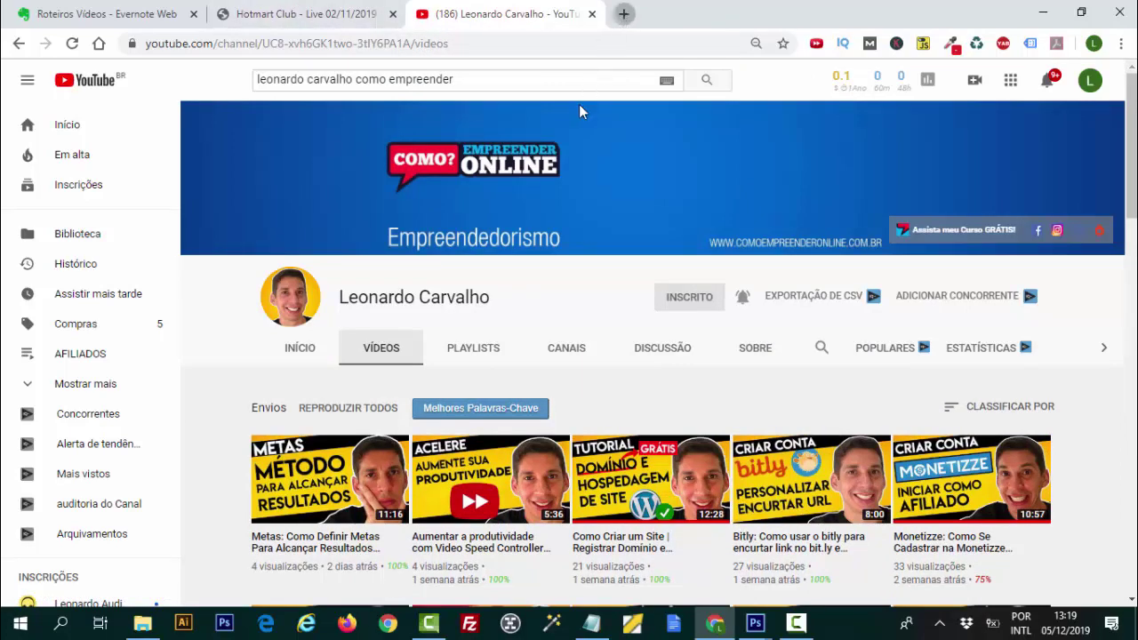
# - Search Google Images for 'photoshop icon' in a new tab
pyautogui.hotkey('ctrl', 't')
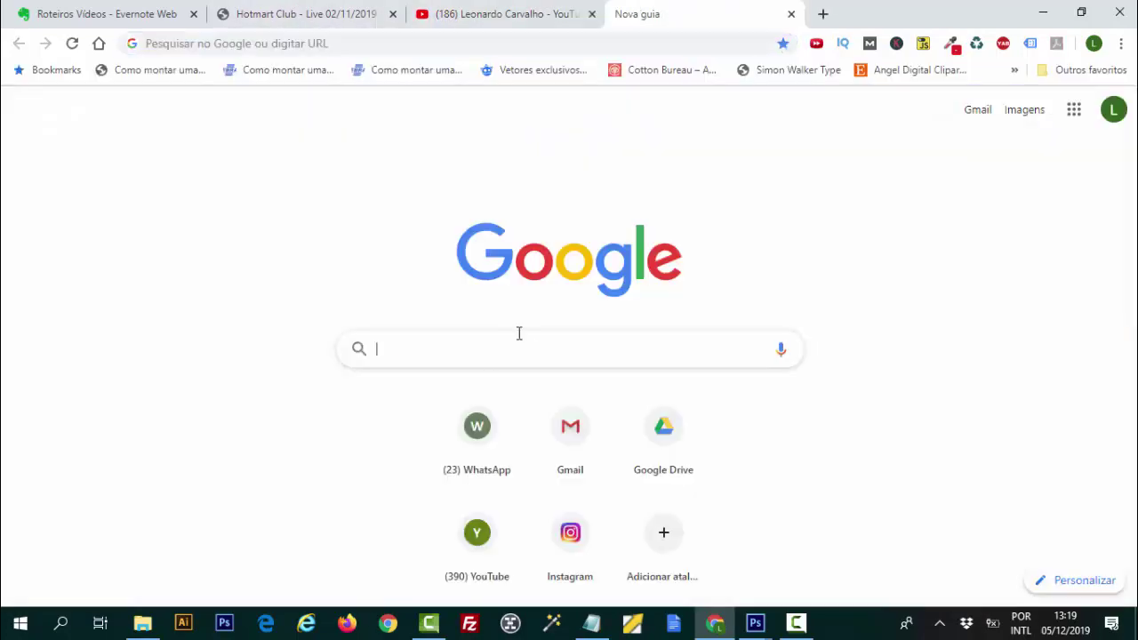
pyautogui.write('phi')
pyautogui.press('BackSpace')
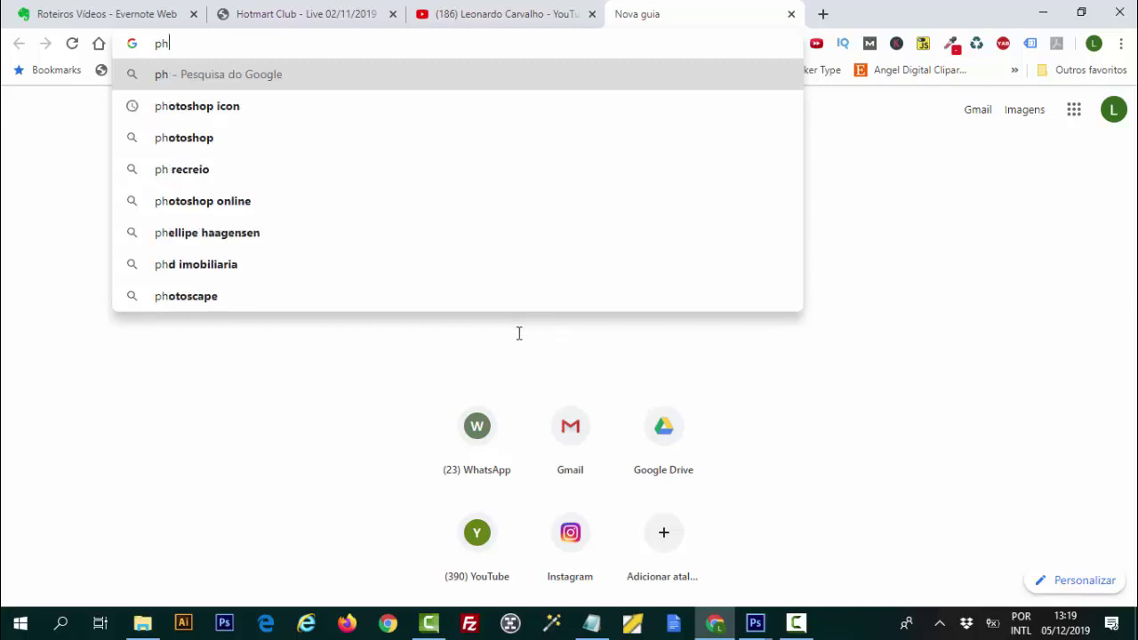
pyautogui.write('otos')
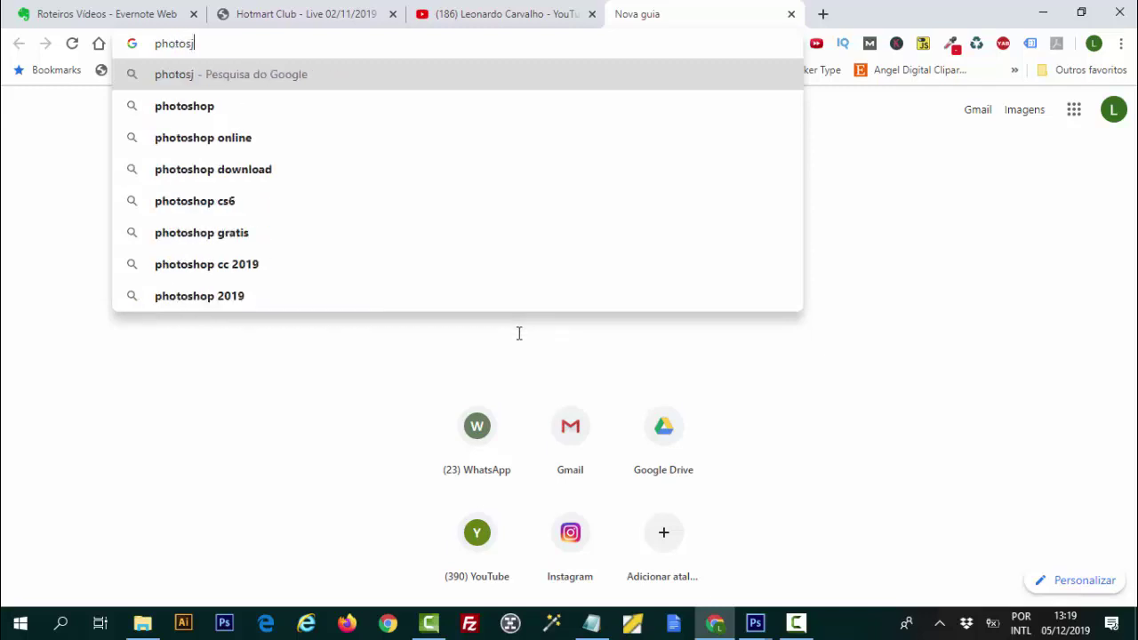
pyautogui.write('hop')
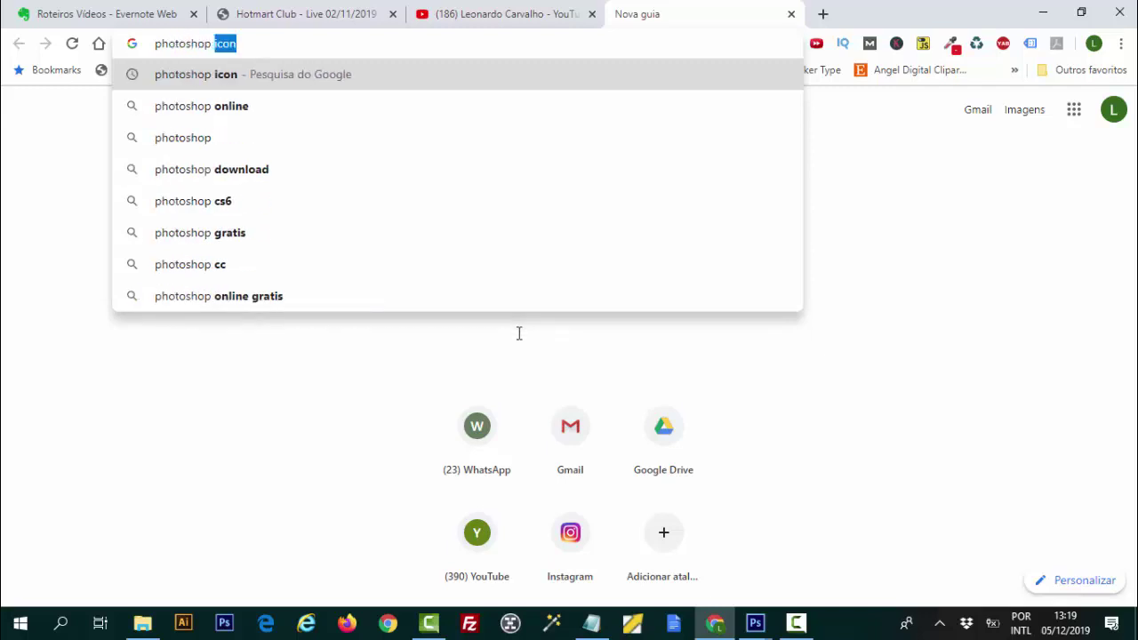
pyautogui.write(' icon')
pyautogui.press('Return')
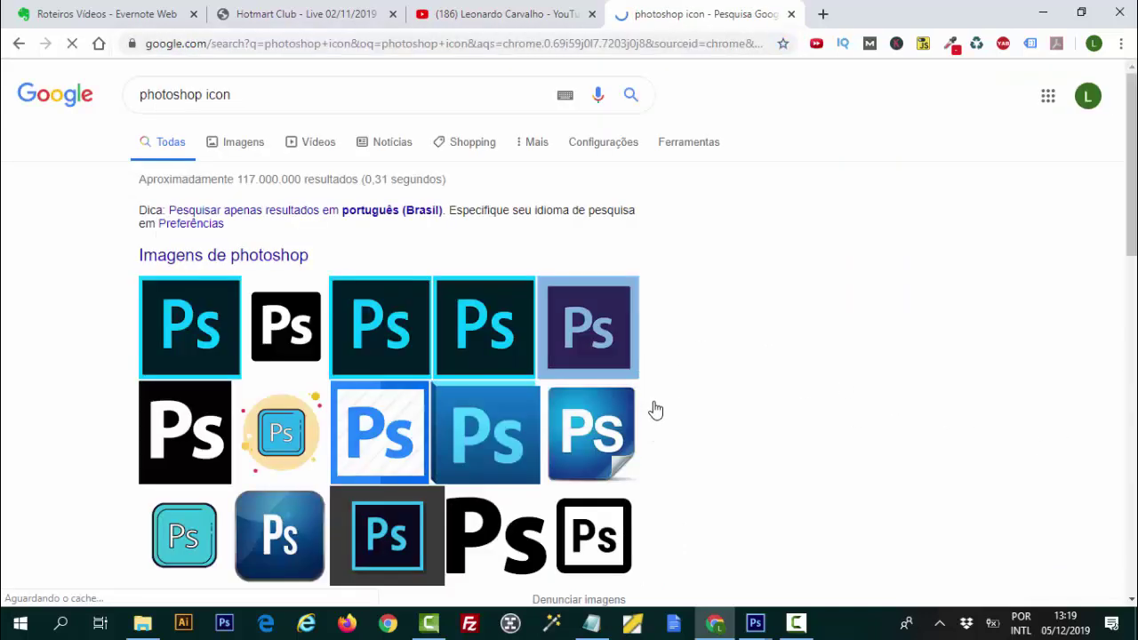
pyautogui.click(221, 335)
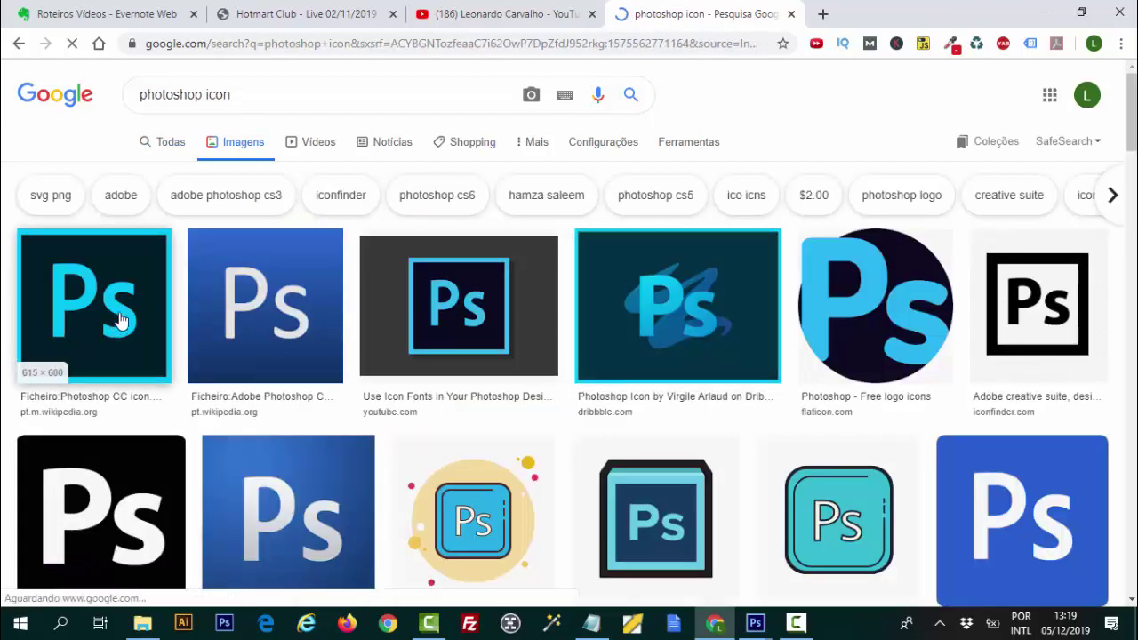
# - Preview the Wikipedia Photoshop CC icon (615 × 600) and copy the image
pyautogui.scroll(-1, 294, 336)
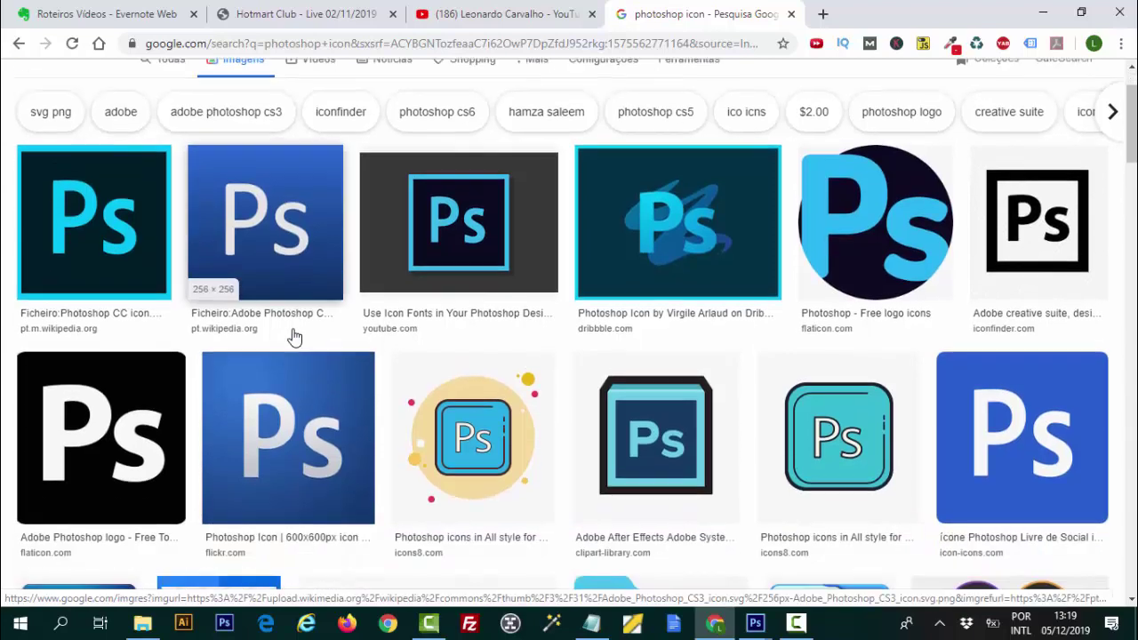
pyautogui.scroll(1, 183, 336)
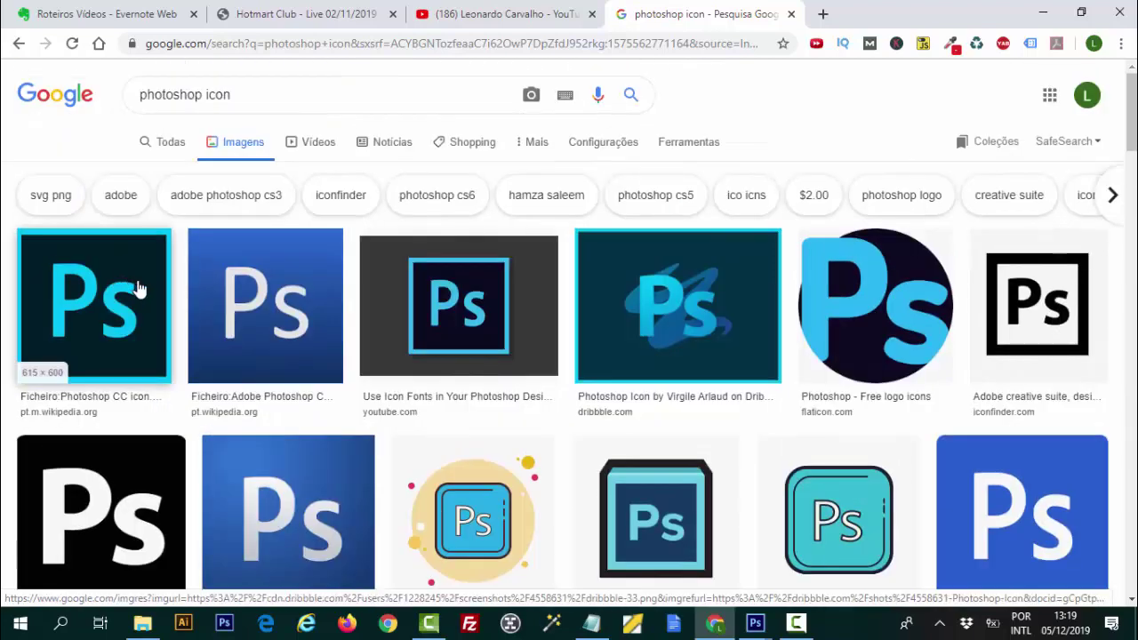
pyautogui.click(590, 338)
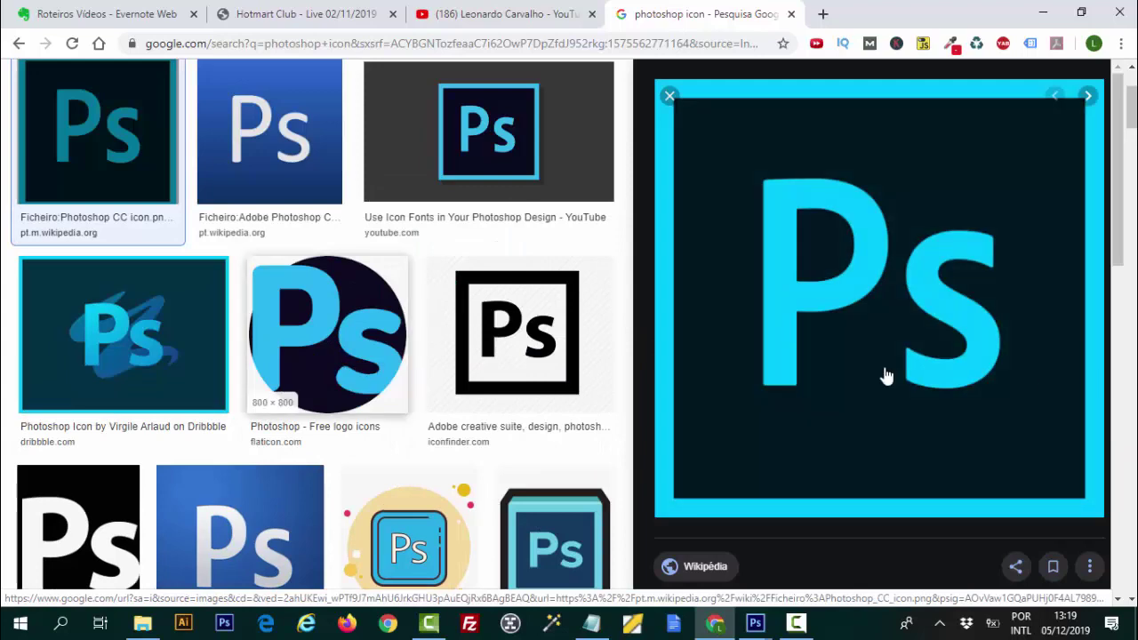
pyautogui.scroll(-3, 858, 354)
pyautogui.rightClick(856, 343)
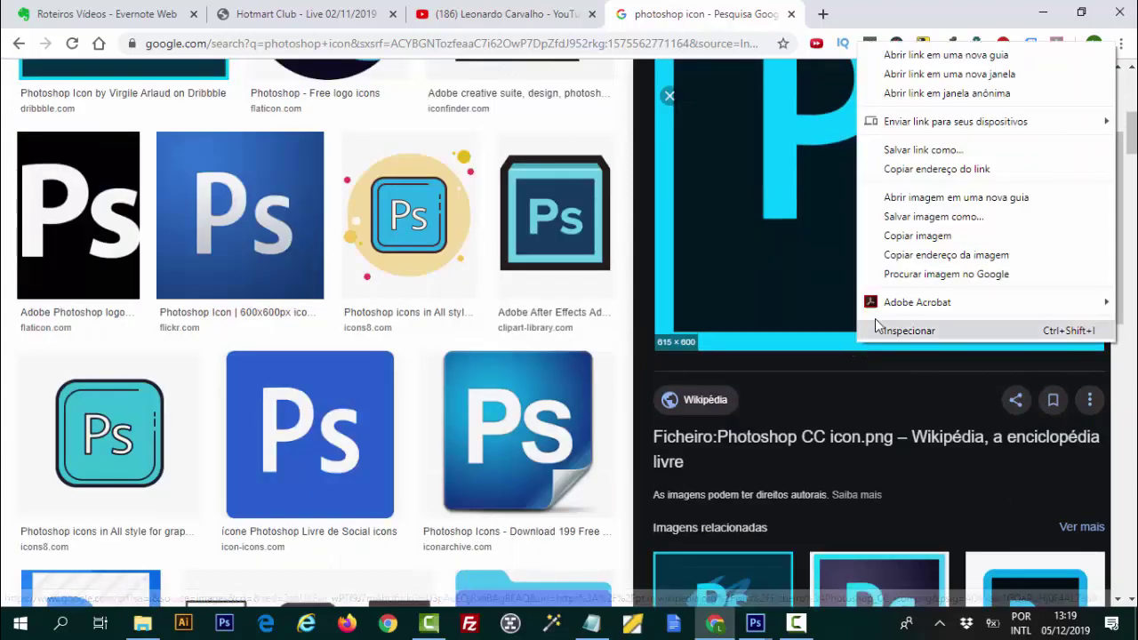
pyautogui.click(936, 238)
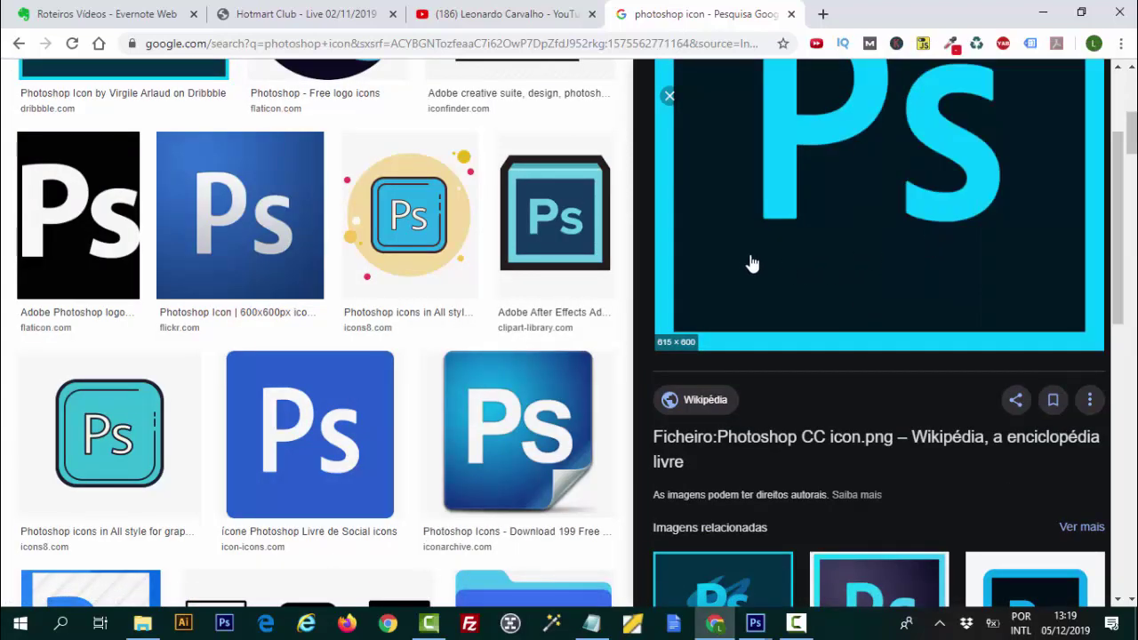
pyautogui.rightClick(722, 269)
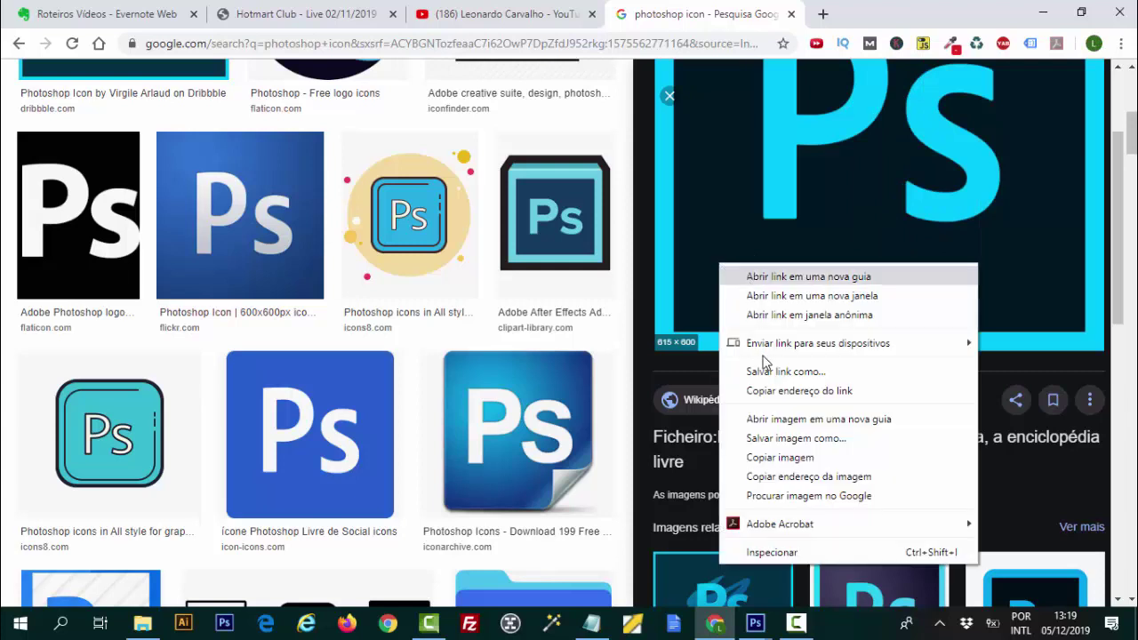
pyautogui.click(804, 457)
pyautogui.moveTo(754, 623)
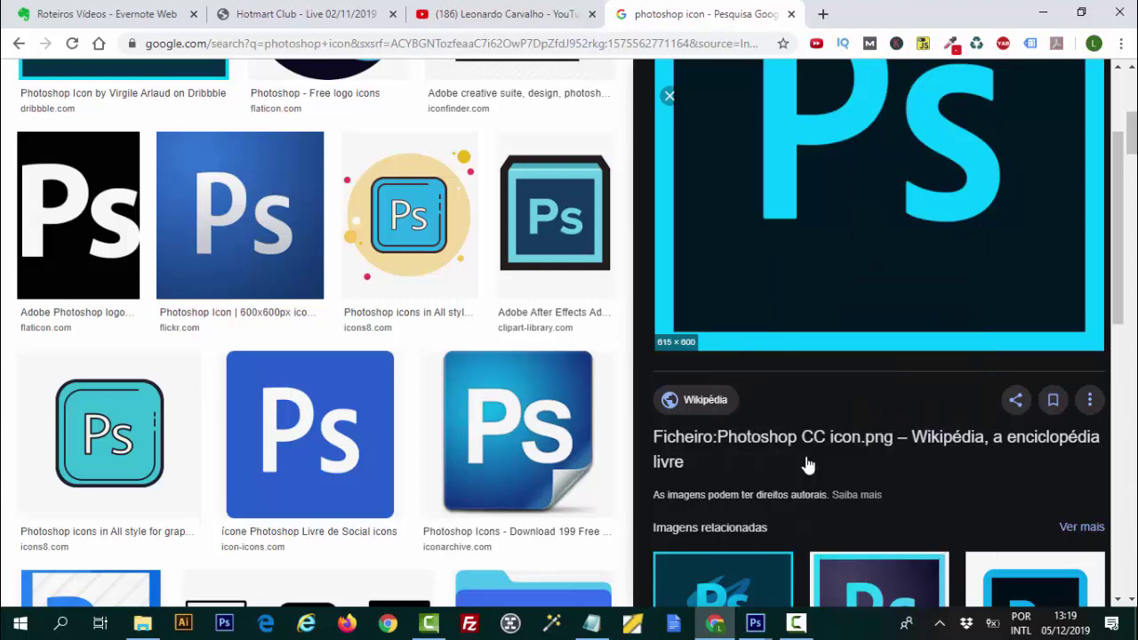
# - Paste the Photoshop logo, shrink it to about 86% and place it left over the yellow band
pyautogui.click(841, 560)
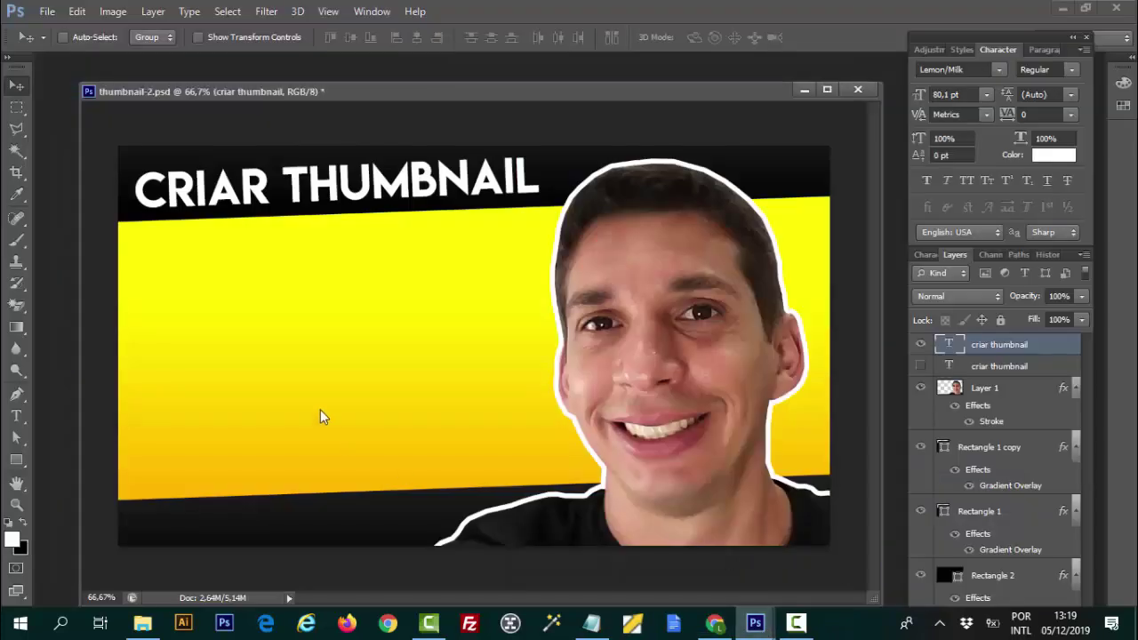
pyautogui.hotkey('ctrl', 'v')
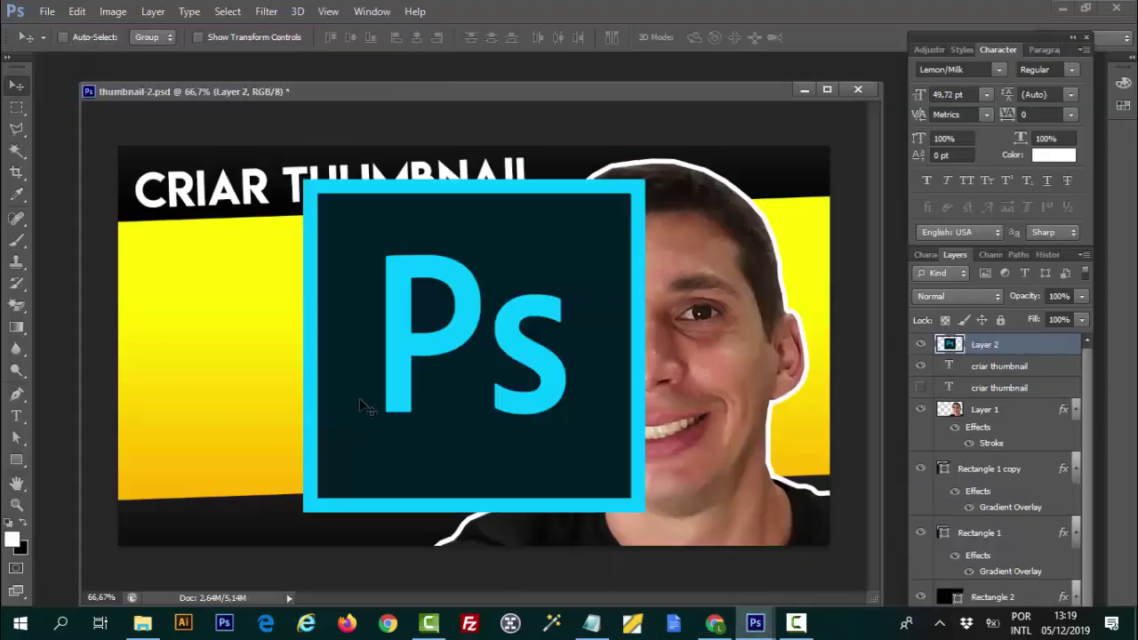
pyautogui.moveTo(399, 325); pyautogui.dragTo(265, 368)
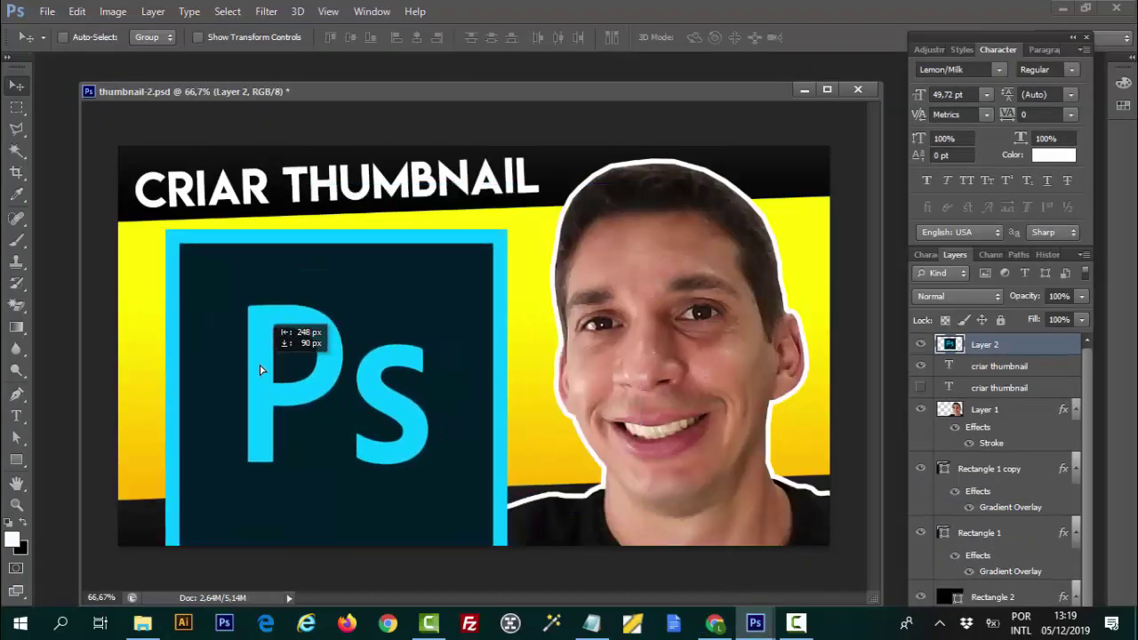
pyautogui.hotkey('ctrl', 't')
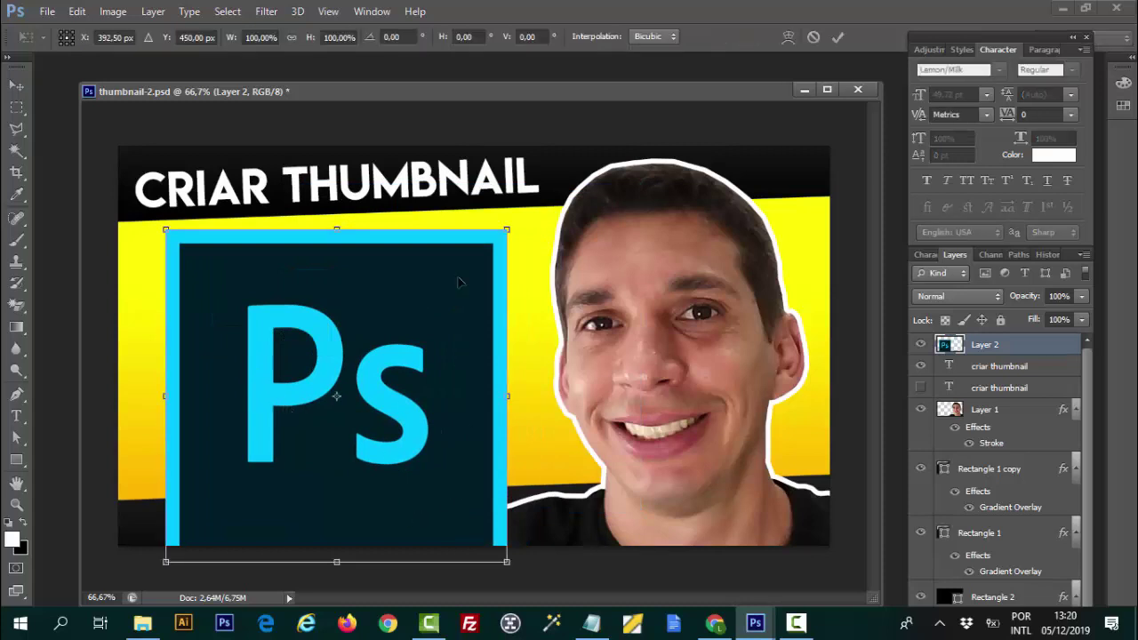
pyautogui.moveTo(499, 235); pyautogui.dragTo(469, 259)
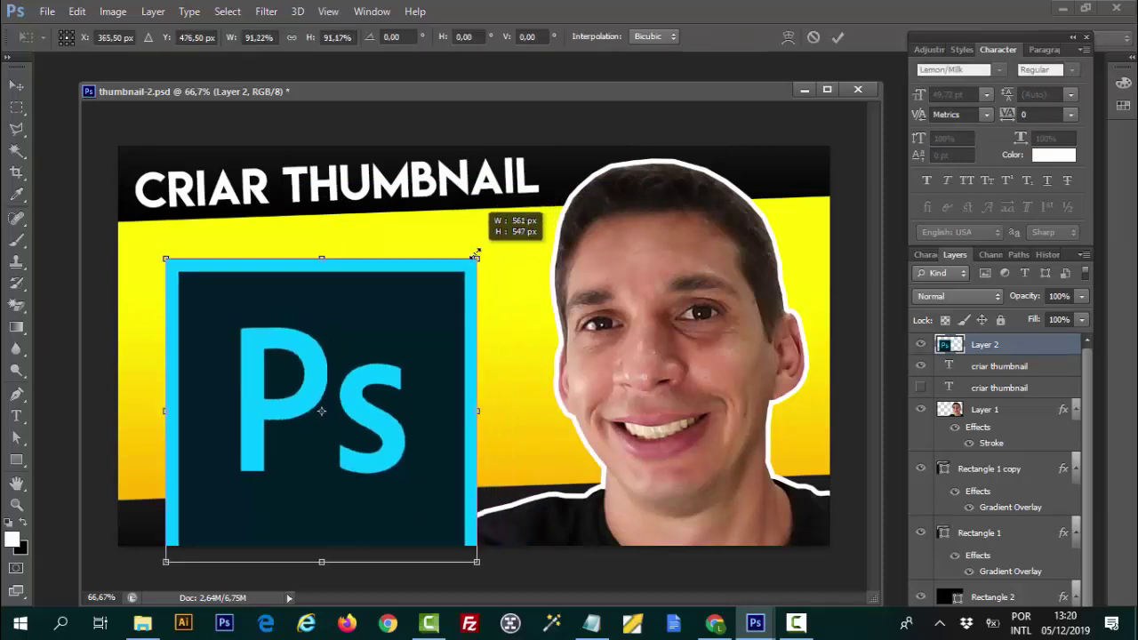
pyautogui.moveTo(451, 330); pyautogui.dragTo(421, 301)
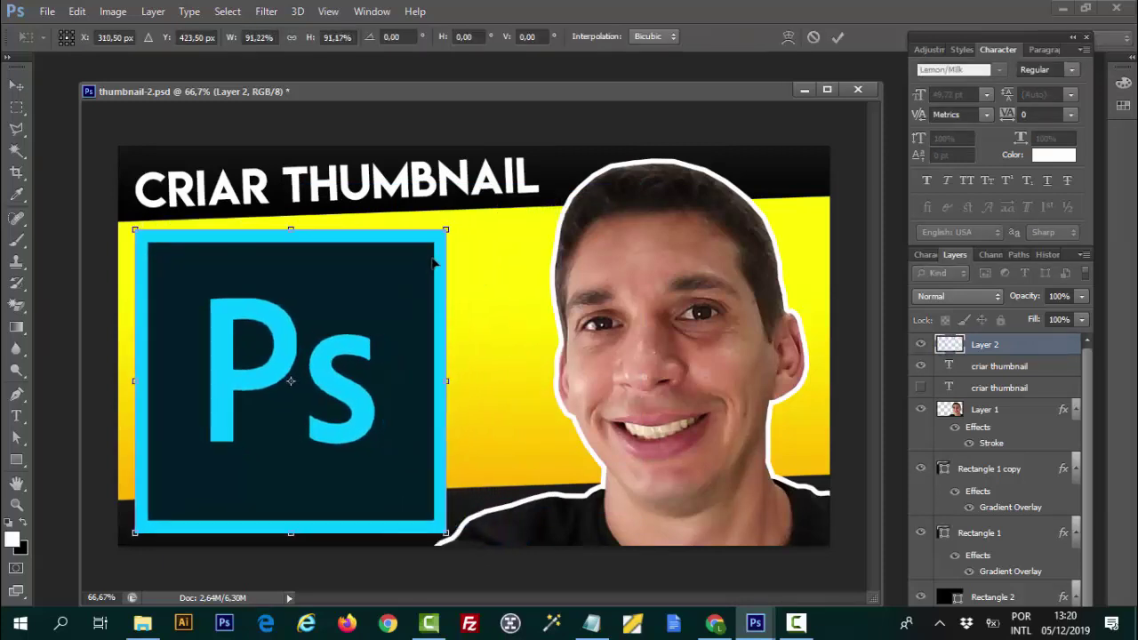
pyautogui.moveTo(447, 230); pyautogui.dragTo(430, 246)
pyautogui.moveTo(397, 315); pyautogui.dragTo(389, 300)
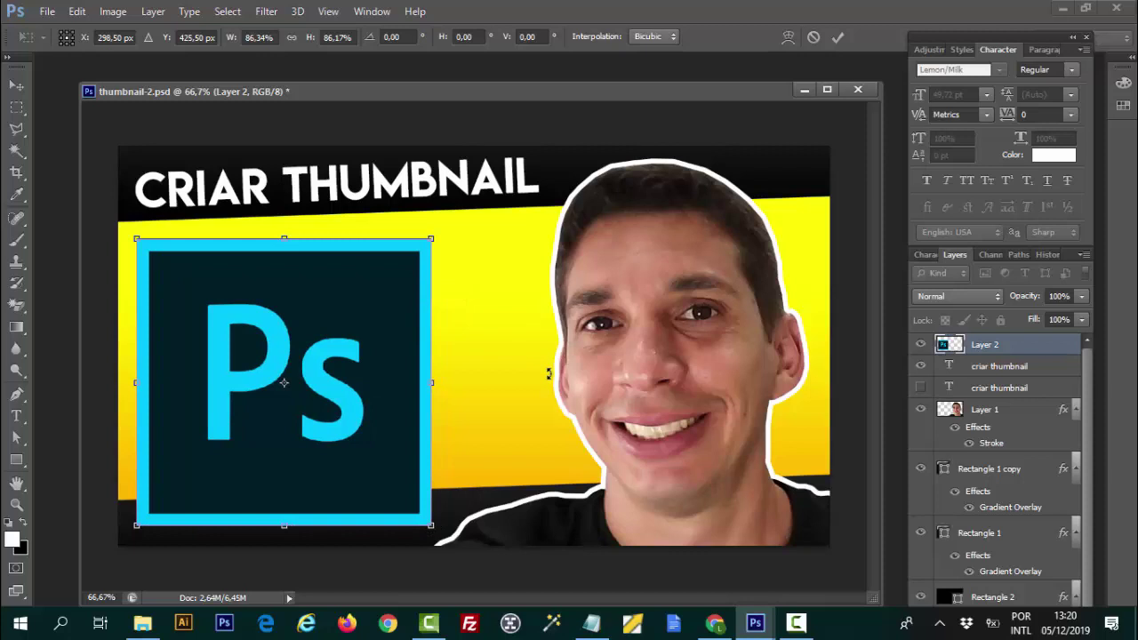
pyautogui.press('Return')
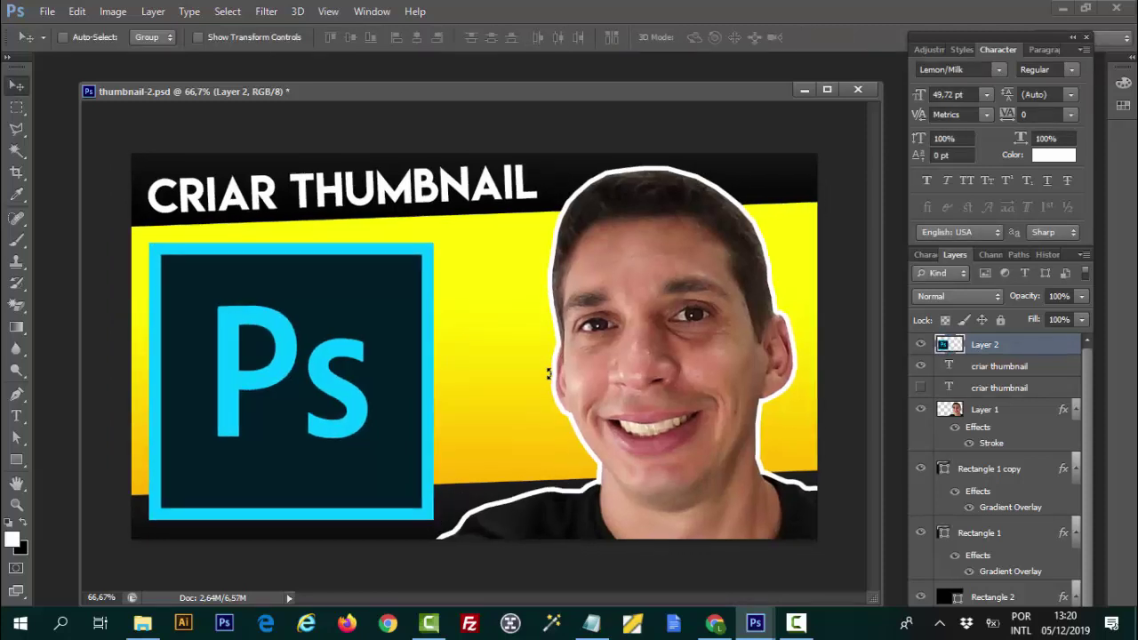
# - Zoom out to check the whole thumbnail, return to 50%, then go back to the image results
pyautogui.hotkey('ctrl', '-')
pyautogui.hotkey('ctrl', '-')
pyautogui.hotkey('ctrl', '-')
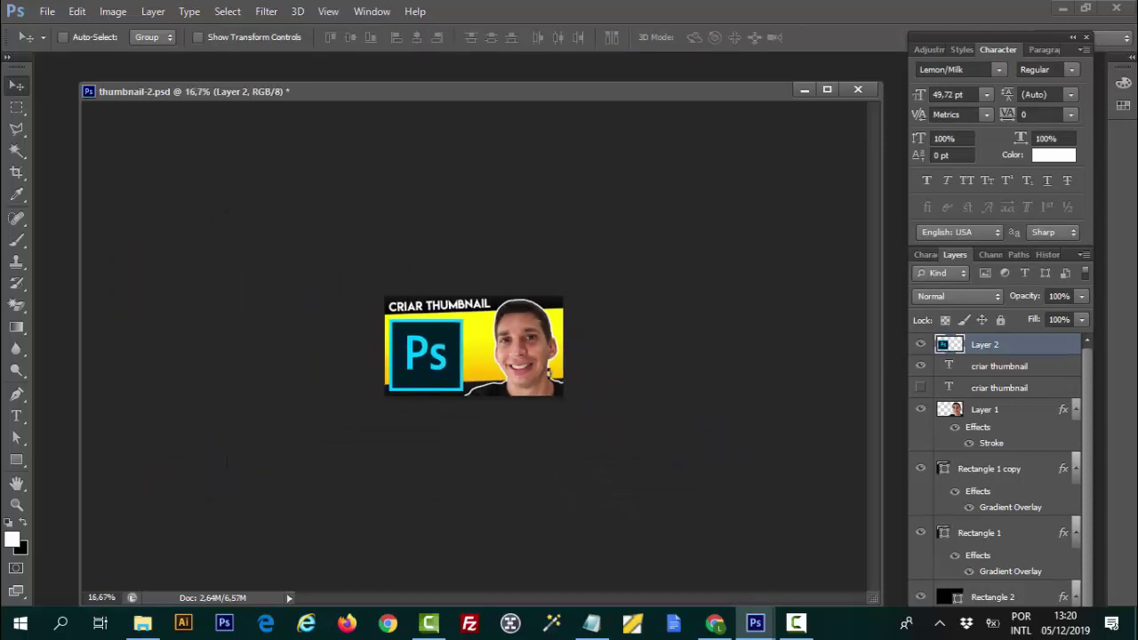
pyautogui.hotkey('ctrl', '-')
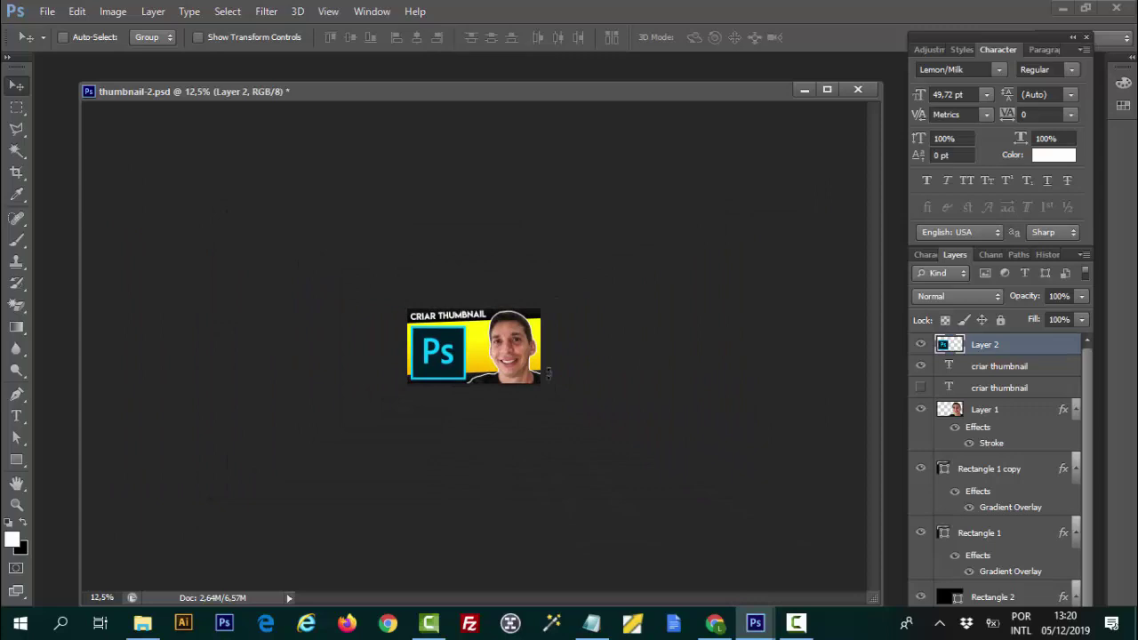
pyautogui.hotkey('ctrl', '+')
pyautogui.hotkey('ctrl', '+')
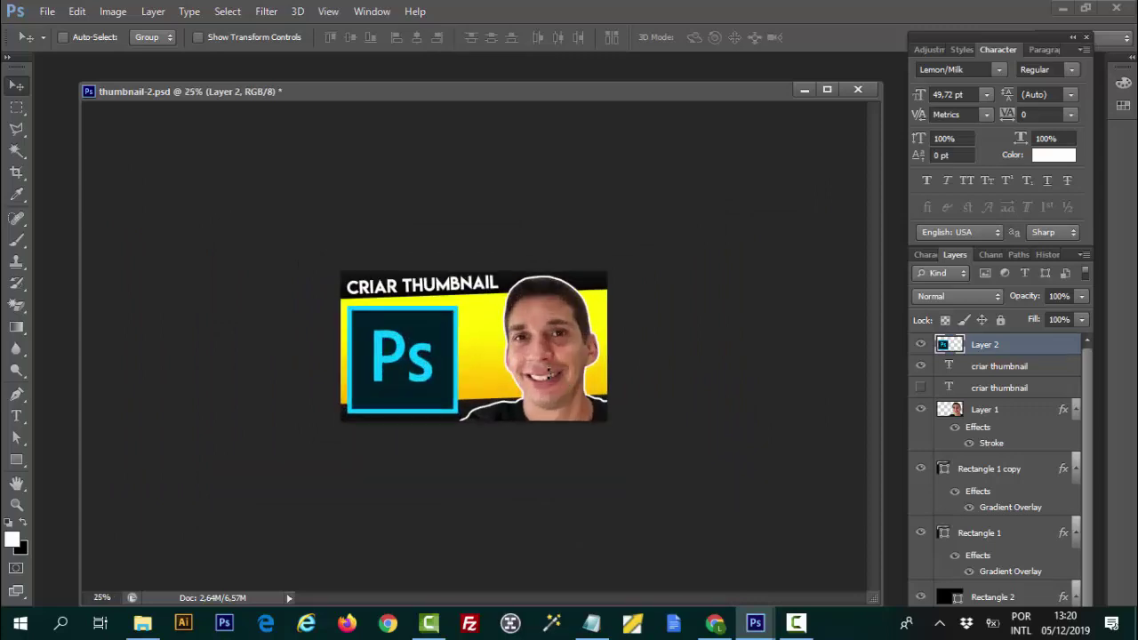
pyautogui.hotkey('ctrl', '+')
pyautogui.hotkey('ctrl', '+')
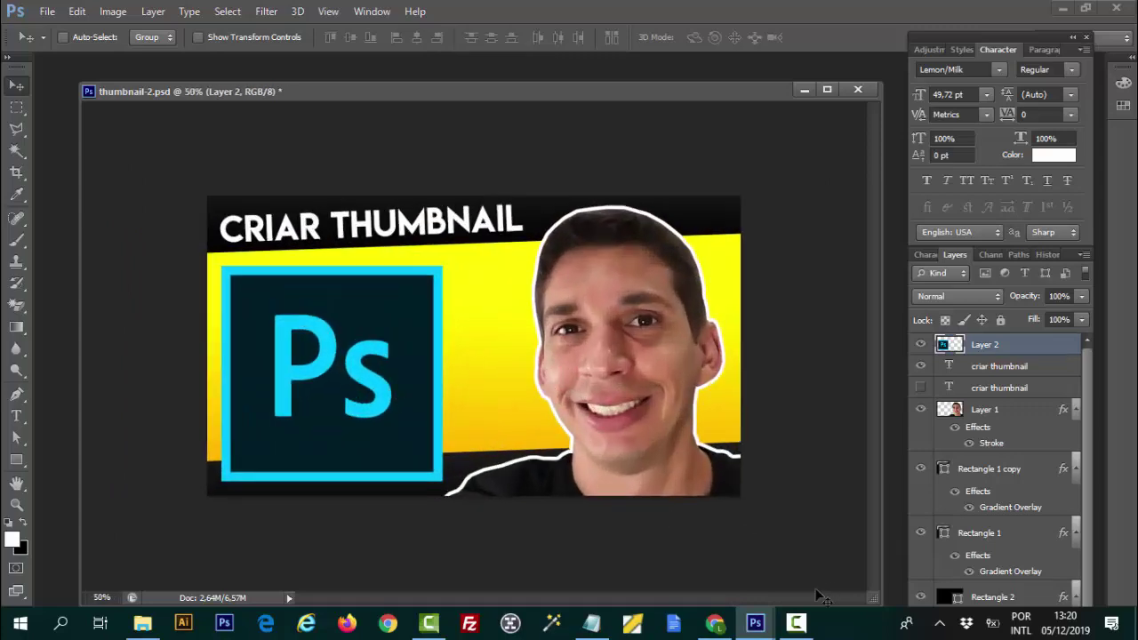
pyautogui.click(715, 623)
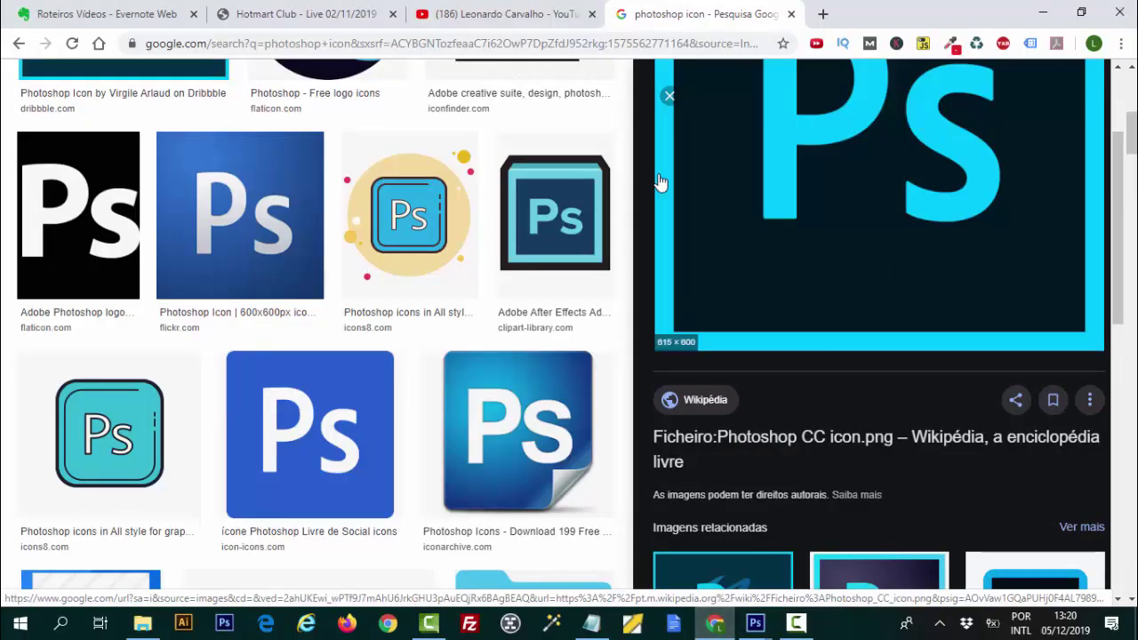
# - Replace the image search query with 'youtube icon' and run it
pyautogui.scroll(5, 659, 181)
pyautogui.click(201, 94)
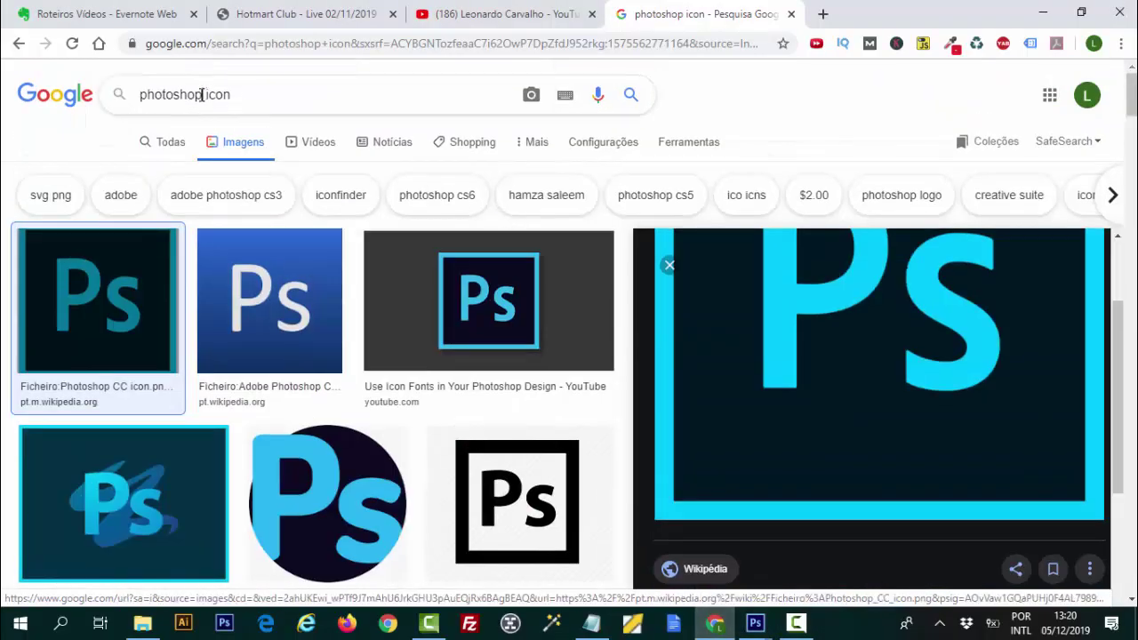
pyautogui.doubleClick(202, 94)
pyautogui.click(229, 100)
pyautogui.hotkey('ctrl', 'a')
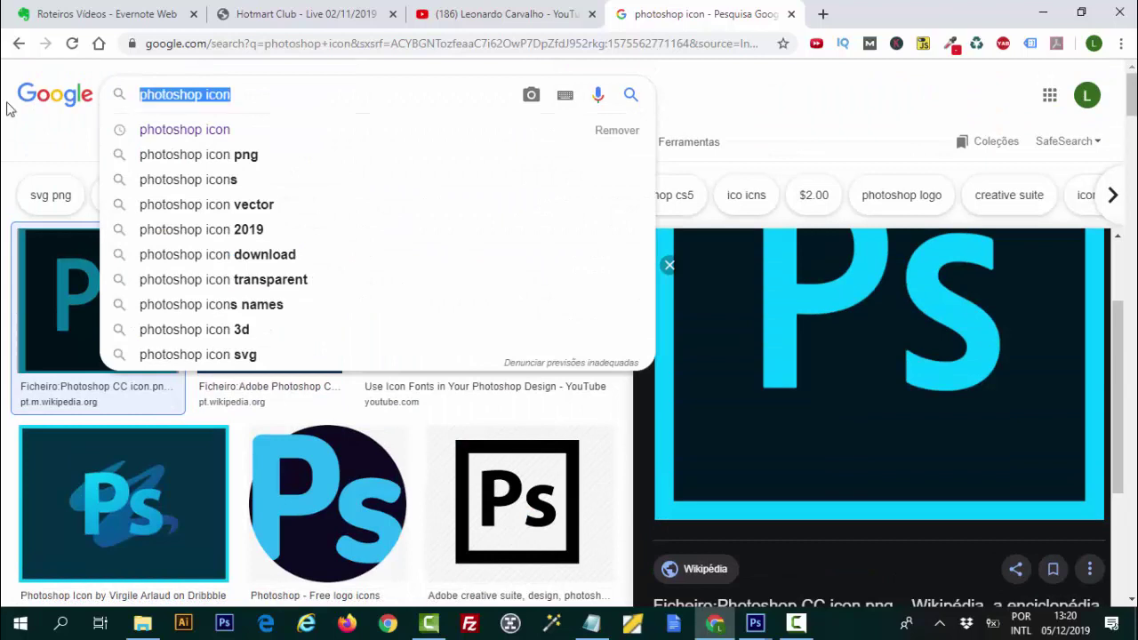
pyautogui.write('youtube')
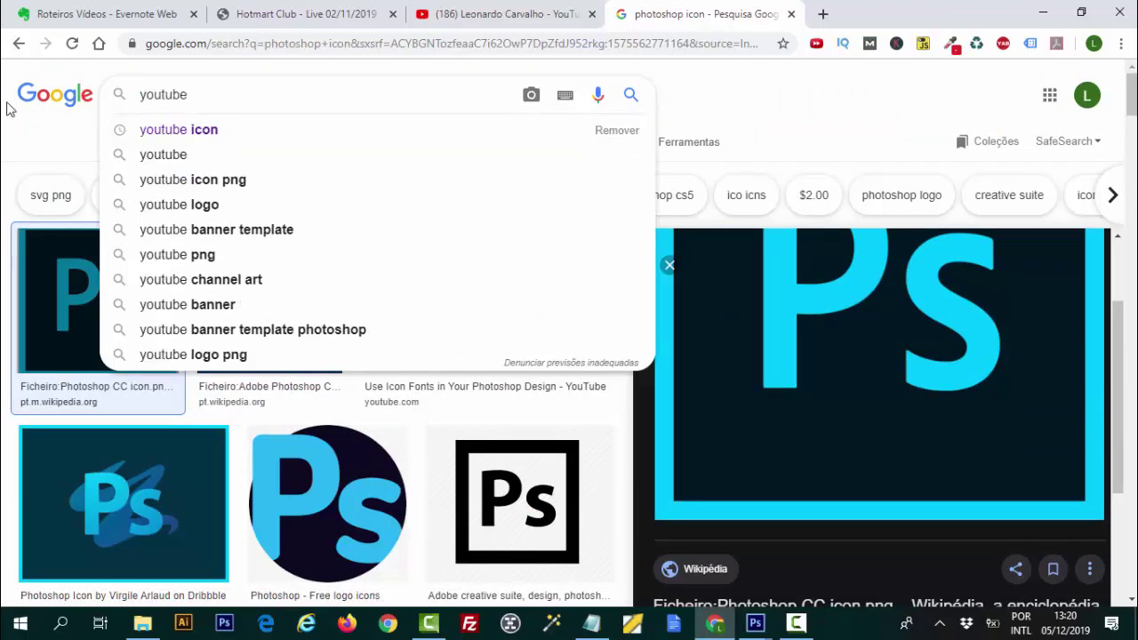
pyautogui.write(' icon')
pyautogui.press('Return')
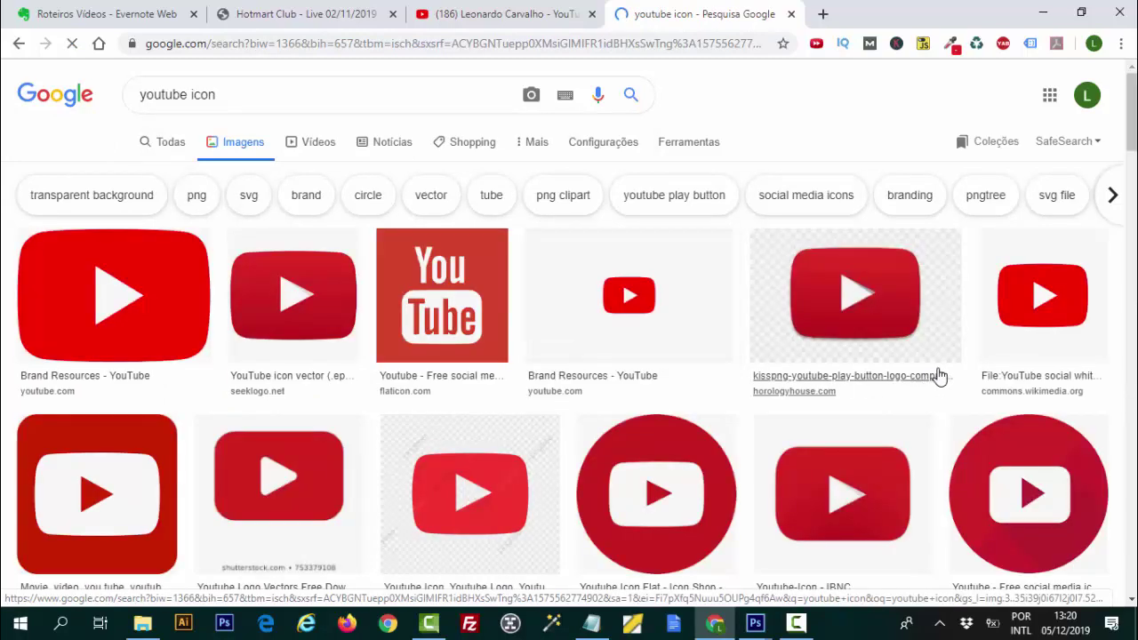
# - Copy the Wikimedia Commons YouTube icon from its preview and go back to Photoshop
pyautogui.click(1047, 324)
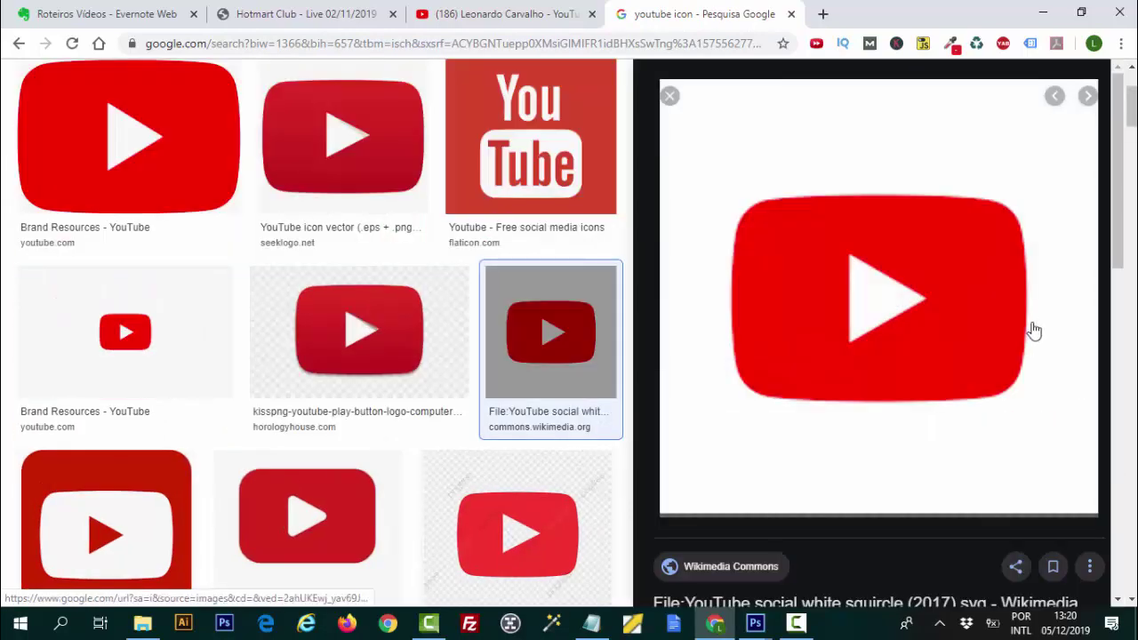
pyautogui.rightClick(939, 379)
pyautogui.click(948, 223)
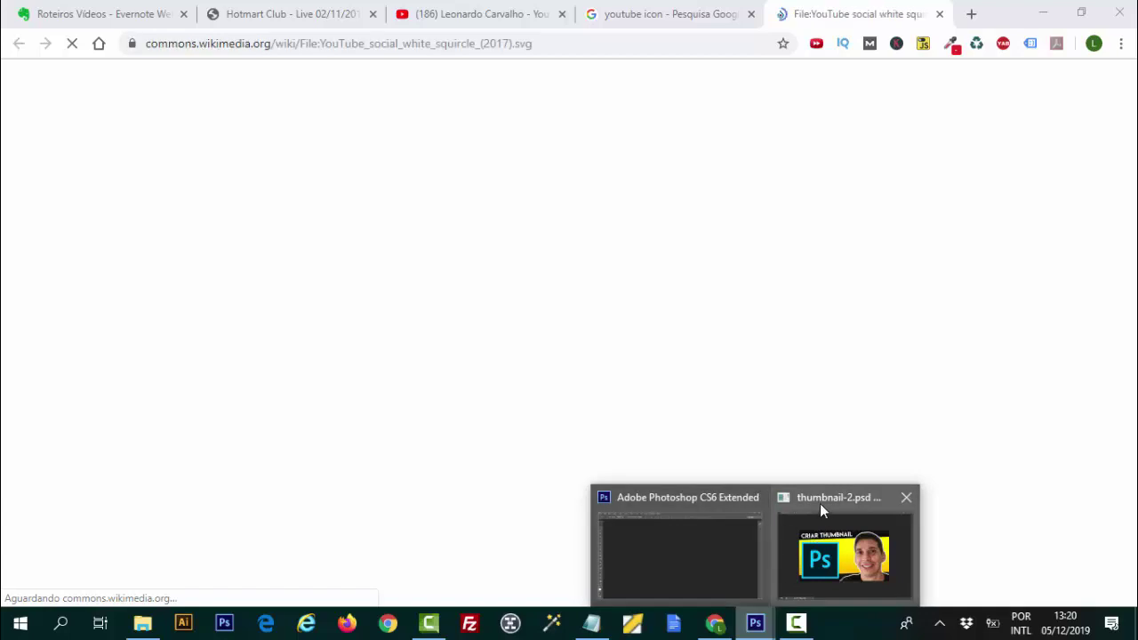
pyautogui.click(820, 503)
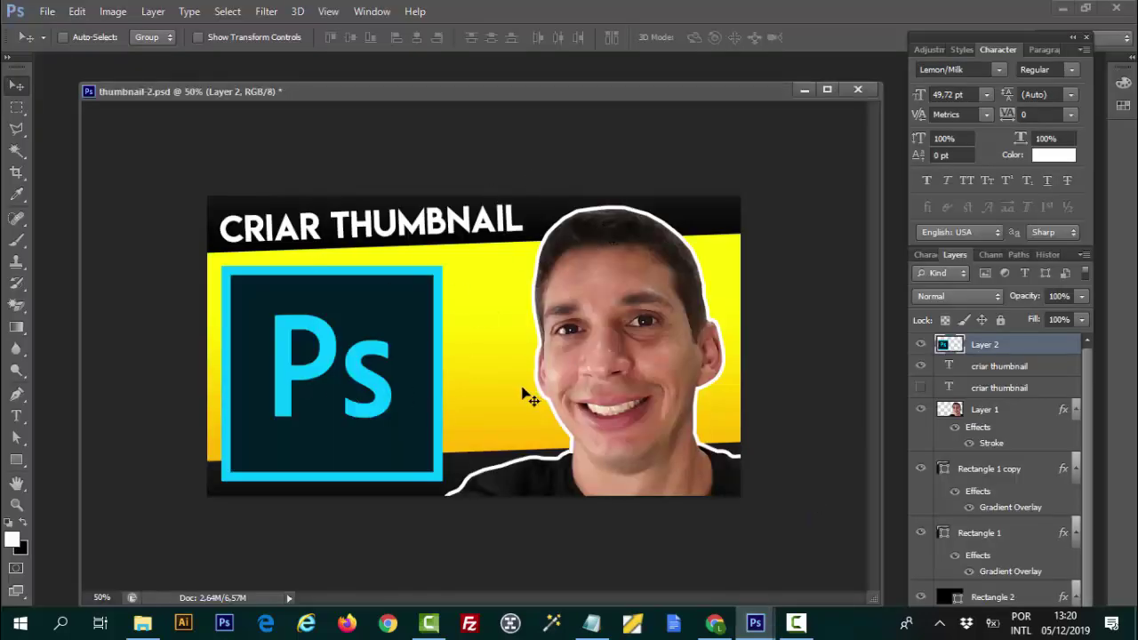
# - Create a new 1024 × 1024 clipboard-sized document and paste the YouTube icon into it
pyautogui.hotkey('ctrl', 'n')
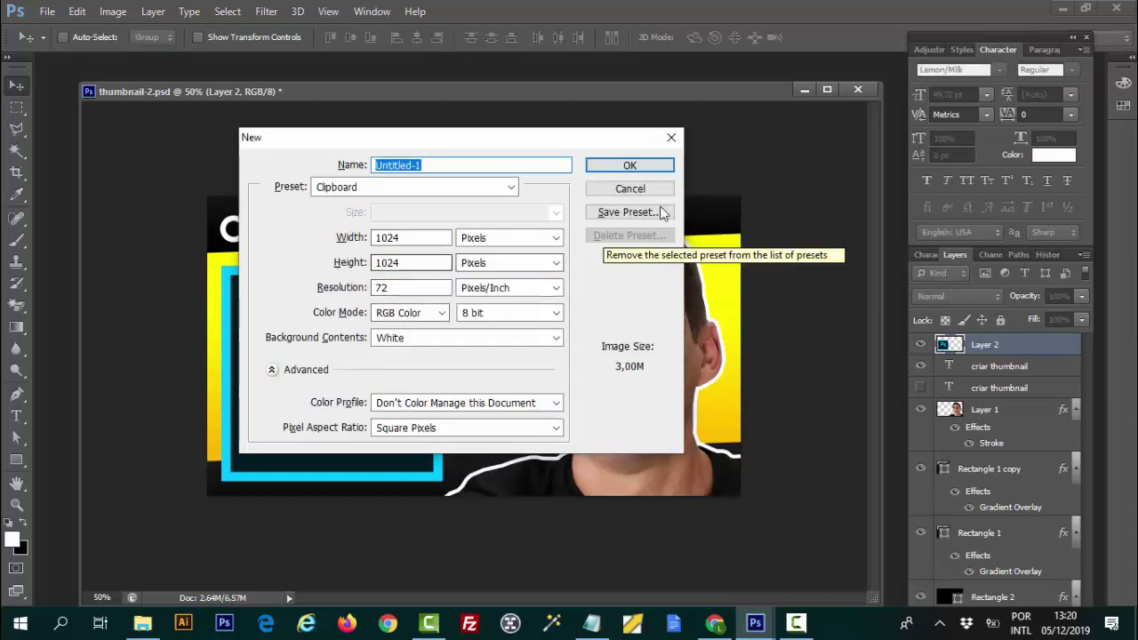
pyautogui.click(615, 190)
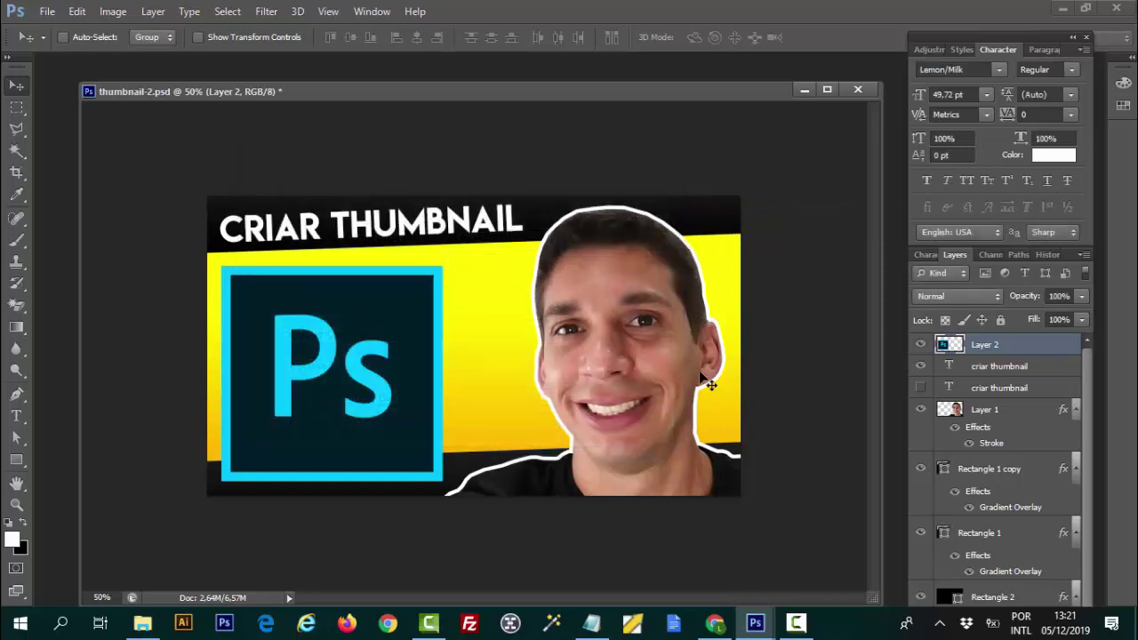
pyautogui.hotkey('ctrl', 'v')
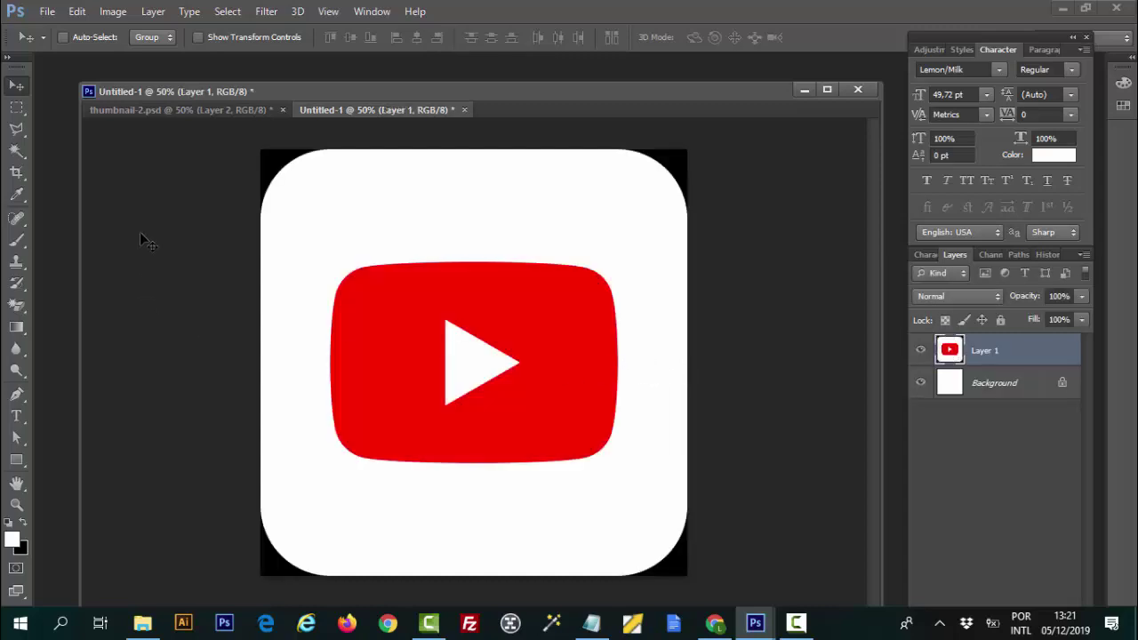
pyautogui.click(24, 308)
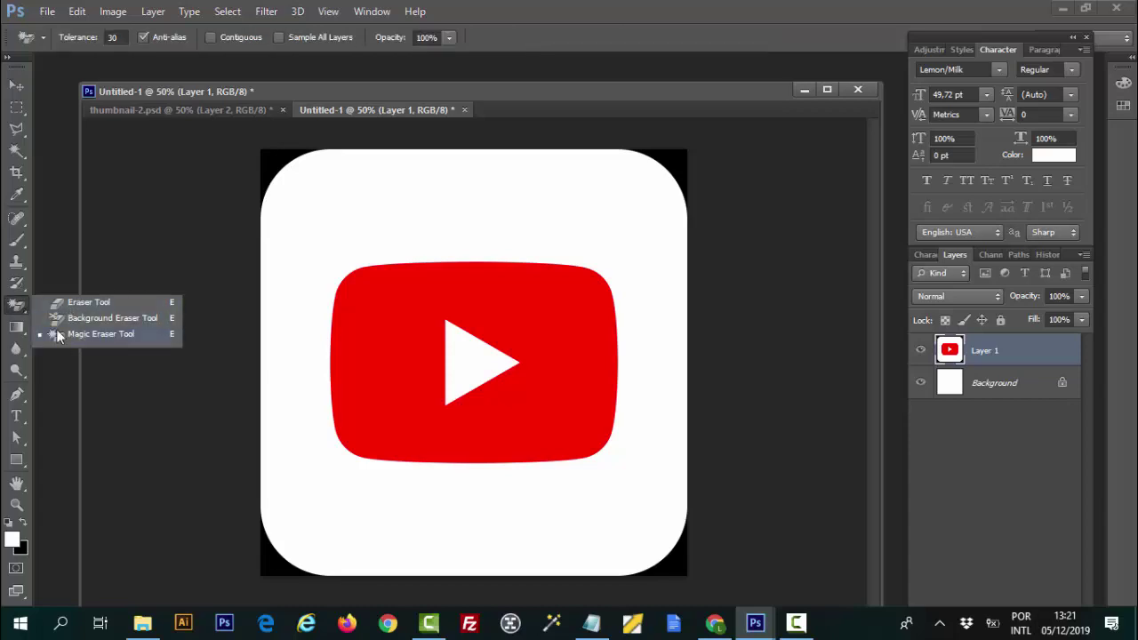
# - Magic-erase the white backdrop around the red icon, undoing an erase that removed the triangle
pyautogui.click(78, 330)
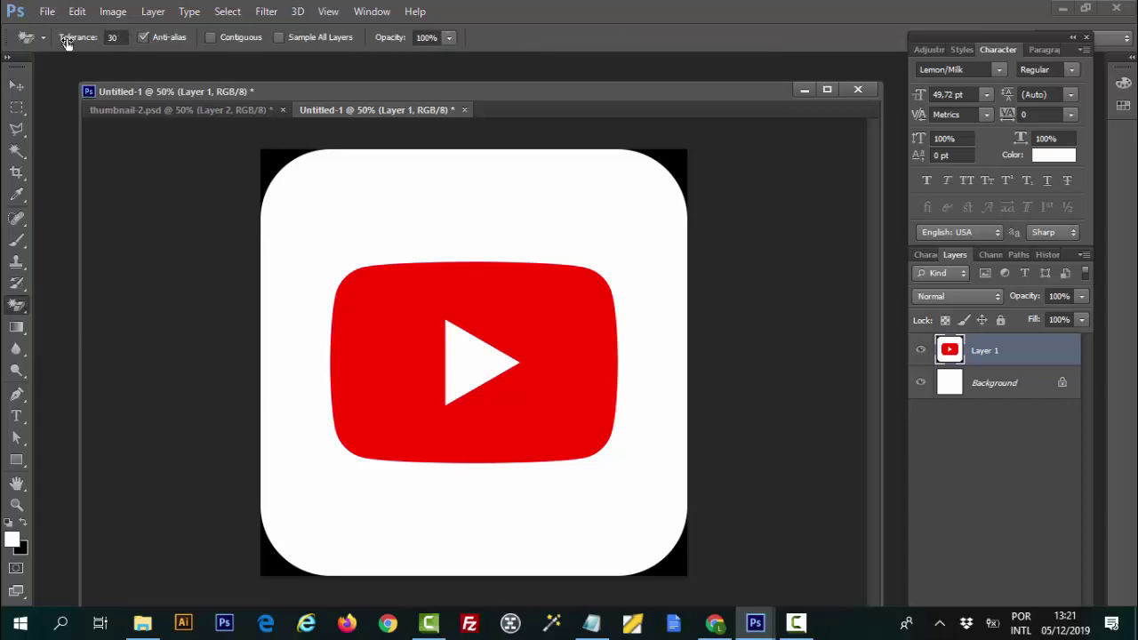
pyautogui.click(112, 37)
pyautogui.click(594, 243)
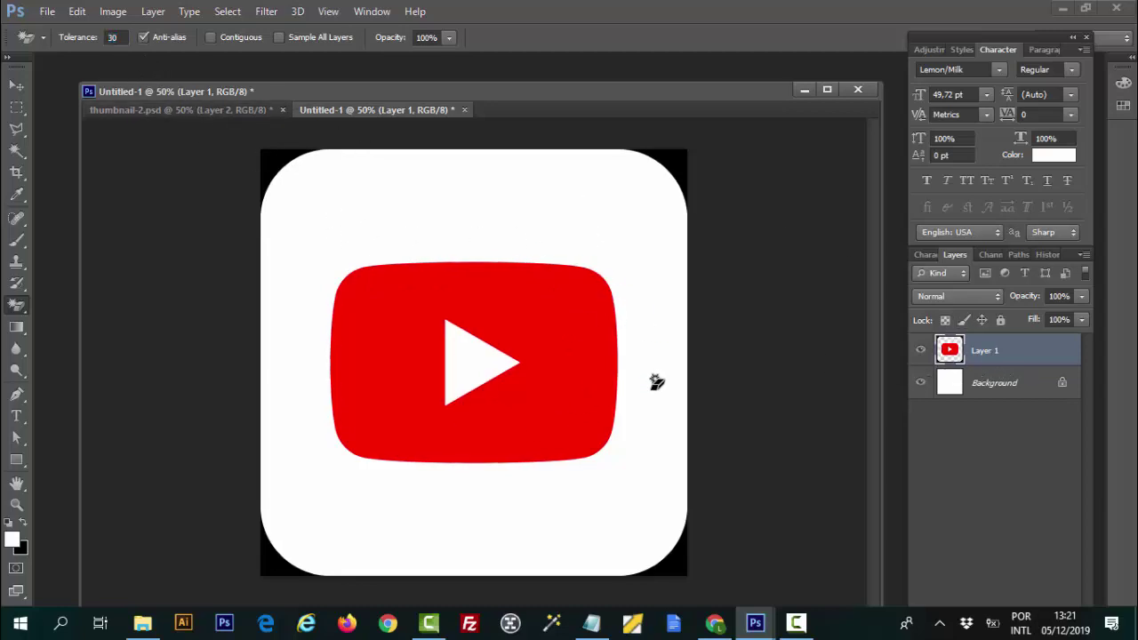
pyautogui.click(920, 383)
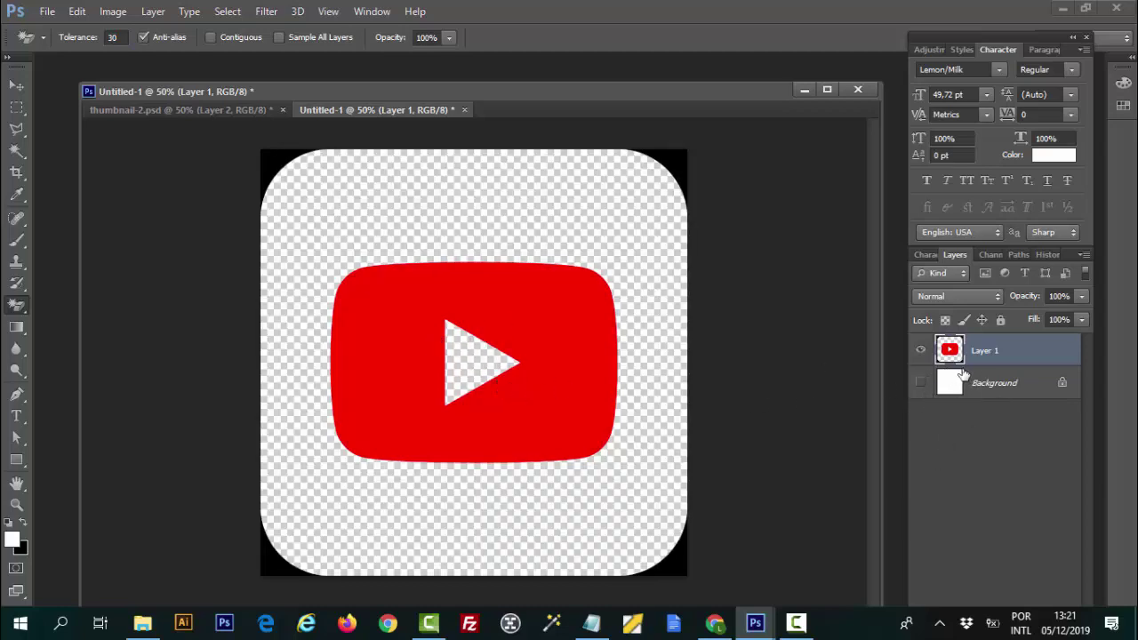
pyautogui.hotkey('ctrl', 'alt', 'z')
pyautogui.hotkey('ctrl', 'alt', 'z')
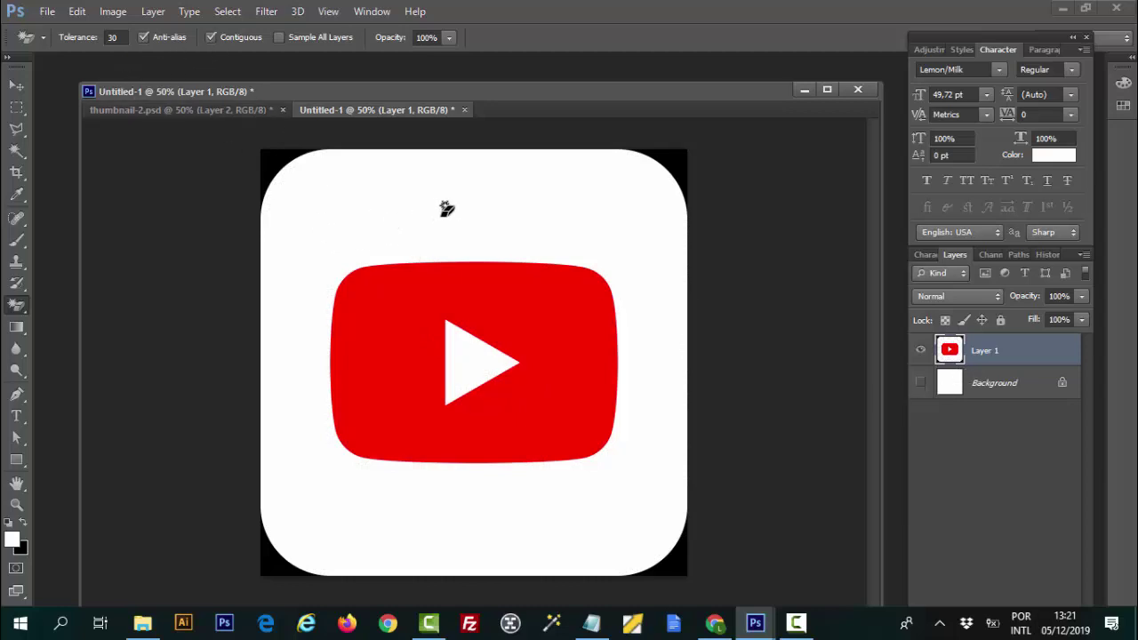
pyautogui.click(513, 234)
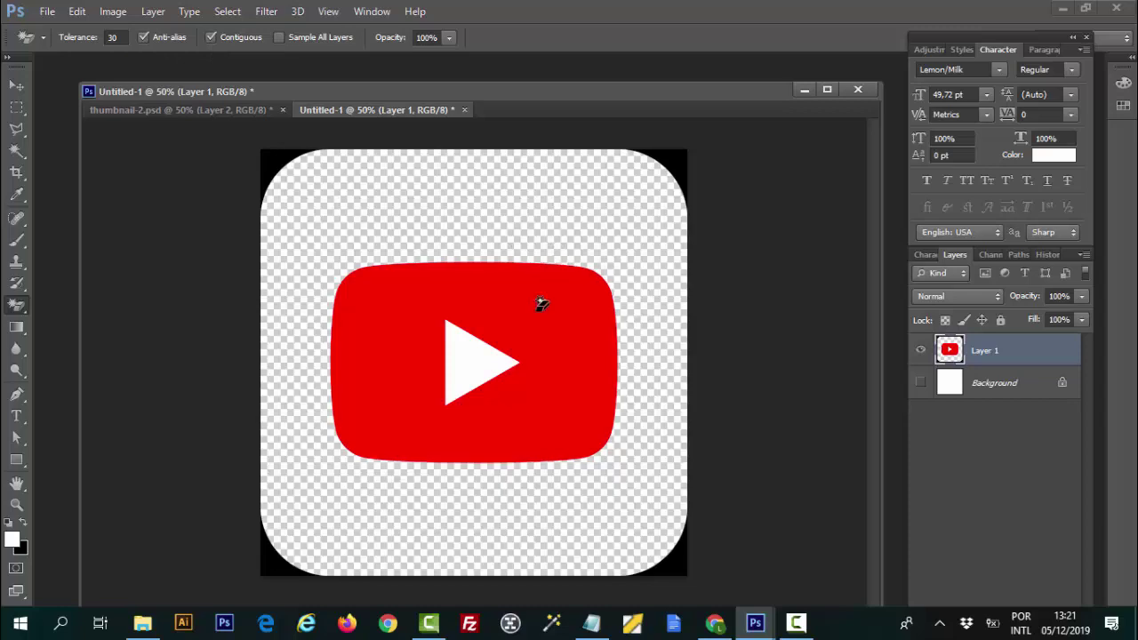
pyautogui.click(920, 382)
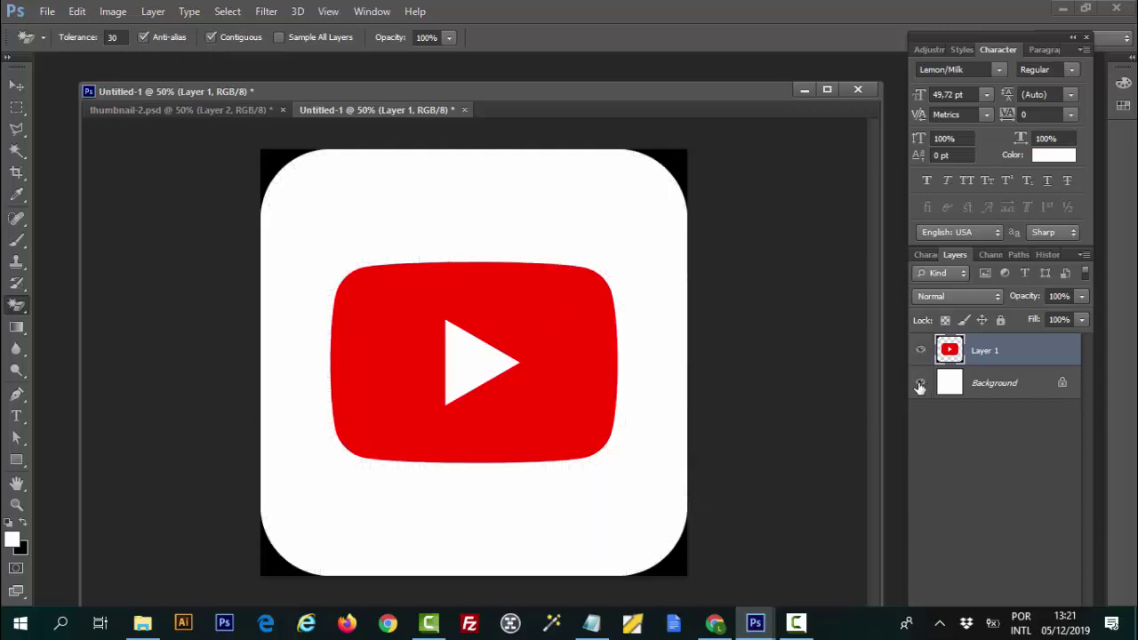
pyautogui.click(921, 382)
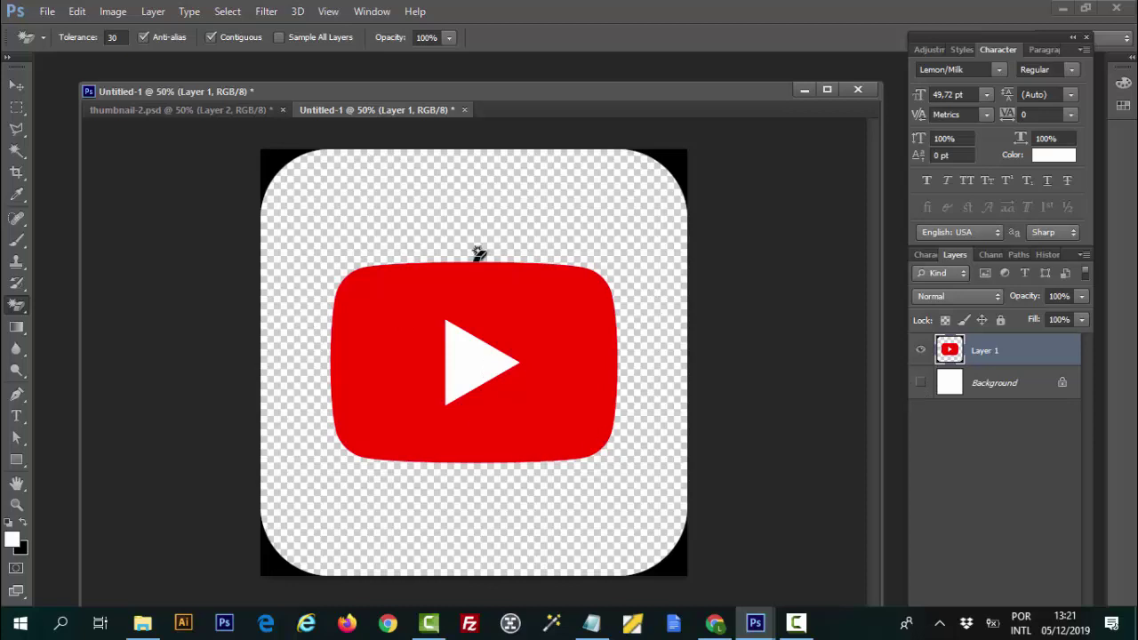
# - Erase the four black corners, undoing a stray erasure of the red shape, and float the document
pyautogui.click(468, 392)
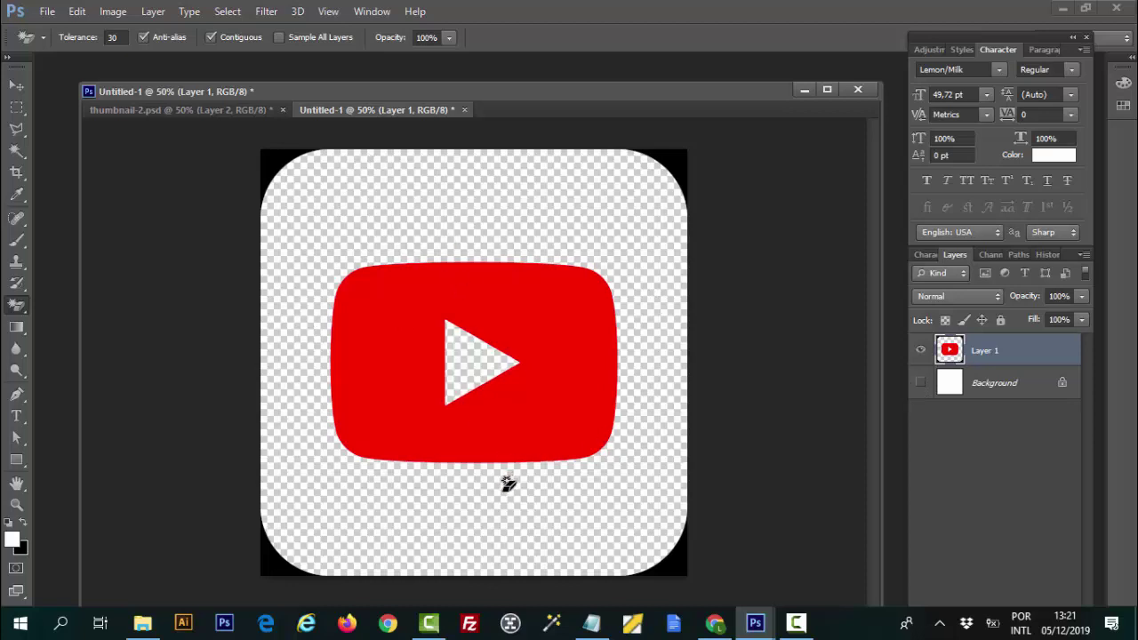
pyautogui.click(552, 351)
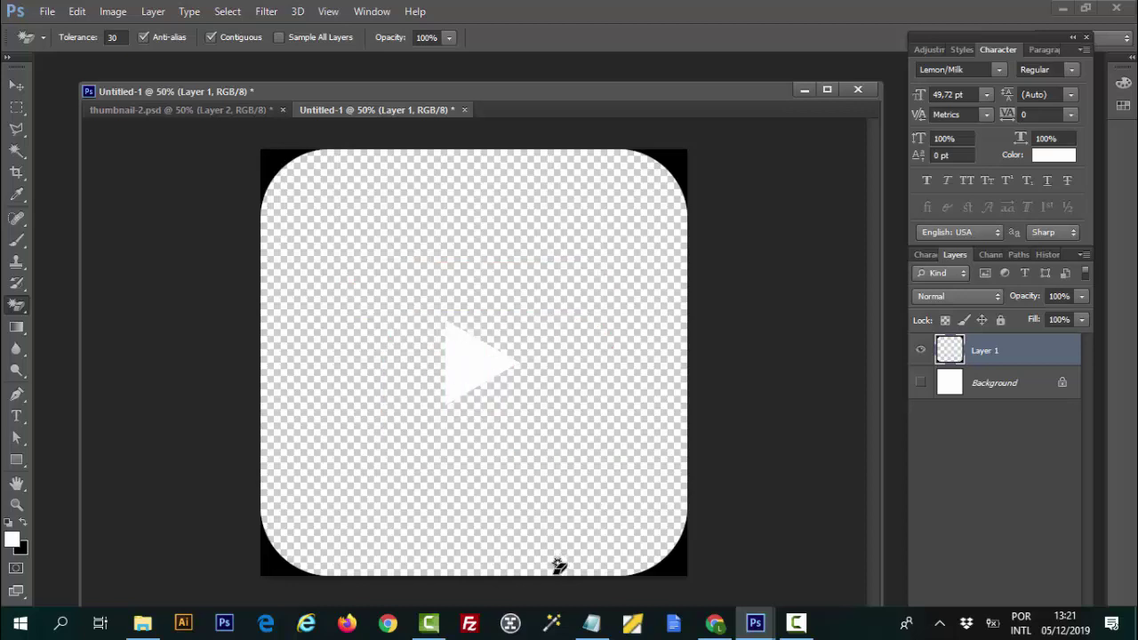
pyautogui.hotkey('ctrl', 'z')
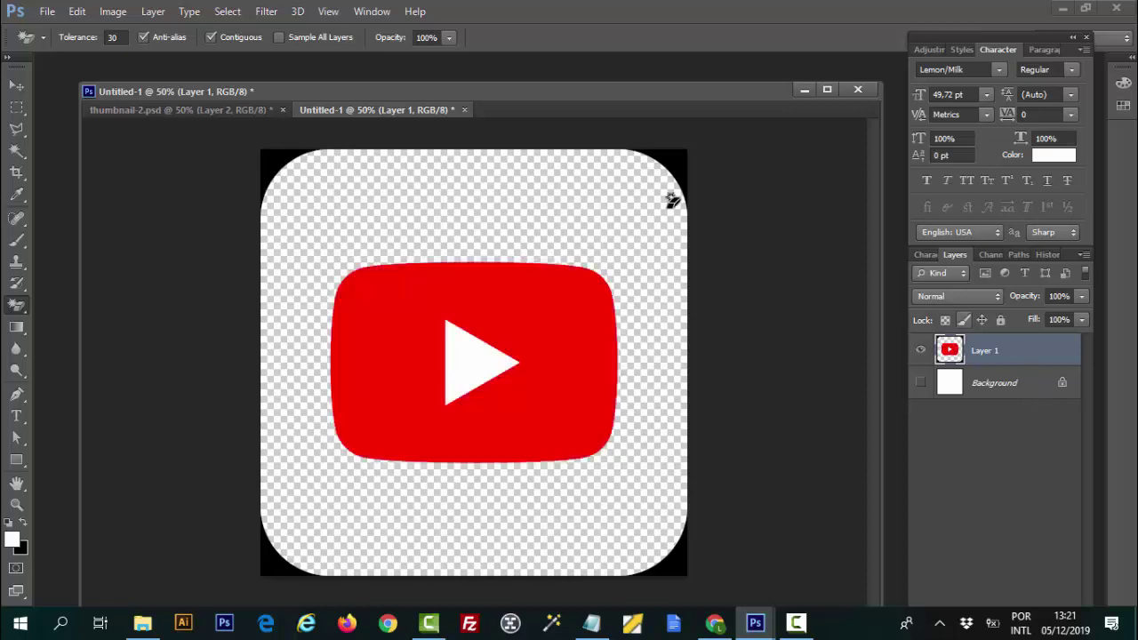
pyautogui.click(685, 162)
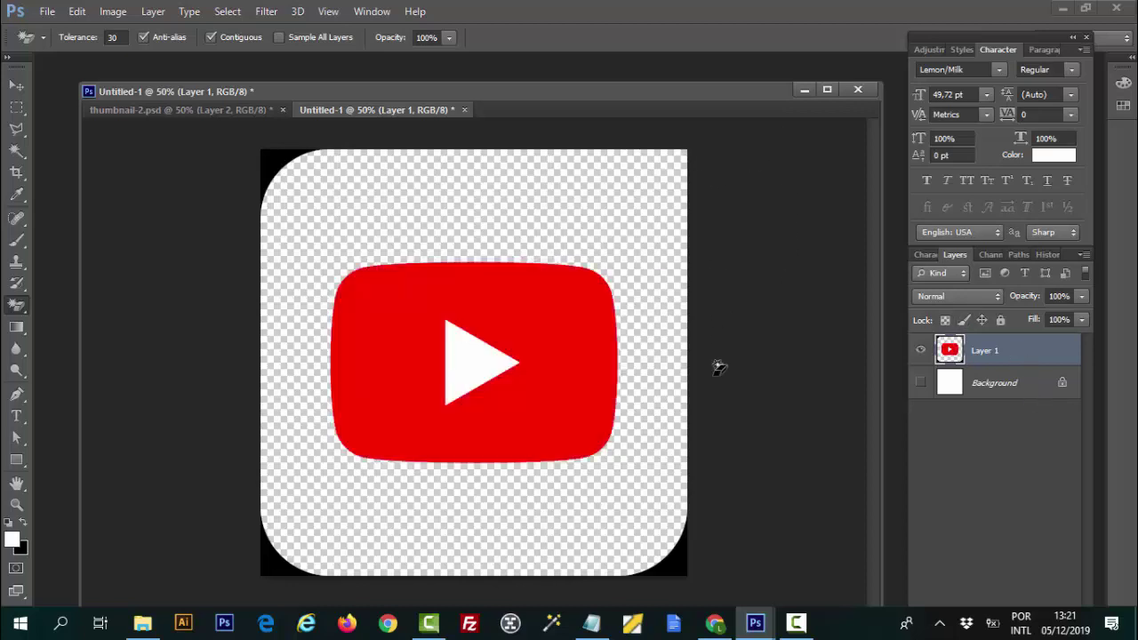
pyautogui.click(274, 178)
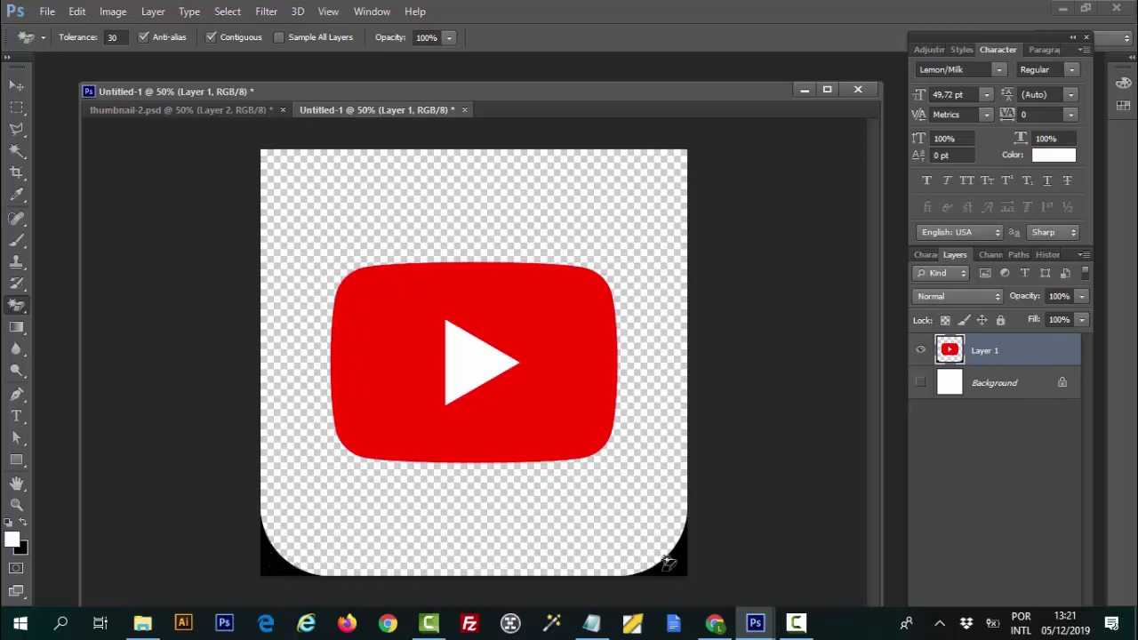
pyautogui.click(672, 563)
pyautogui.click(273, 557)
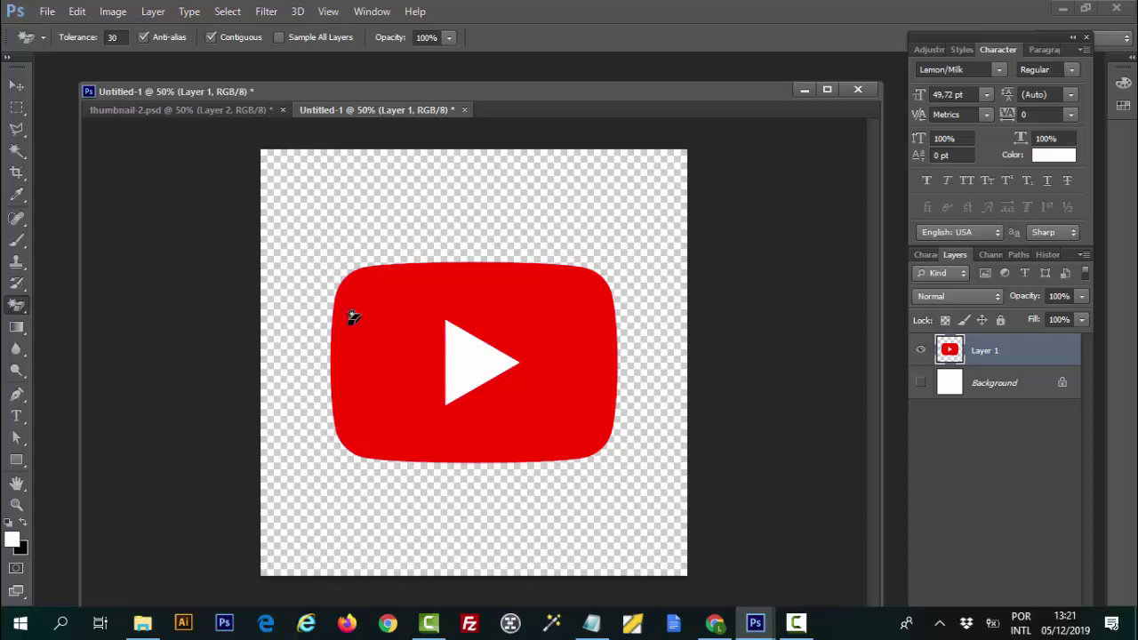
pyautogui.moveTo(373, 112)
pyautogui.mouseDown()
pyautogui.moveTo(454, 152)
pyautogui.moveTo(424, 116)
pyautogui.mouseUp()
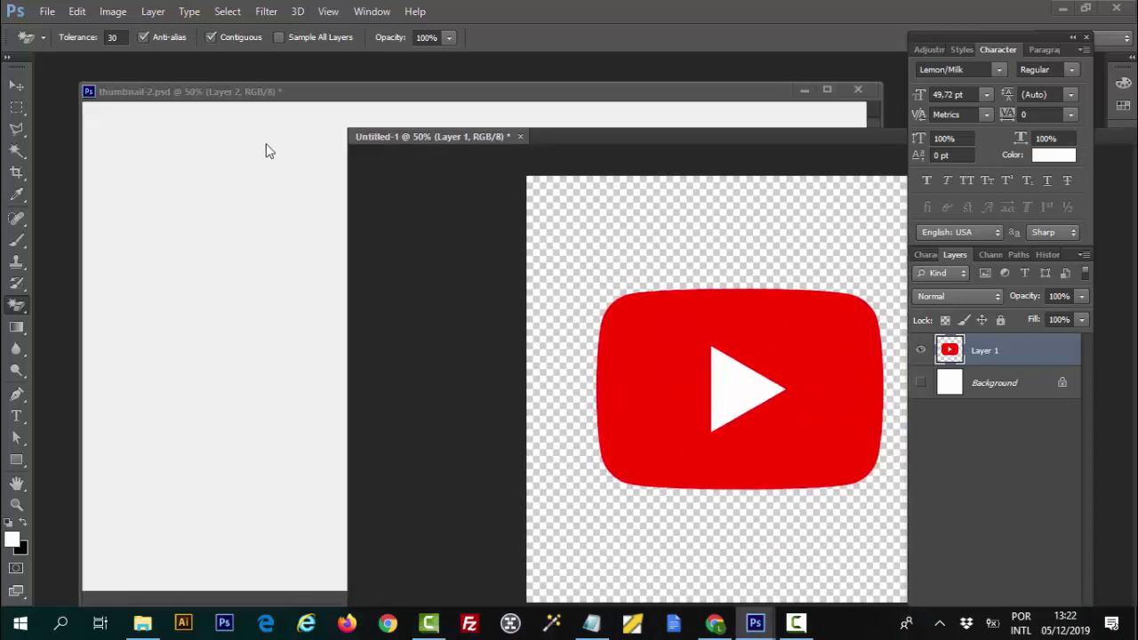
# - Drag the selected YouTube icon into thumbnail-2 and close Untitled-1 without saving
pyautogui.click(16, 107)
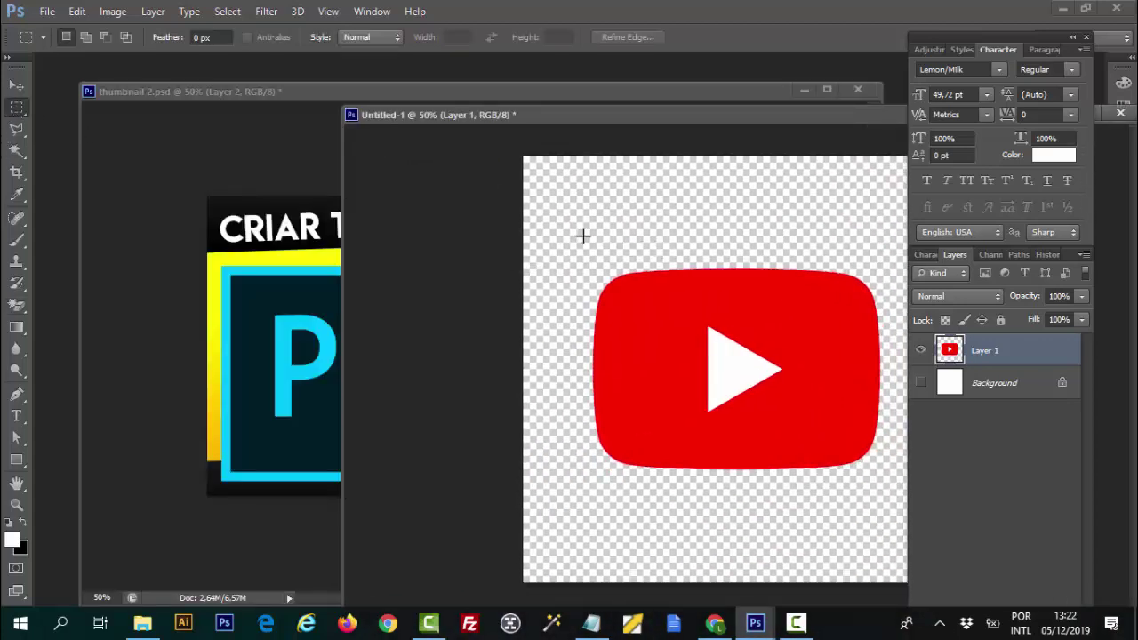
pyautogui.moveTo(582, 236); pyautogui.dragTo(888, 478)
pyautogui.click(15, 87)
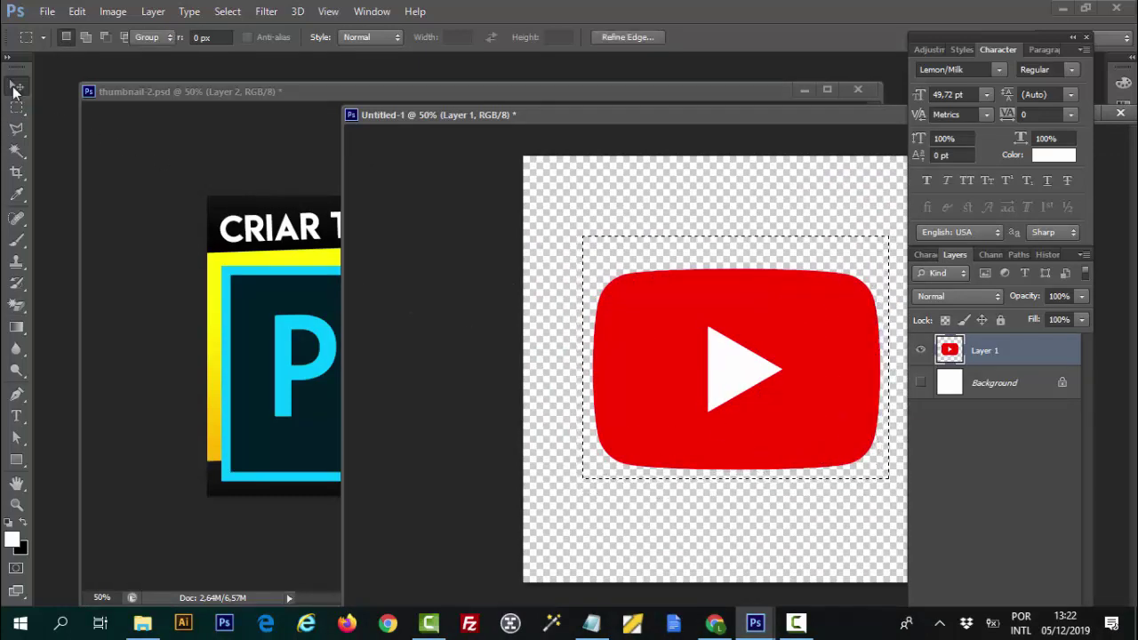
pyautogui.moveTo(686, 372); pyautogui.dragTo(259, 364)
pyautogui.click(903, 328)
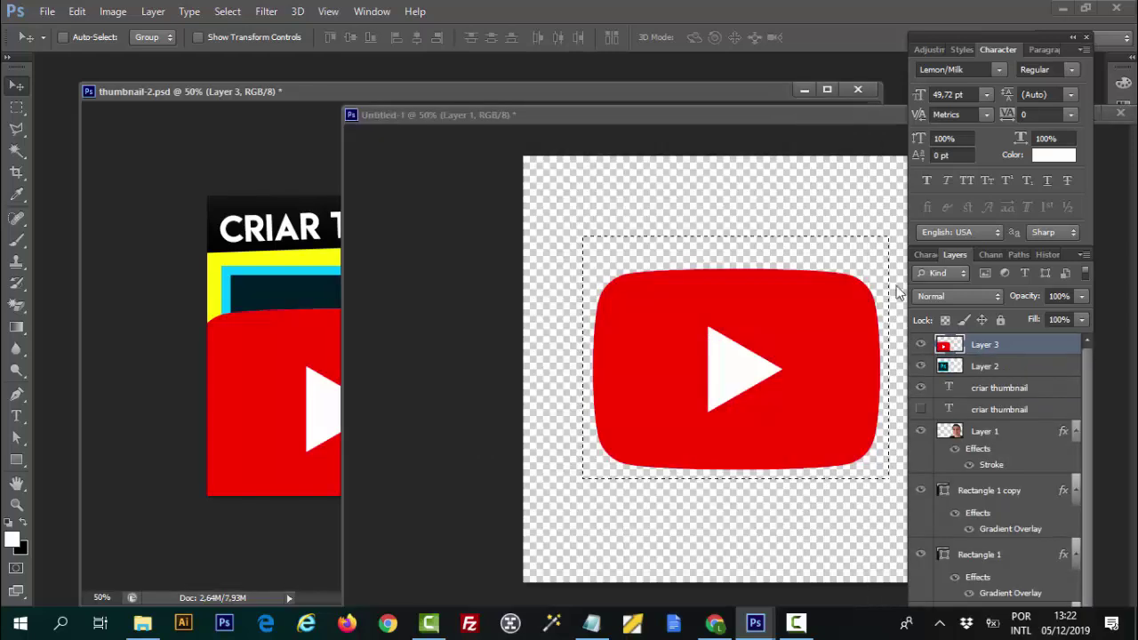
pyautogui.moveTo(836, 120); pyautogui.dragTo(579, 173)
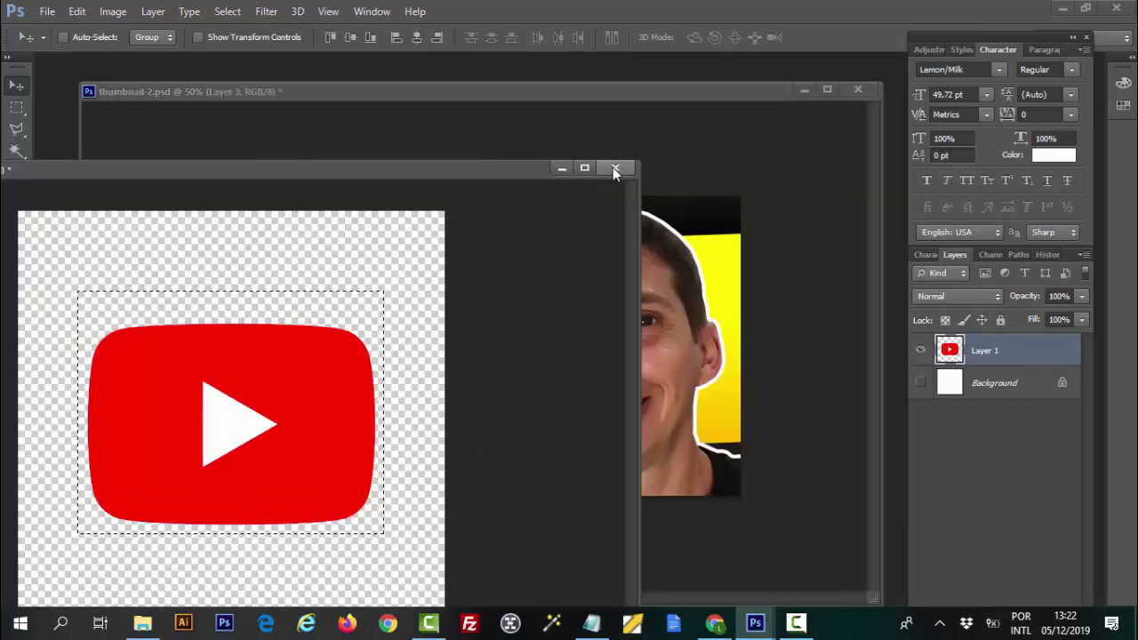
pyautogui.click(612, 167)
pyautogui.click(577, 248)
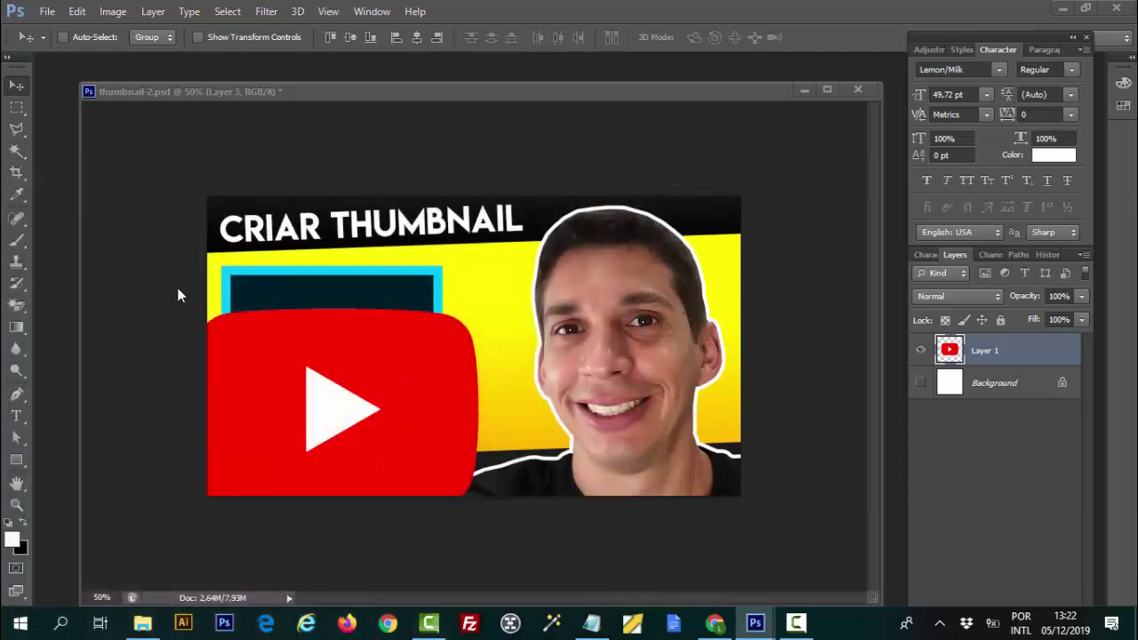
# - Scale the YouTube icon to about 41% and position it above the Ps logo beside the face
pyautogui.moveTo(448, 360); pyautogui.dragTo(499, 339)
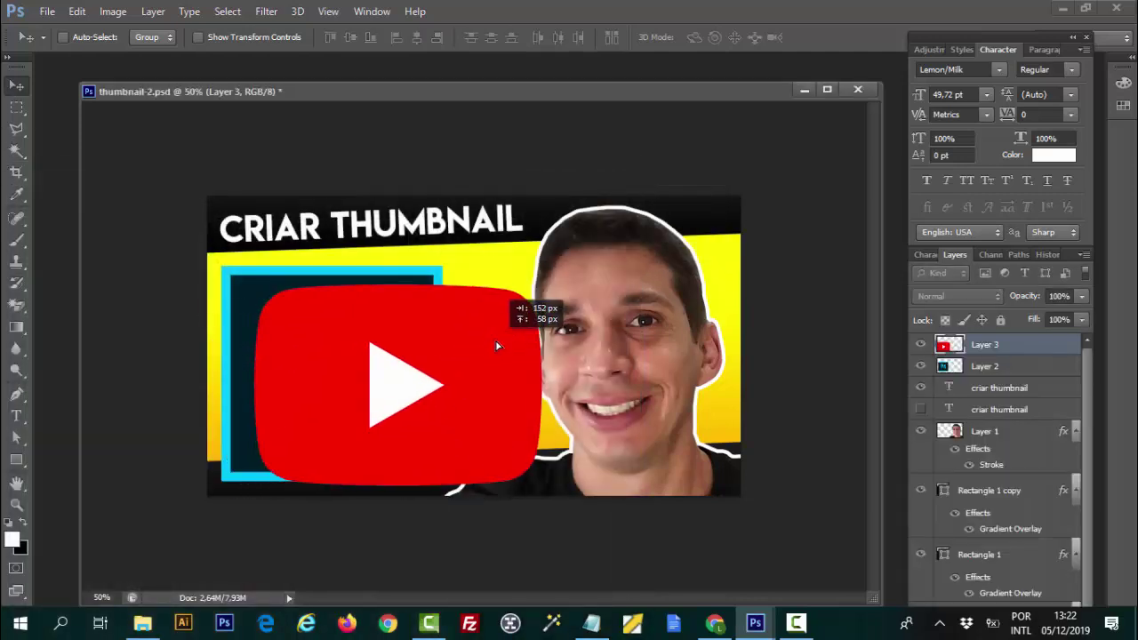
pyautogui.hotkey('ctrl', '1')
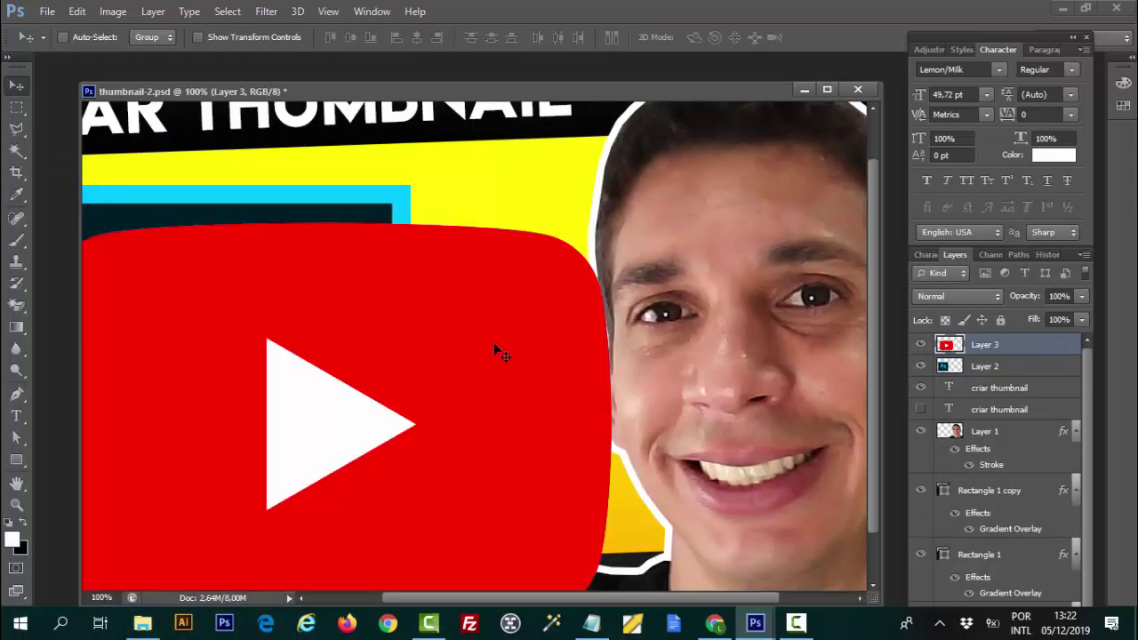
pyautogui.moveTo(449, 299); pyautogui.dragTo(452, 279)
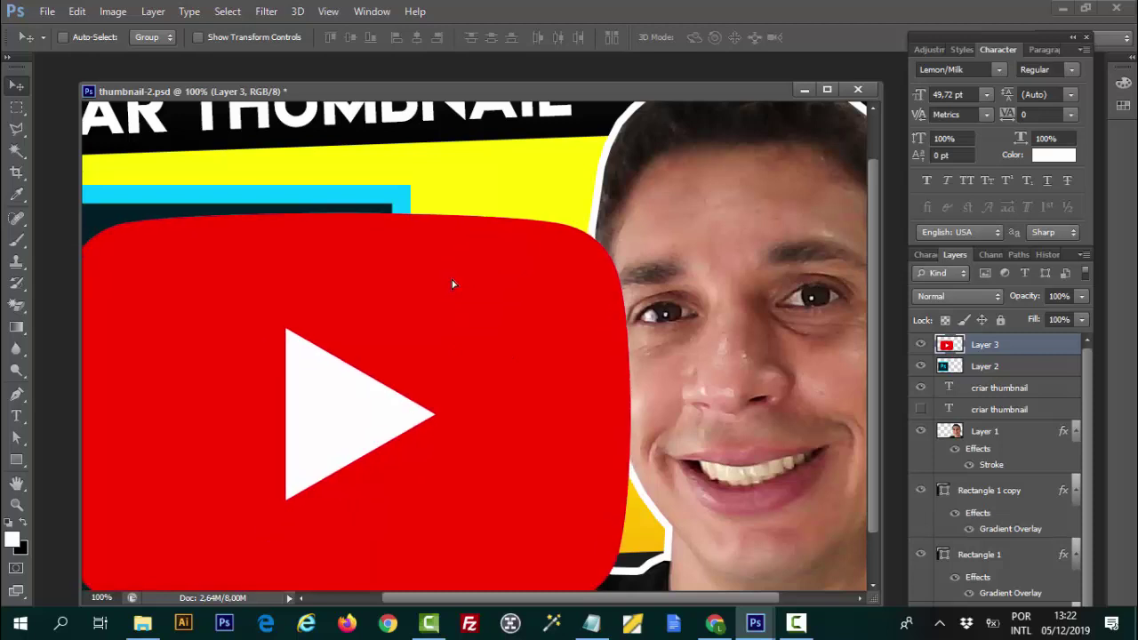
pyautogui.hotkey('ctrl', '-')
pyautogui.hotkey('ctrl', '-')
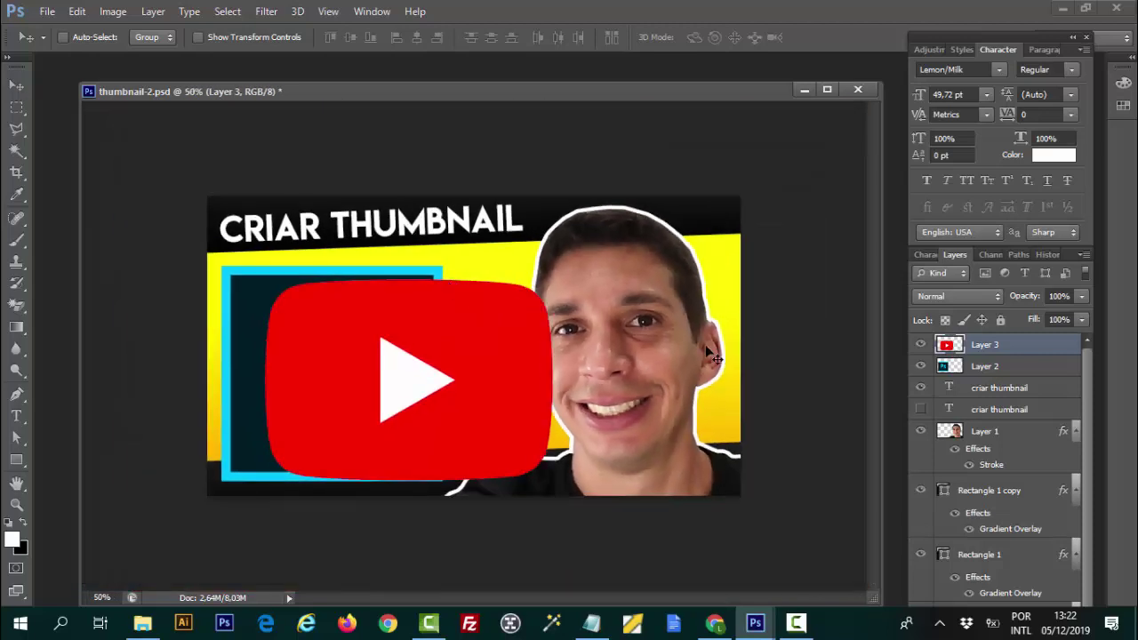
pyautogui.hotkey('ctrl', 't')
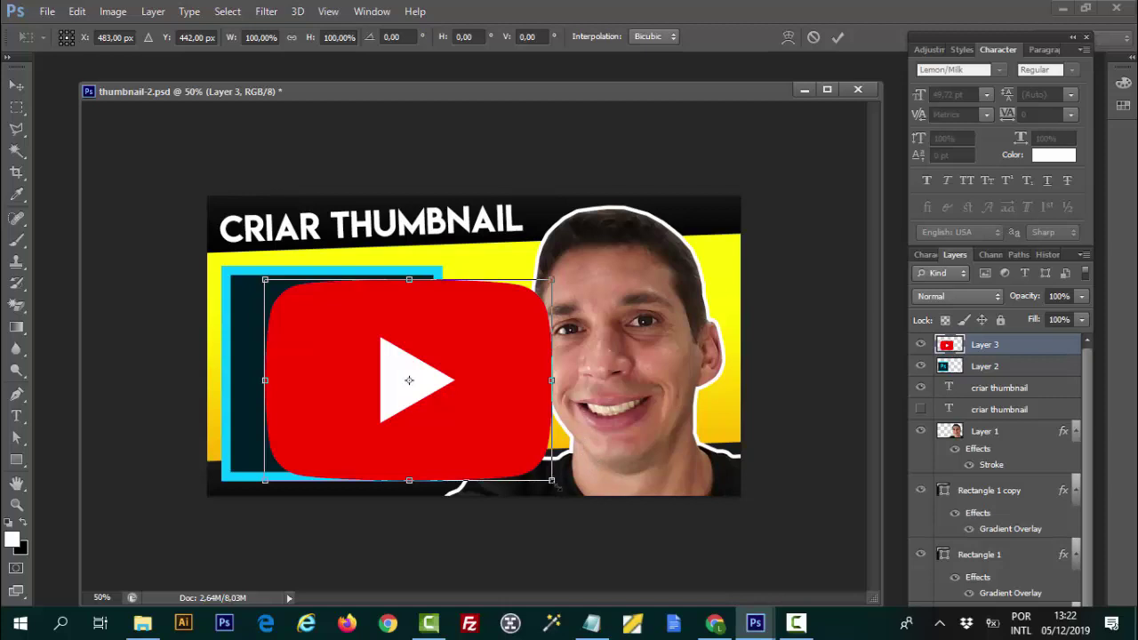
pyautogui.moveTo(552, 481)
pyautogui.mouseDown()
pyautogui.moveTo(382, 360)
pyautogui.moveTo(506, 303)
pyautogui.mouseUp()
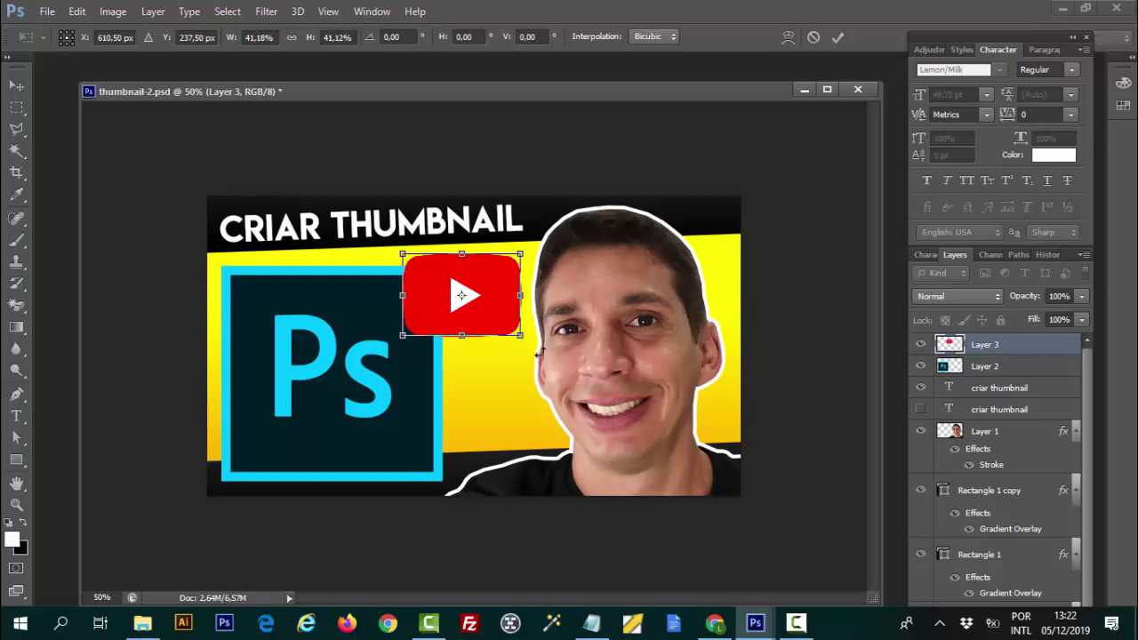
pyautogui.press('Return')
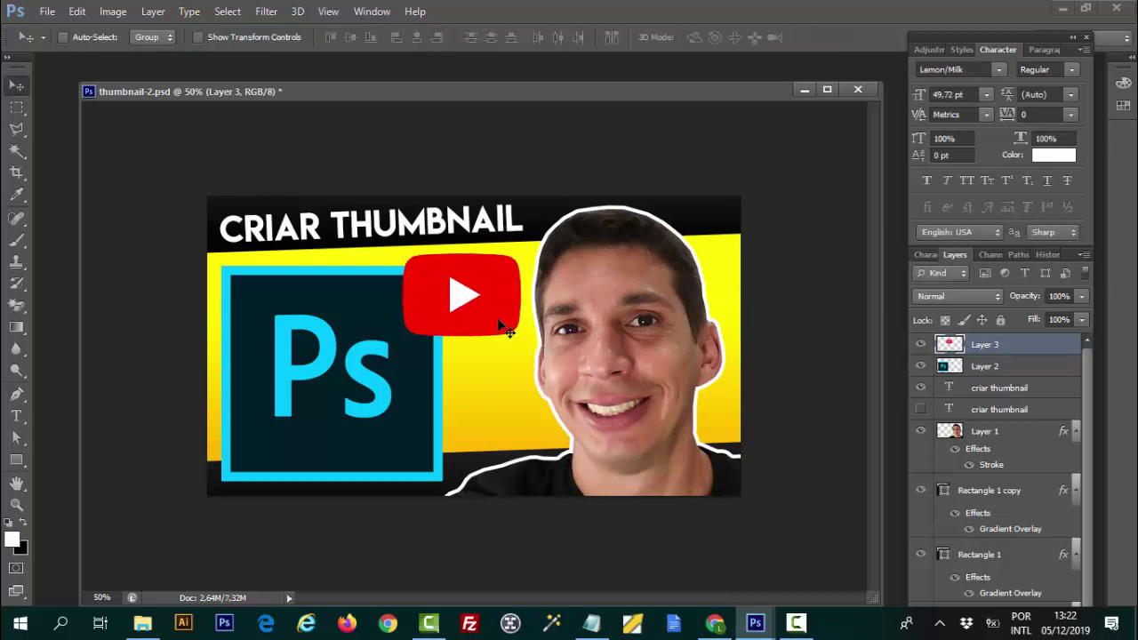
pyautogui.moveTo(499, 322); pyautogui.dragTo(505, 328)
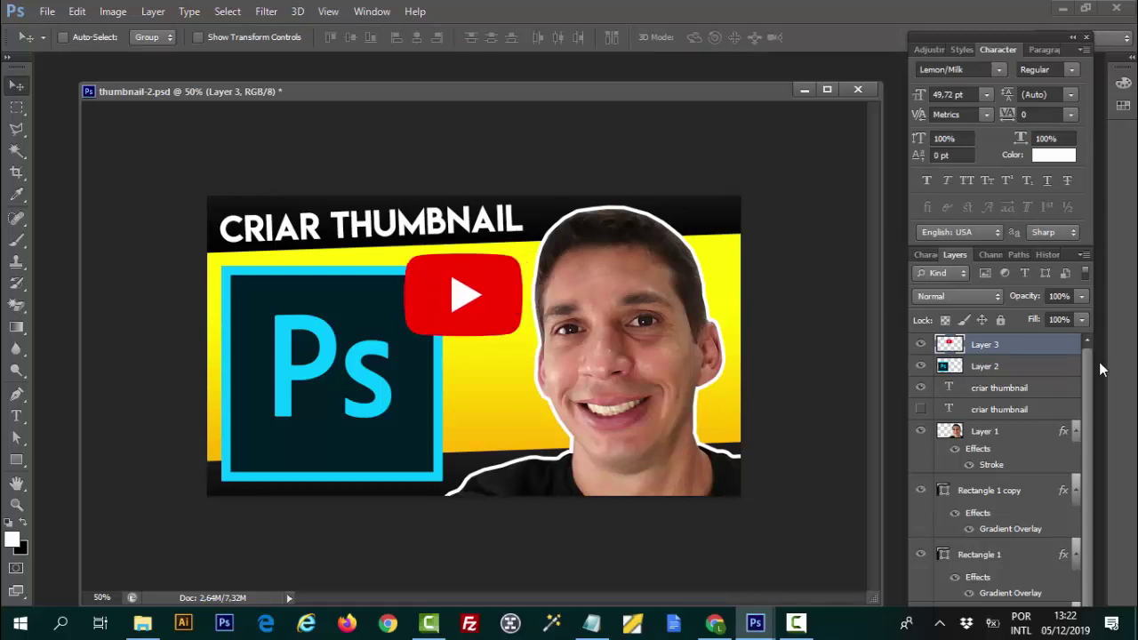
pyautogui.click(1057, 371)
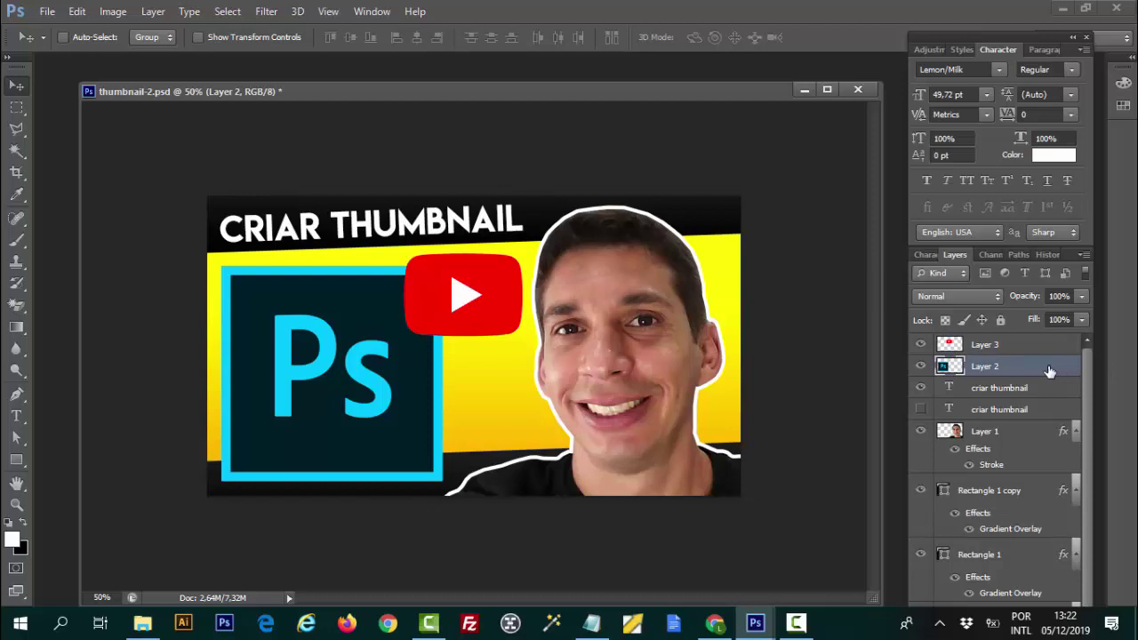
pyautogui.click(921, 367)
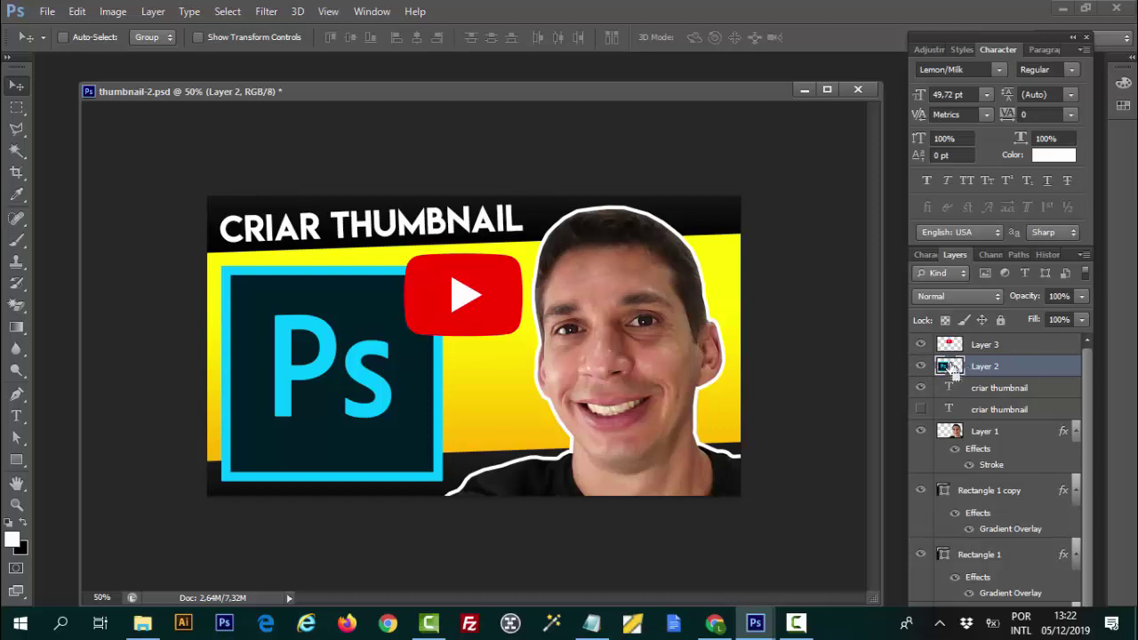
# - Load and clear the Ps logo and person cutout selections, then reselect the Ps logo Layer 2
pyautogui.keyDown('ctrl'); pyautogui.click(951, 366); pyautogui.keyUp('ctrl')
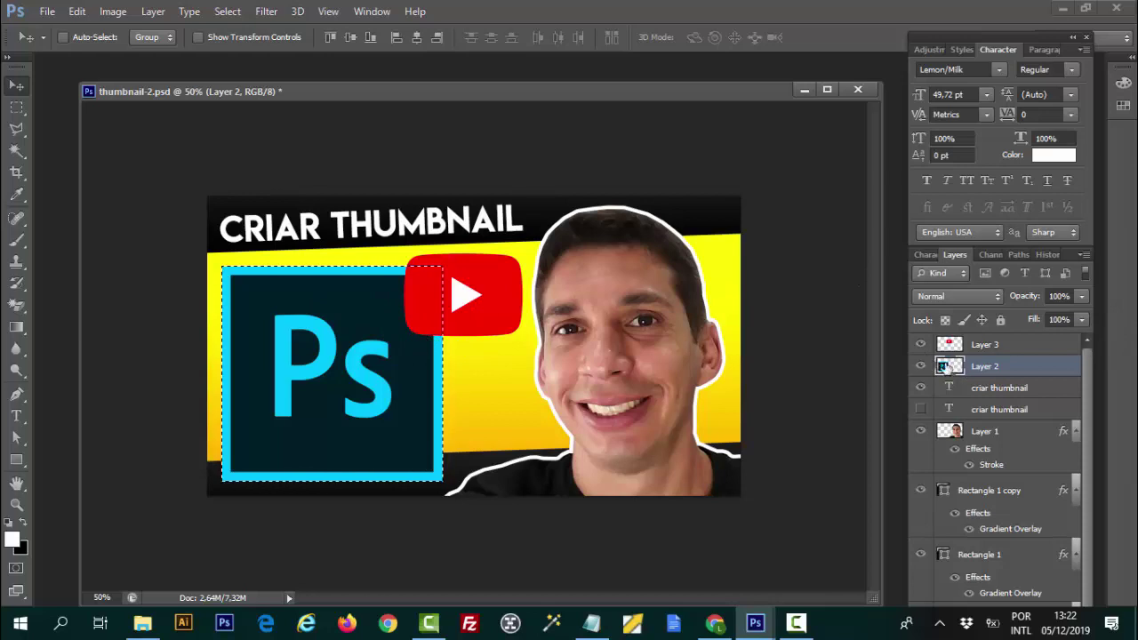
pyautogui.click(960, 434)
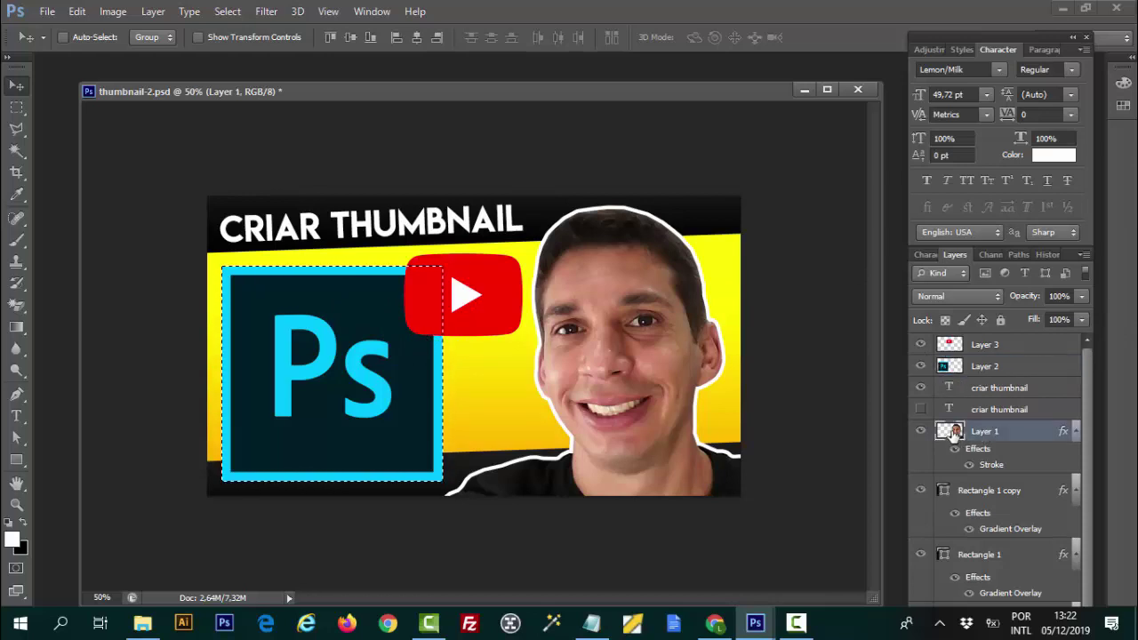
pyautogui.keyDown('ctrl'); pyautogui.click(953, 433); pyautogui.keyUp('ctrl')
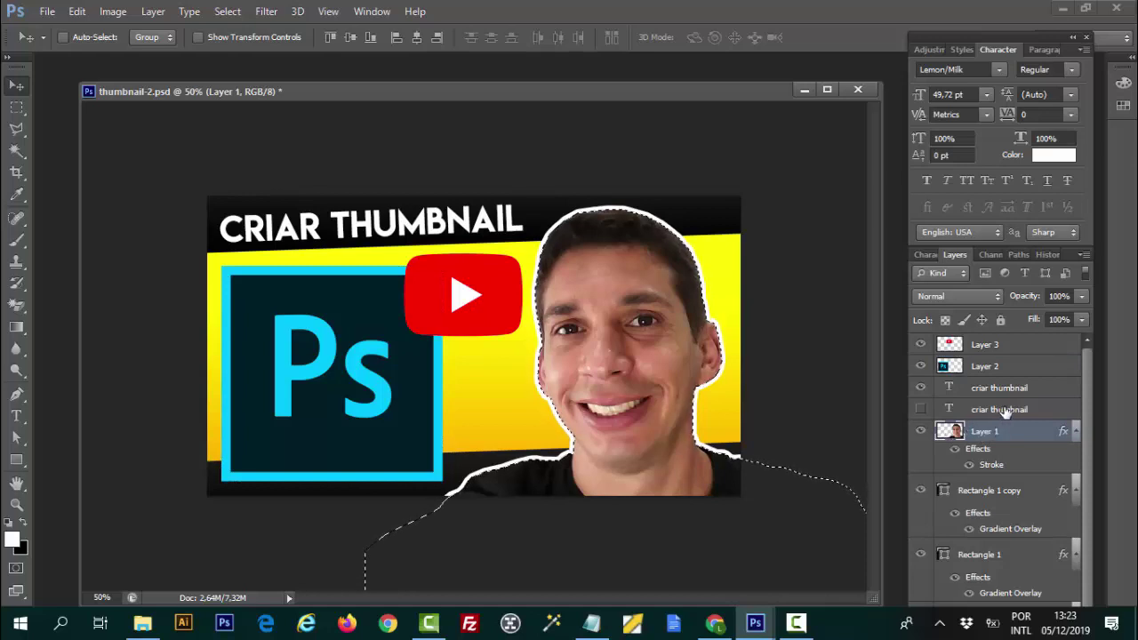
pyautogui.hotkey('ctrl', 'd')
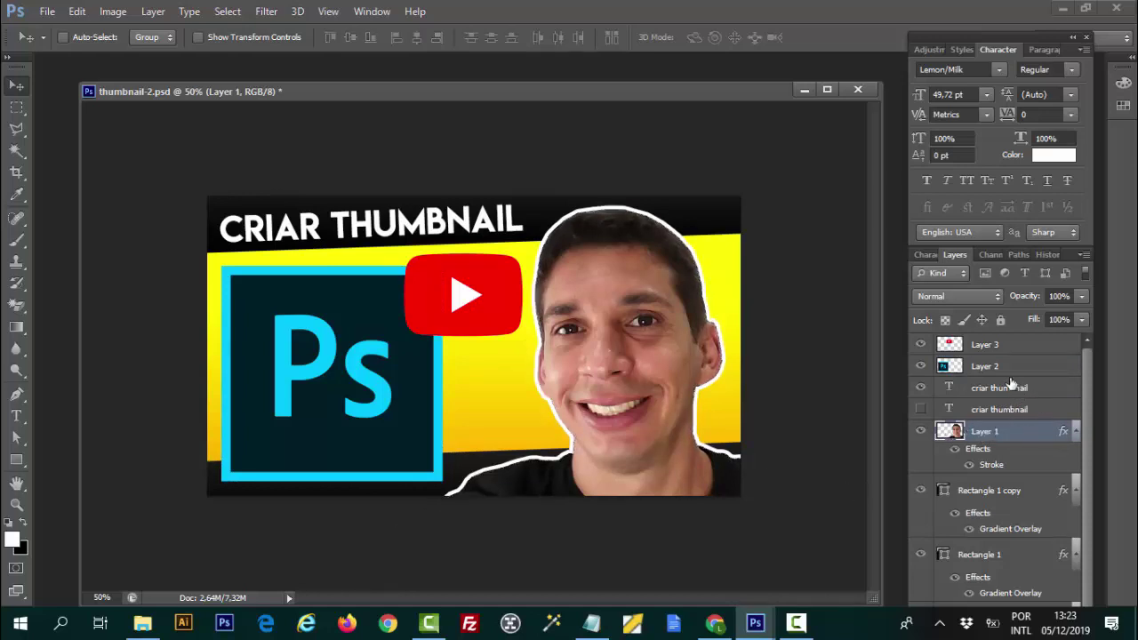
pyautogui.click(997, 368)
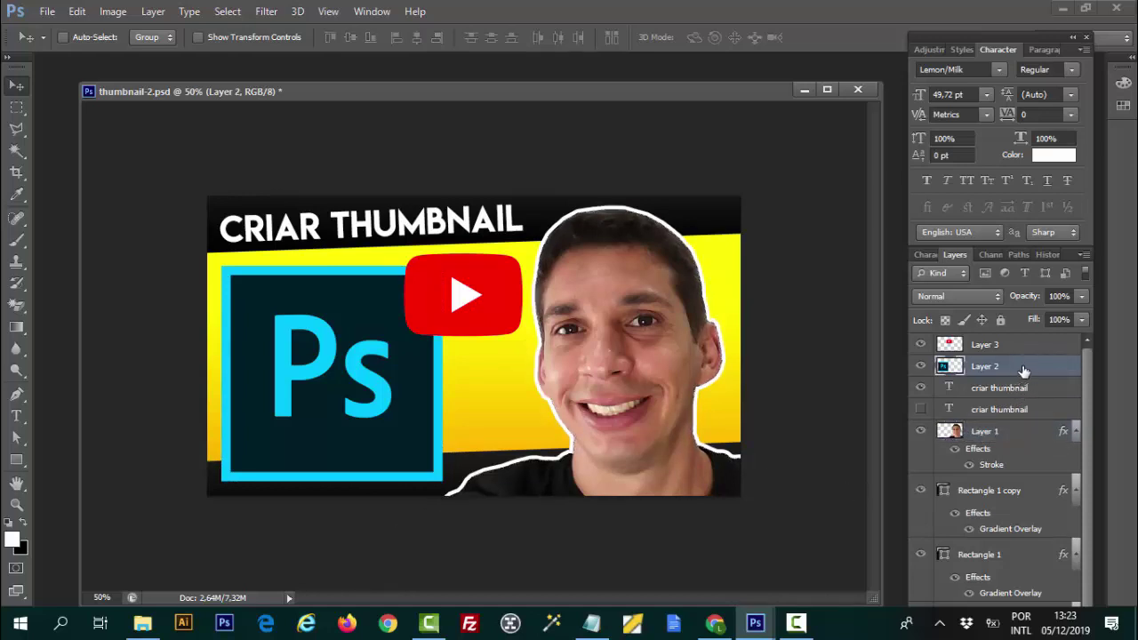
pyautogui.click(919, 366)
# - Add a drop shadow to the Ps logo with 20 px distance and 20 px size
pyautogui.doubleClick(1046, 369)
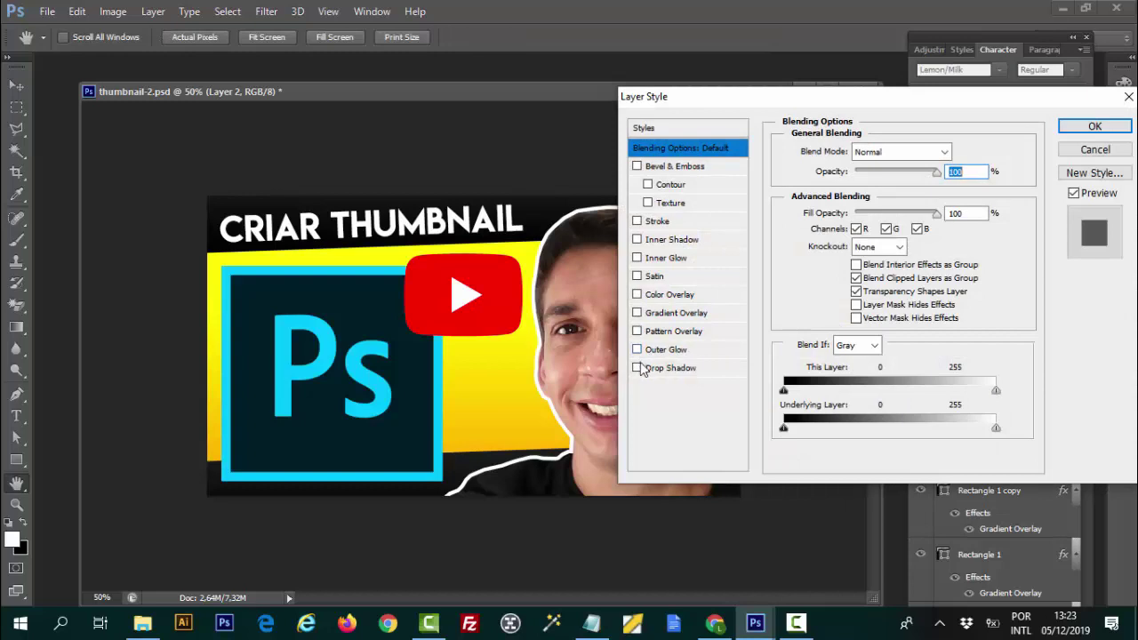
pyautogui.click(670, 368)
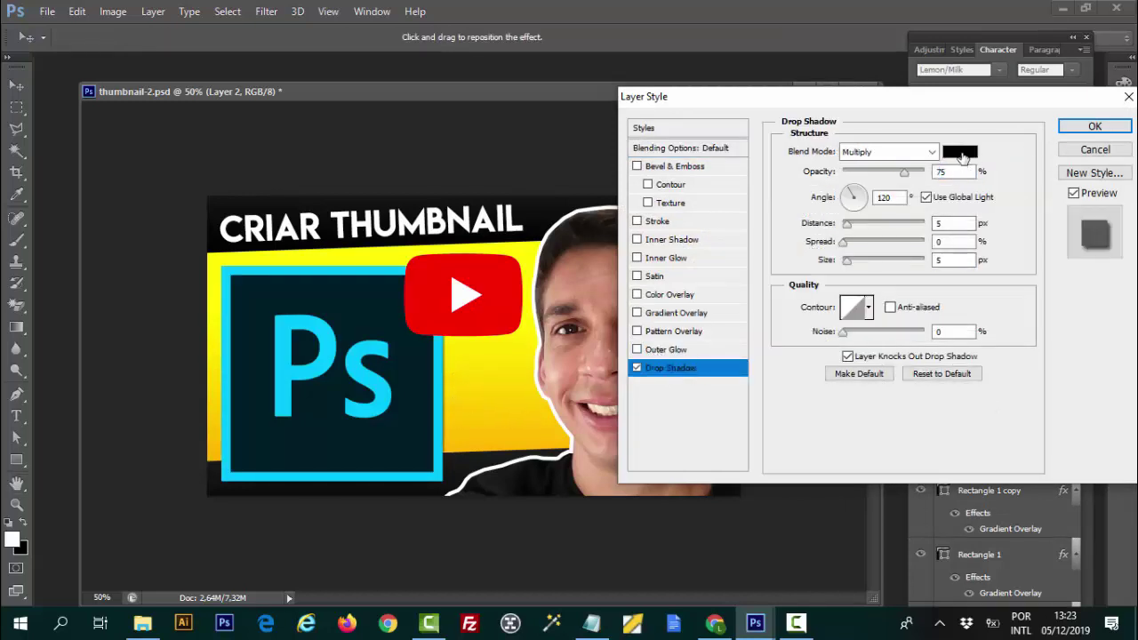
pyautogui.click(851, 230)
pyautogui.moveTo(851, 230); pyautogui.dragTo(863, 226)
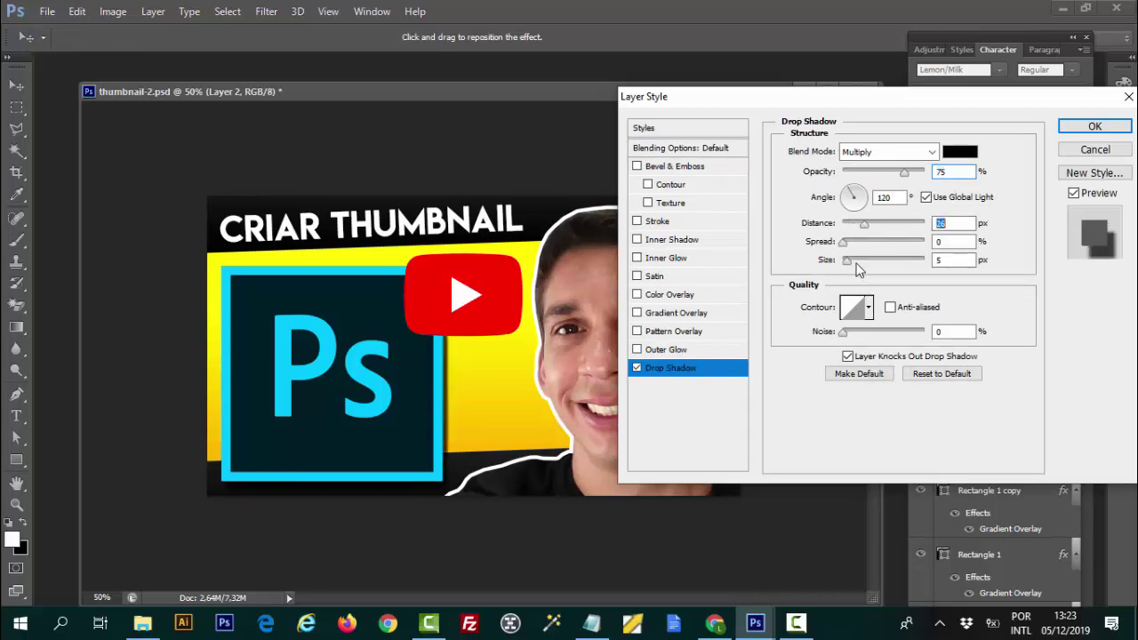
pyautogui.moveTo(849, 257); pyautogui.dragTo(861, 271)
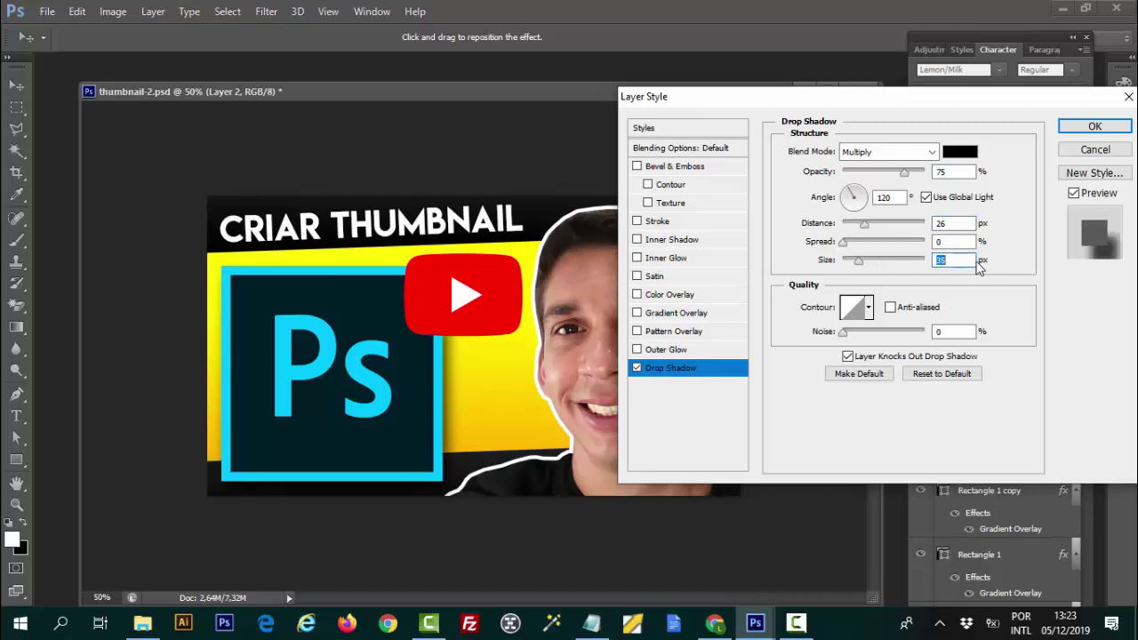
pyautogui.write('20')
pyautogui.click(949, 223)
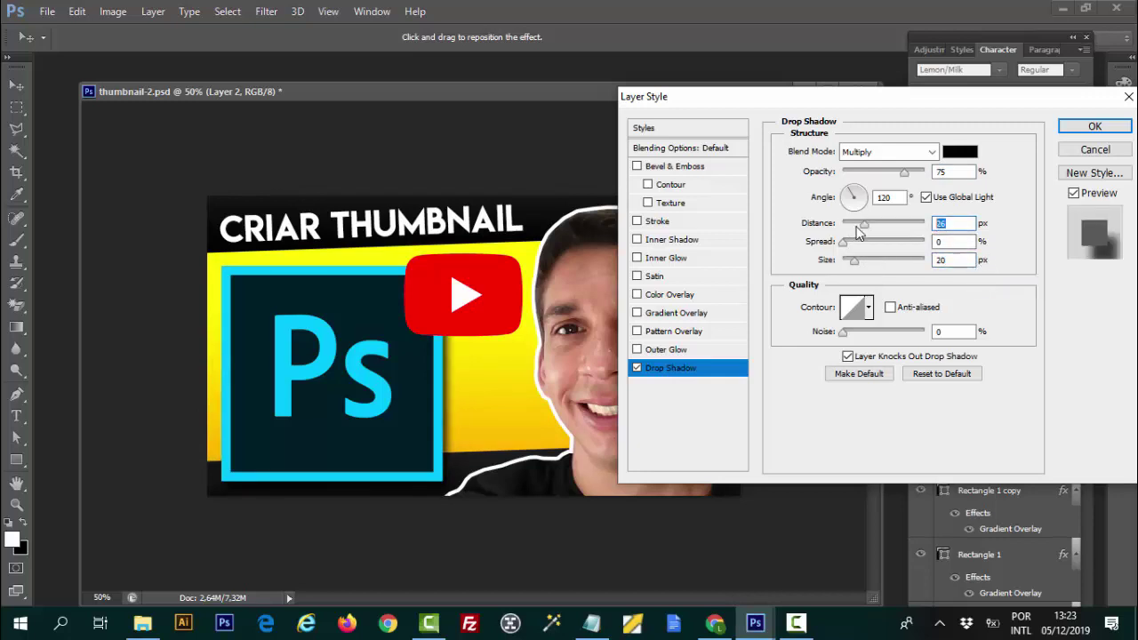
pyautogui.write('20')
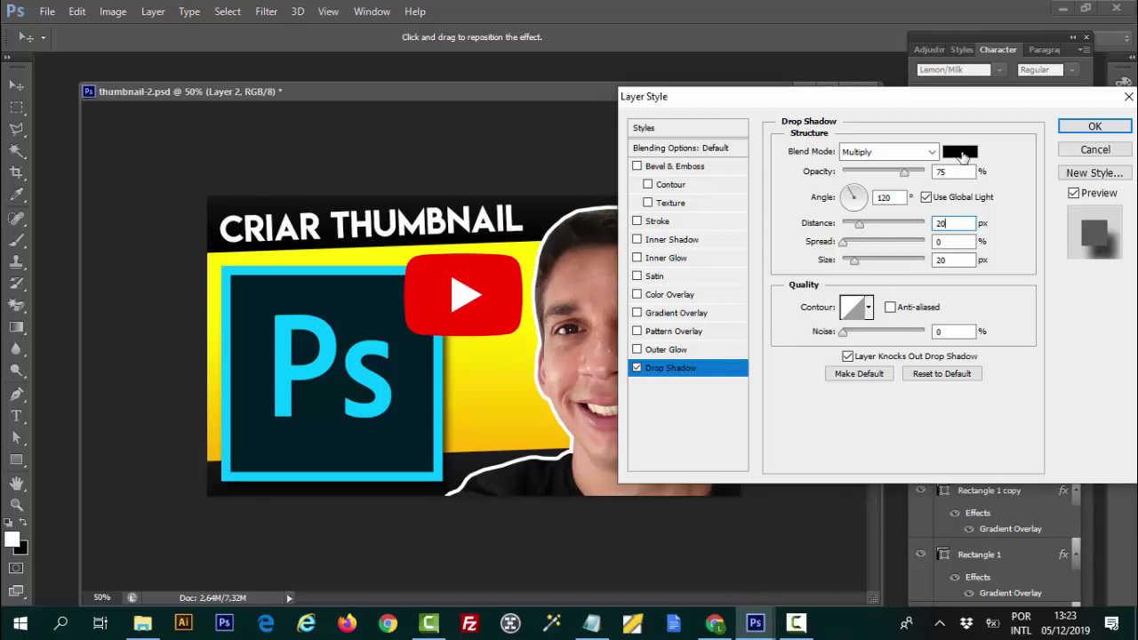
# - Set the shadow to 75% opacity and olive 6d5b00 colour, then apply it
pyautogui.click(959, 152)
pyautogui.click(1022, 245)
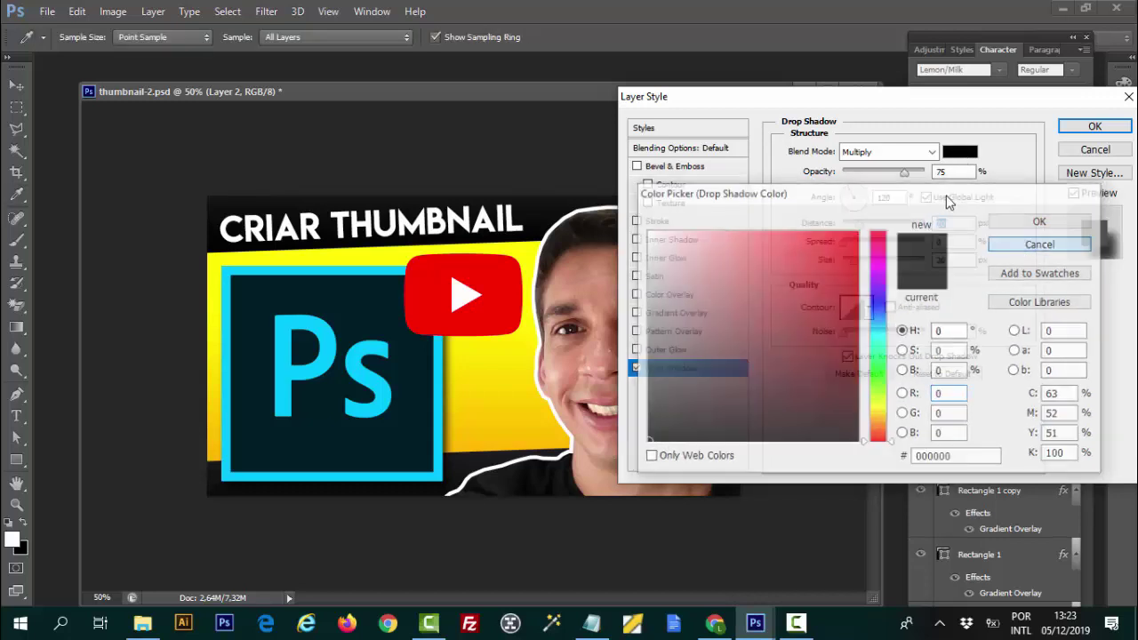
pyautogui.moveTo(917, 180)
pyautogui.mouseDown()
pyautogui.moveTo(940, 182)
pyautogui.moveTo(775, 193)
pyautogui.moveTo(899, 193)
pyautogui.mouseUp()
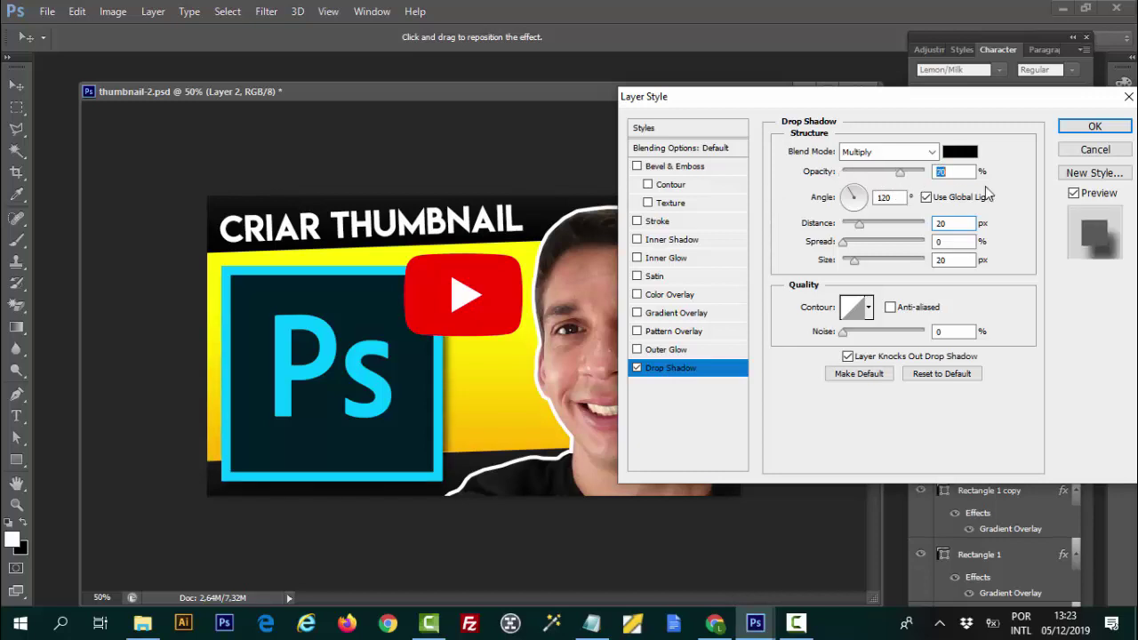
pyautogui.write('75')
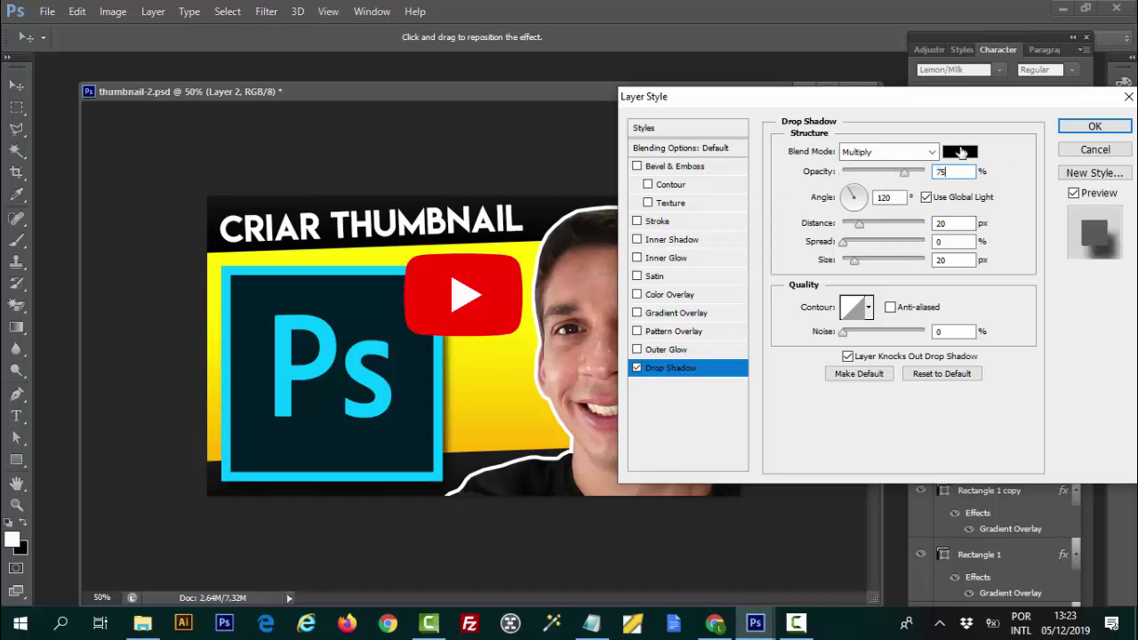
pyautogui.click(960, 152)
pyautogui.click(495, 402)
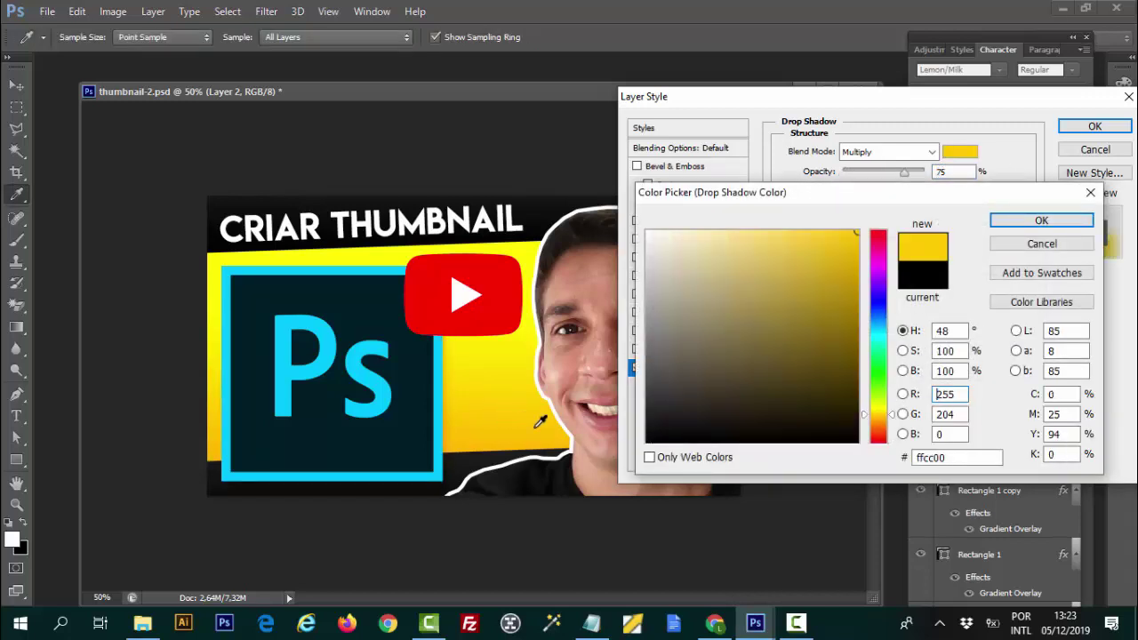
pyautogui.moveTo(832, 347); pyautogui.dragTo(858, 374)
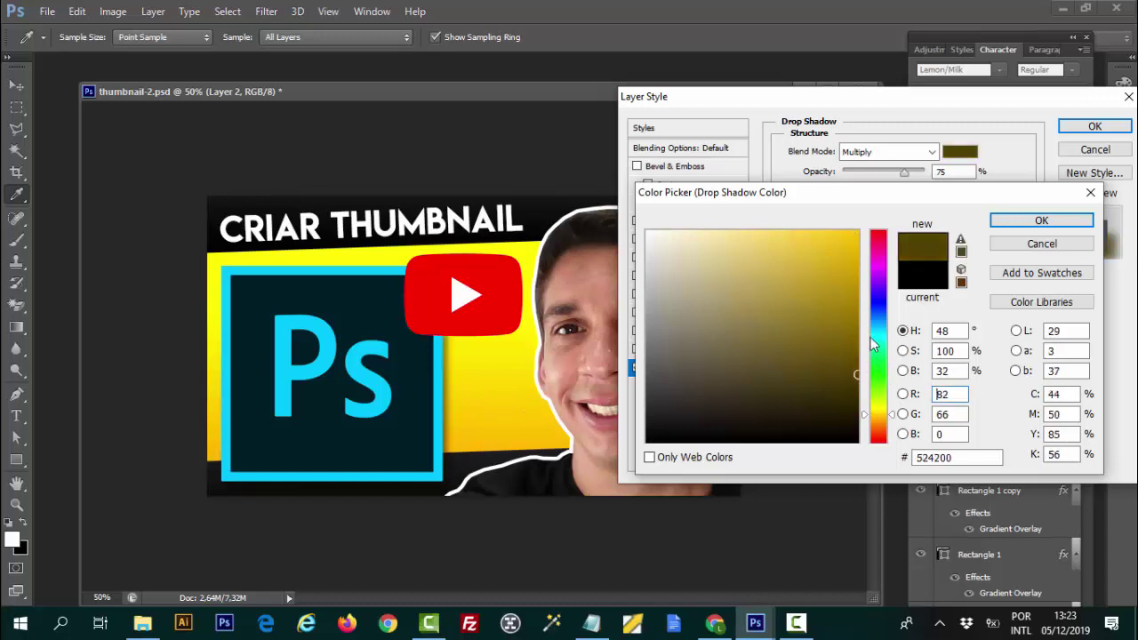
pyautogui.moveTo(843, 293); pyautogui.dragTo(881, 367)
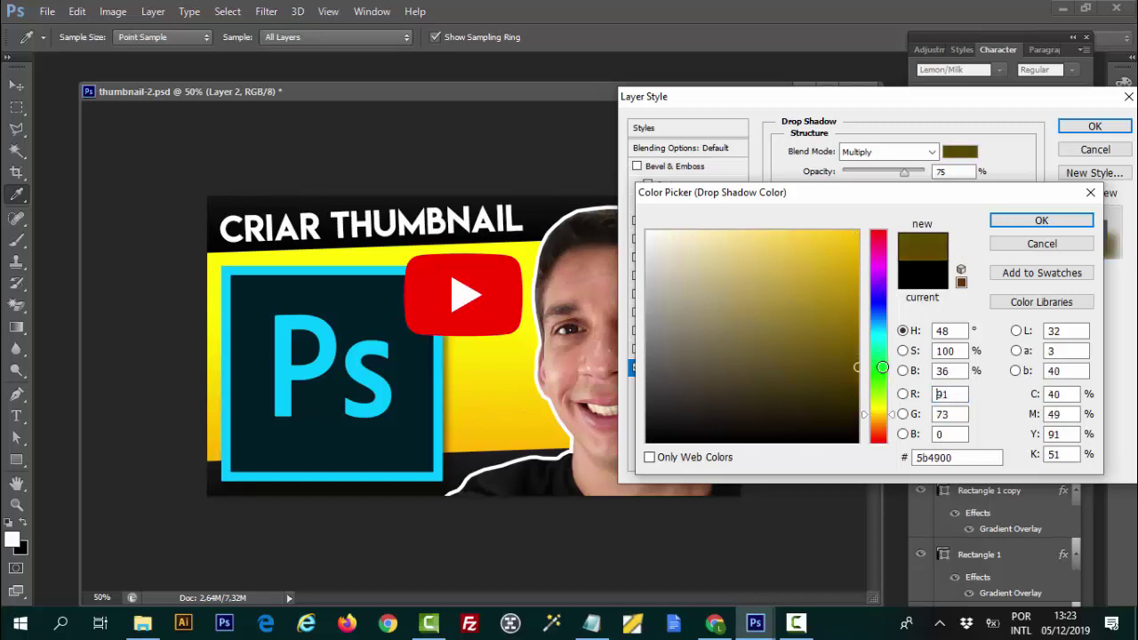
pyautogui.click(849, 353)
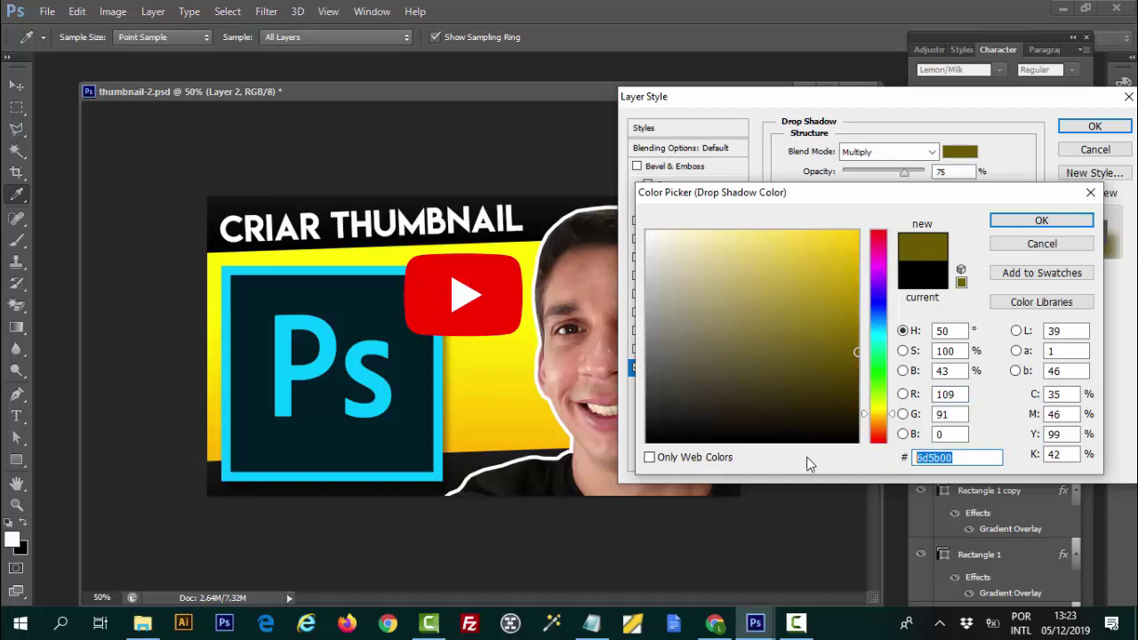
pyautogui.click(1041, 221)
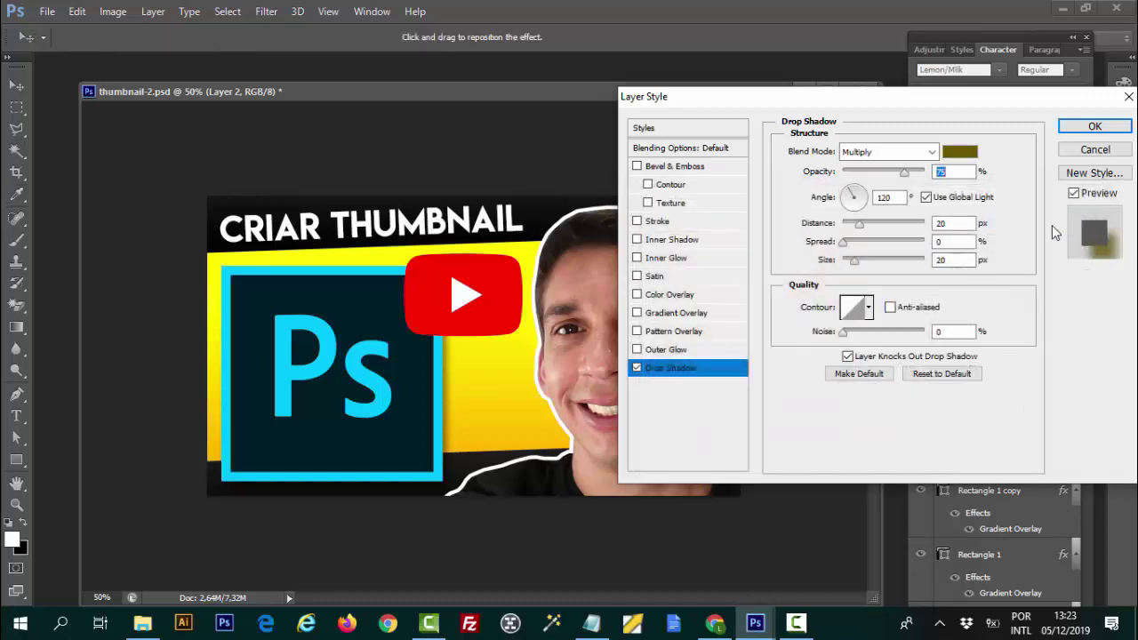
pyautogui.click(1092, 128)
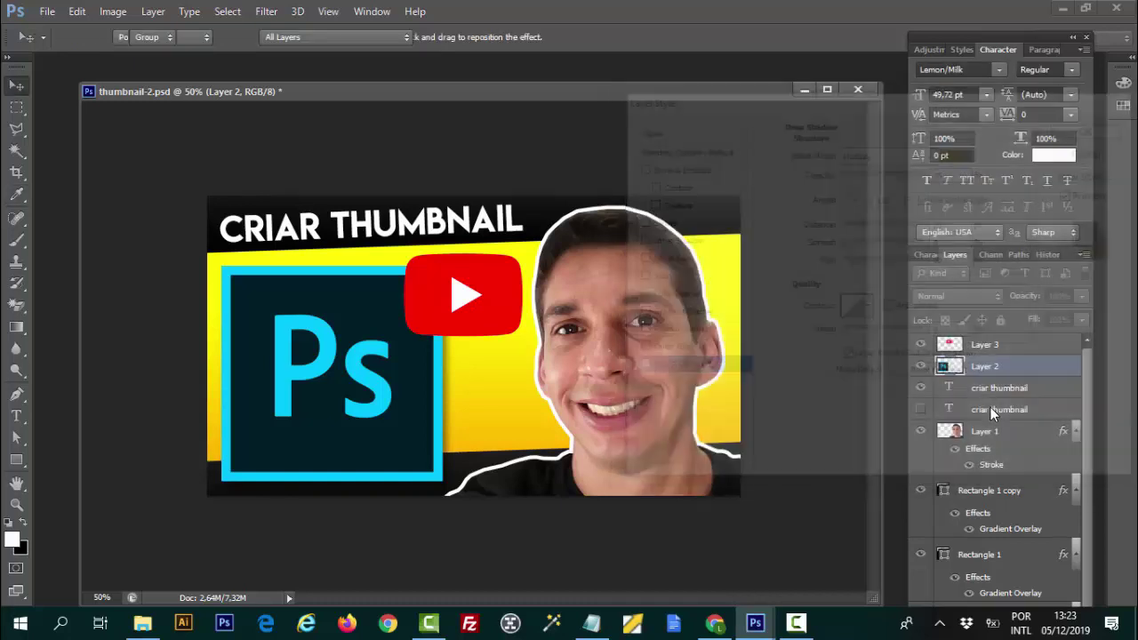
# - Add a drop shadow to the play icon's Layer 3, coloured olive 6d5b00
pyautogui.click(1022, 345)
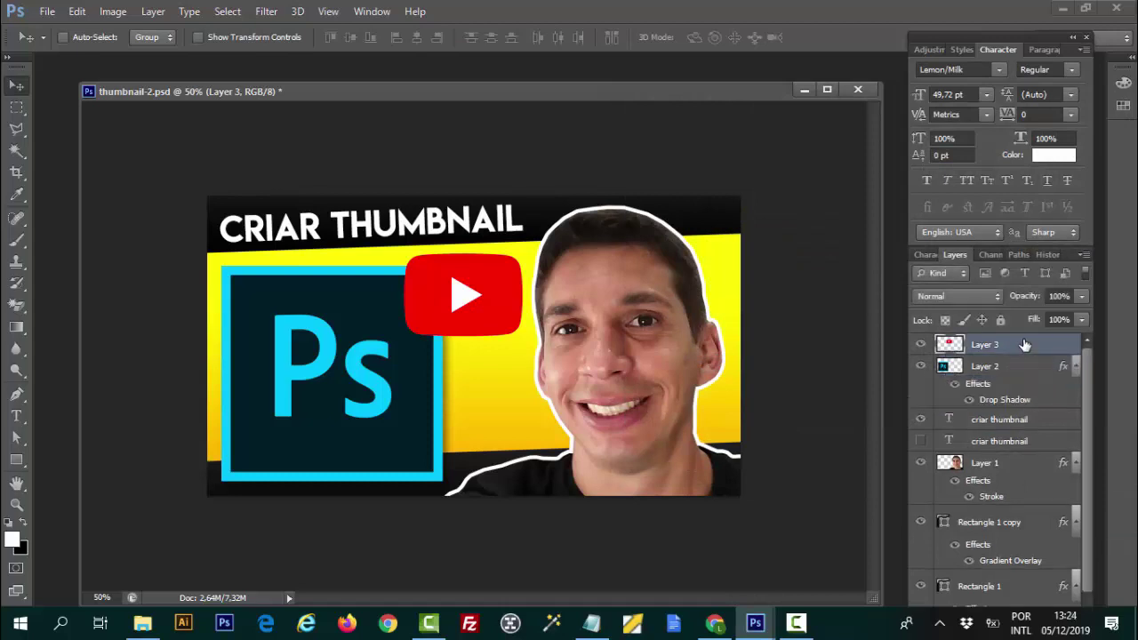
pyautogui.doubleClick(1031, 345)
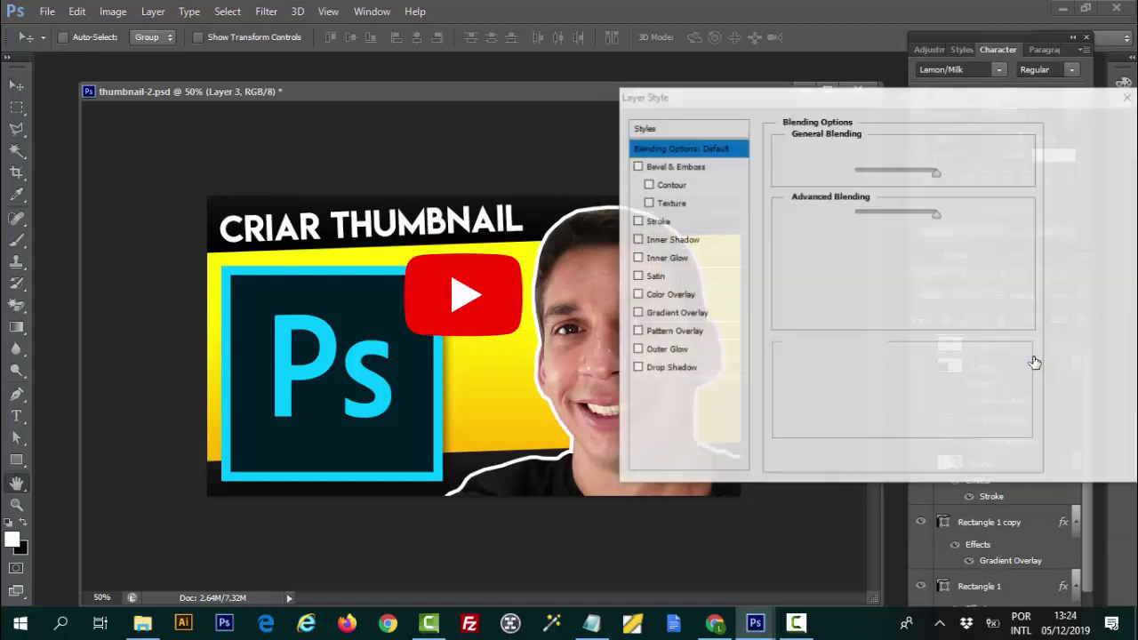
pyautogui.click(664, 368)
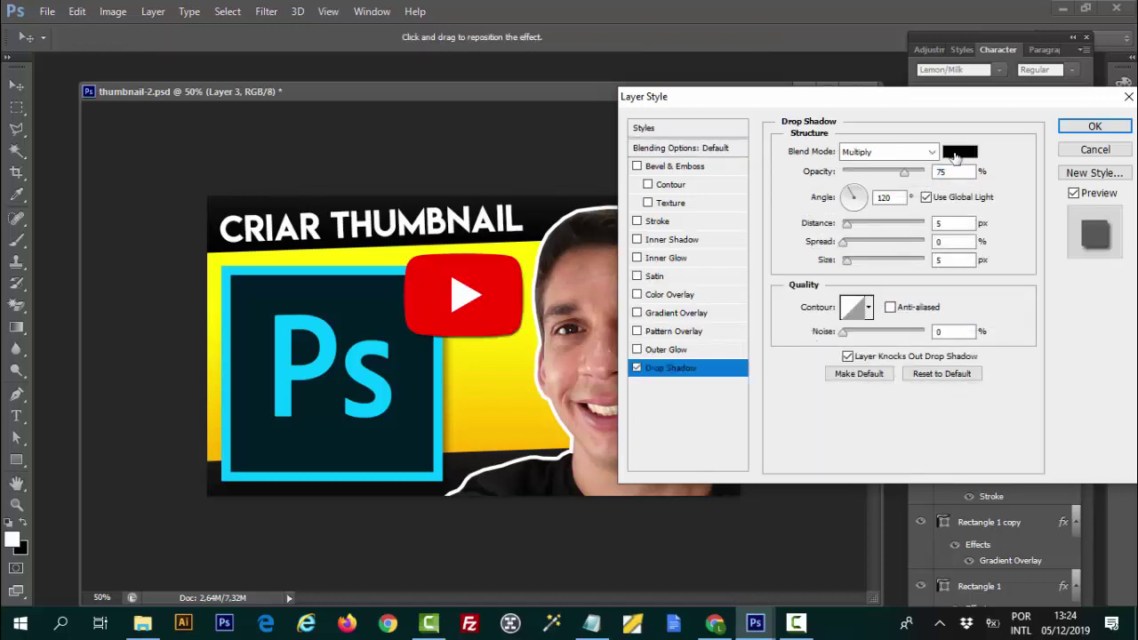
pyautogui.click(957, 152)
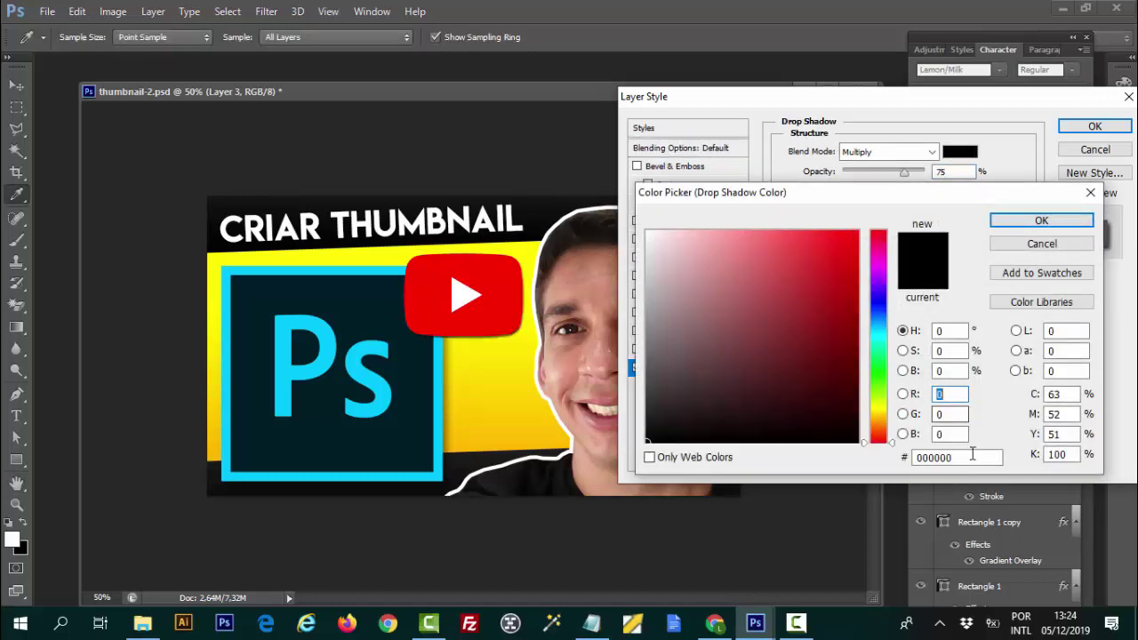
pyautogui.doubleClick(973, 457)
pyautogui.write('6d5b00')
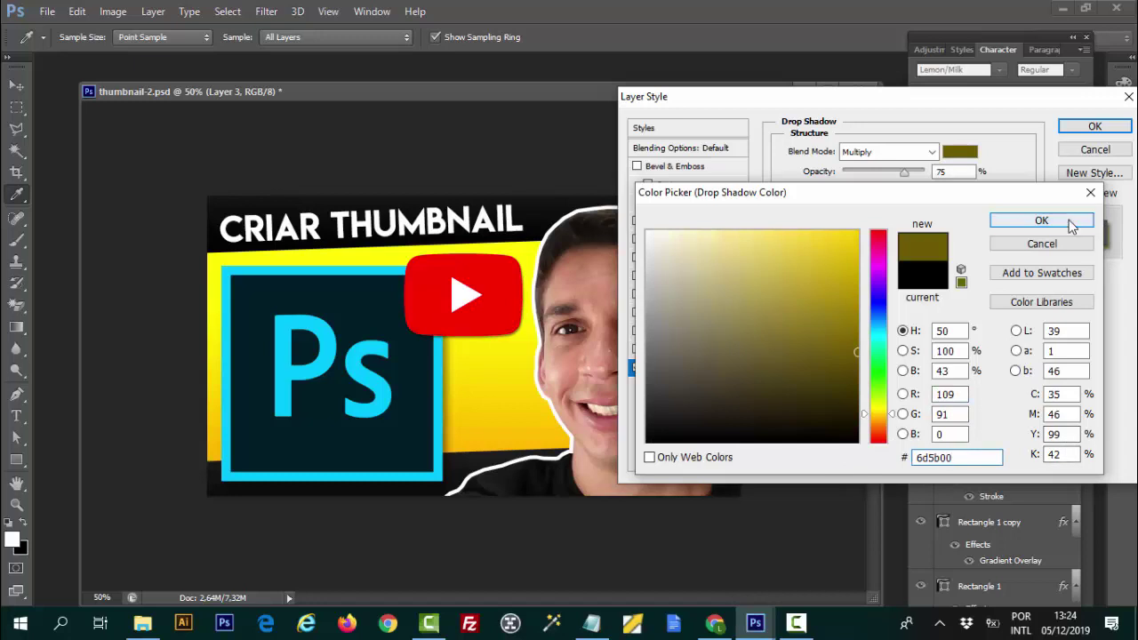
pyautogui.click(1067, 221)
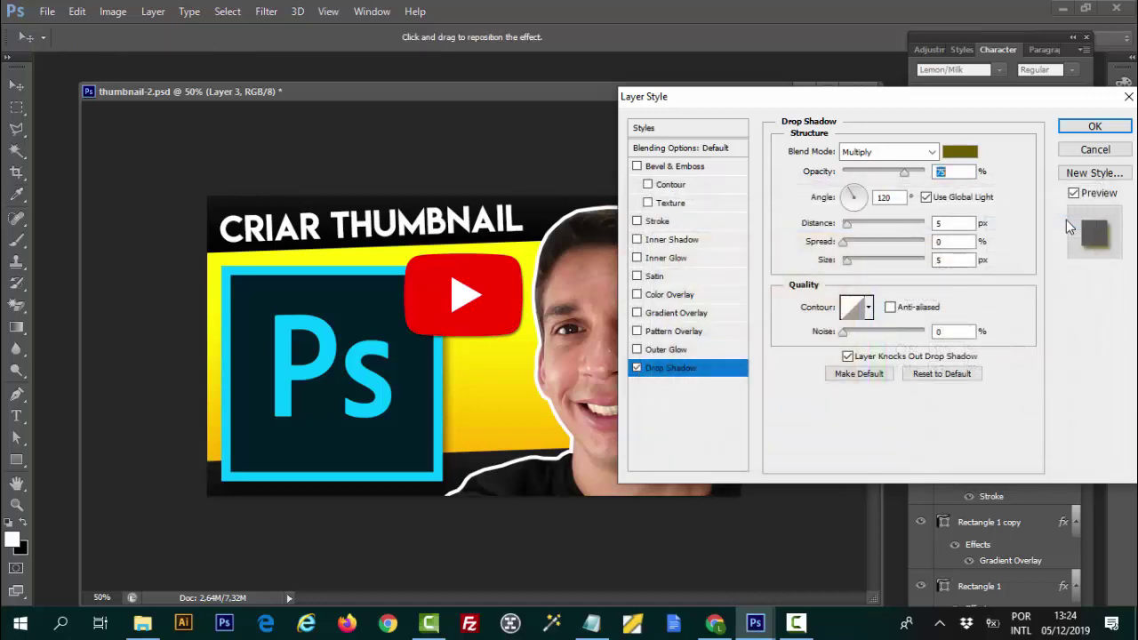
# - Tighten the play icon's shadow to 11 px distance and 9 px size, then apply it
pyautogui.doubleClick(944, 259)
pyautogui.write('2')
pyautogui.write('0')
pyautogui.doubleClick(951, 223)
pyautogui.write('30000')
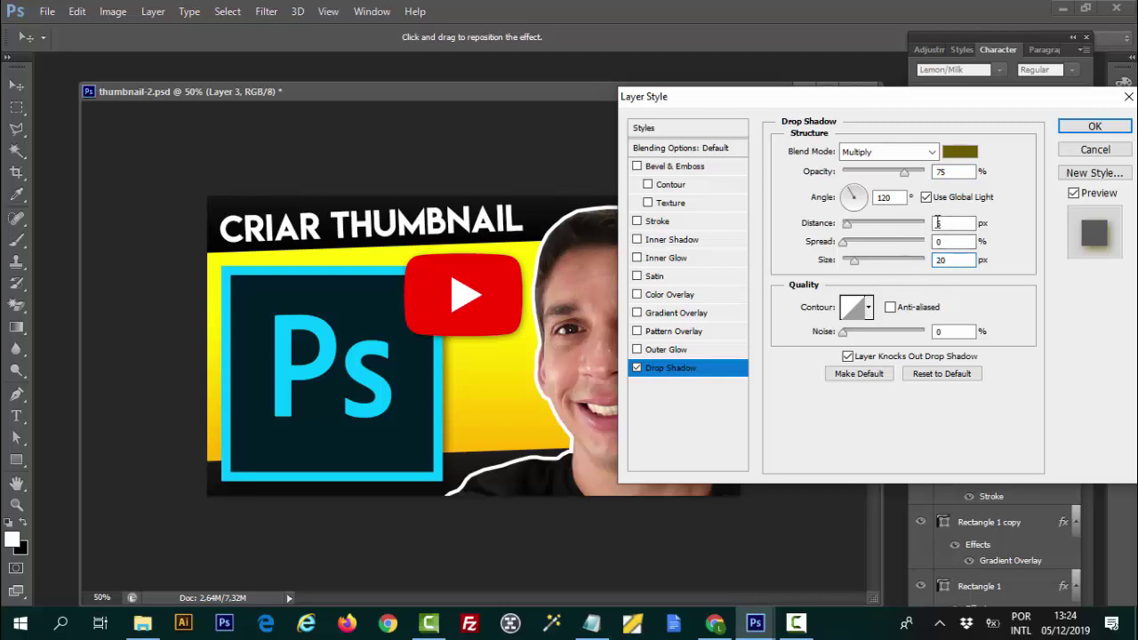
pyautogui.write('2')
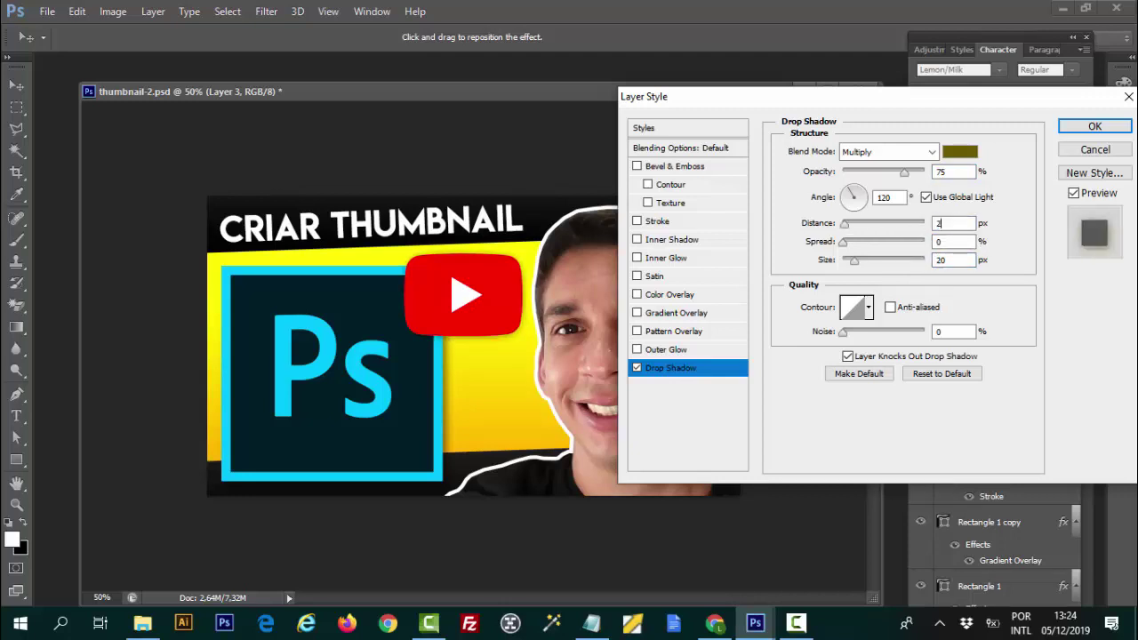
pyautogui.write('0')
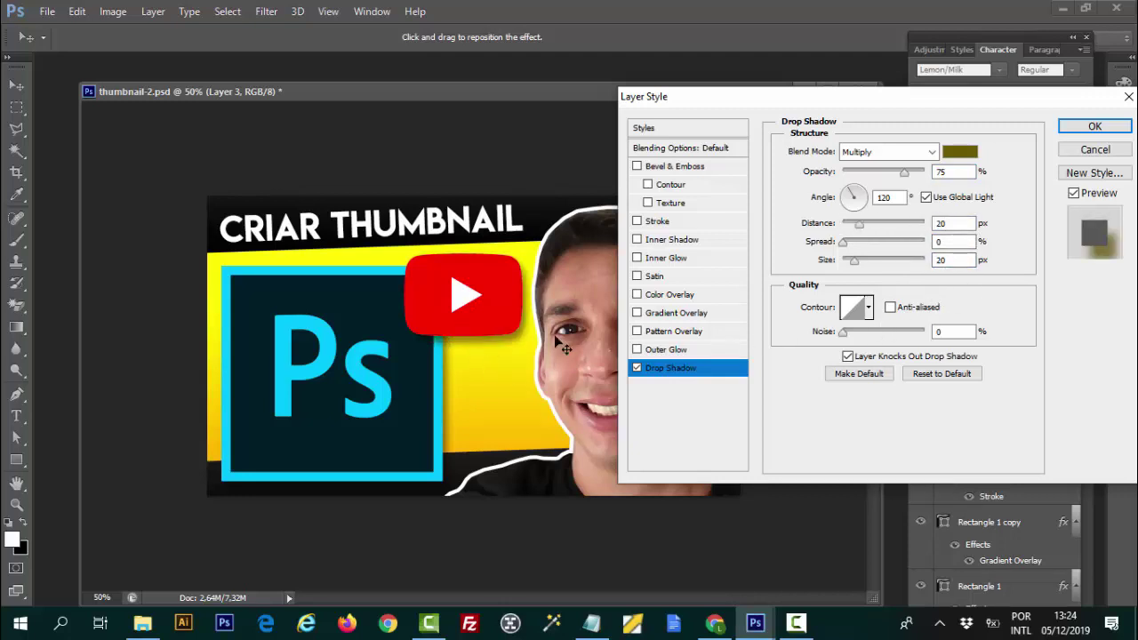
pyautogui.click(858, 226)
pyautogui.moveTo(859, 230); pyautogui.dragTo(854, 229)
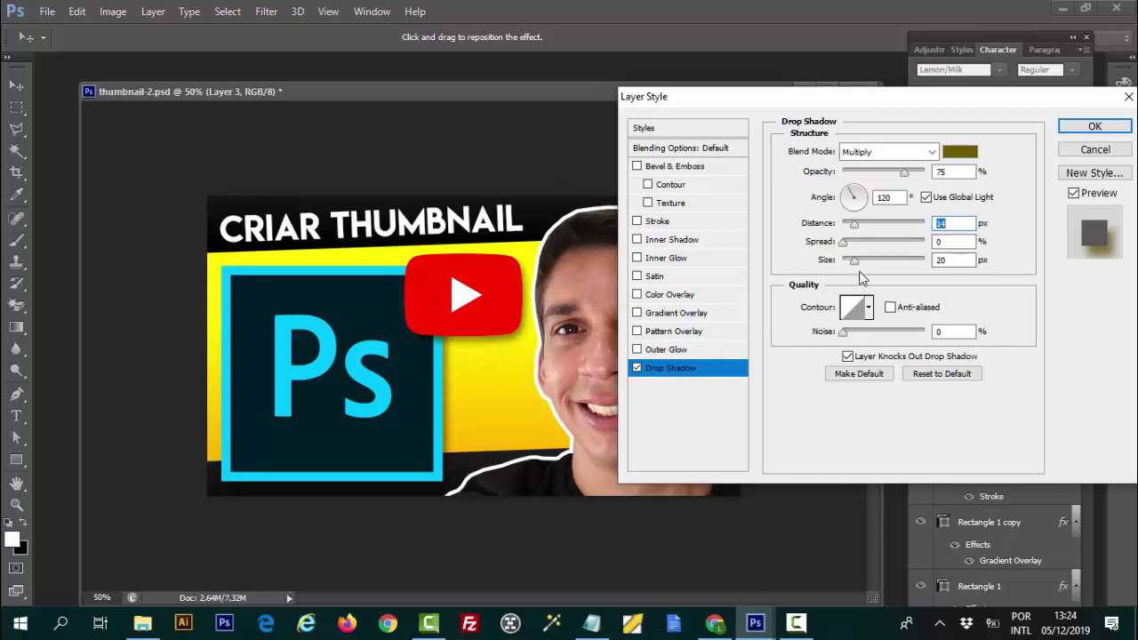
pyautogui.moveTo(851, 263); pyautogui.dragTo(846, 263)
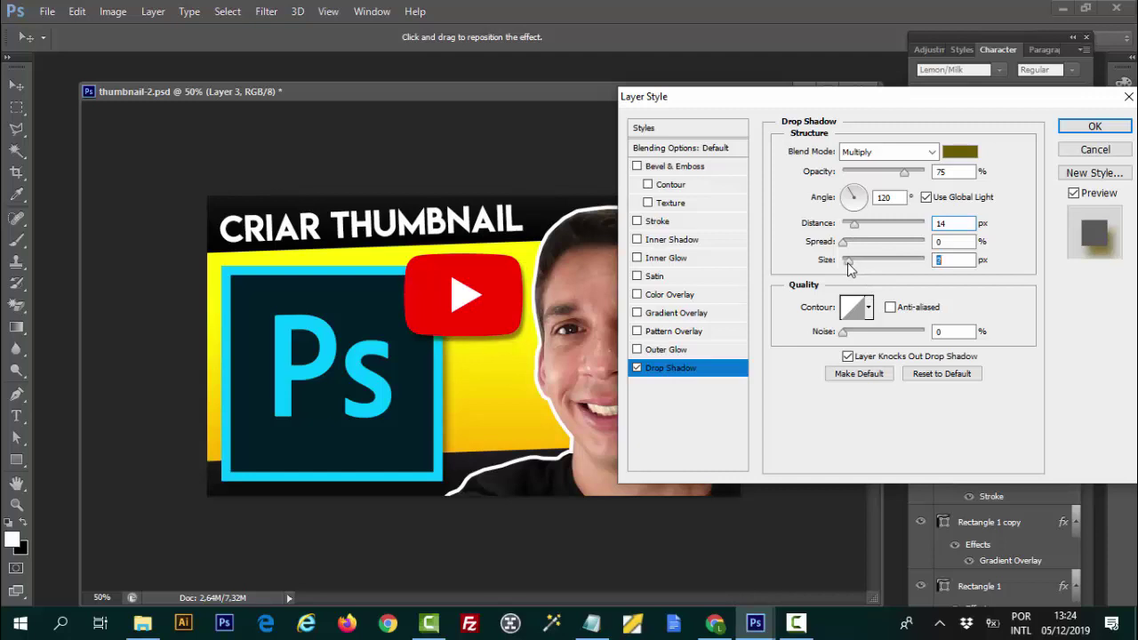
pyautogui.moveTo(889, 229); pyautogui.dragTo(853, 229)
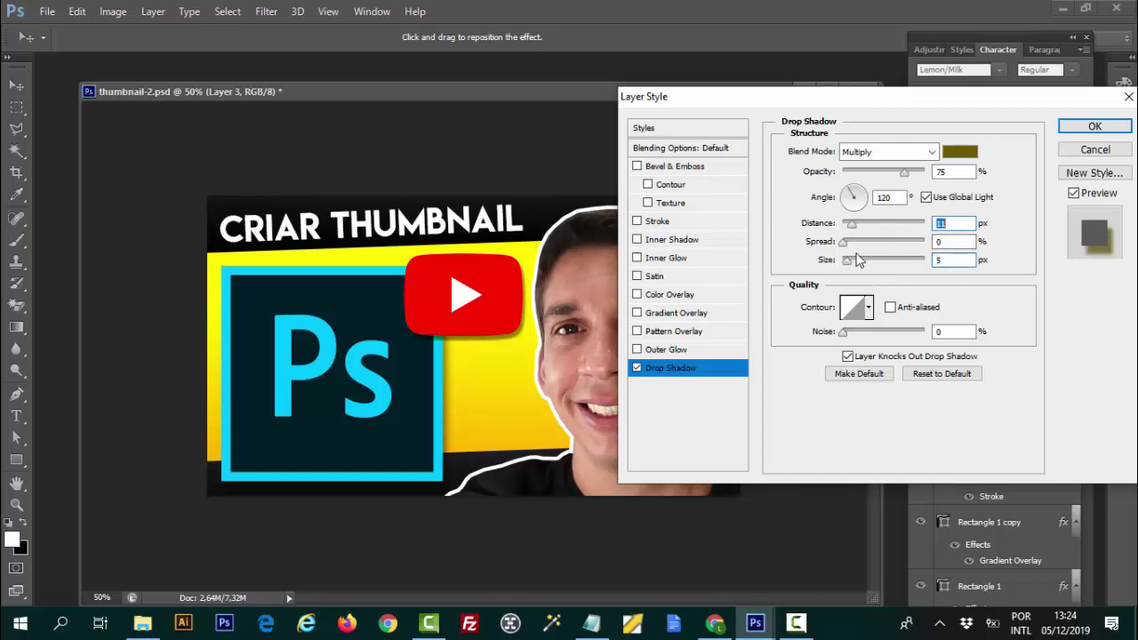
pyautogui.moveTo(845, 264); pyautogui.dragTo(849, 263)
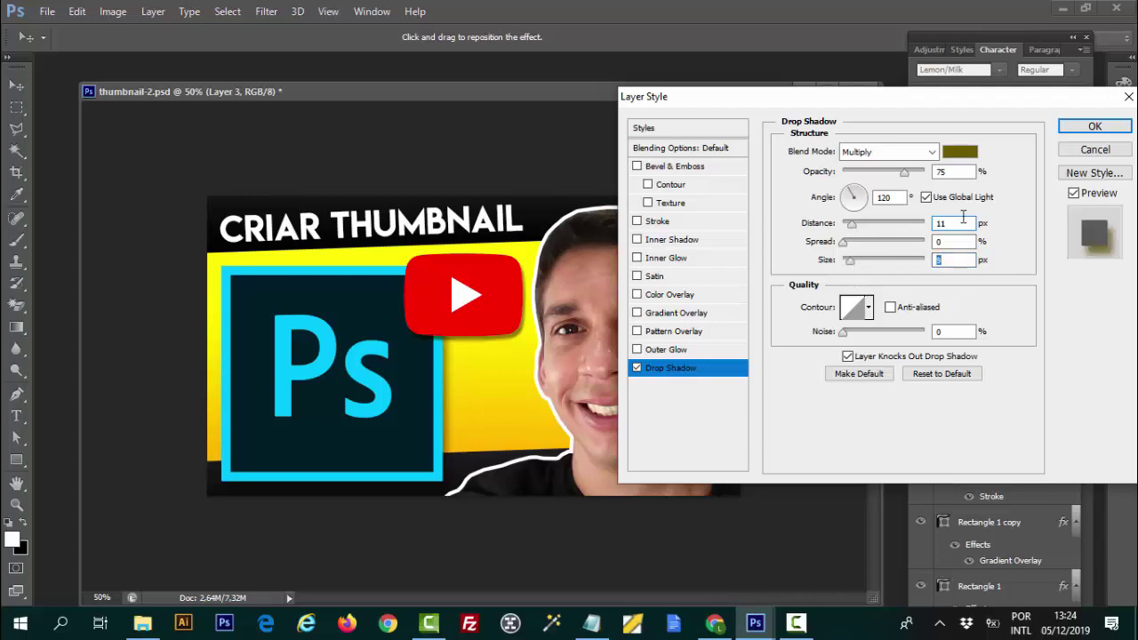
pyautogui.click(1082, 129)
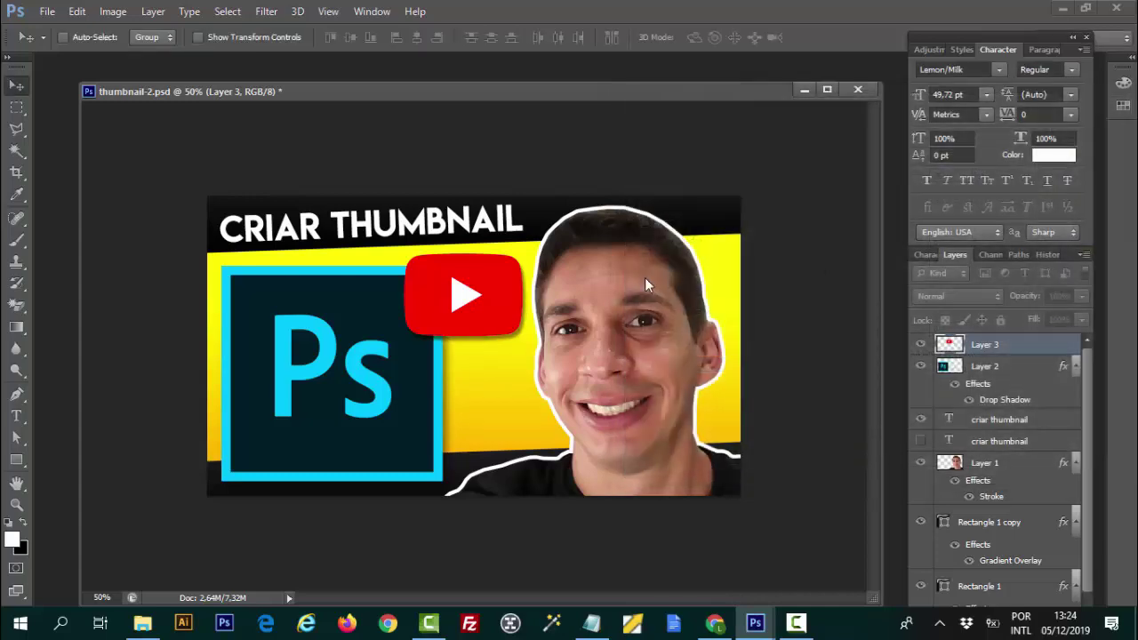
# - Contract the play icon's selection by 1 px, invert it and clear the outer fringe
pyautogui.hotkey('ctrl', '+')
pyautogui.hotkey('ctrl', '+')
pyautogui.hotkey('ctrl', '+')
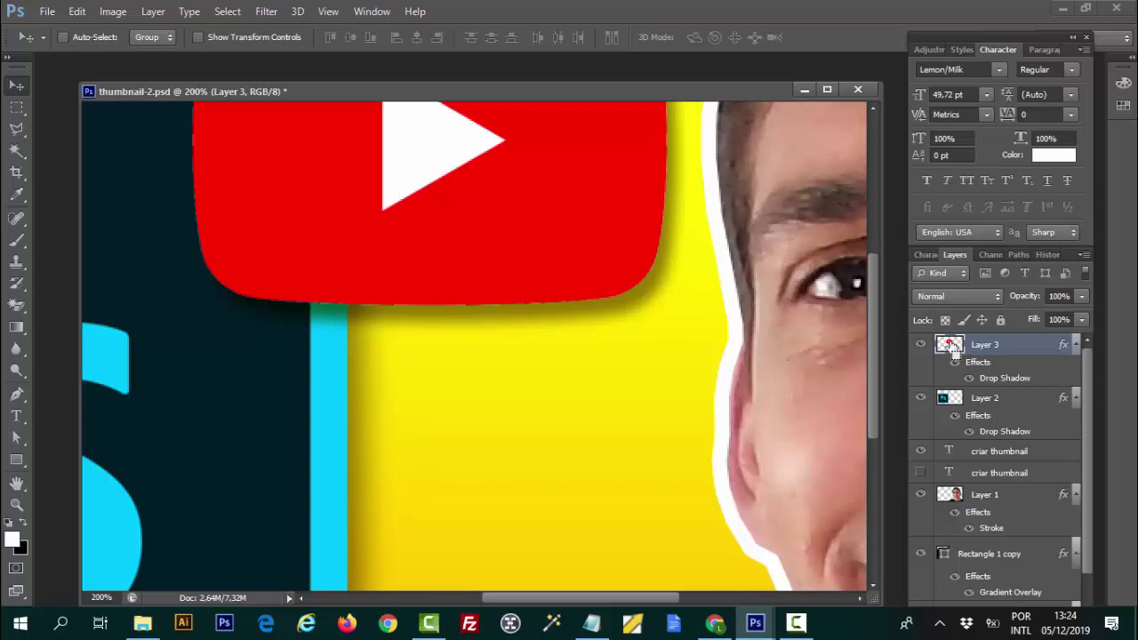
pyautogui.keyDown('ctrl'); pyautogui.click(953, 349); pyautogui.keyUp('ctrl')
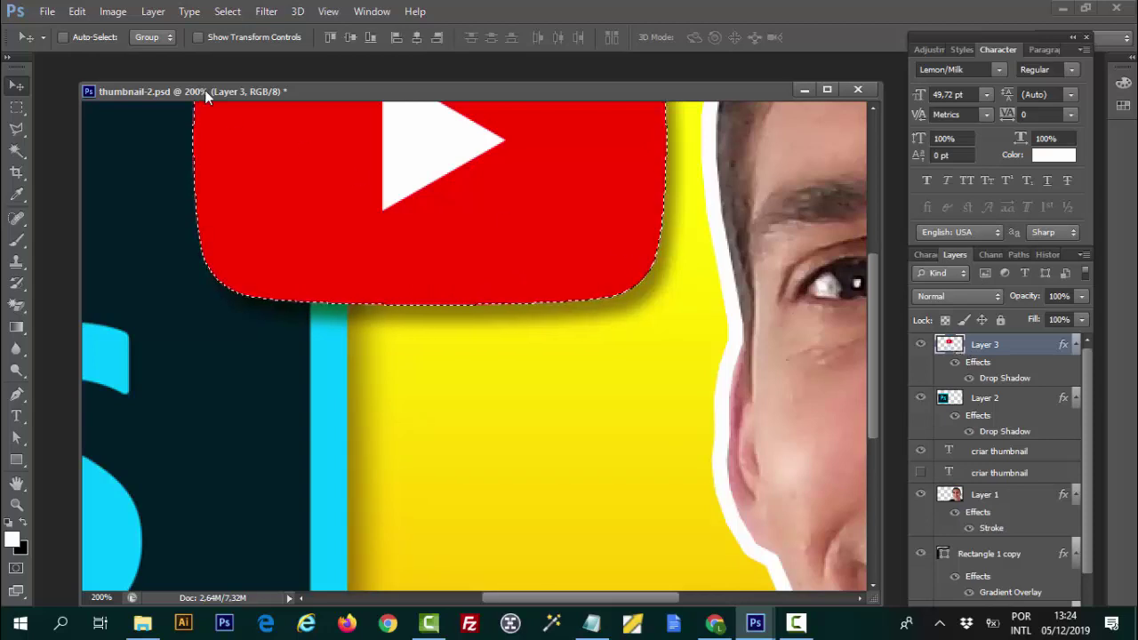
pyautogui.click(229, 12)
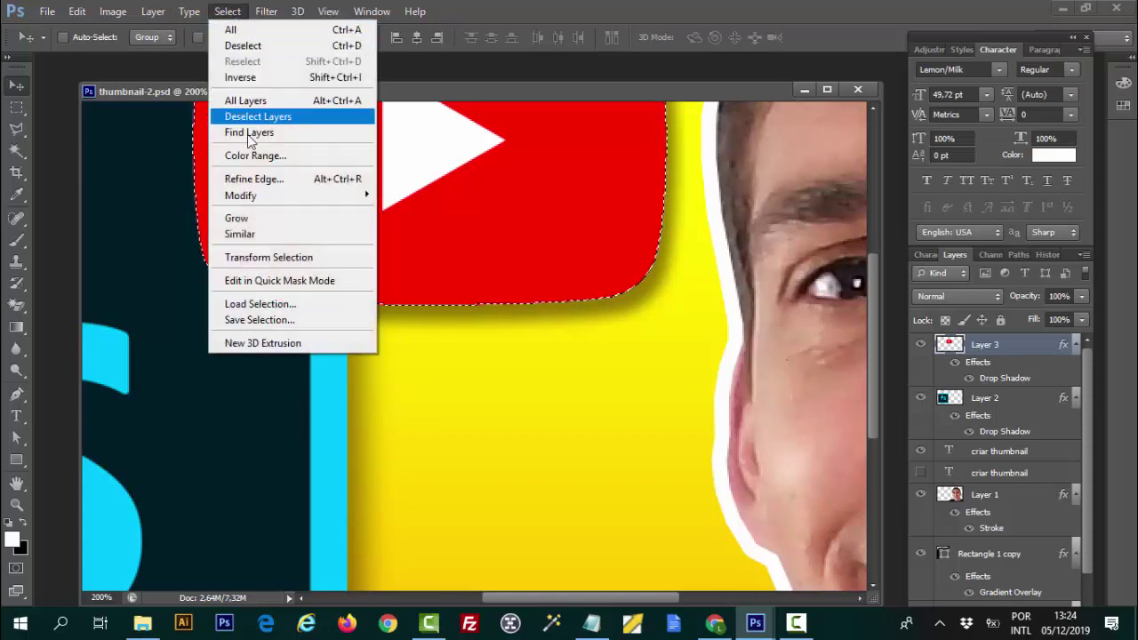
pyautogui.moveTo(240, 195)
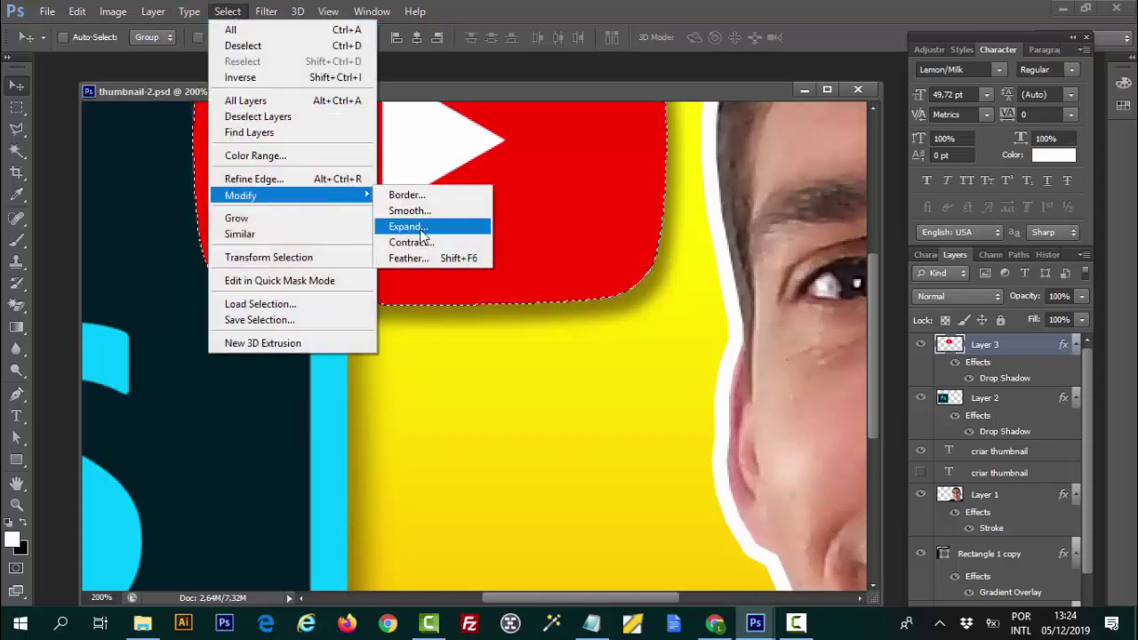
pyautogui.click(418, 242)
pyautogui.click(572, 223)
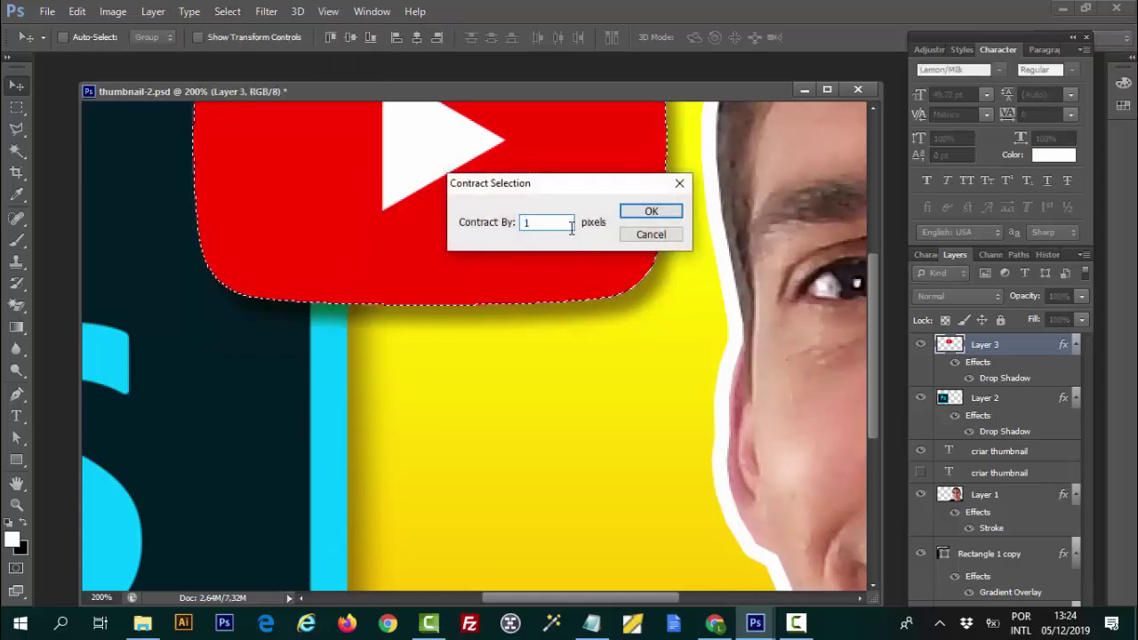
pyautogui.click(634, 211)
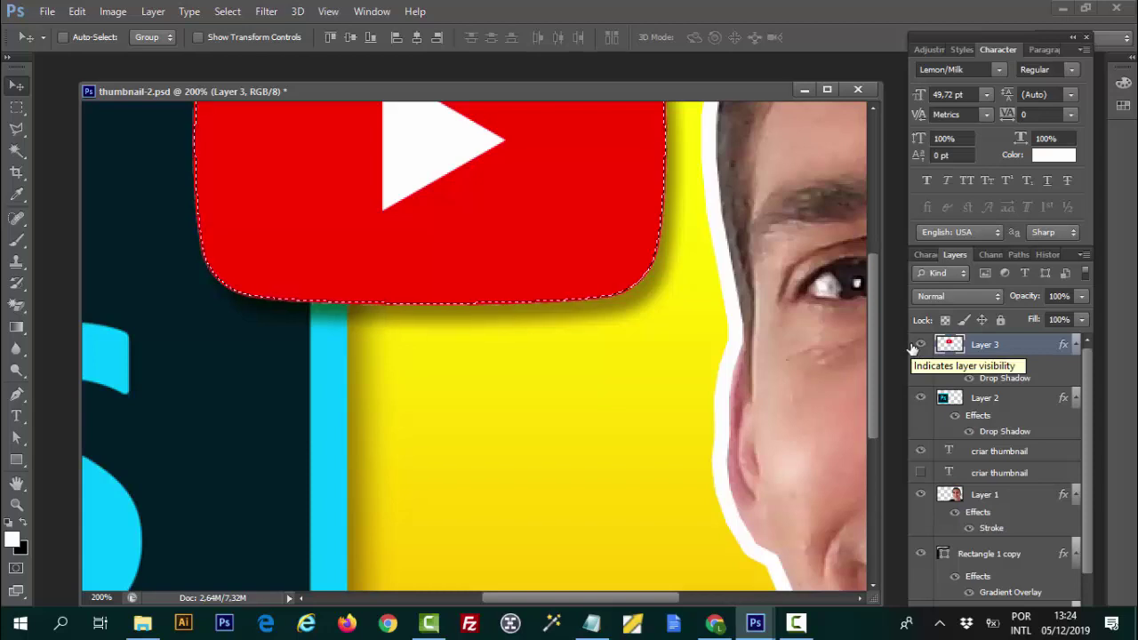
pyautogui.click(227, 10)
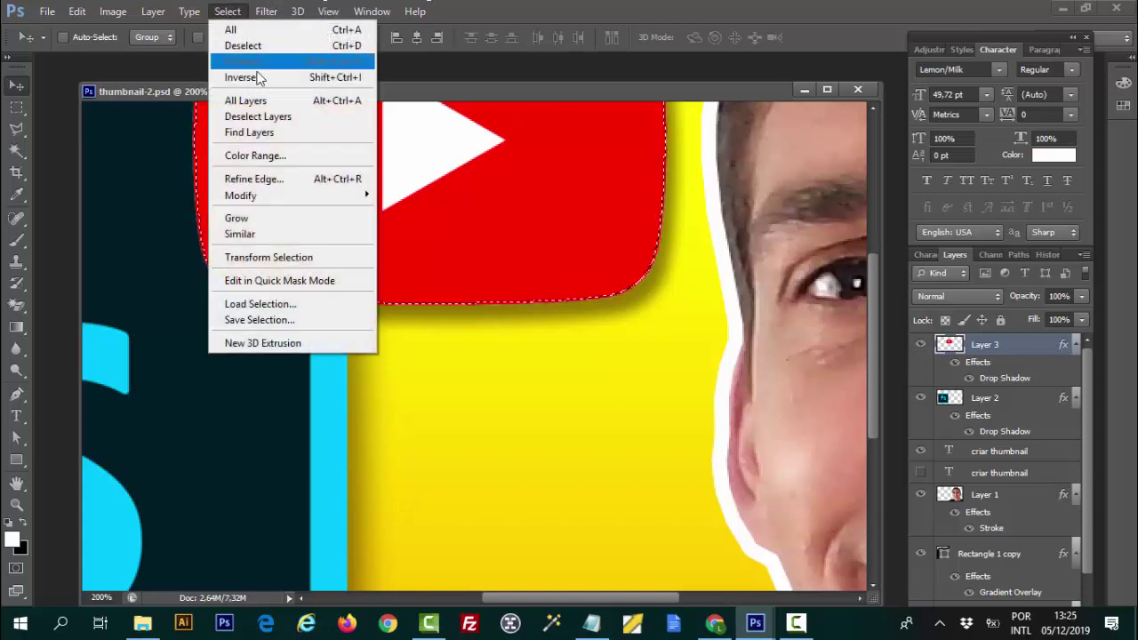
pyautogui.click(264, 80)
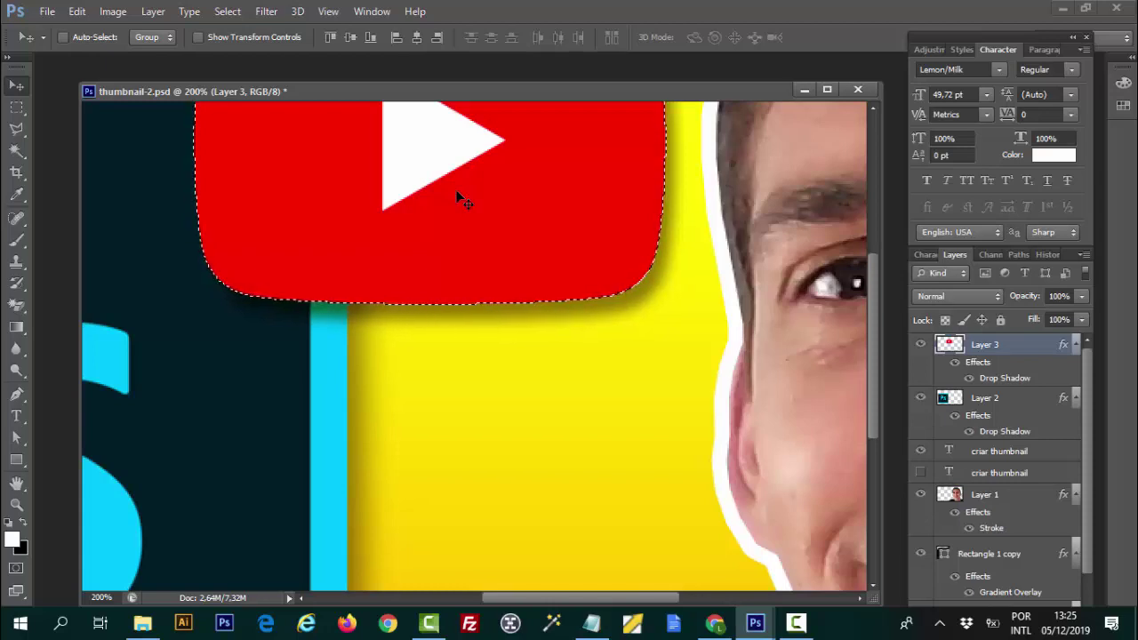
pyautogui.hotkey('ctrl', 'd')
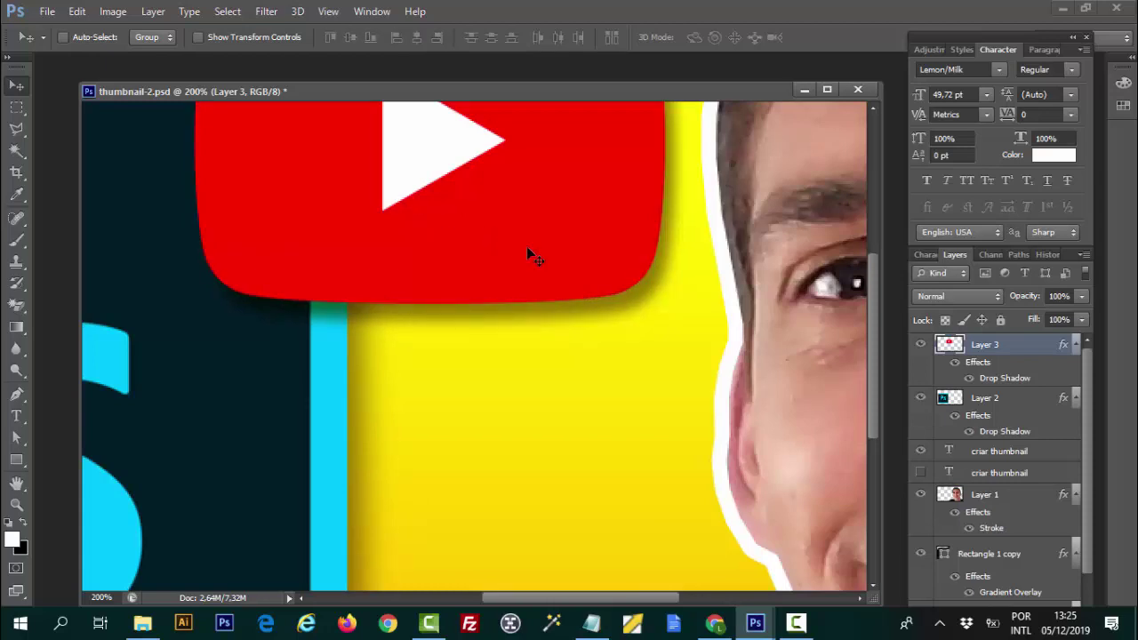
# - Zoom out to 50% and compare the trim steps in the History panel
pyautogui.hotkey('ctrl', '-')
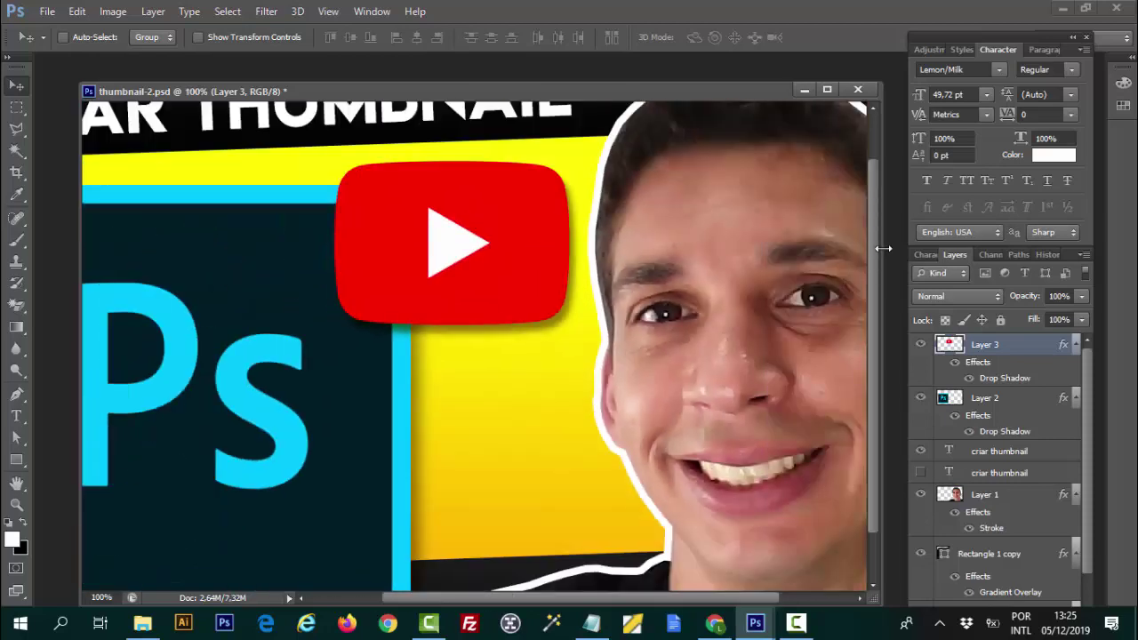
pyautogui.hotkey('ctrl', '-')
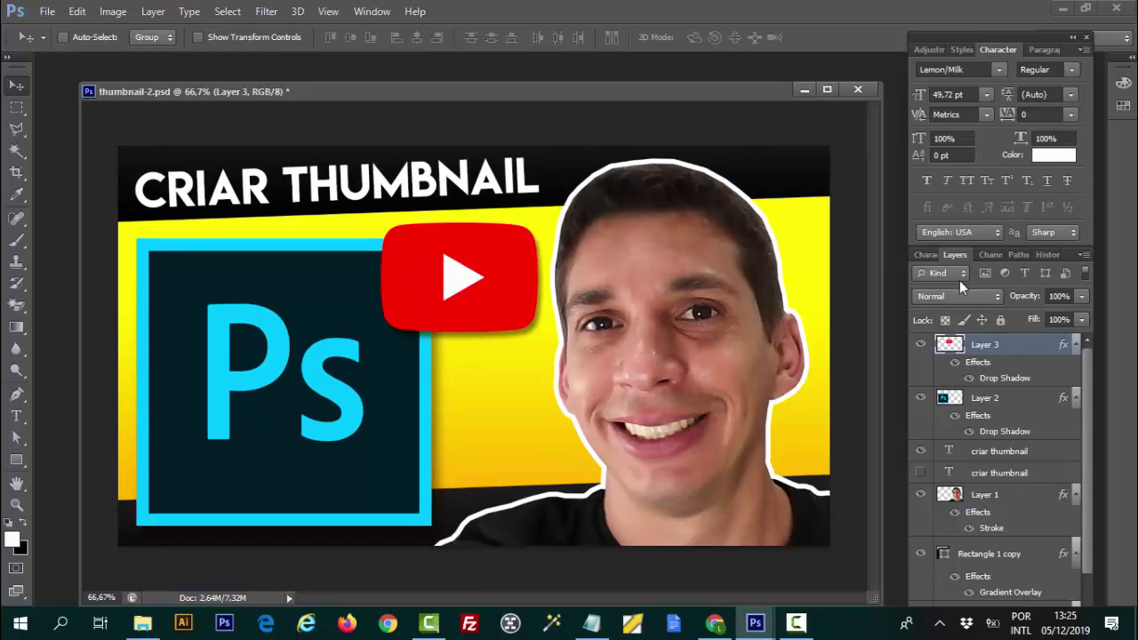
pyautogui.click(1041, 255)
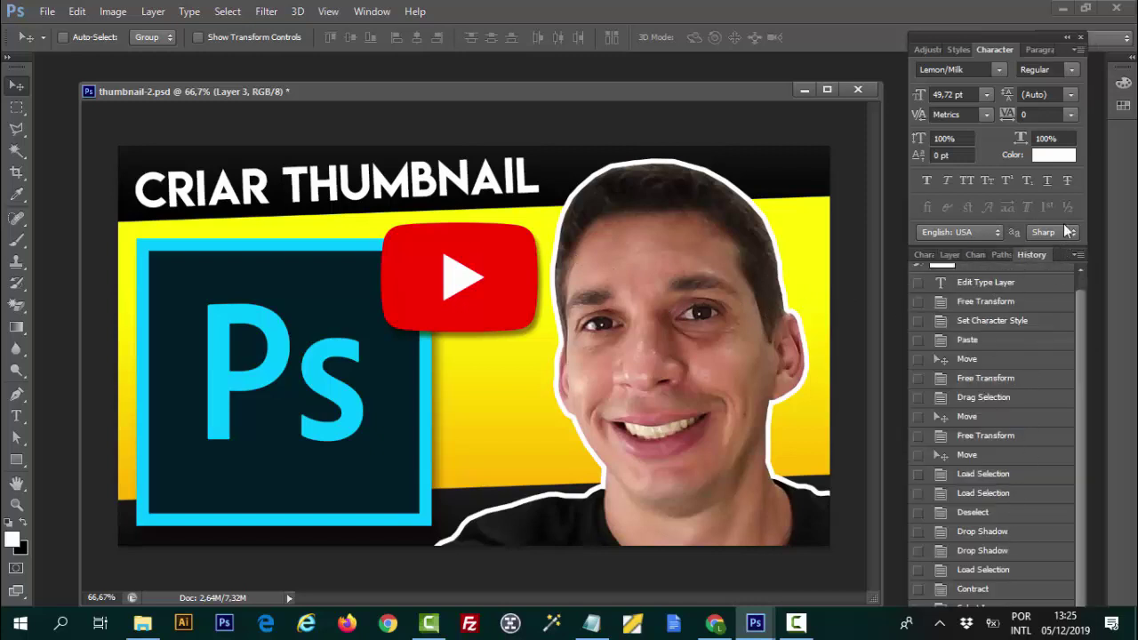
pyautogui.moveTo(1067, 229)
pyautogui.mouseDown()
pyautogui.moveTo(1059, 123)
pyautogui.moveTo(1062, 143)
pyautogui.mouseUp()
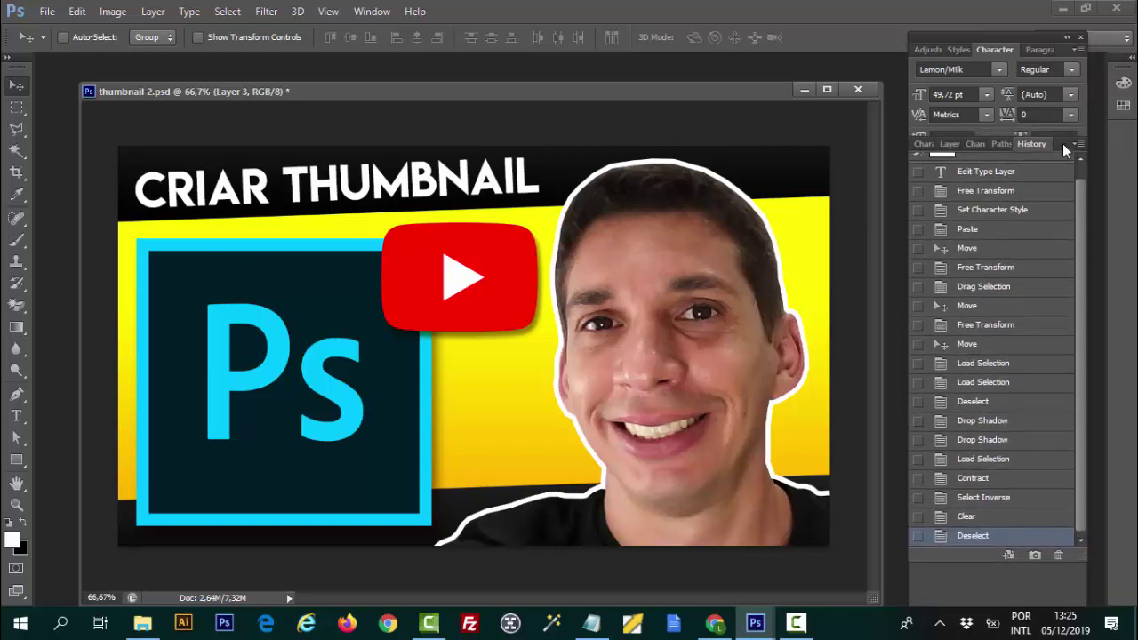
pyautogui.click(996, 515)
pyautogui.click(997, 479)
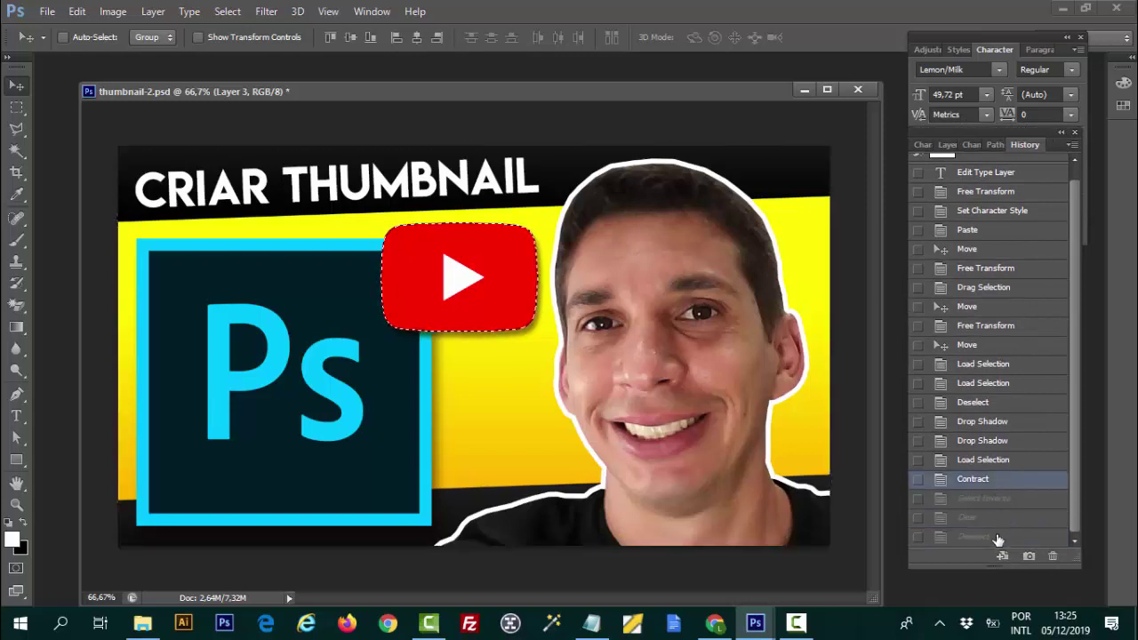
pyautogui.click(997, 536)
pyautogui.click(1060, 131)
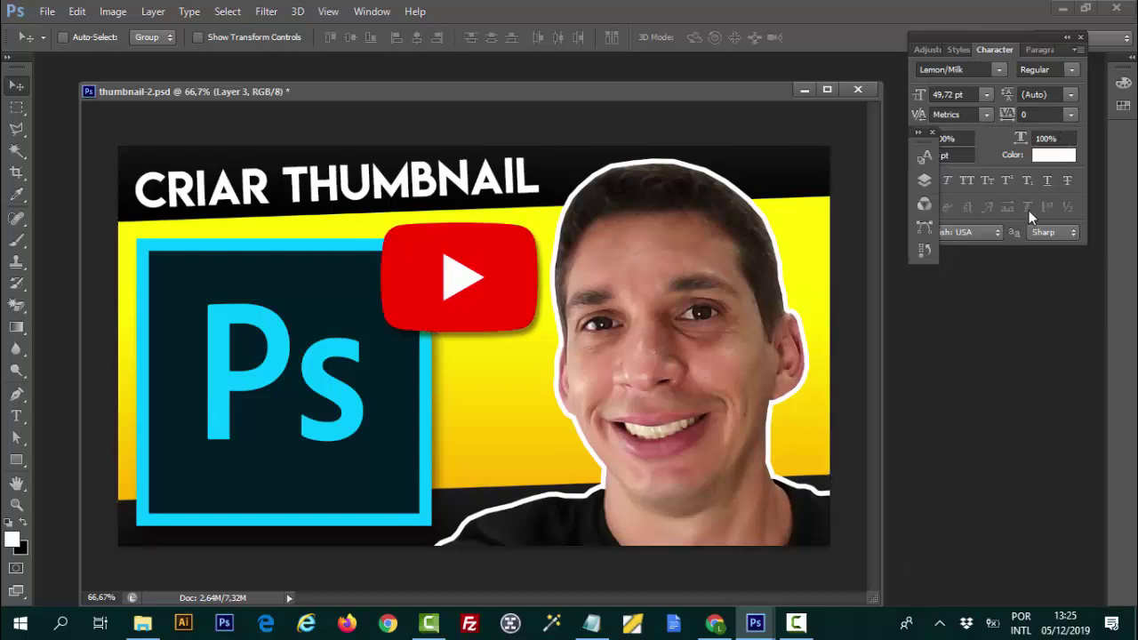
pyautogui.click(919, 132)
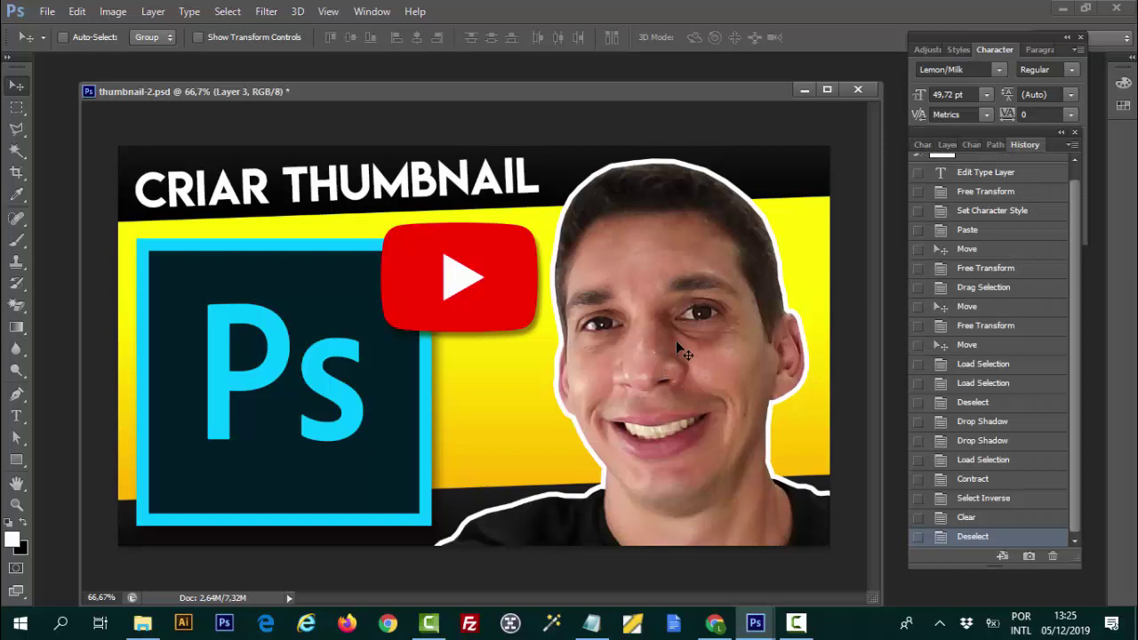
pyautogui.hotkey('ctrl', '-')
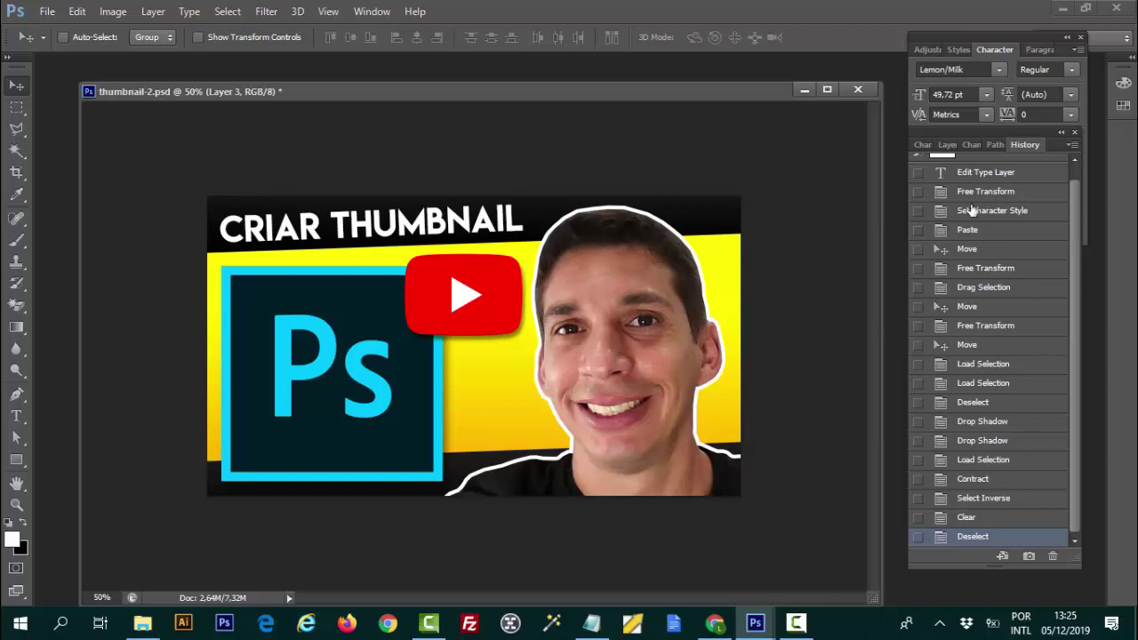
pyautogui.click(949, 144)
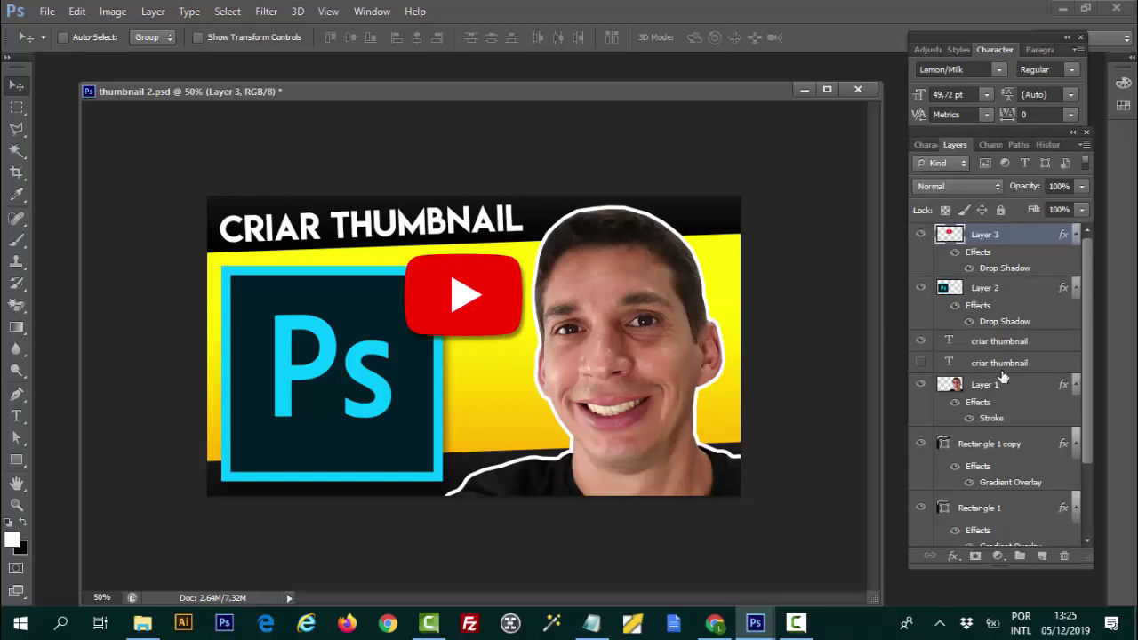
# - Apply Hue/Saturation to face photo Layer 1: saturation +17, lightness -3
pyautogui.click(1000, 382)
pyautogui.click(113, 11)
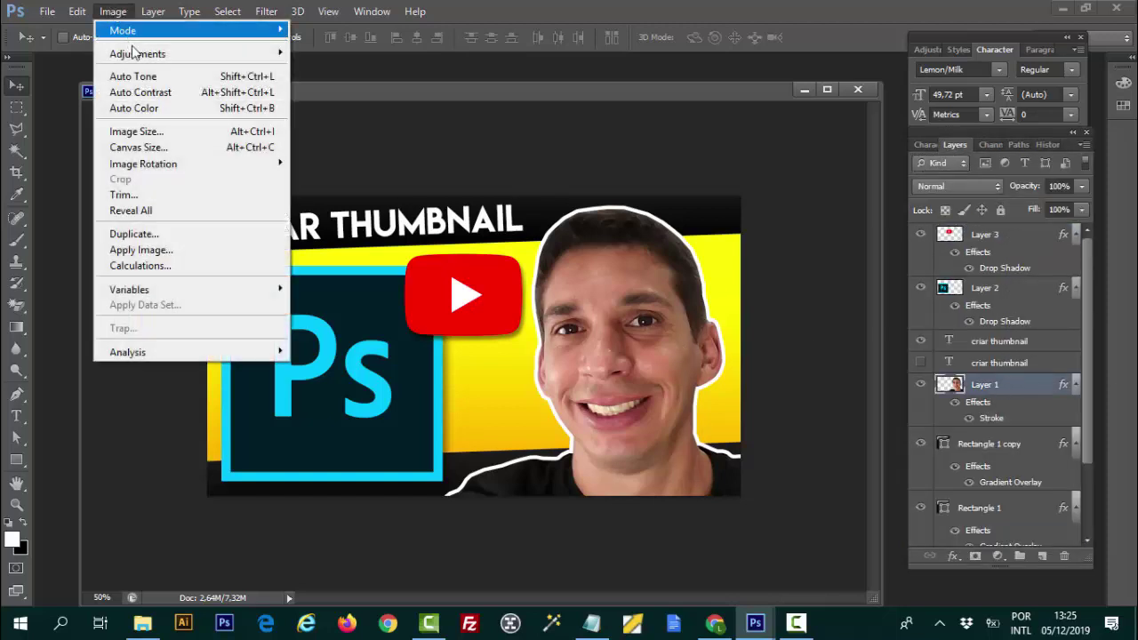
pyautogui.moveTo(137, 53)
pyautogui.click(364, 144)
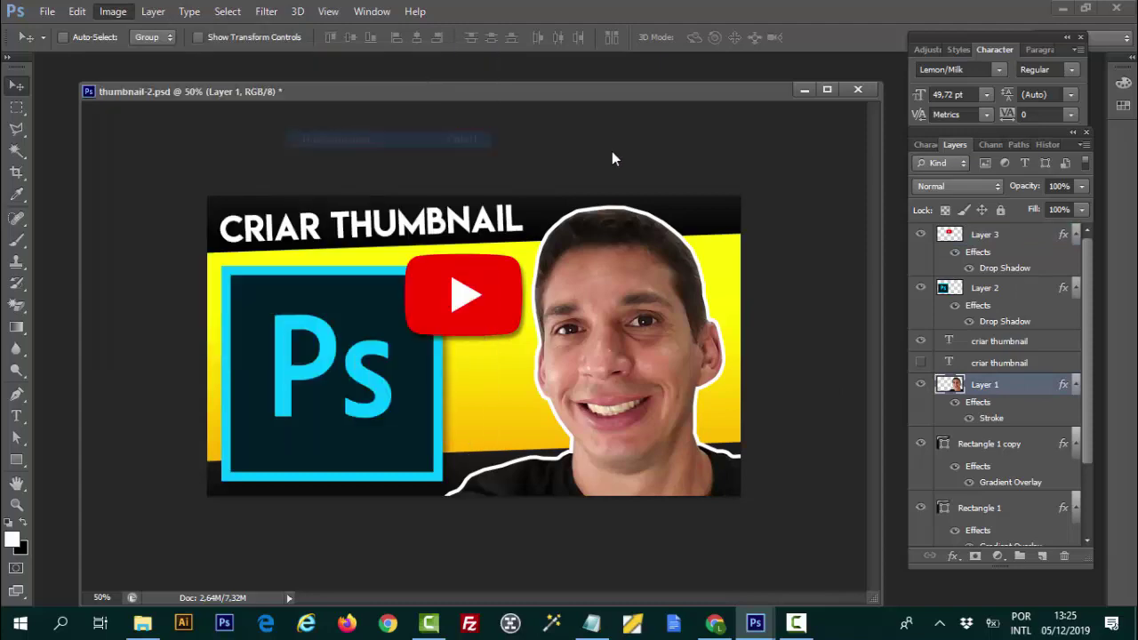
pyautogui.moveTo(698, 84); pyautogui.dragTo(187, 69)
pyautogui.moveTo(222, 206); pyautogui.dragTo(343, 215)
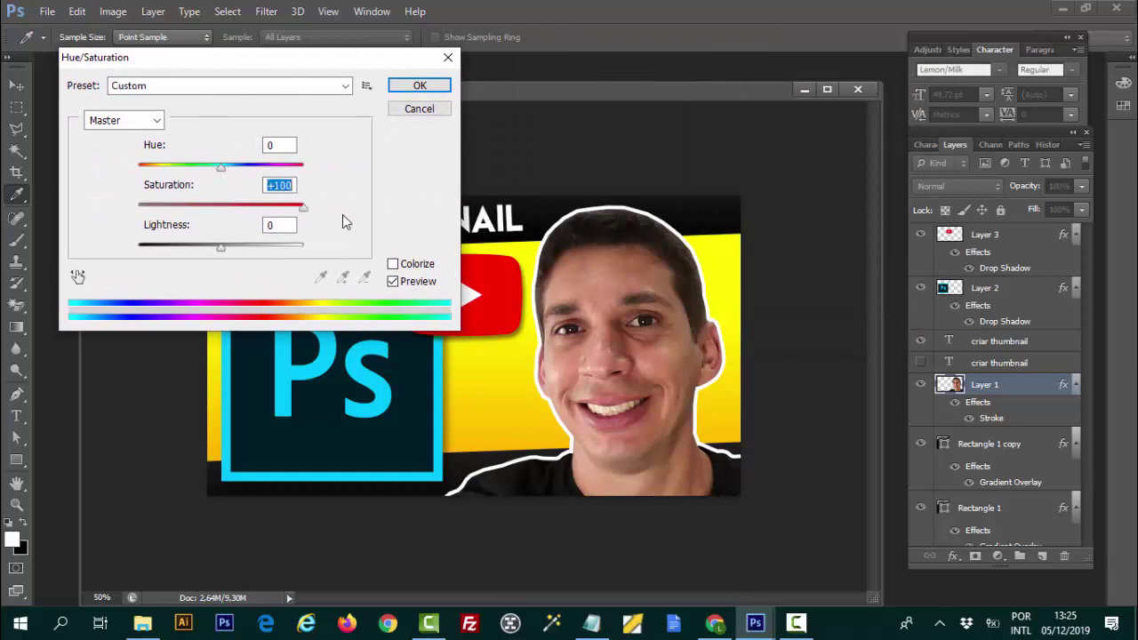
pyautogui.moveTo(255, 218)
pyautogui.mouseDown()
pyautogui.moveTo(140, 229)
pyautogui.moveTo(229, 218)
pyautogui.mouseUp()
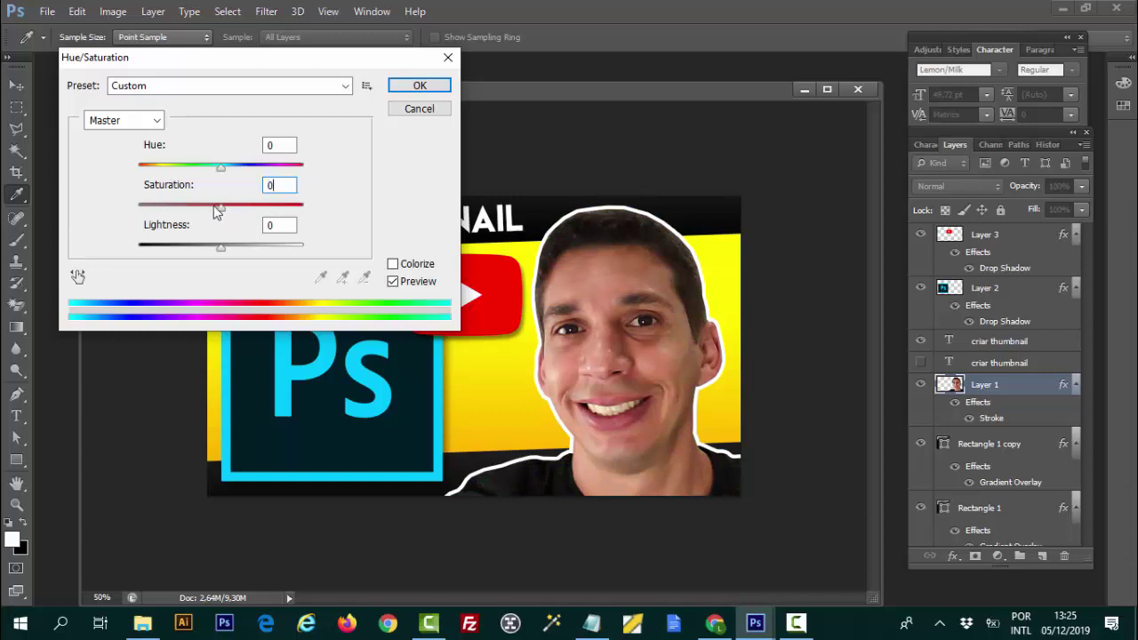
pyautogui.moveTo(228, 212); pyautogui.dragTo(233, 214)
pyautogui.moveTo(237, 211); pyautogui.dragTo(219, 250)
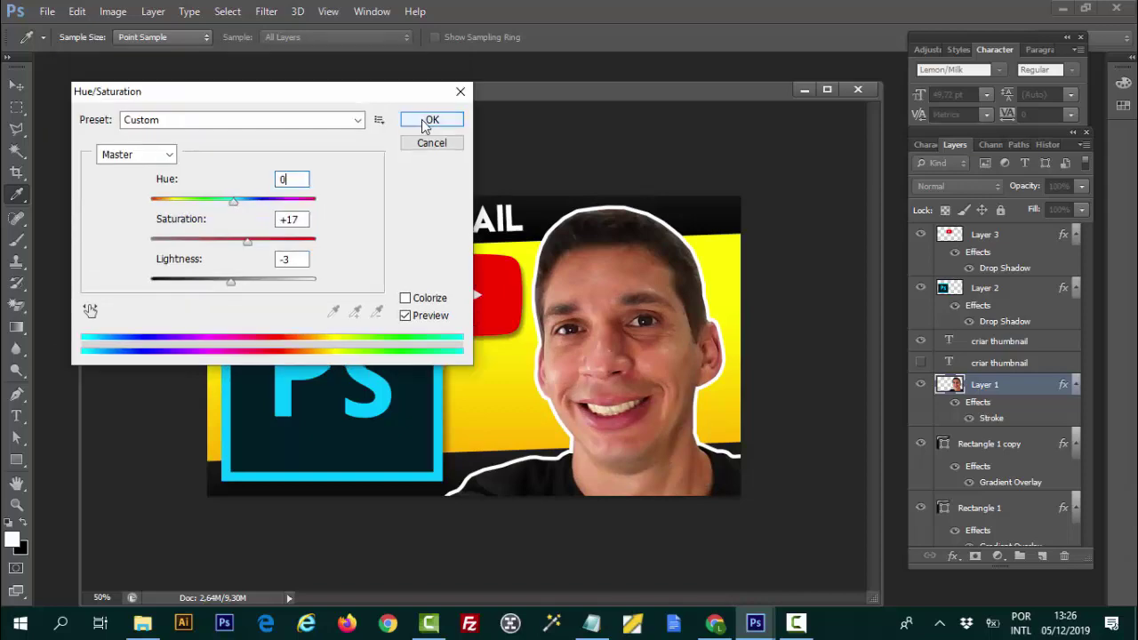
pyautogui.click(430, 125)
# - Raise the face photo's contrast to 14 with Brightness/Contrast
pyautogui.click(113, 11)
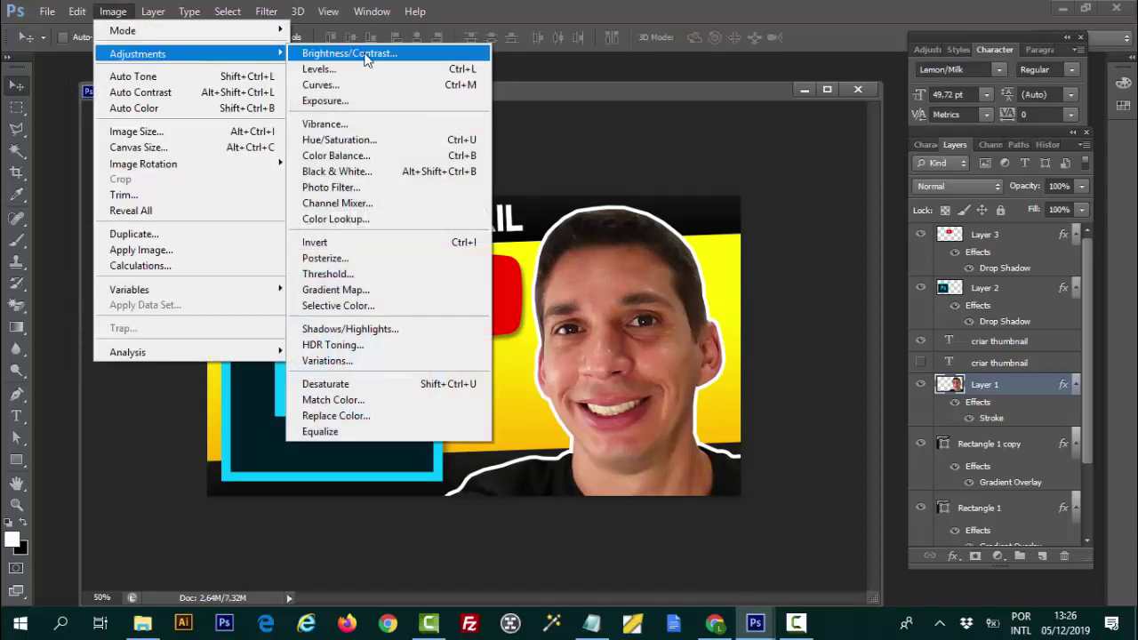
pyautogui.click(366, 53)
pyautogui.moveTo(545, 176)
pyautogui.mouseDown()
pyautogui.moveTo(571, 187)
pyautogui.moveTo(554, 180)
pyautogui.mouseUp()
pyautogui.click(648, 205)
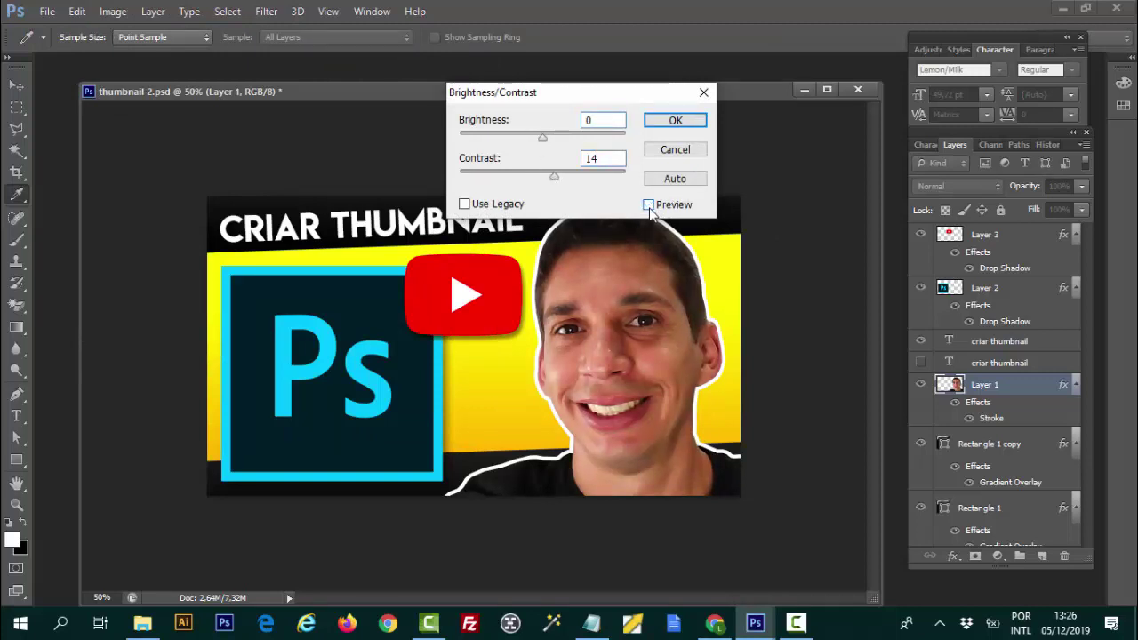
pyautogui.click(648, 205)
pyautogui.click(674, 120)
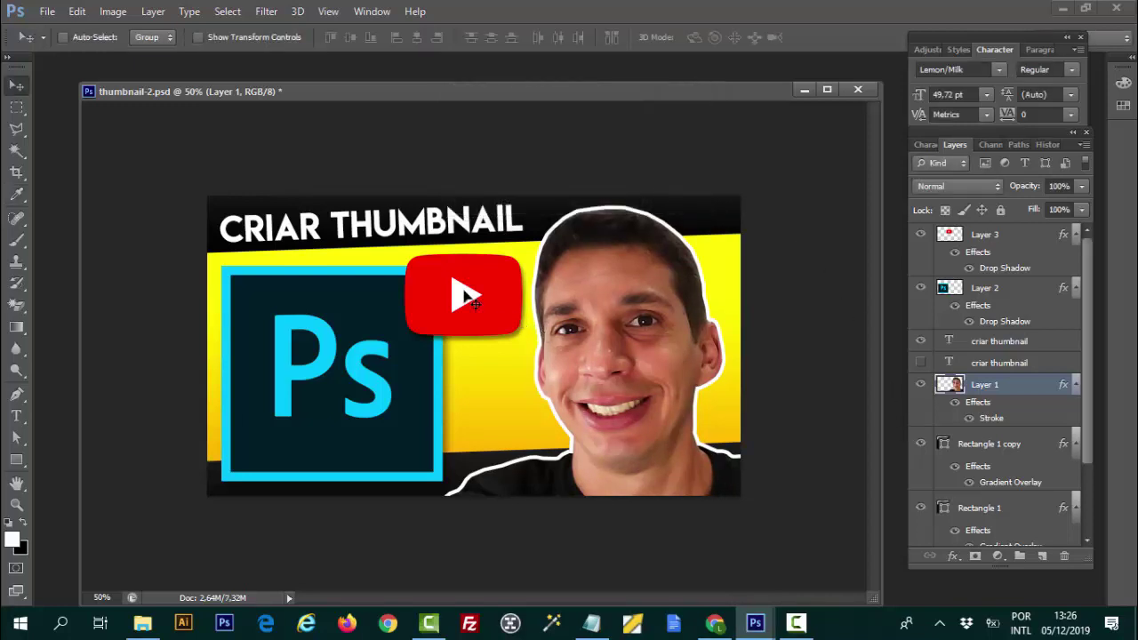
# - Save the document, then zoom out three levels and back in to judge small-size readability
pyautogui.hotkey('ctrl', 's')
pyautogui.hotkey('ctrl', 'alt', 'shift', 's')
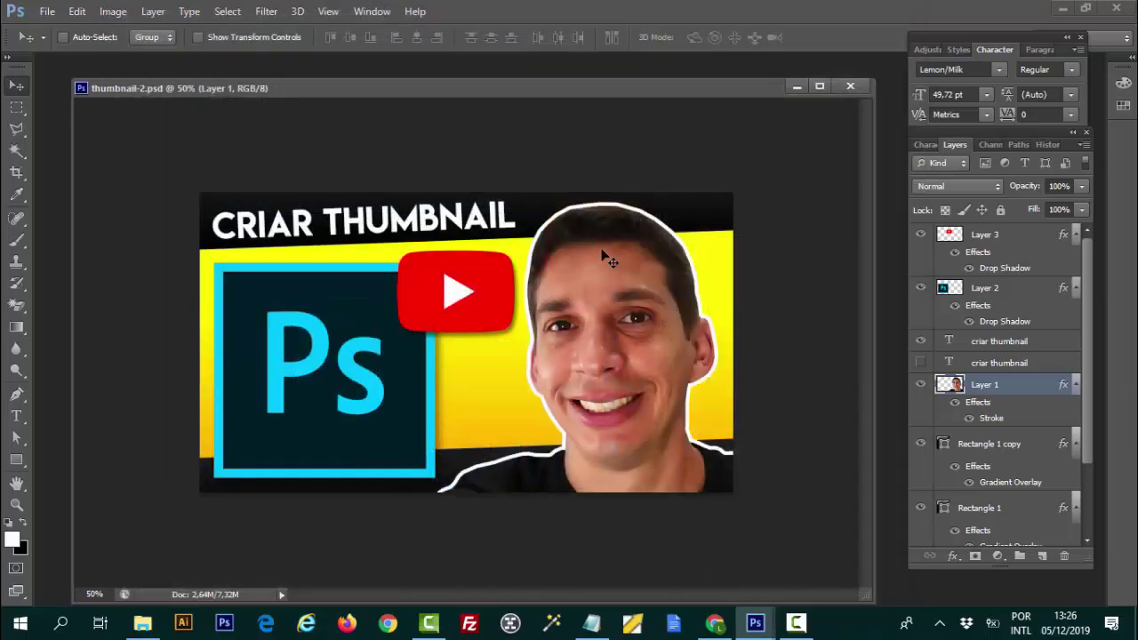
pyautogui.hotkey('ctrl', '-')
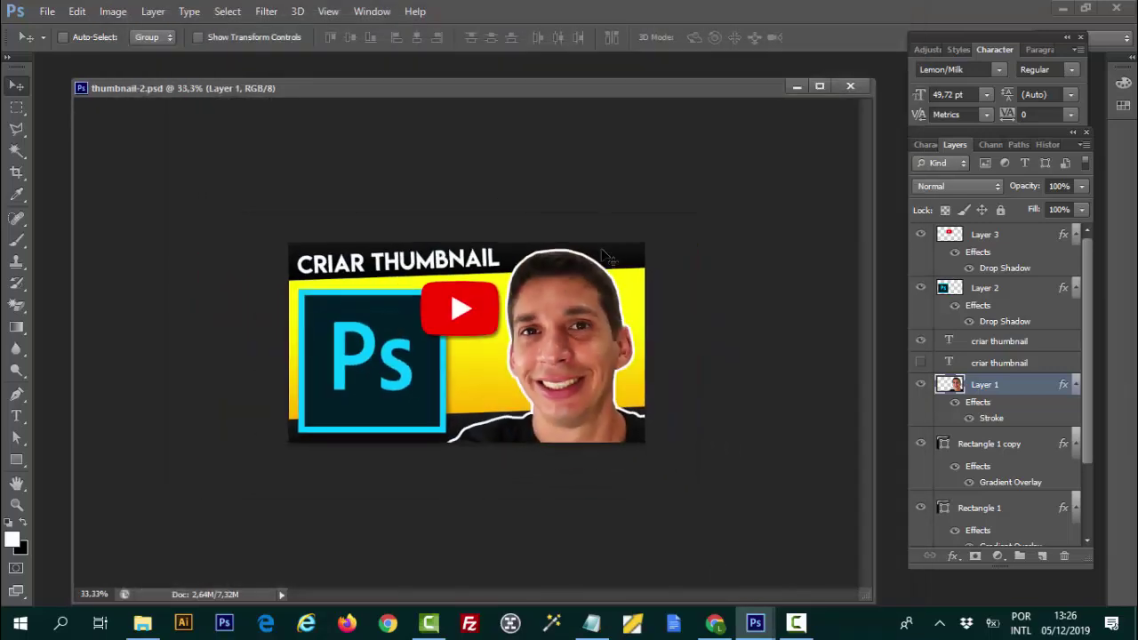
pyautogui.hotkey('ctrl', '-')
pyautogui.hotkey('ctrl', '-')
pyautogui.hotkey('ctrl', '-')
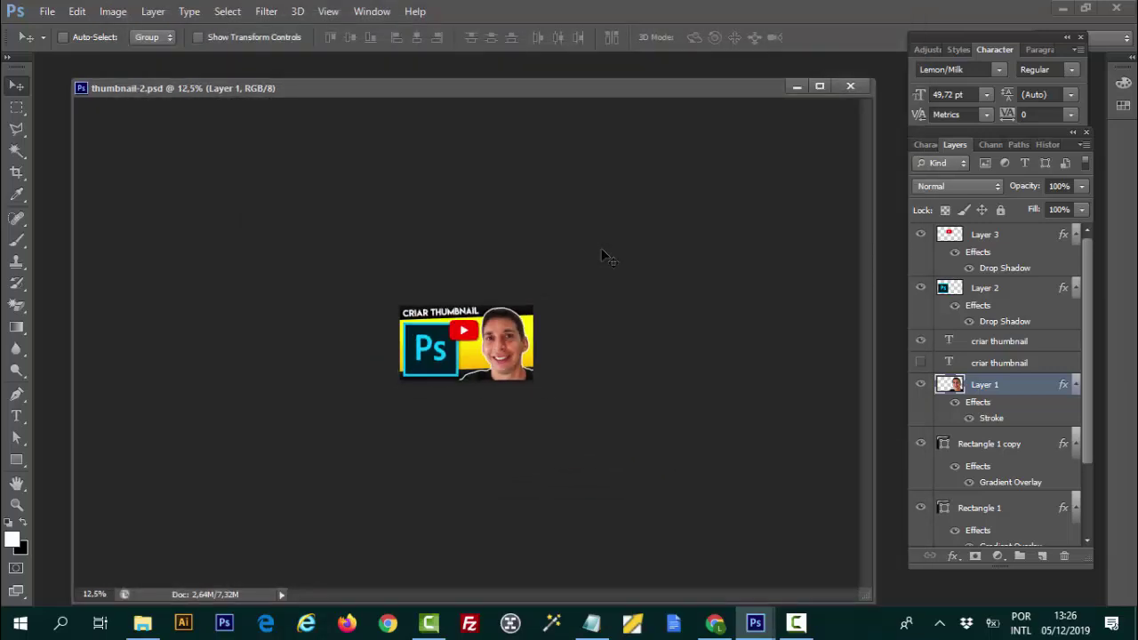
pyautogui.hotkey('ctrl', '-')
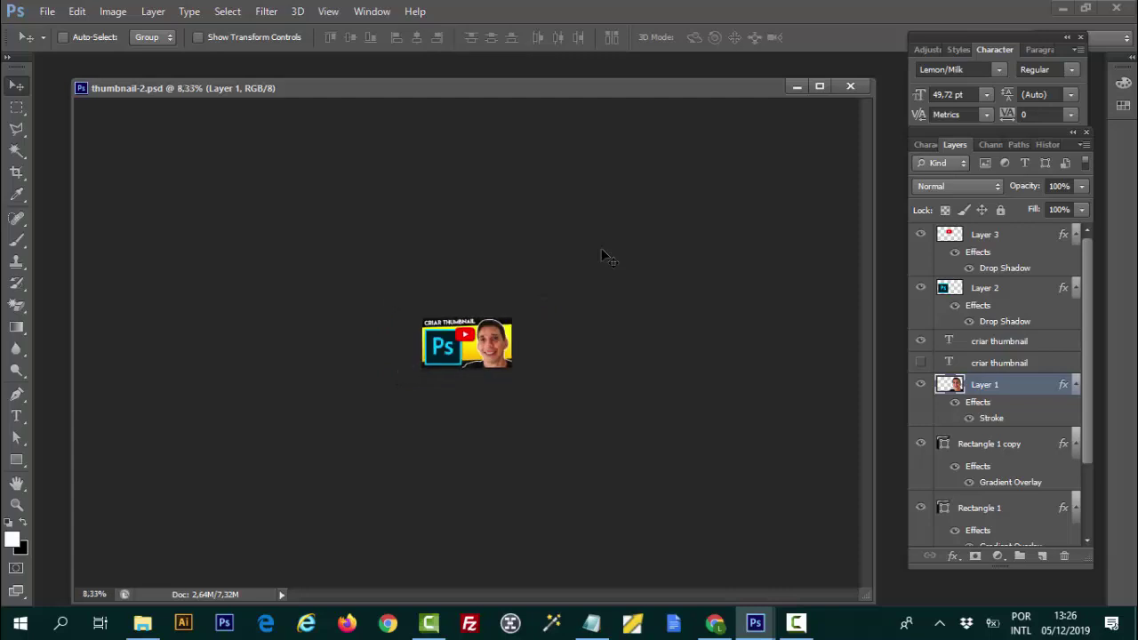
pyautogui.hotkey('ctrl', '+')
pyautogui.hotkey('ctrl', '+')
pyautogui.hotkey('ctrl', '+')
pyautogui.hotkey('ctrl', '+')
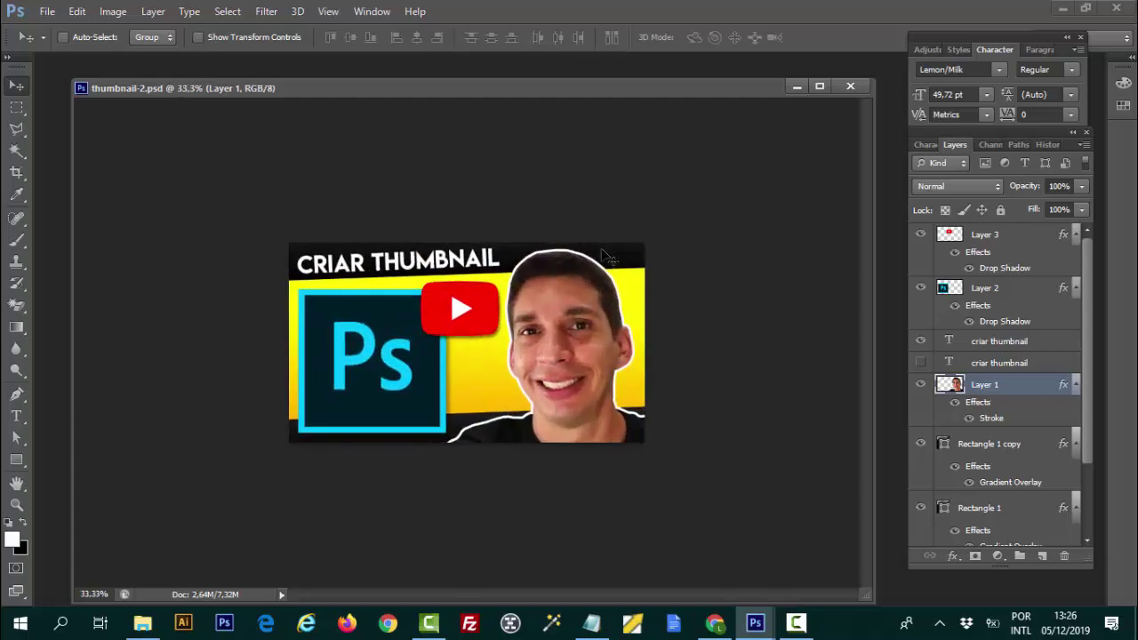
pyautogui.hotkey('ctrl', '+')
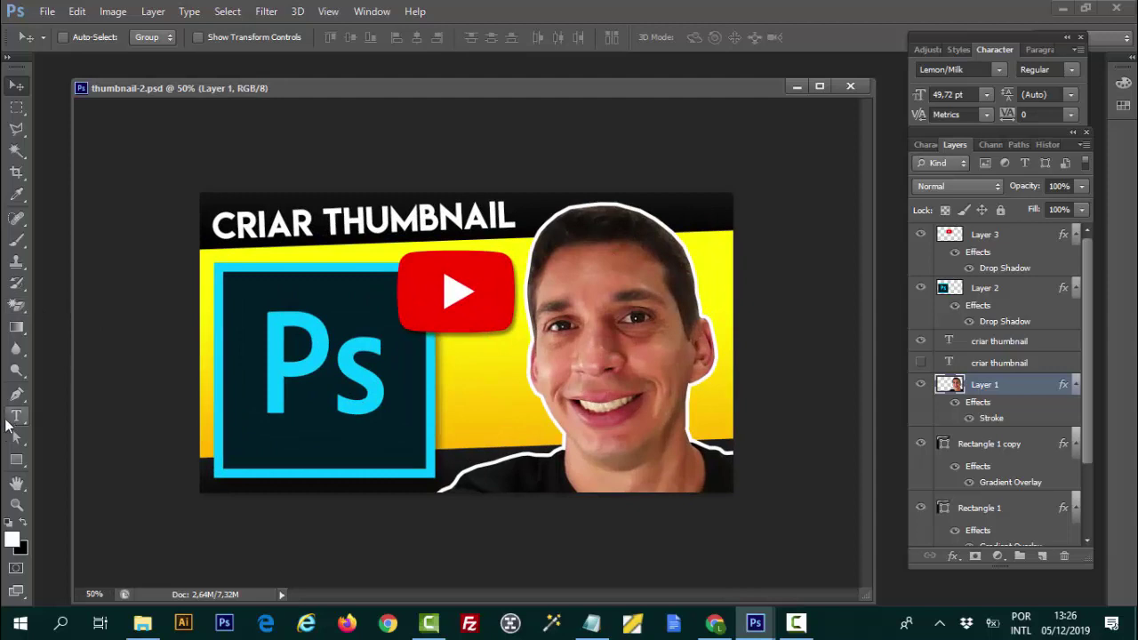
# - Delete 'CRIAR' from the headline so it reads just 'THUMBNAIL'
pyautogui.click(16, 415)
pyautogui.moveTo(318, 222); pyautogui.dragTo(178, 209)
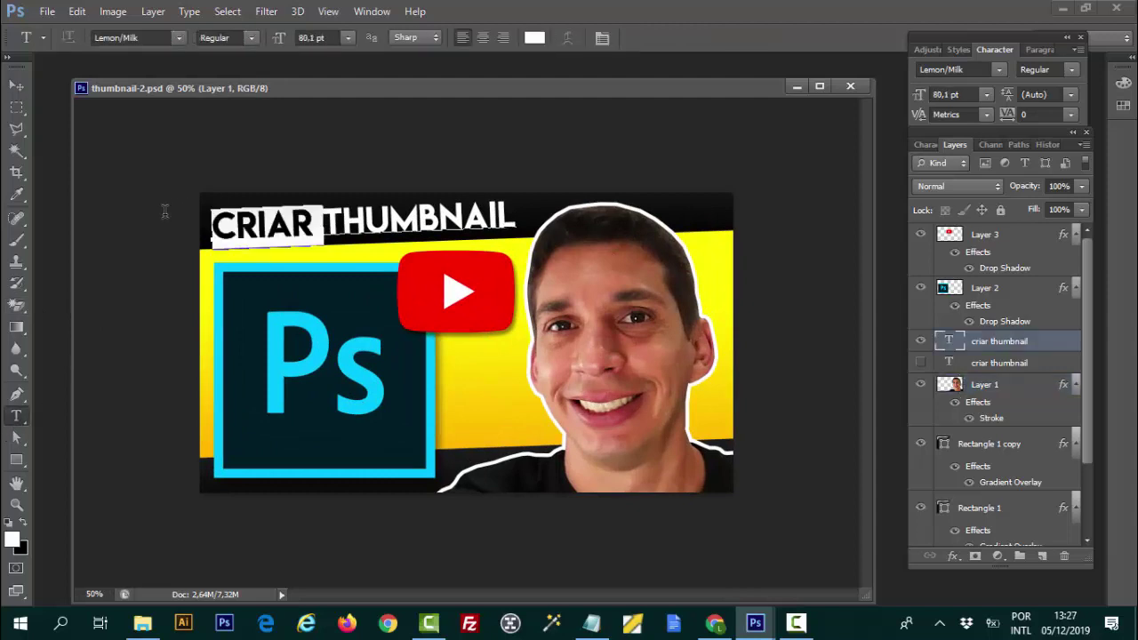
pyautogui.press('BackSpace')
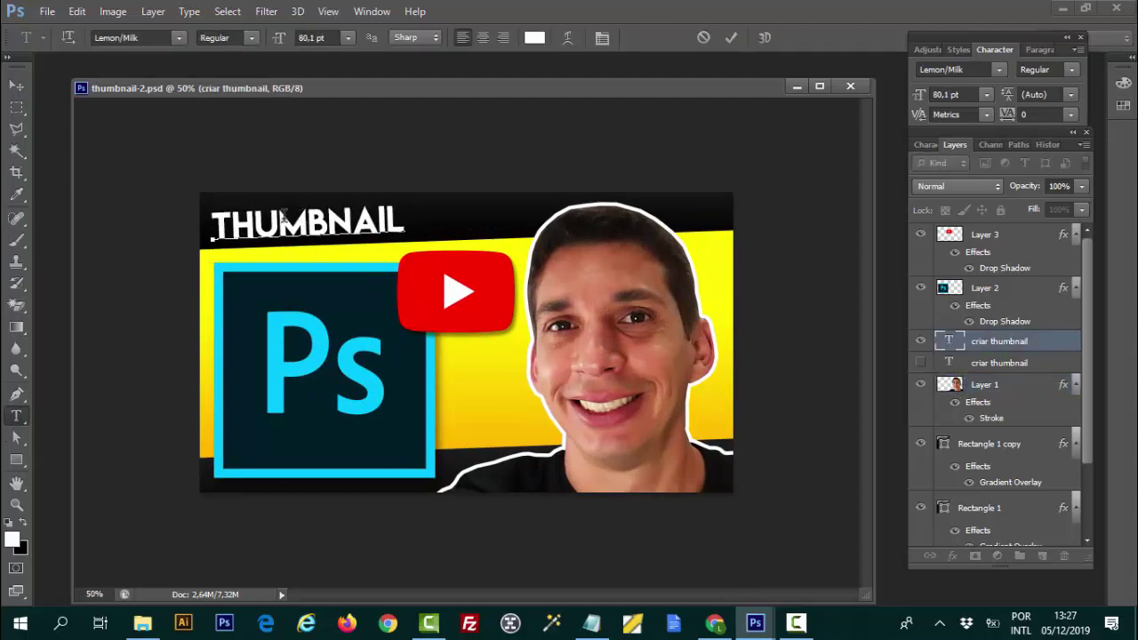
pyautogui.click(17, 84)
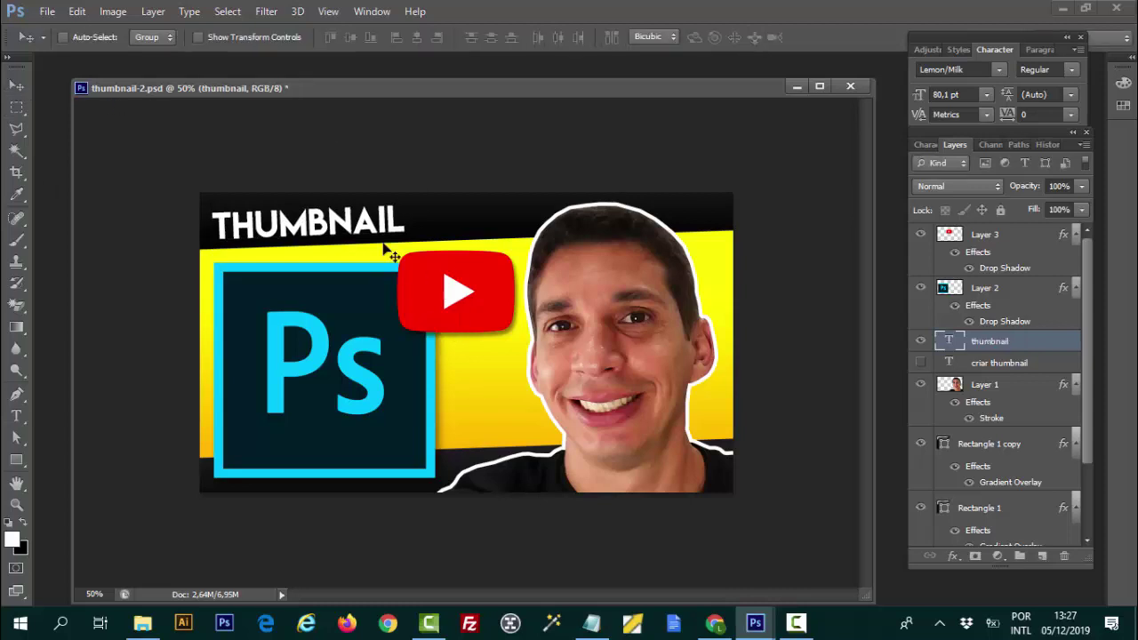
# - Enlarge the THUMBNAIL title to about 128%, nudge it right and save
pyautogui.hotkey('ctrl', 't')
pyautogui.moveTo(404, 248); pyautogui.dragTo(448, 246)
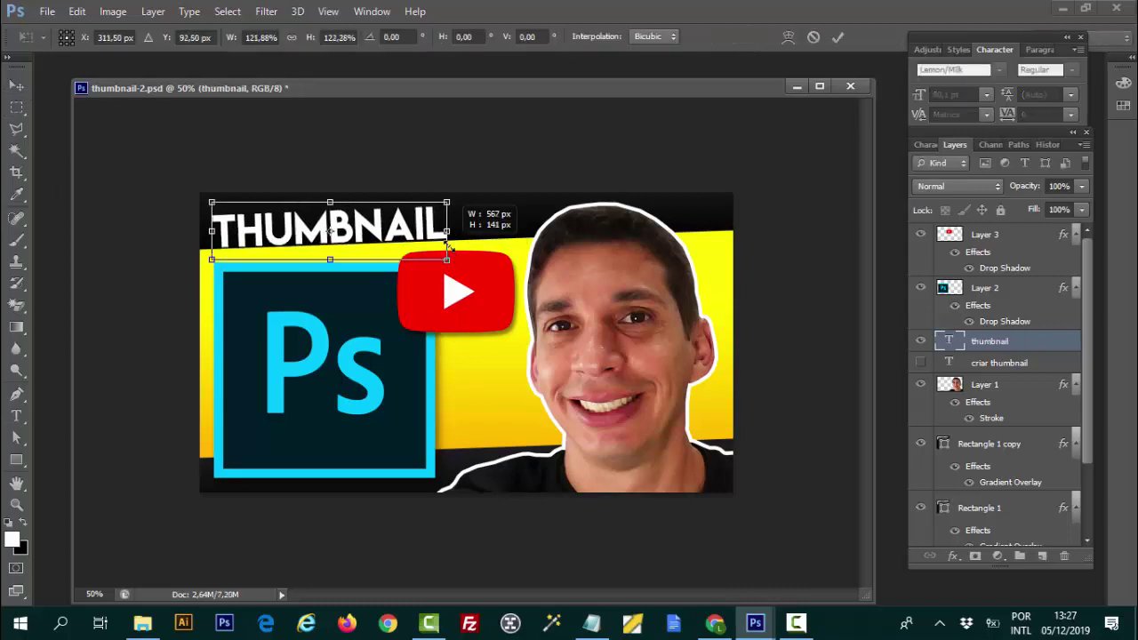
pyautogui.moveTo(447, 203); pyautogui.dragTo(468, 192)
pyautogui.press('Return')
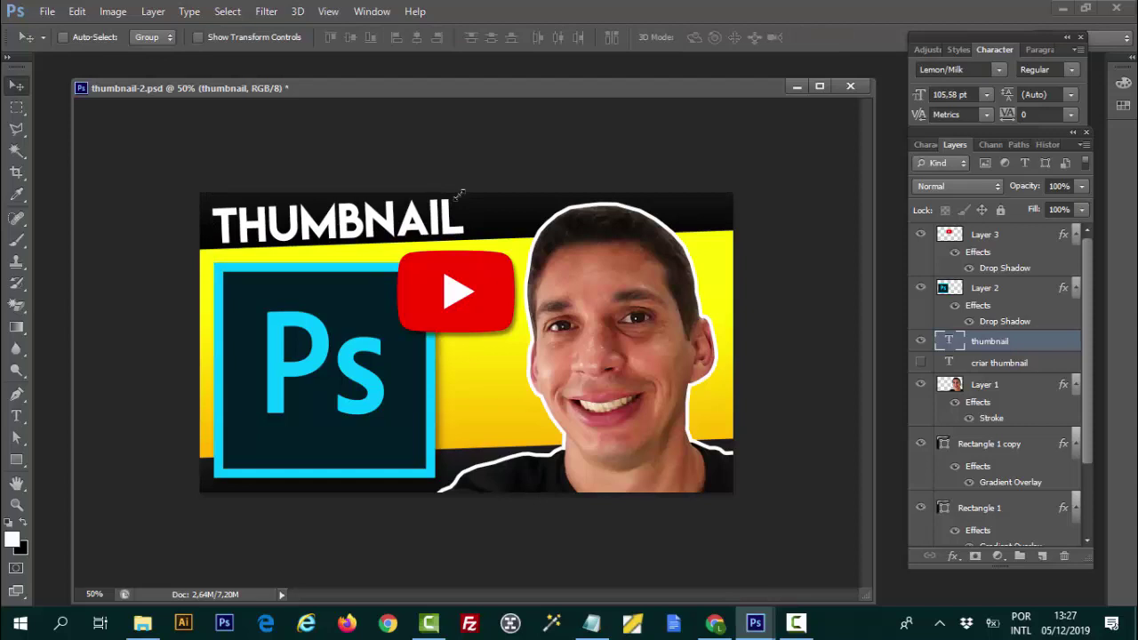
pyautogui.press('Right')
pyautogui.press('Right')
pyautogui.press('Right')
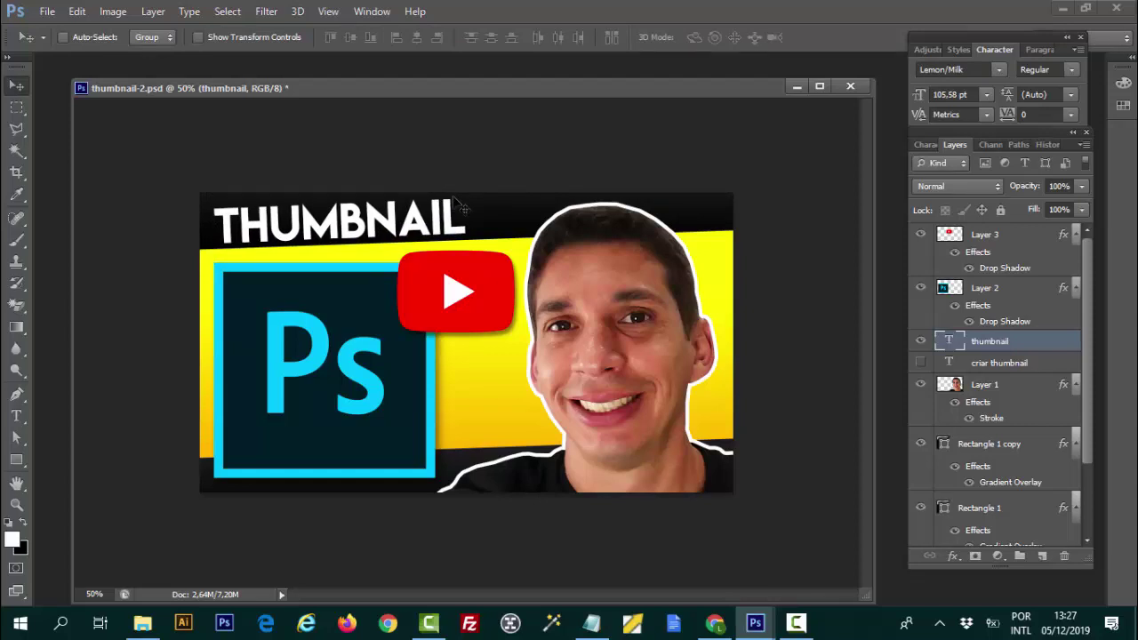
pyautogui.hotkey('ctrl', 's')
pyautogui.moveTo(477, 86); pyautogui.dragTo(464, 81)
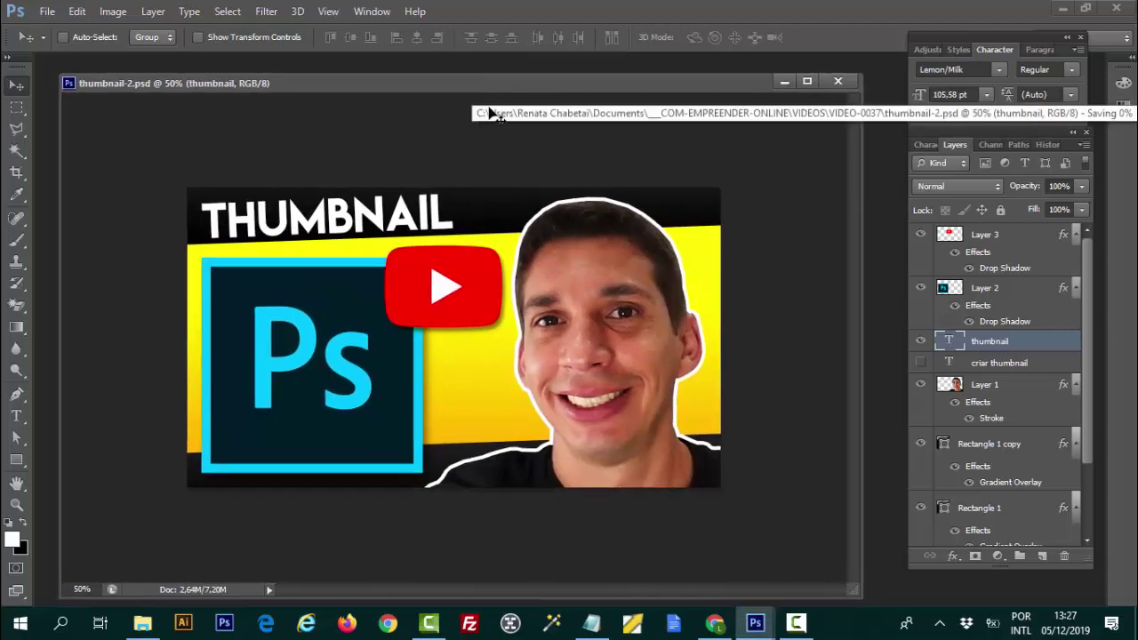
# - Export via Save for Web as PNG-24 named criar-thumbnail-para-youtube-com-photoshop
pyautogui.click(45, 11)
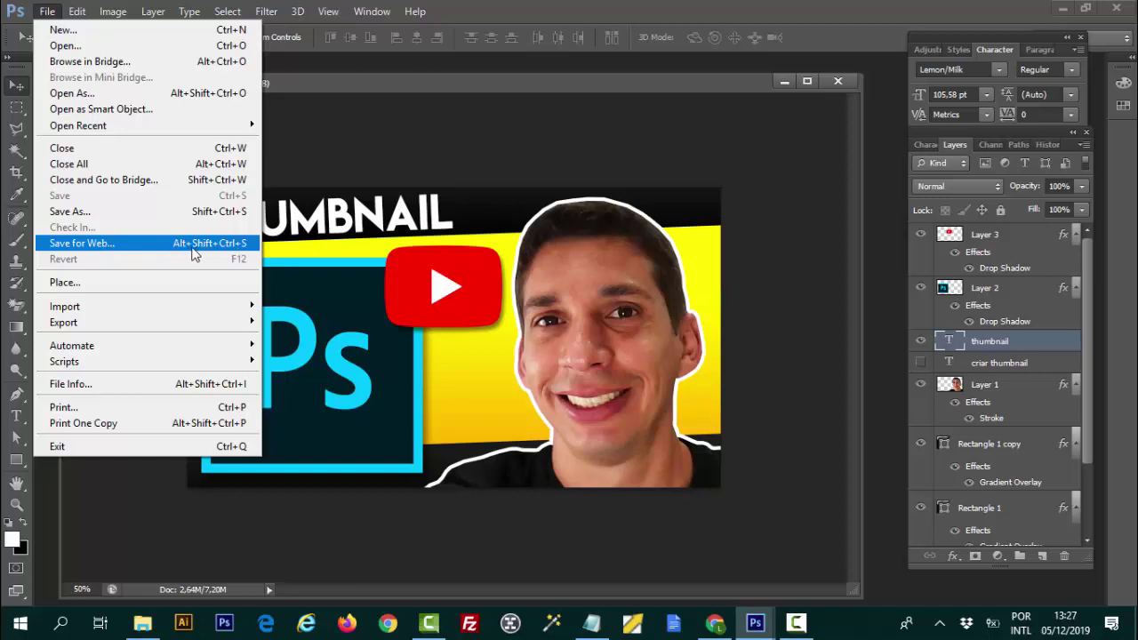
pyautogui.click(138, 249)
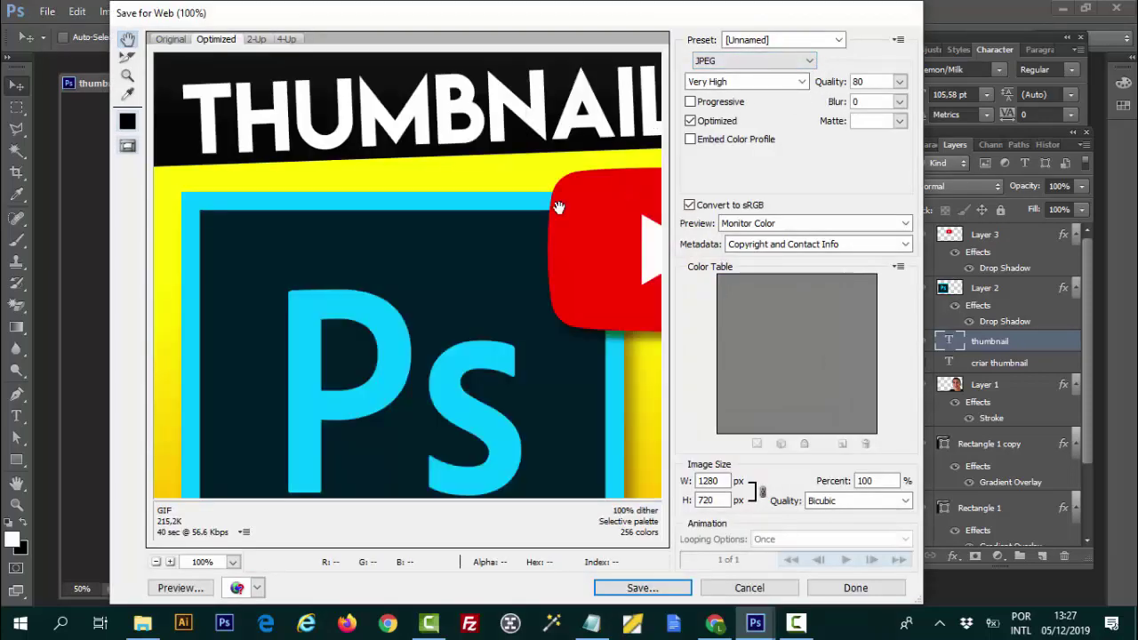
pyautogui.moveTo(524, 176)
pyautogui.mouseDown()
pyautogui.moveTo(230, 291)
pyautogui.moveTo(417, 287)
pyautogui.moveTo(279, 261)
pyautogui.mouseUp()
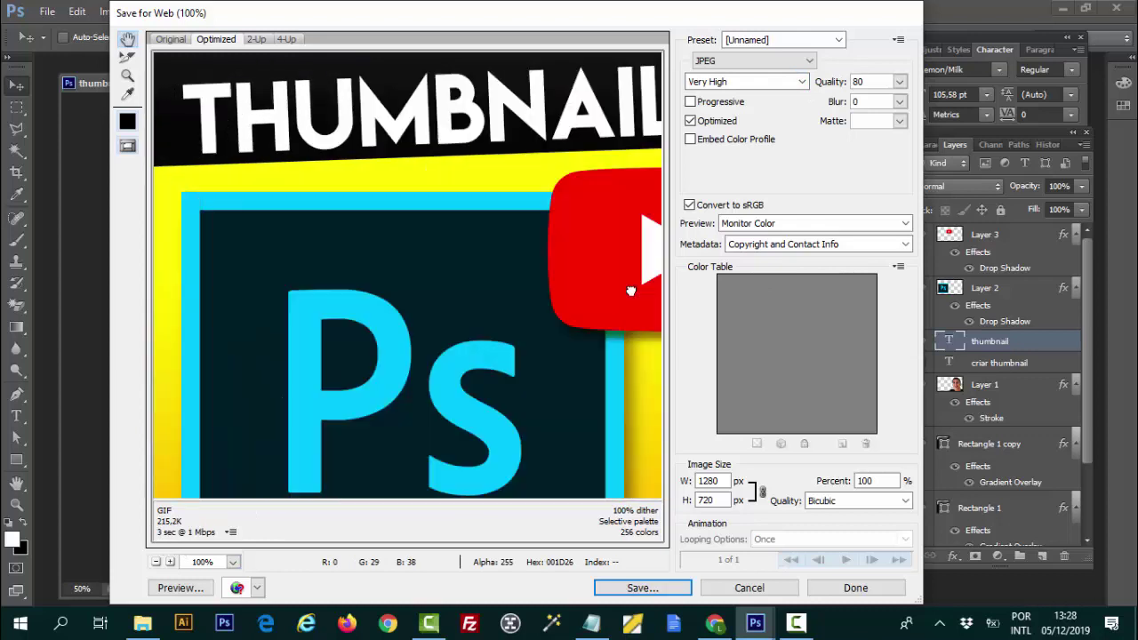
pyautogui.click(782, 60)
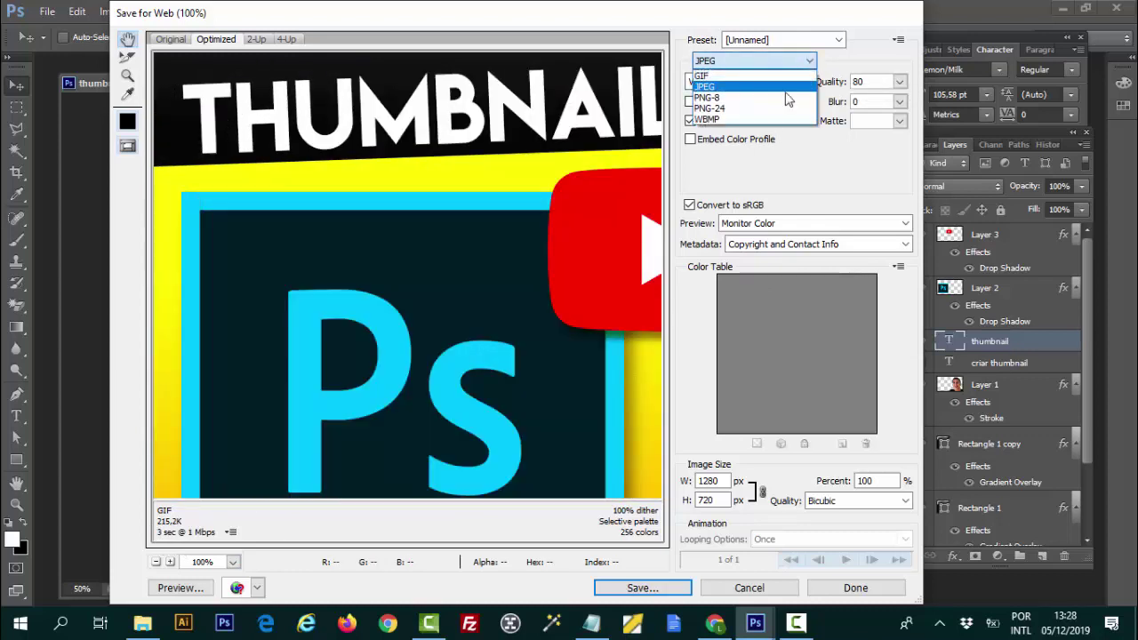
pyautogui.click(735, 109)
pyautogui.moveTo(556, 391)
pyautogui.mouseDown()
pyautogui.moveTo(223, 302)
pyautogui.moveTo(555, 252)
pyautogui.moveTo(542, 222)
pyautogui.moveTo(542, 256)
pyautogui.moveTo(635, 268)
pyautogui.mouseUp()
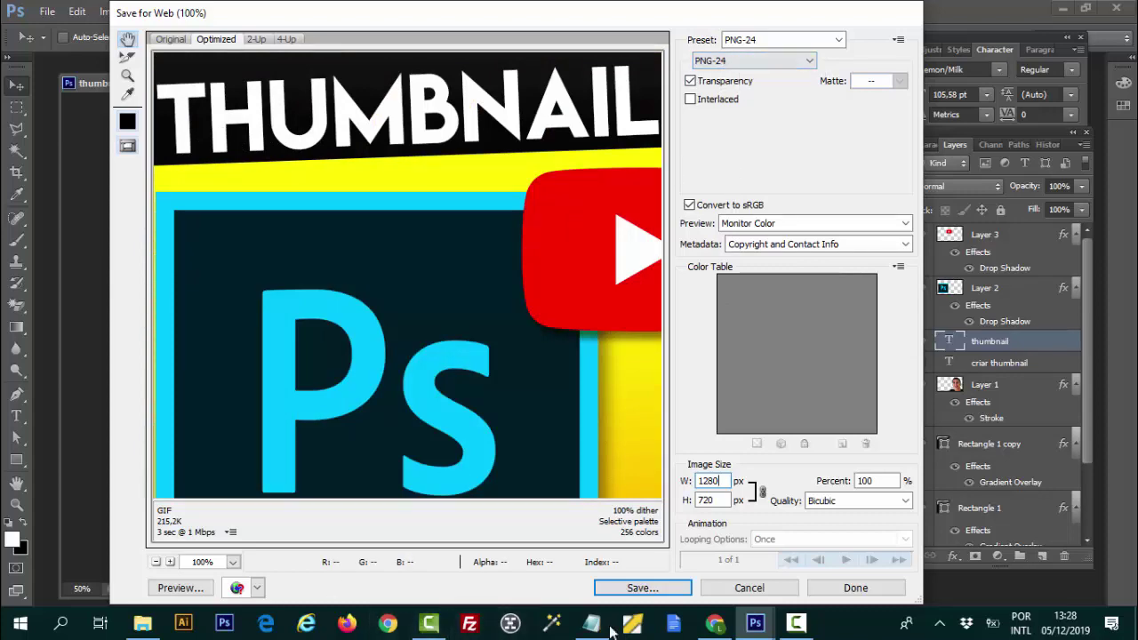
pyautogui.click(647, 590)
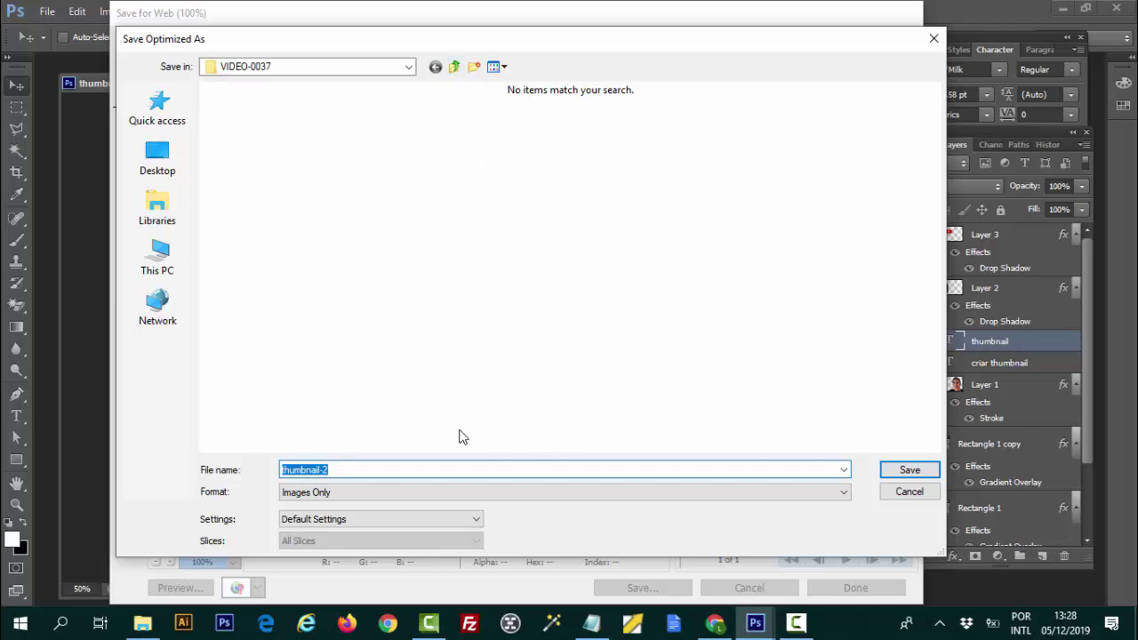
pyautogui.write('criar')
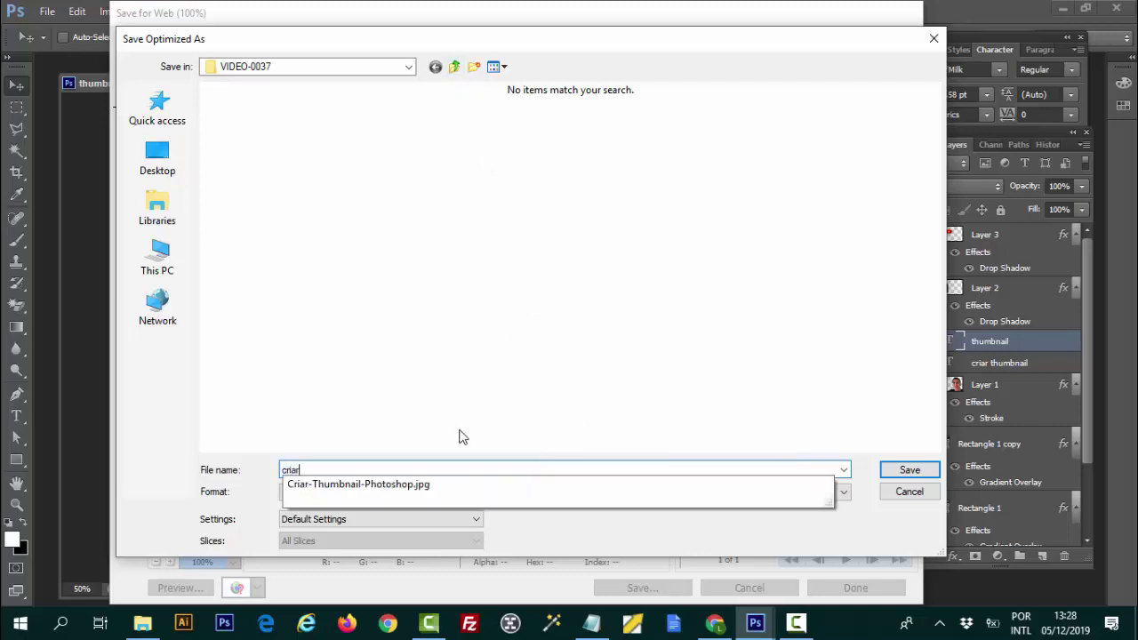
pyautogui.write('-thumbnail-para-youtube-com-photoshop')
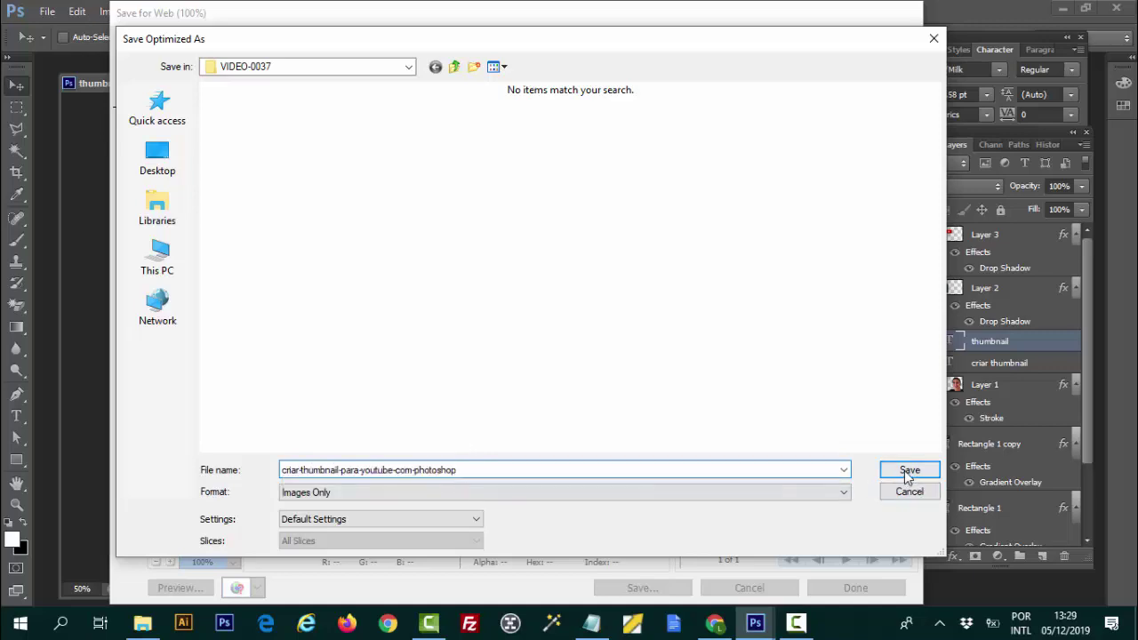
pyautogui.click(906, 469)
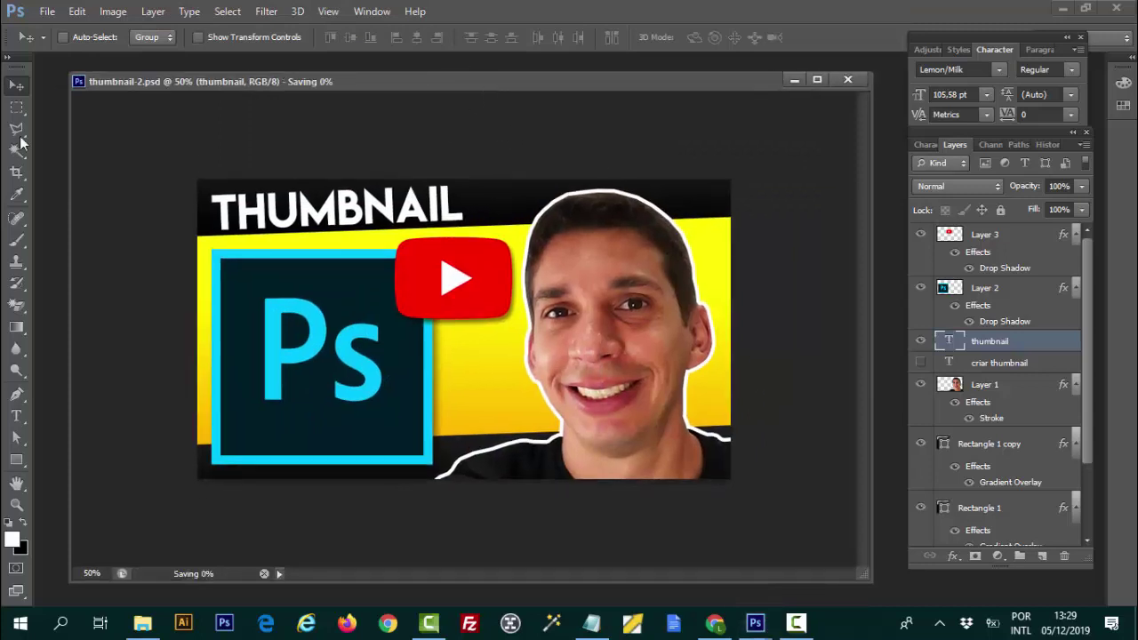
pyautogui.hotkey('ctrl', 'o')
pyautogui.click(511, 258)
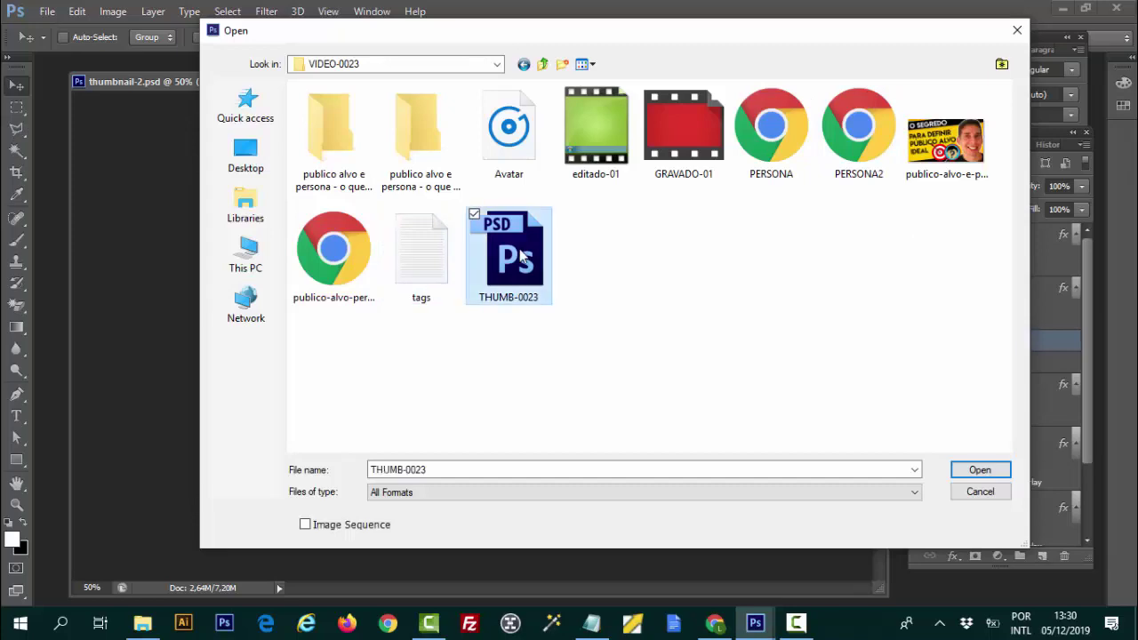
pyautogui.click(981, 470)
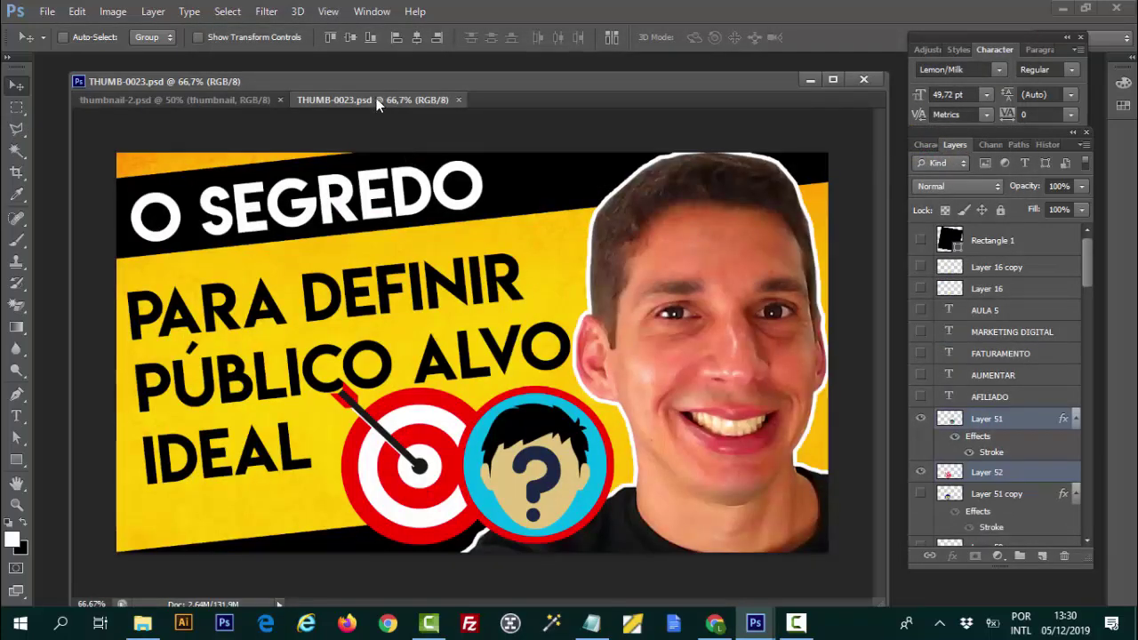
pyautogui.doubleClick(291, 80)
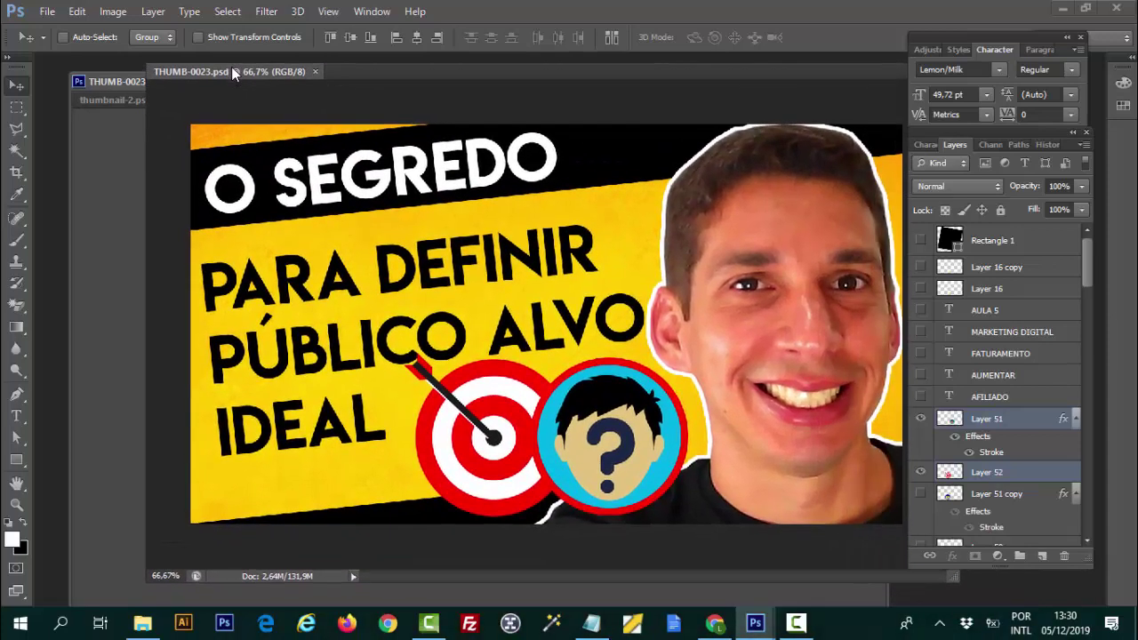
pyautogui.moveTo(231, 67); pyautogui.dragTo(233, 47)
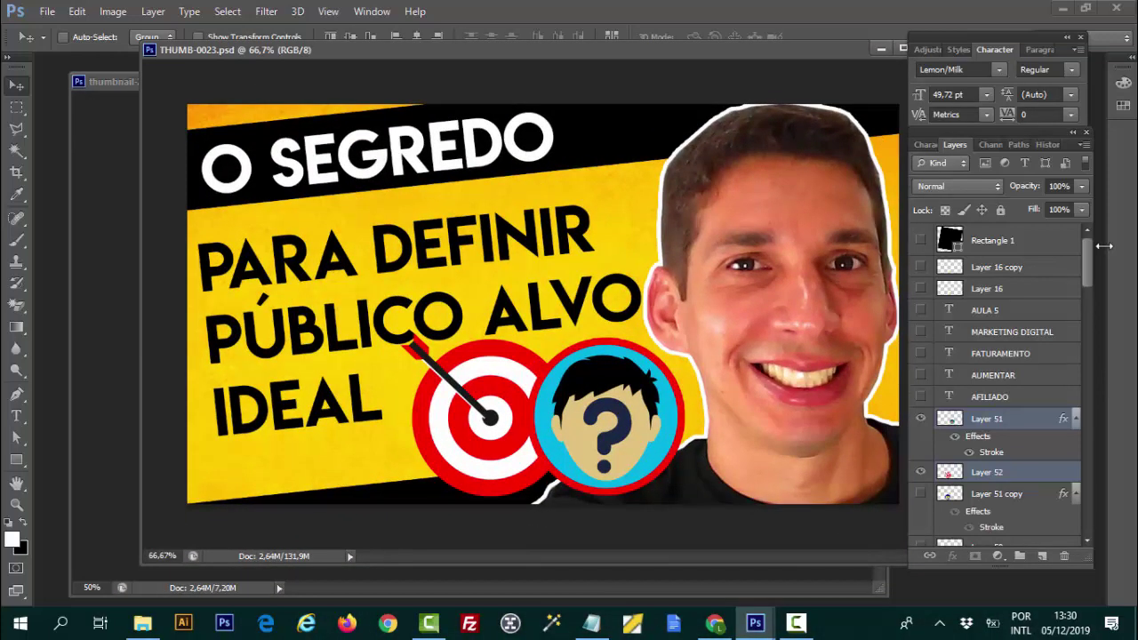
pyautogui.scroll(-1, 1103, 245)
pyautogui.scroll(-5, 1103, 245)
pyautogui.scroll(2, 1103, 246)
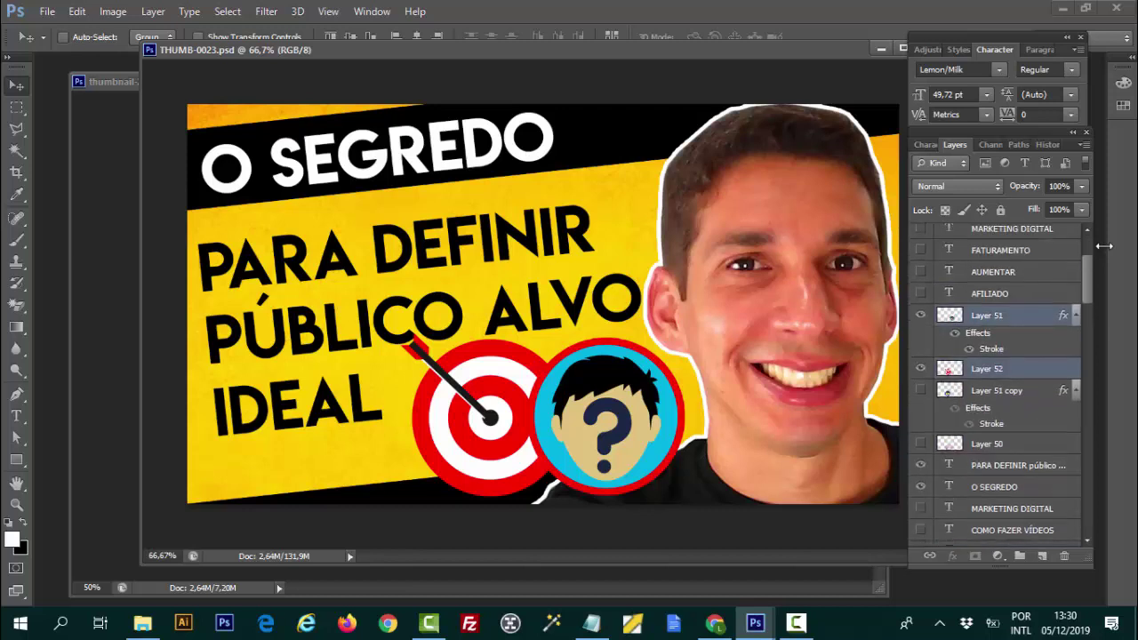
pyautogui.scroll(1, 1103, 246)
pyautogui.hotkey('ctrl', ',')
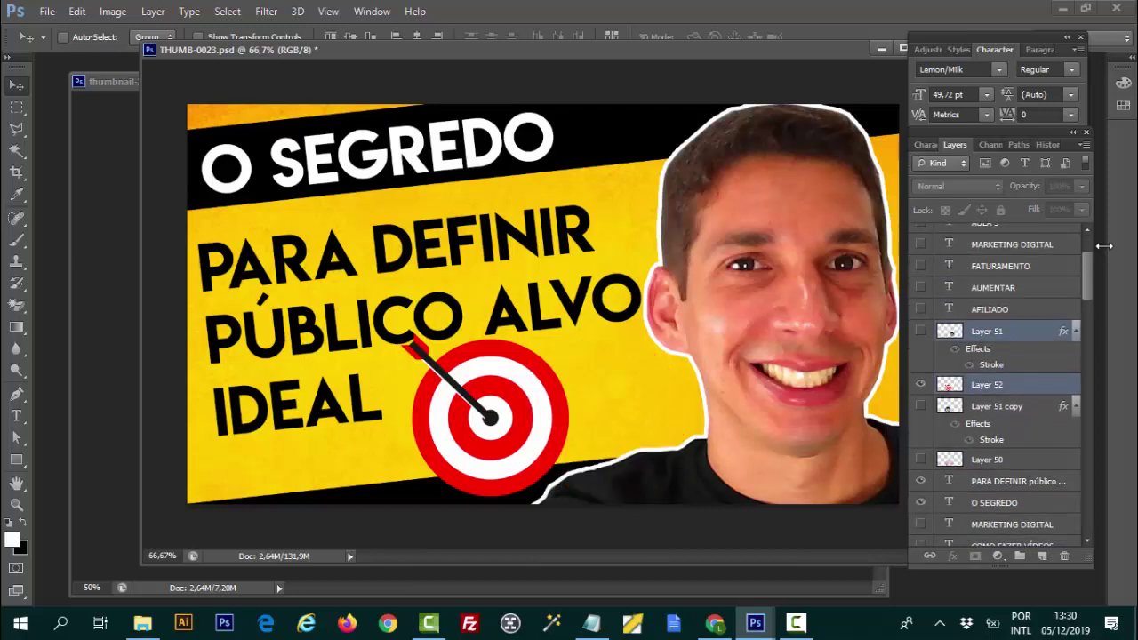
pyautogui.hotkey('ctrl', ',')
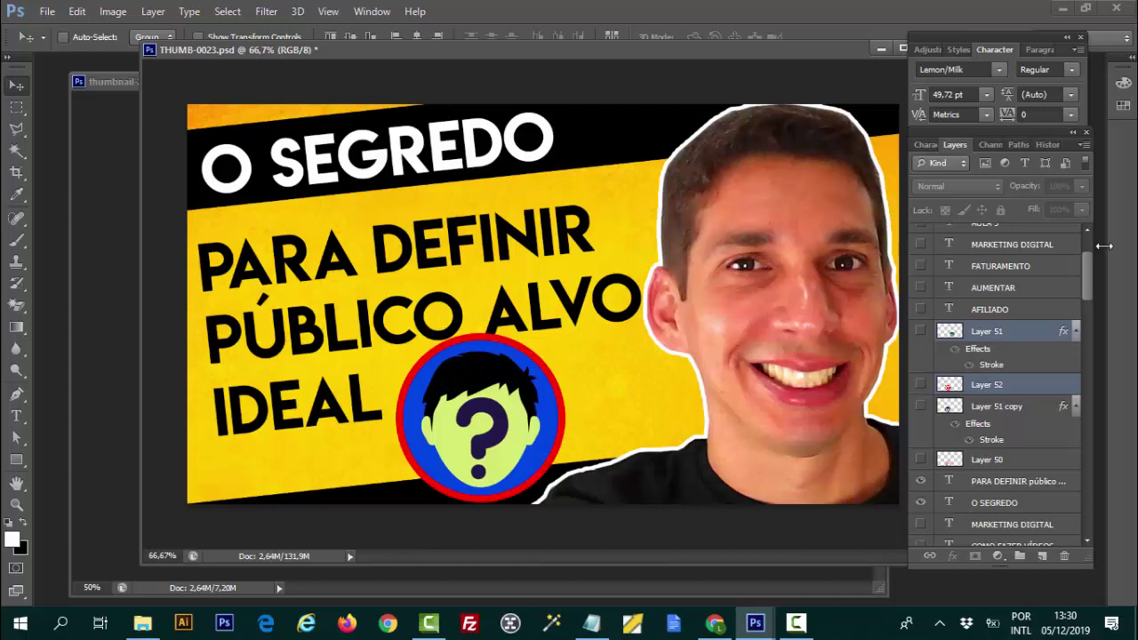
pyautogui.scroll(-3, 1103, 245)
pyautogui.scroll(-3, 1103, 245)
pyautogui.scroll(-3, 1103, 245)
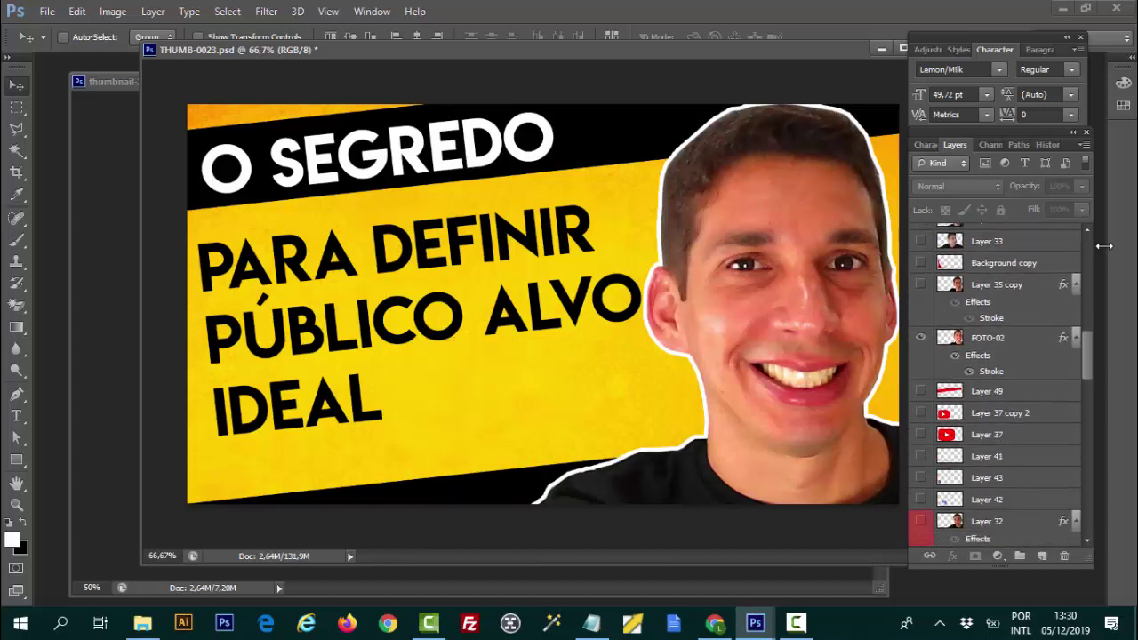
pyautogui.scroll(-3, 1103, 246)
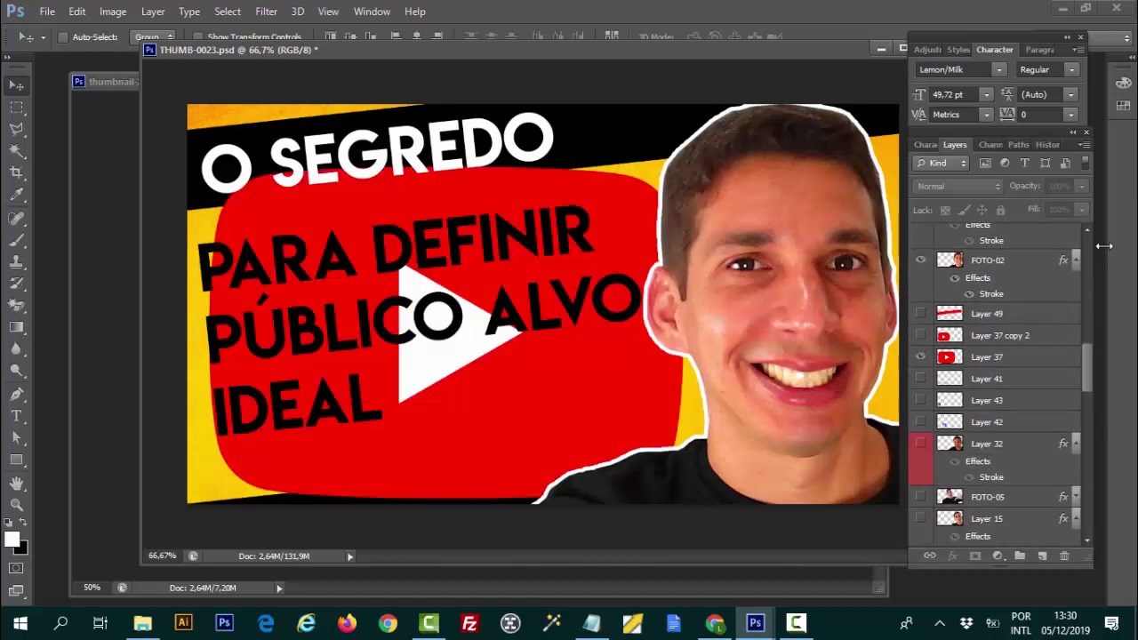
pyautogui.scroll(-1, 1103, 245)
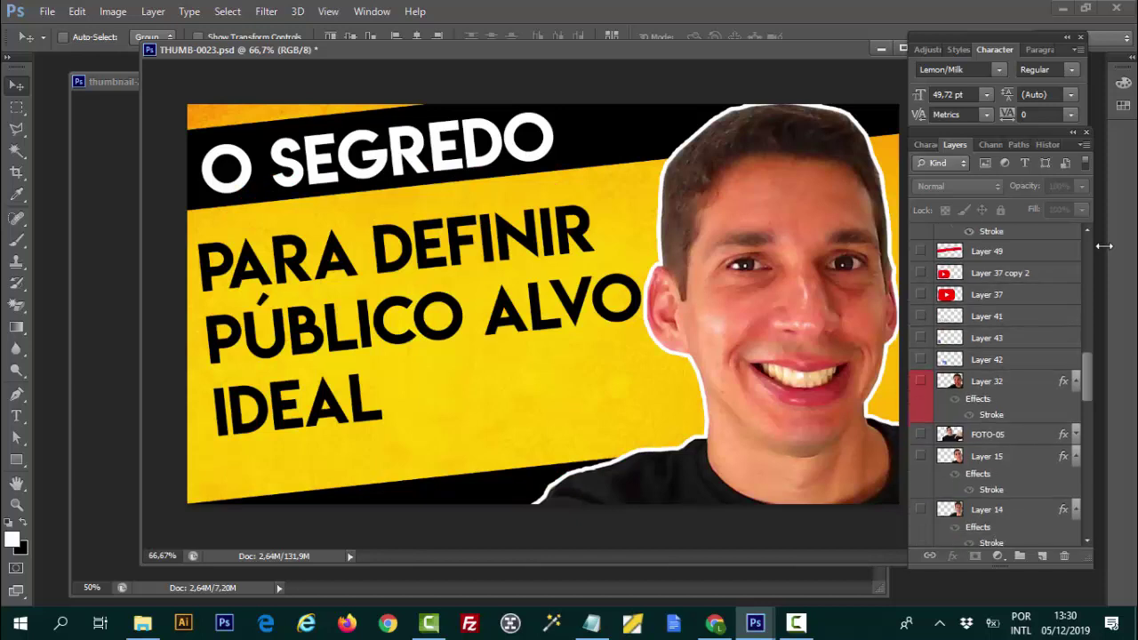
pyautogui.scroll(-1, 1103, 246)
pyautogui.scroll(-1, 1102, 245)
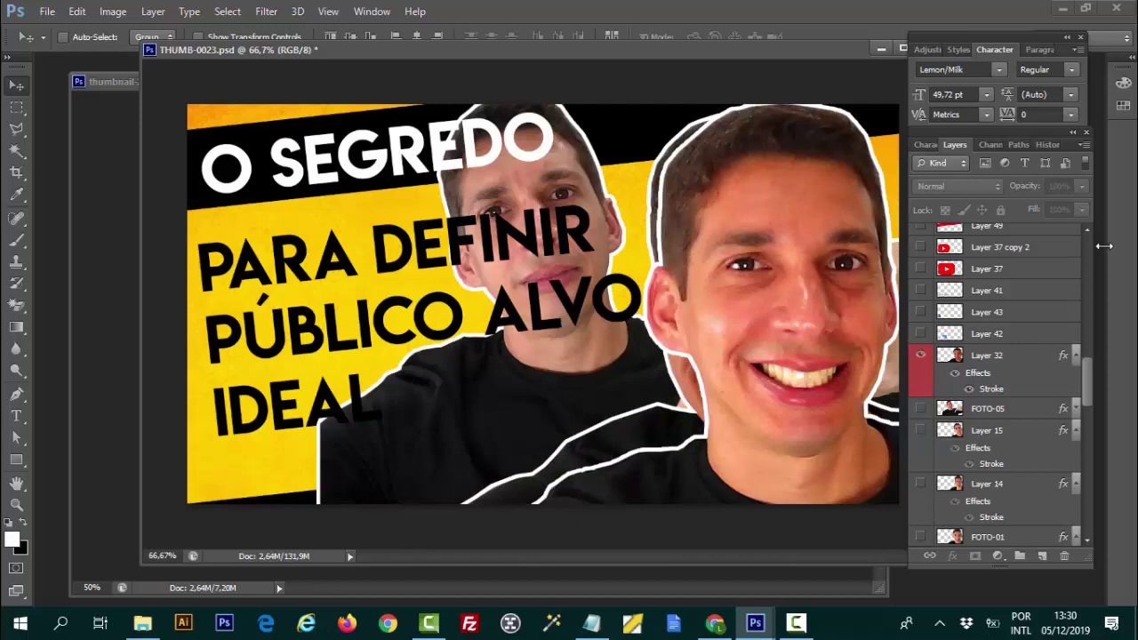
pyautogui.scroll(4, 1103, 245)
pyautogui.scroll(2, 1102, 246)
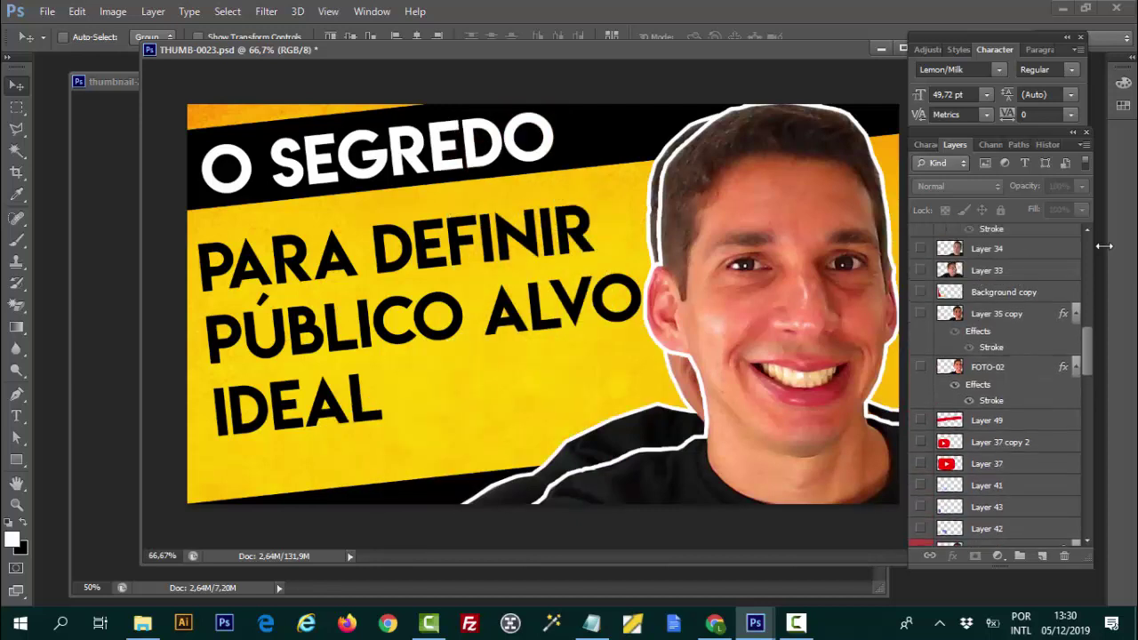
pyautogui.scroll(-3, 1103, 245)
pyautogui.scroll(-3, 1103, 246)
# - Scroll the Layers panel and nudge Layer 22's red top band slightly down
pyautogui.scroll(-3, 1103, 246)
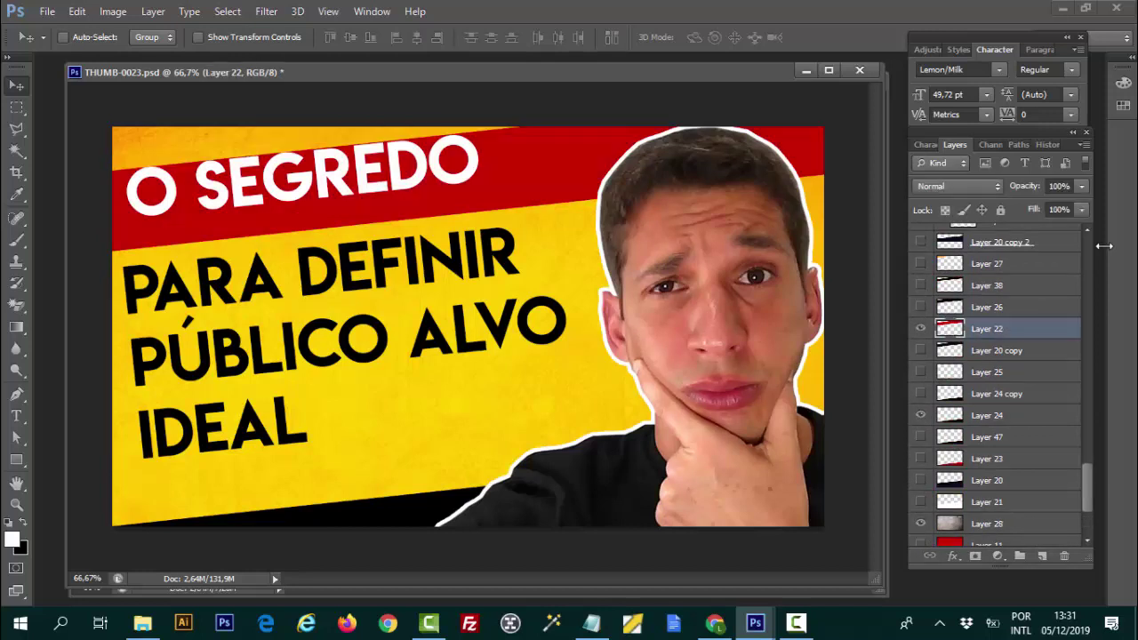
pyautogui.moveTo(451, 145); pyautogui.dragTo(454, 160)
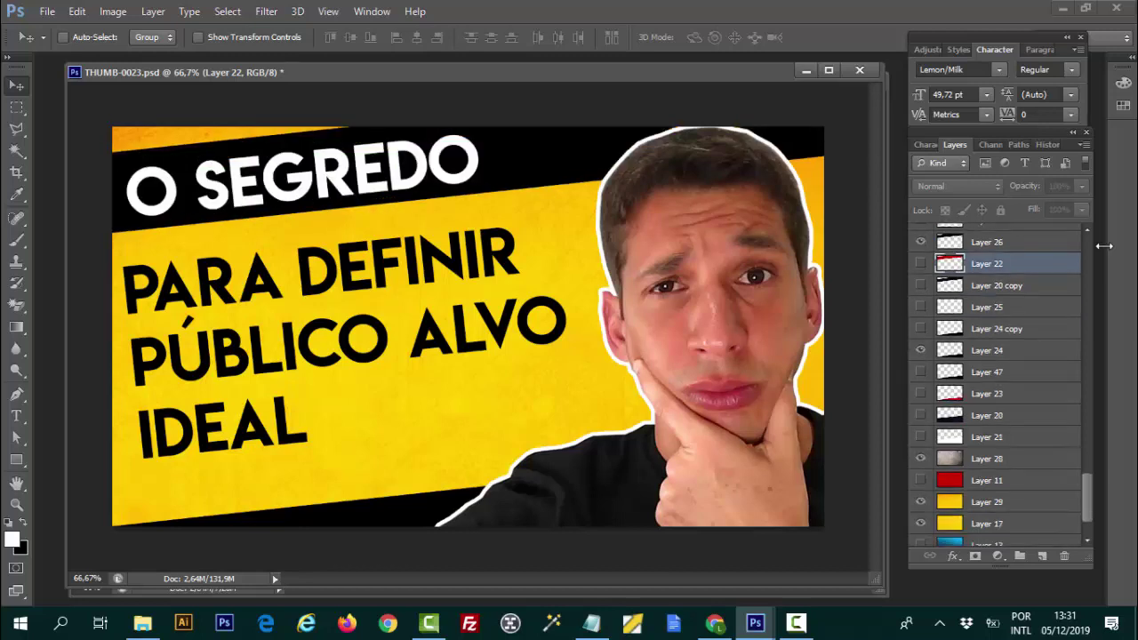
pyautogui.scroll(-3, 995, 382)
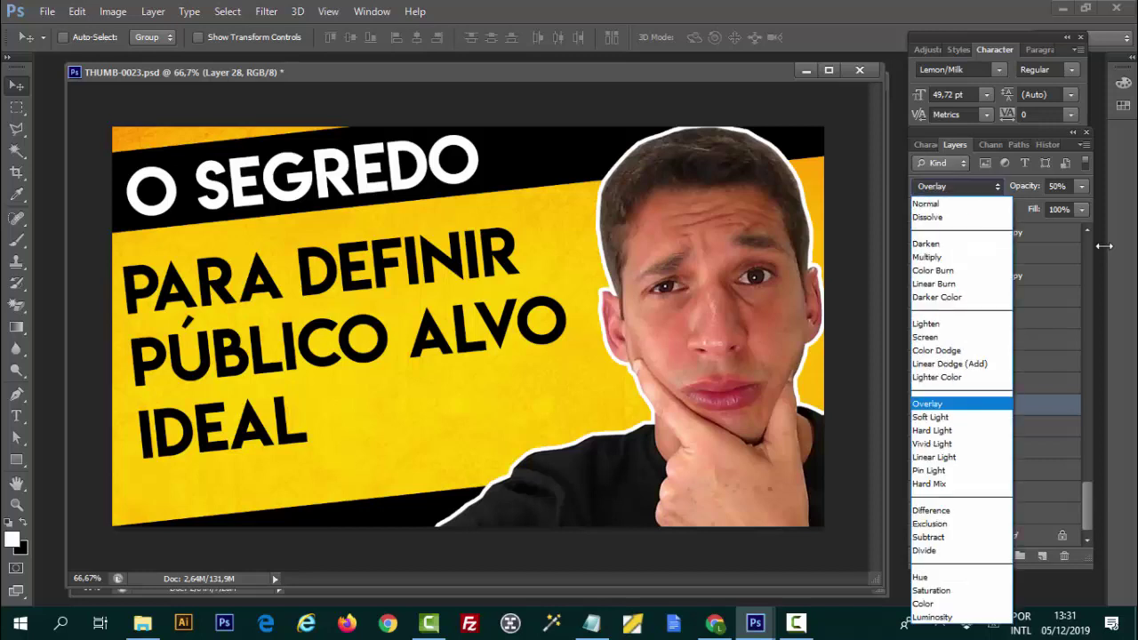
# - Try Normal, 100% opacity and Multiply on texture Layer 28, settling on Overlay at 50%
pyautogui.press('Home')
pyautogui.press('Return')
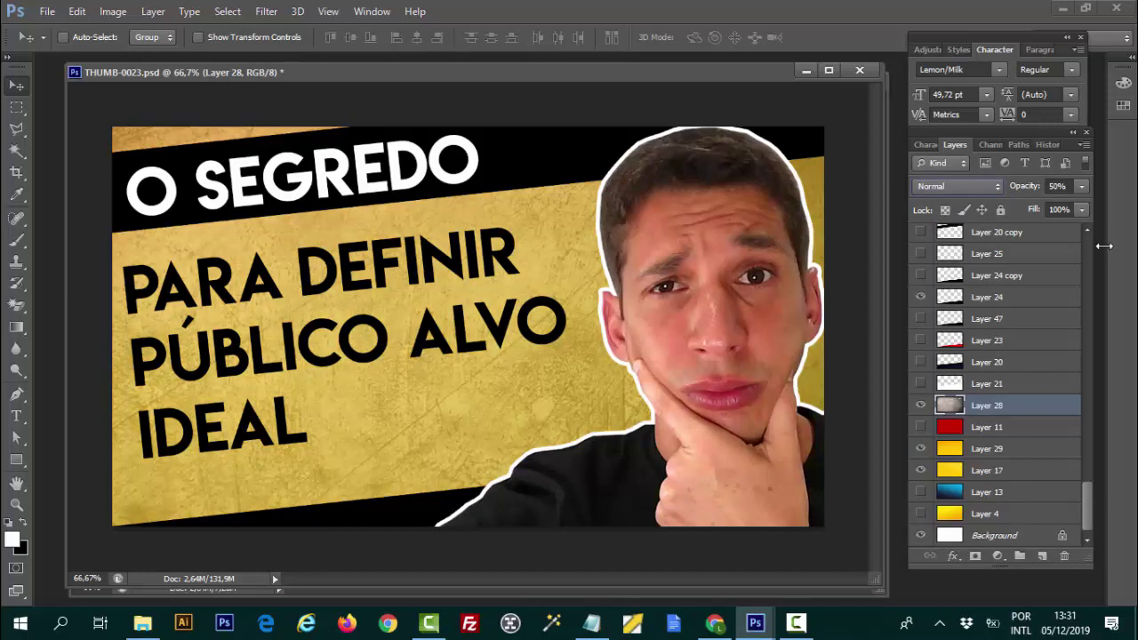
pyautogui.press('Tab')
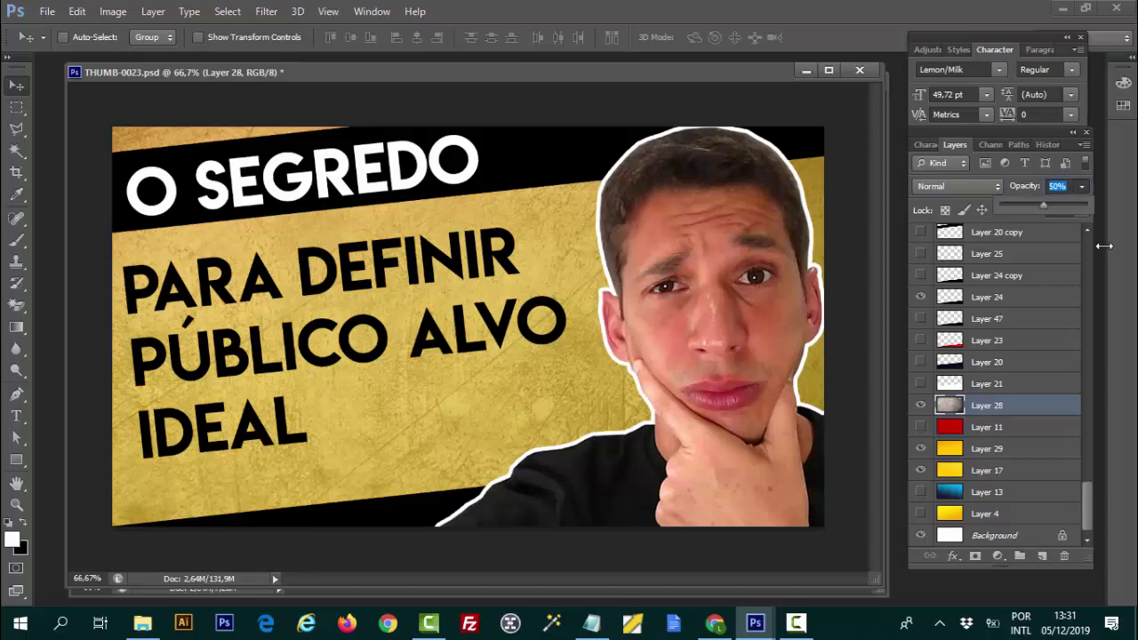
pyautogui.write('100')
pyautogui.press('Return')
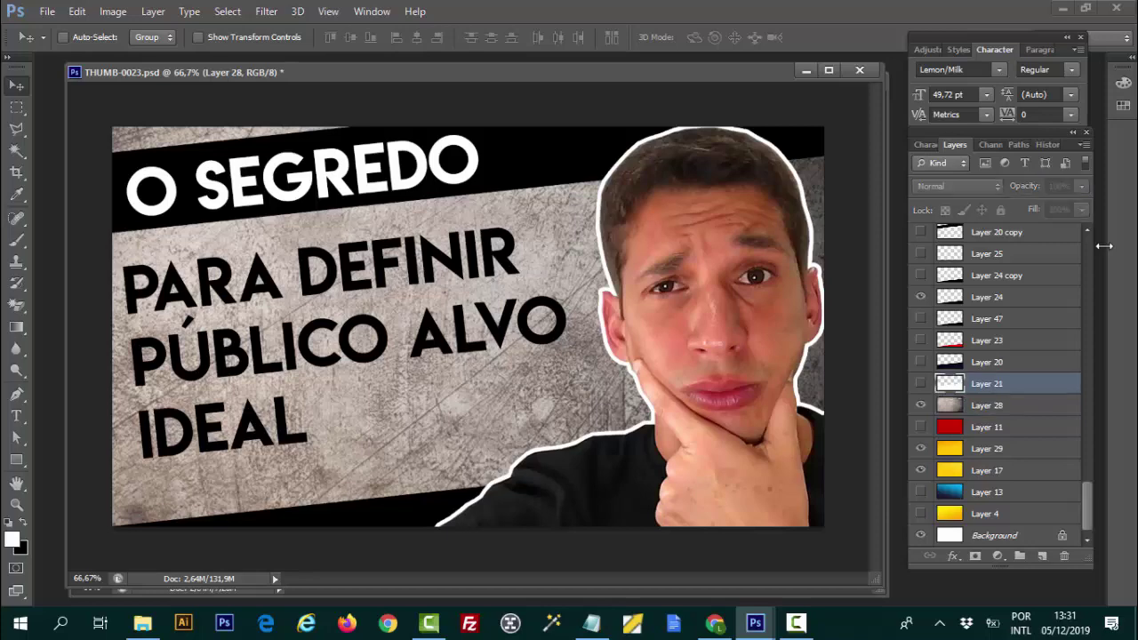
pyautogui.hotkey('ctrl', 'z')
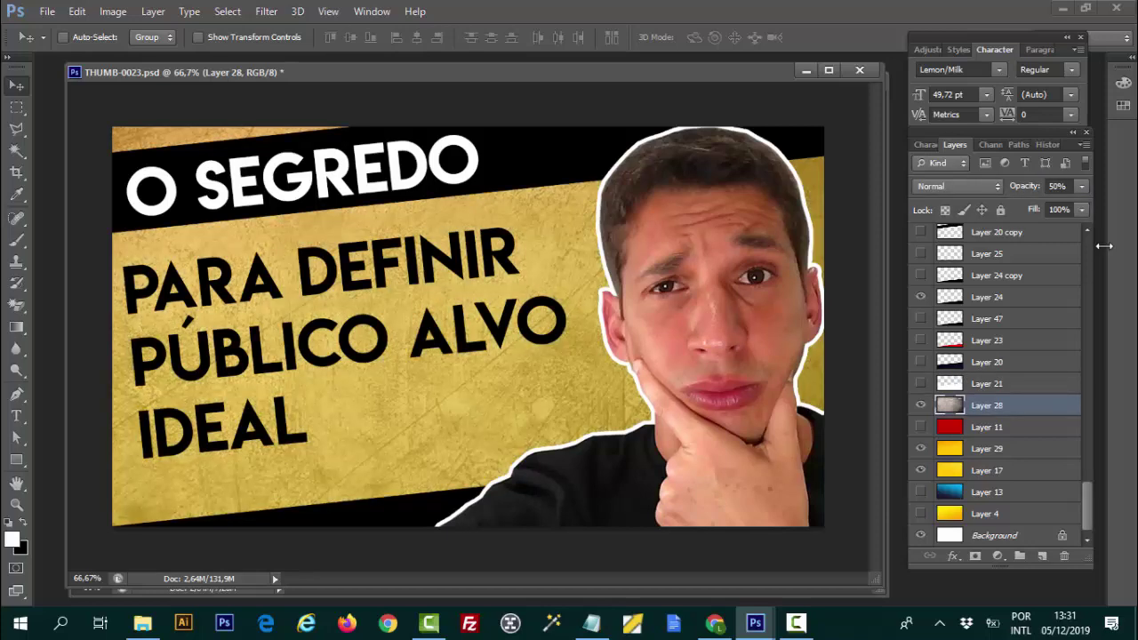
pyautogui.click(957, 185)
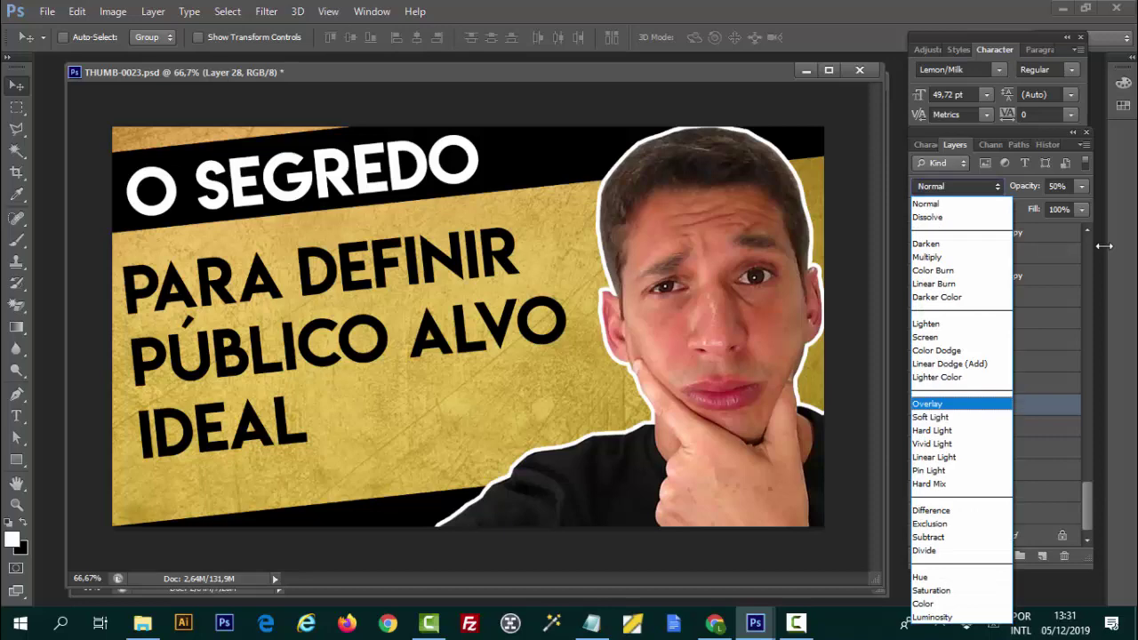
pyautogui.press('Return')
pyautogui.hotkey('alt', 'Down')
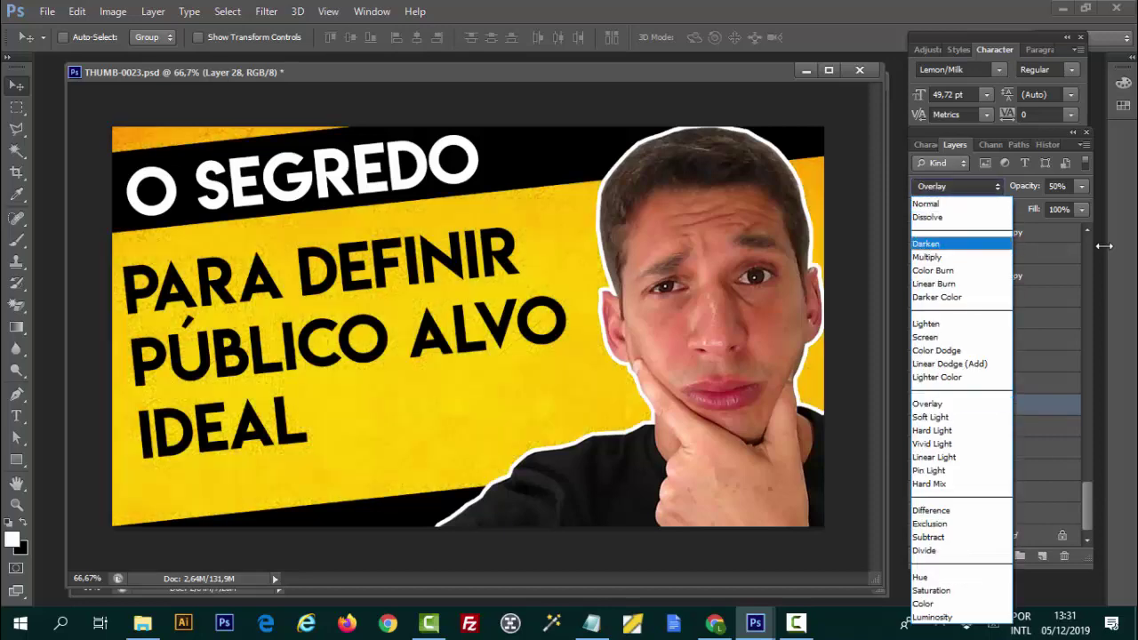
pyautogui.press('Down')
pyautogui.press('Return')
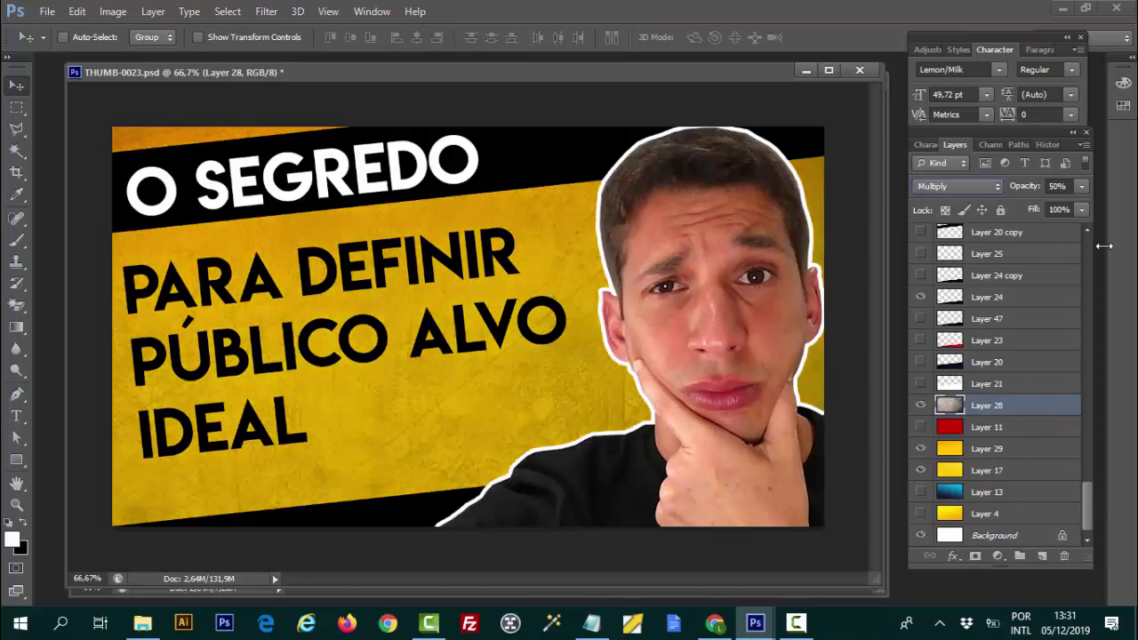
pyautogui.hotkey('alt', 'Down')
pyautogui.press('Down')
pyautogui.press('Down')
pyautogui.press('Down')
pyautogui.press('Down')
pyautogui.press('Down')
pyautogui.press('Down')
pyautogui.press('Return')
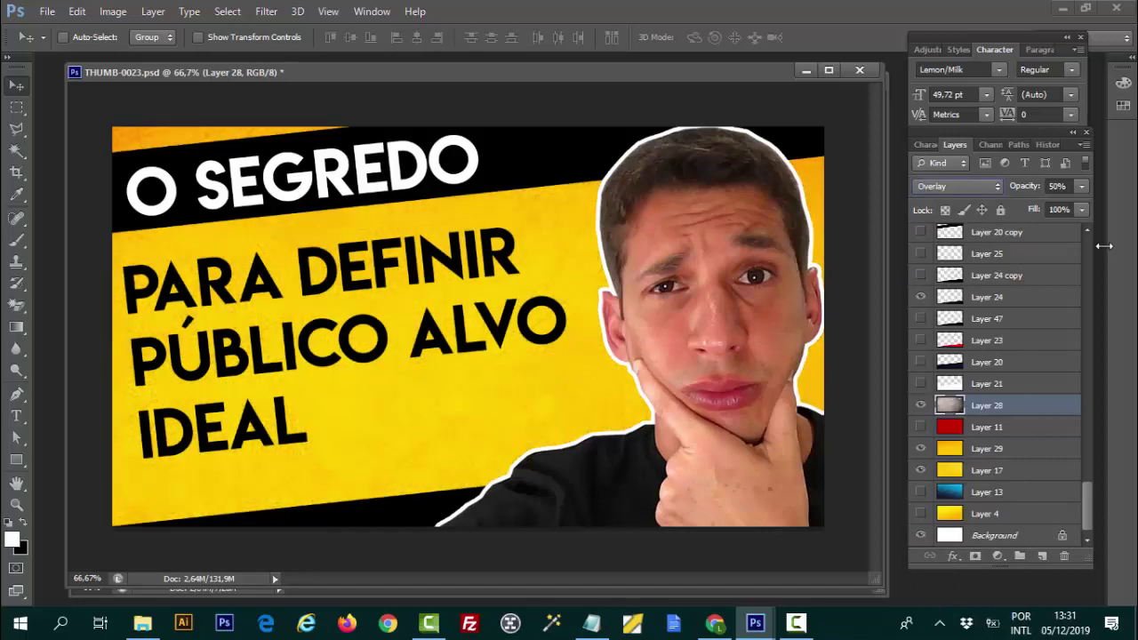
# - Hide yellow Layers 29 and 17 and show the blue gradient Layer 13
pyautogui.click(920, 427)
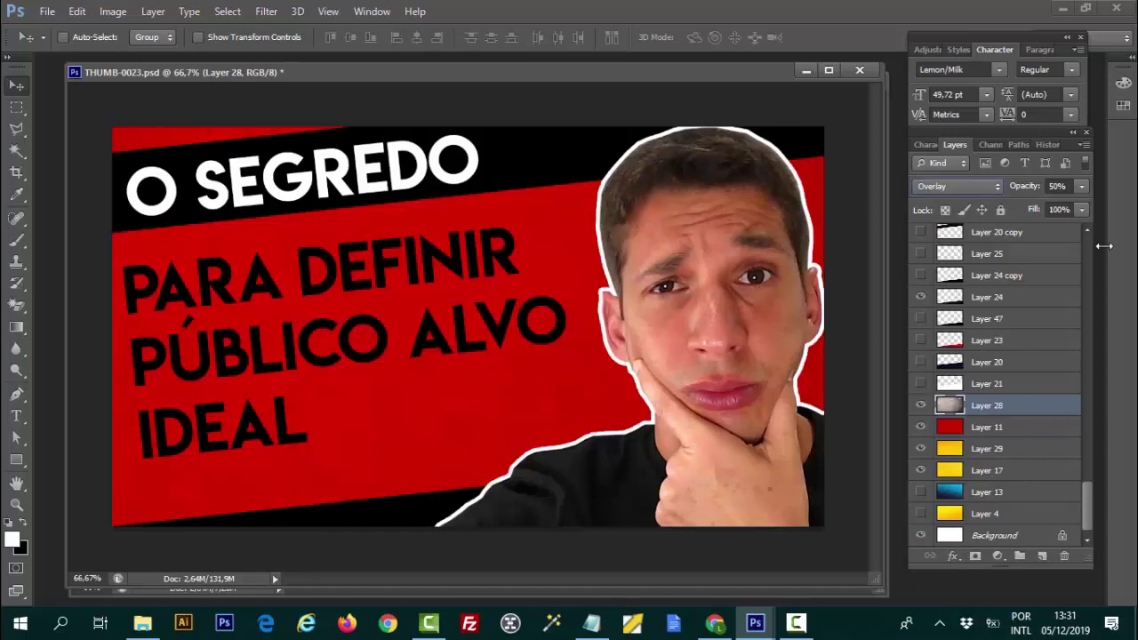
pyautogui.click(919, 427)
pyautogui.click(920, 448)
pyautogui.click(920, 492)
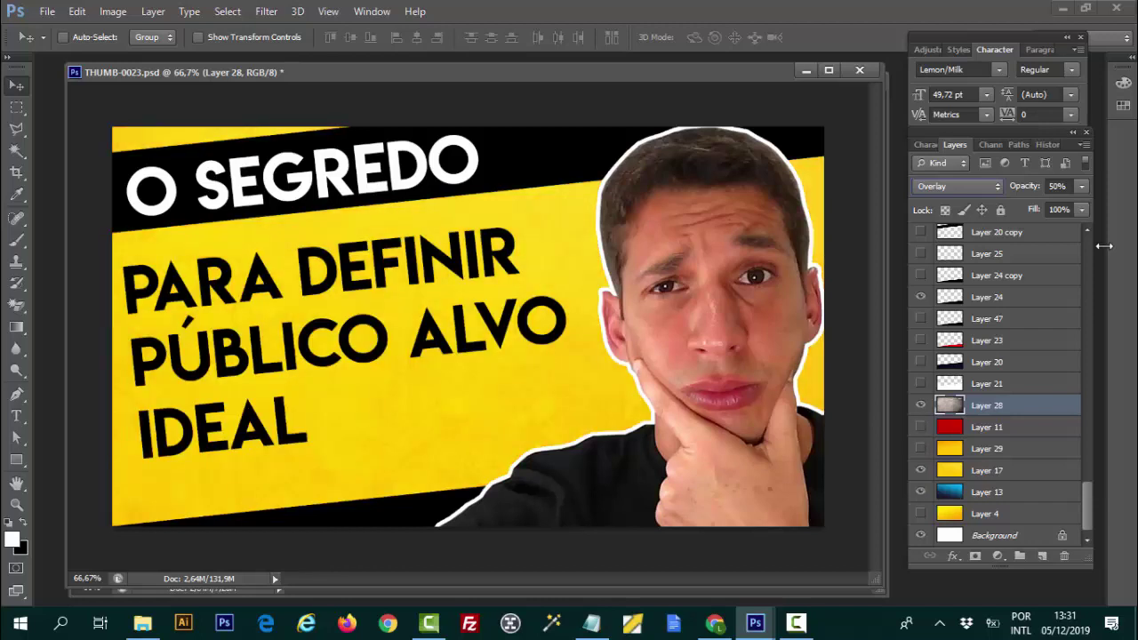
pyautogui.click(919, 470)
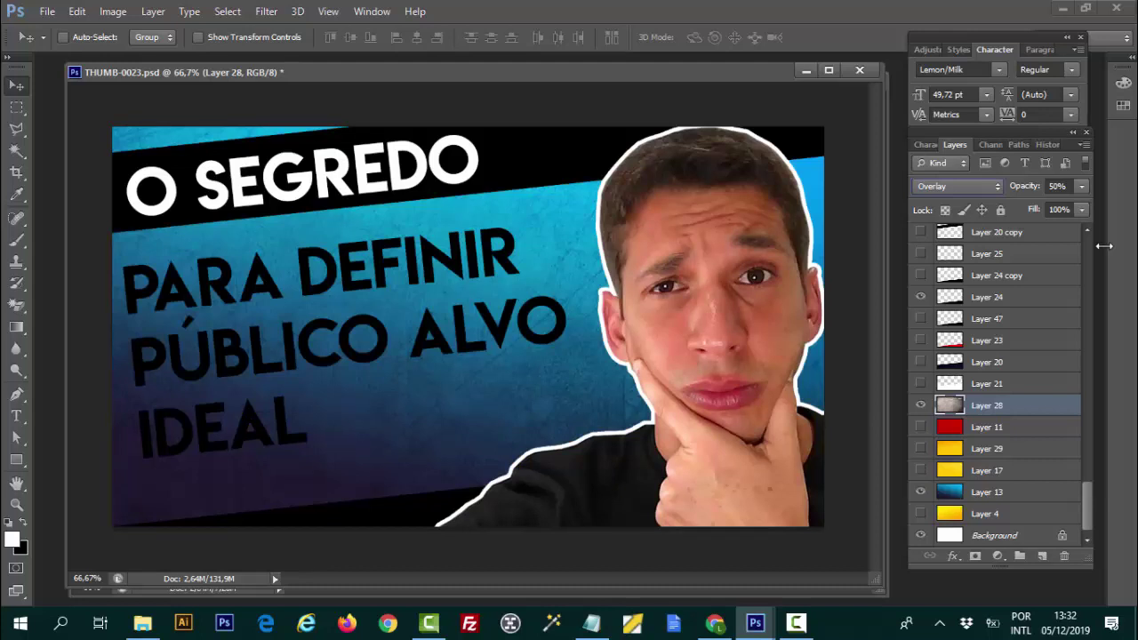
pyautogui.scroll(2, 1103, 245)
pyautogui.scroll(5, 1103, 246)
pyautogui.scroll(5, 1103, 245)
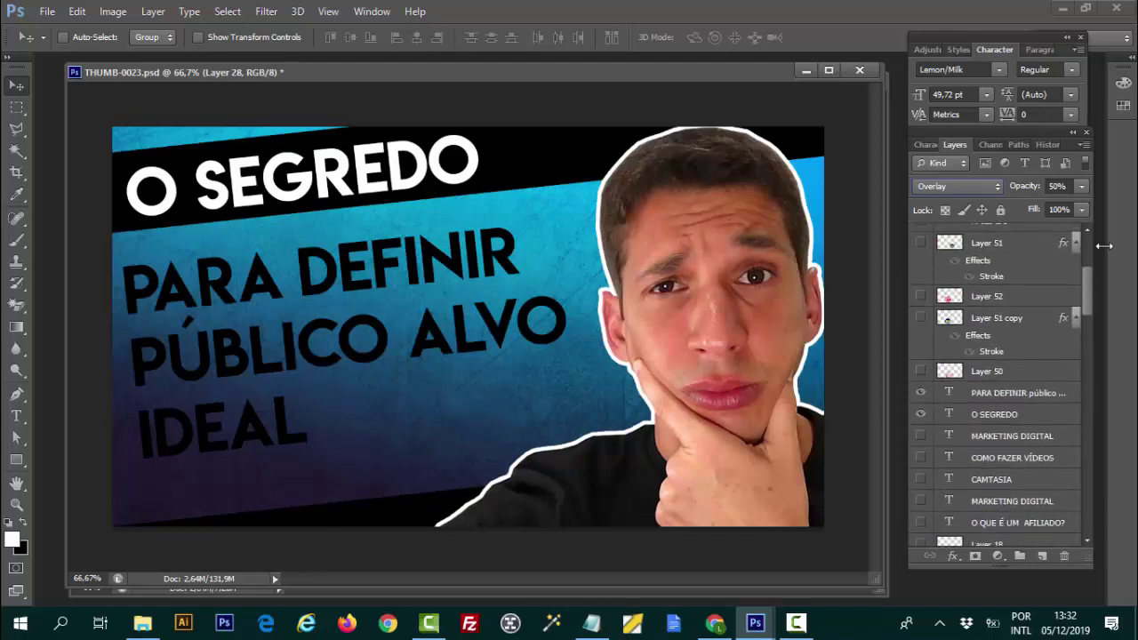
pyautogui.scroll(2, 1103, 245)
pyautogui.scroll(2, 1103, 245)
pyautogui.scroll(-3, 1103, 246)
pyautogui.scroll(-1, 1103, 245)
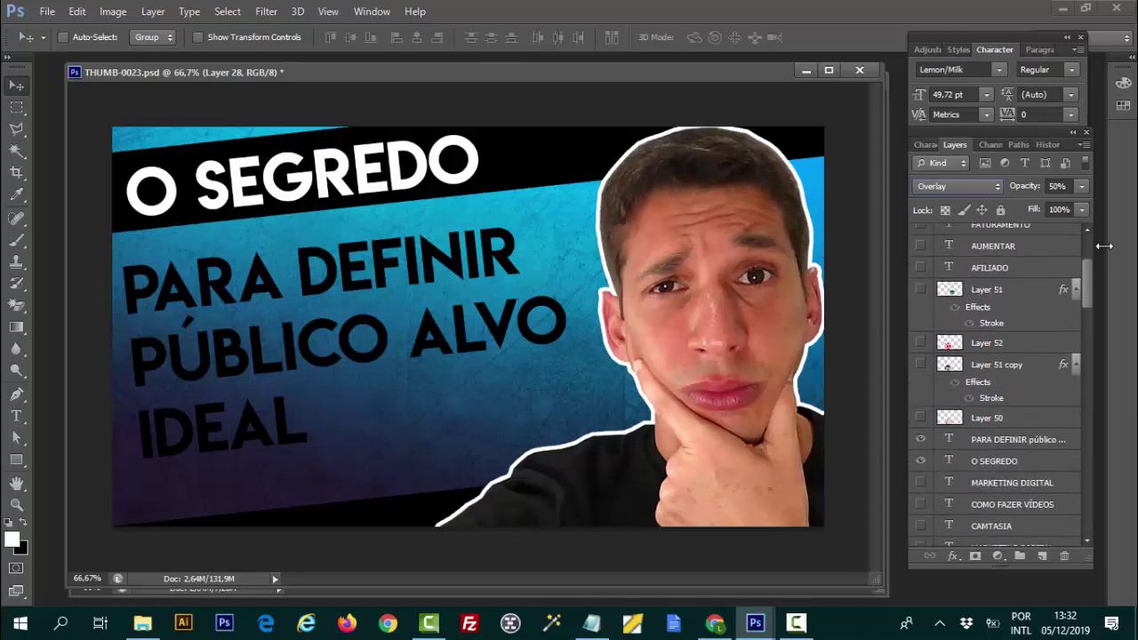
pyautogui.click(920, 289)
pyautogui.scroll(-3, 1103, 245)
pyautogui.scroll(-2, 1102, 245)
pyautogui.scroll(-1, 1103, 245)
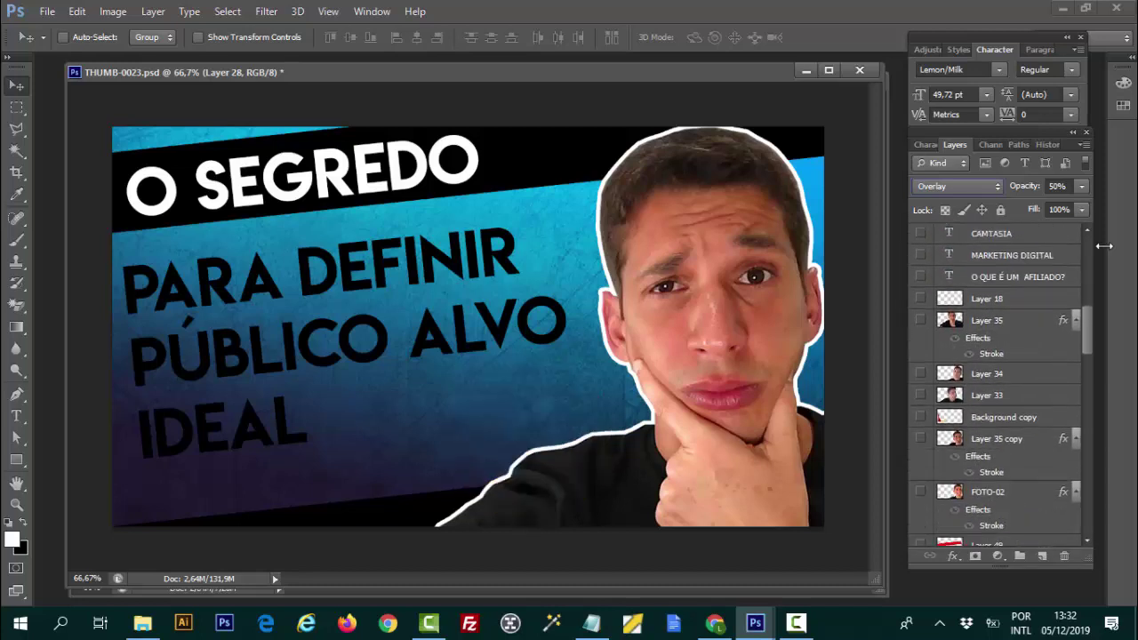
pyautogui.click(919, 417)
pyautogui.scroll(-3, 1103, 245)
pyautogui.scroll(-3, 1103, 245)
pyautogui.scroll(-3, 1103, 245)
pyautogui.scroll(-2, 1103, 246)
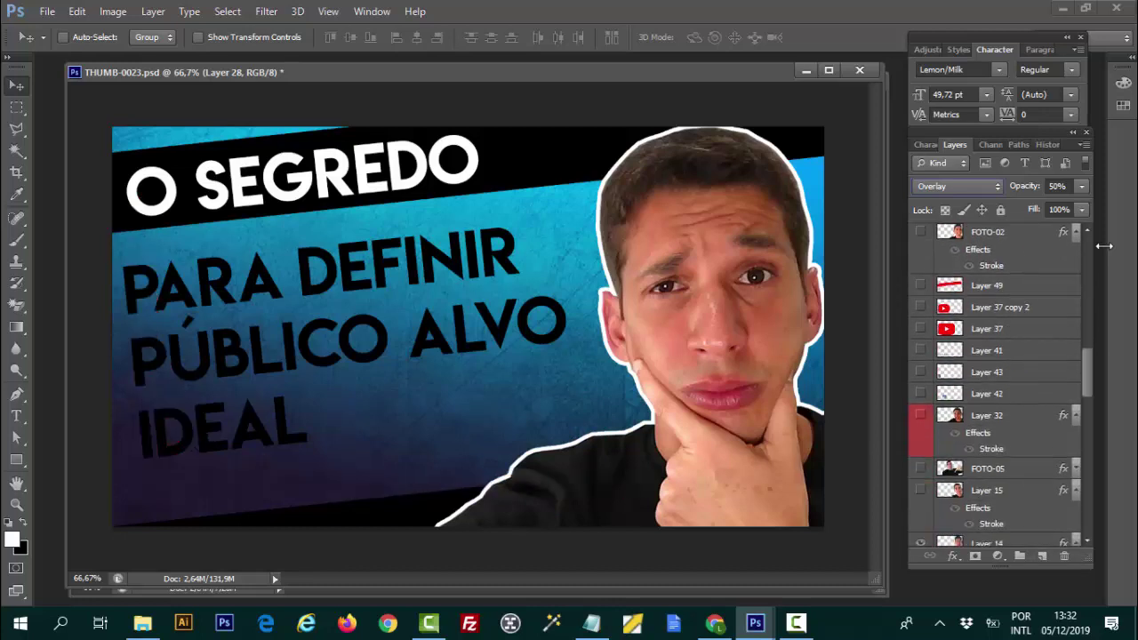
pyautogui.click(919, 393)
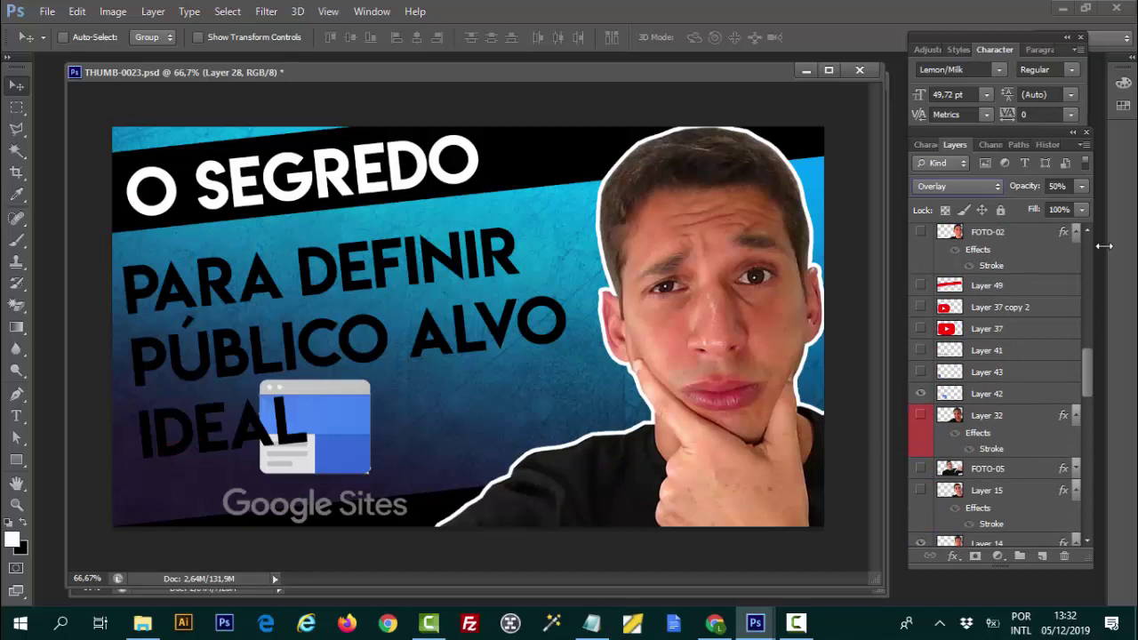
pyautogui.click(920, 393)
pyautogui.click(920, 372)
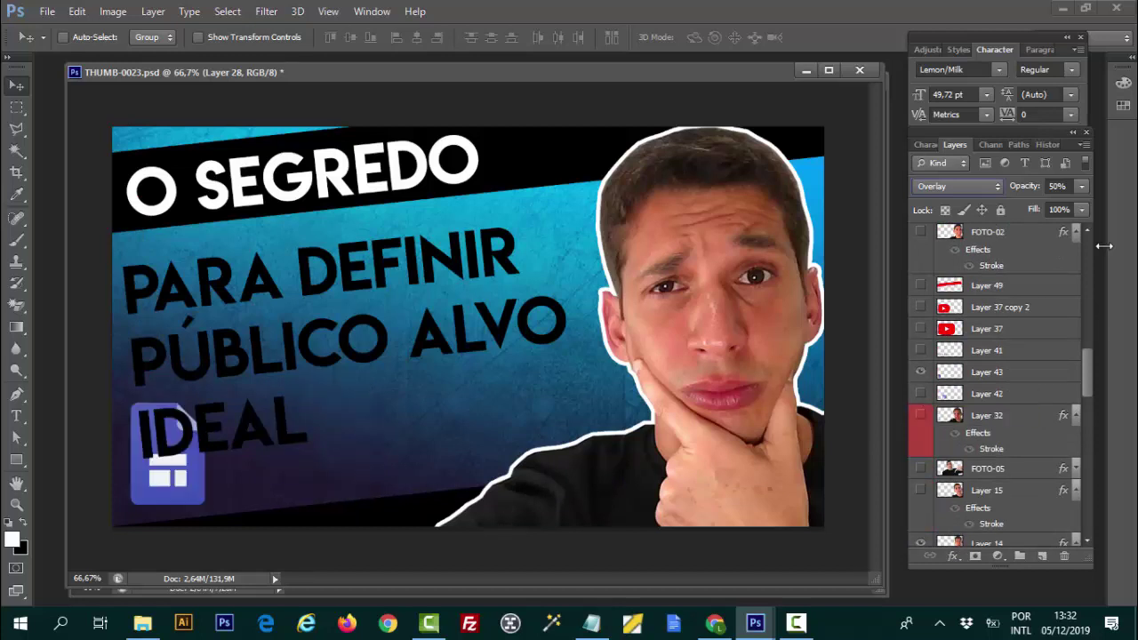
pyautogui.click(920, 372)
pyautogui.click(920, 393)
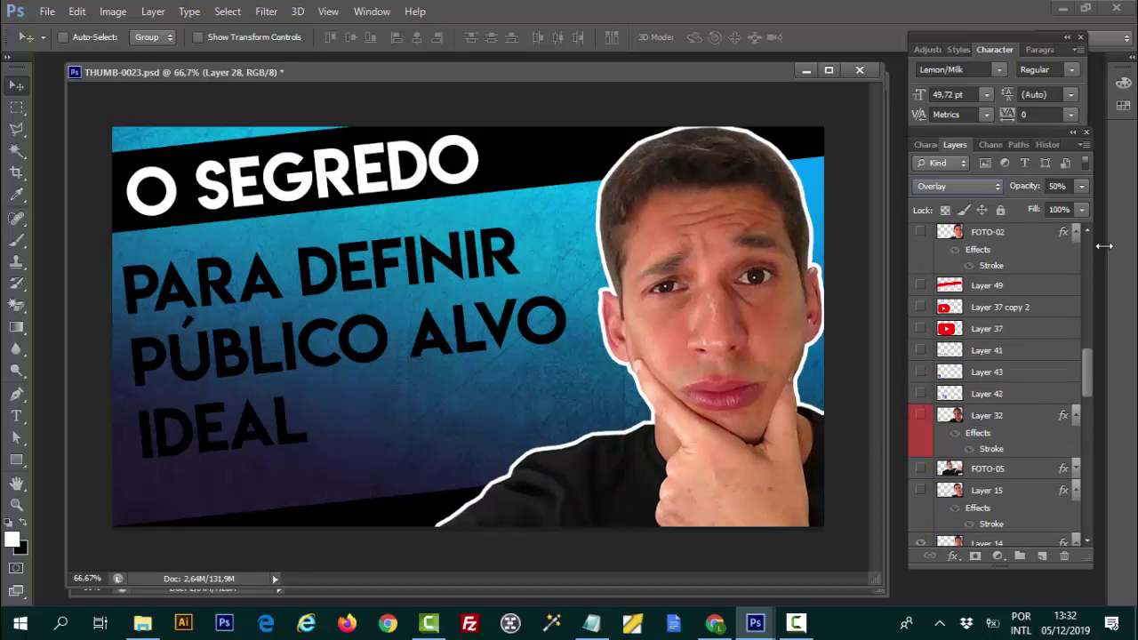
pyautogui.scroll(-2, 1103, 246)
pyautogui.scroll(-2, 1103, 246)
pyautogui.scroll(-2, 1103, 246)
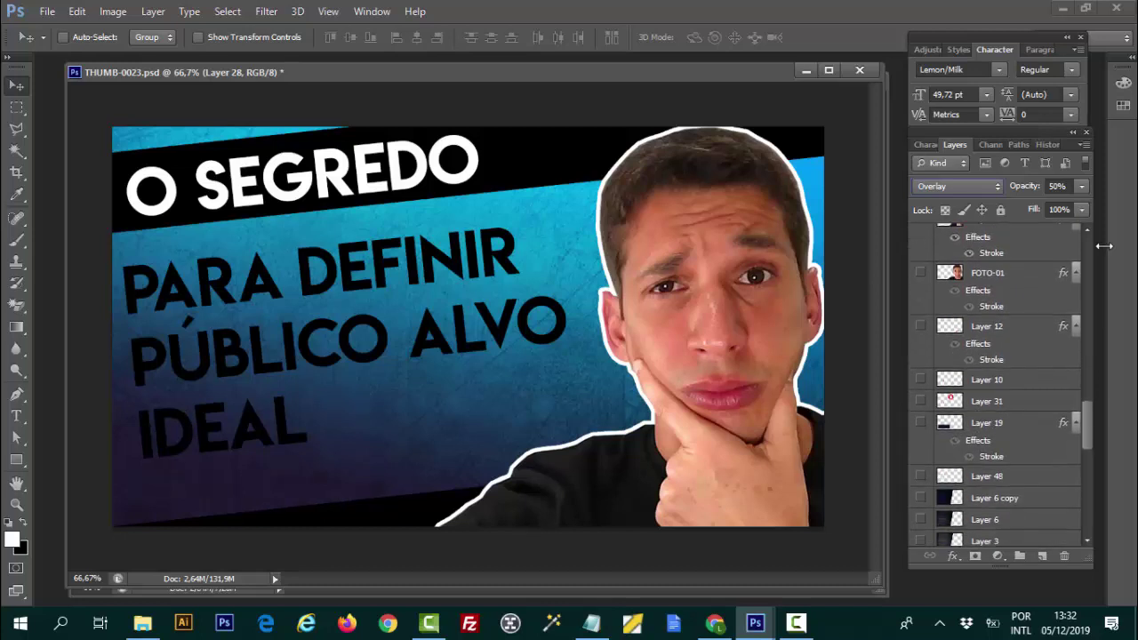
pyautogui.scroll(-2, 1103, 245)
pyautogui.scroll(-2, 1103, 245)
pyautogui.scroll(-2, 1103, 245)
pyautogui.scroll(-2, 1103, 245)
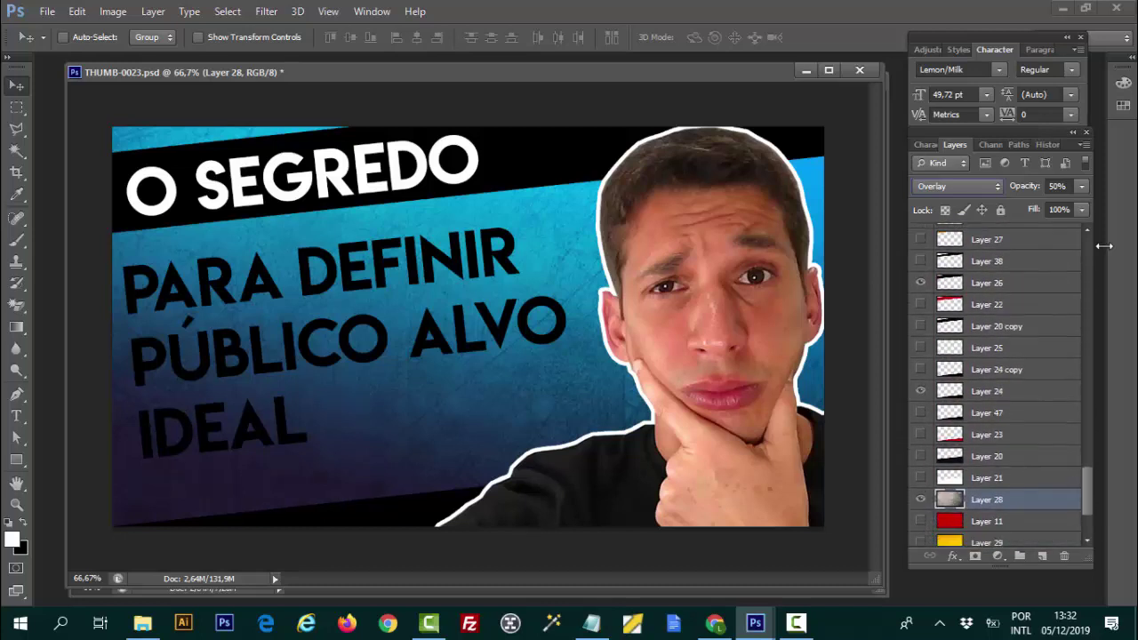
pyautogui.scroll(-2, 1103, 246)
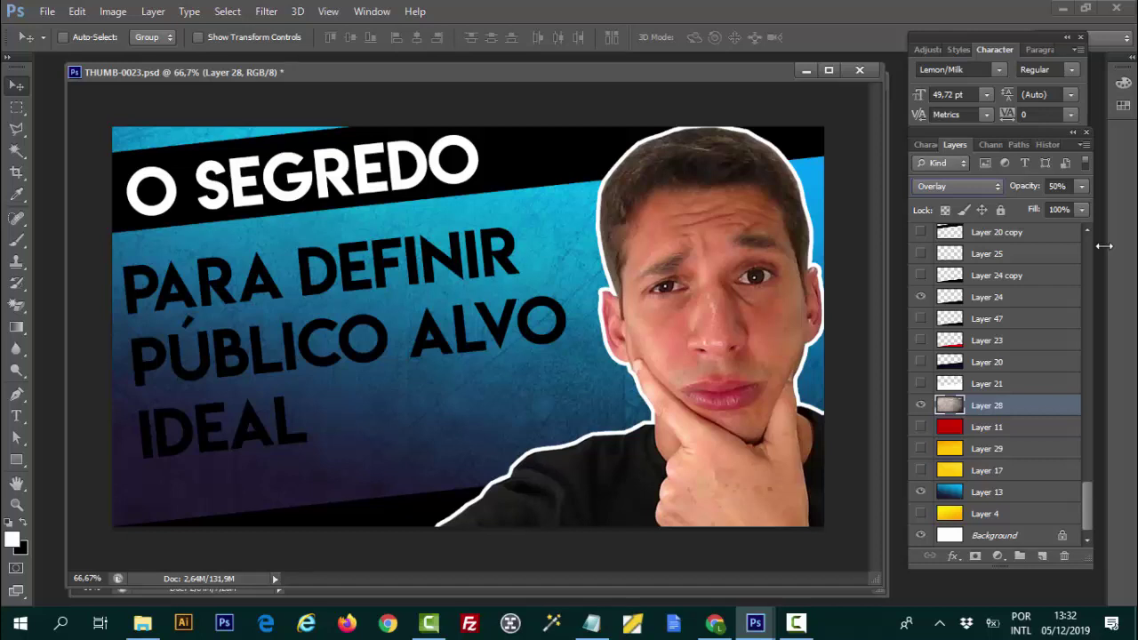
pyautogui.click(920, 448)
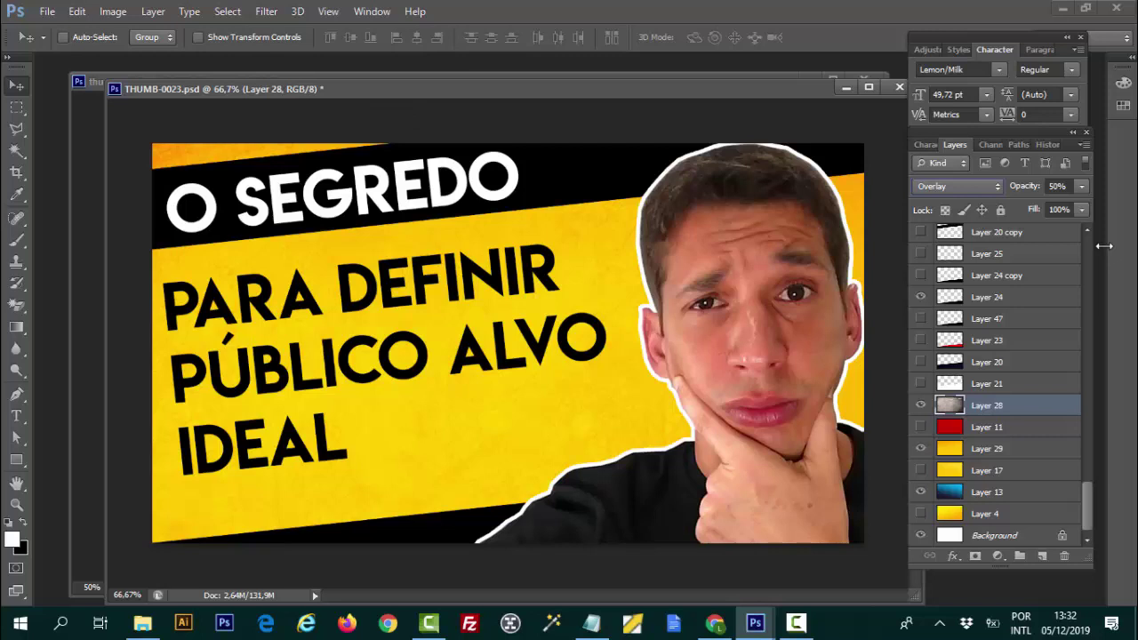
pyautogui.scroll(5, 1103, 246)
pyautogui.scroll(2, 1103, 245)
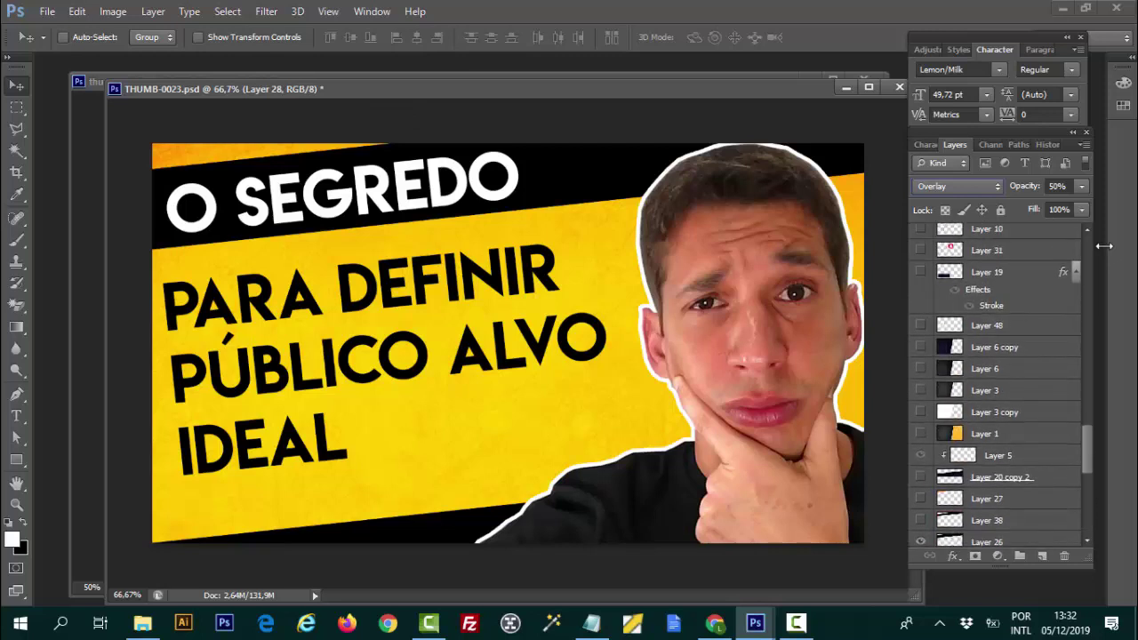
pyautogui.scroll(2, 1102, 245)
pyautogui.click(920, 356)
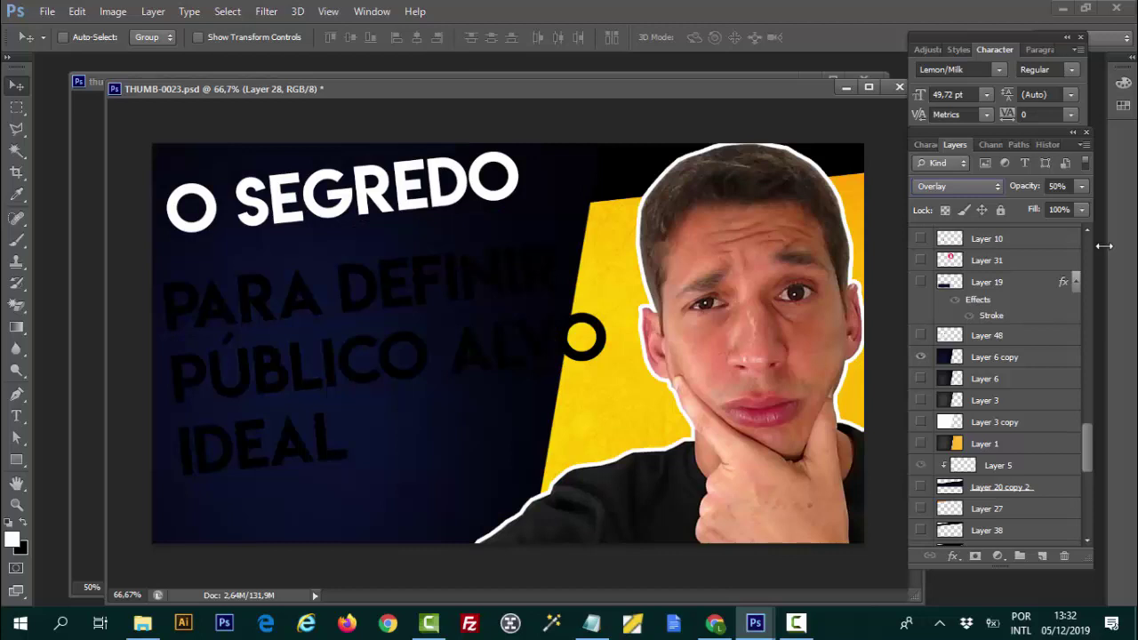
pyautogui.click(920, 356)
pyautogui.click(920, 378)
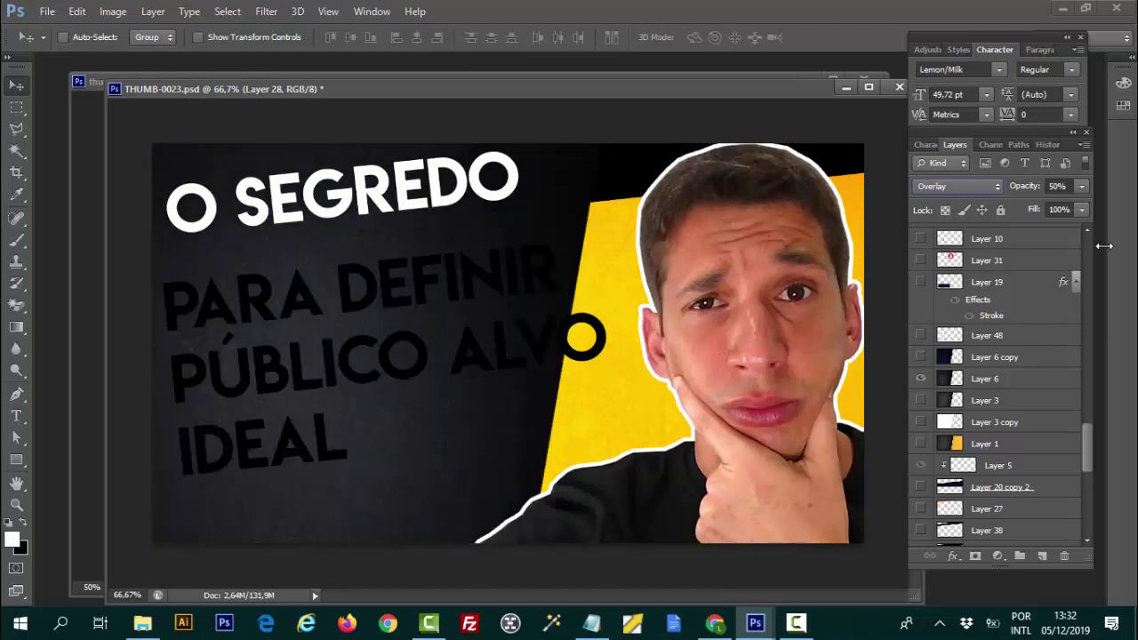
pyautogui.click(919, 378)
pyautogui.click(920, 443)
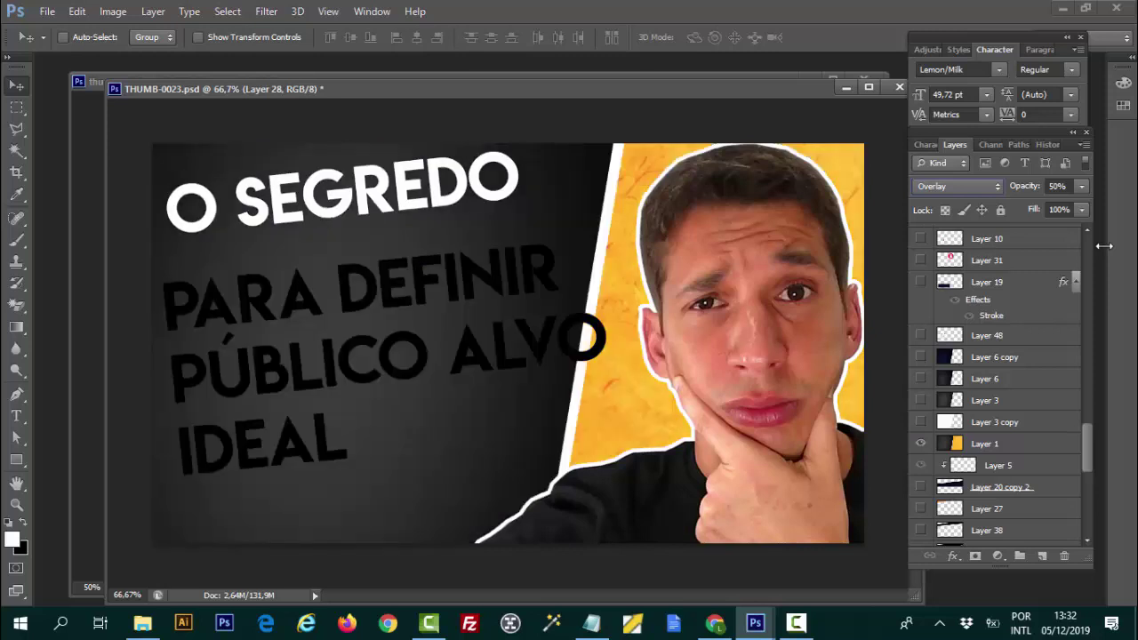
pyautogui.click(920, 442)
pyautogui.scroll(-1, 996, 400)
pyautogui.click(919, 519)
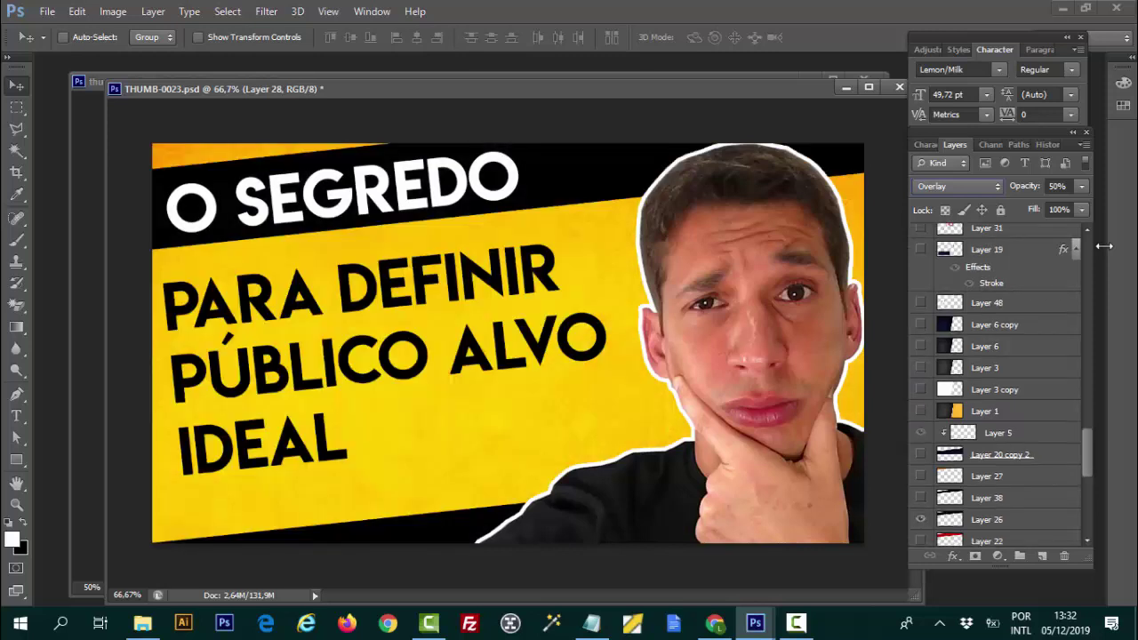
pyautogui.scroll(2, 1103, 245)
pyautogui.scroll(2, 1103, 245)
pyautogui.scroll(2, 1103, 245)
pyautogui.scroll(2, 1103, 246)
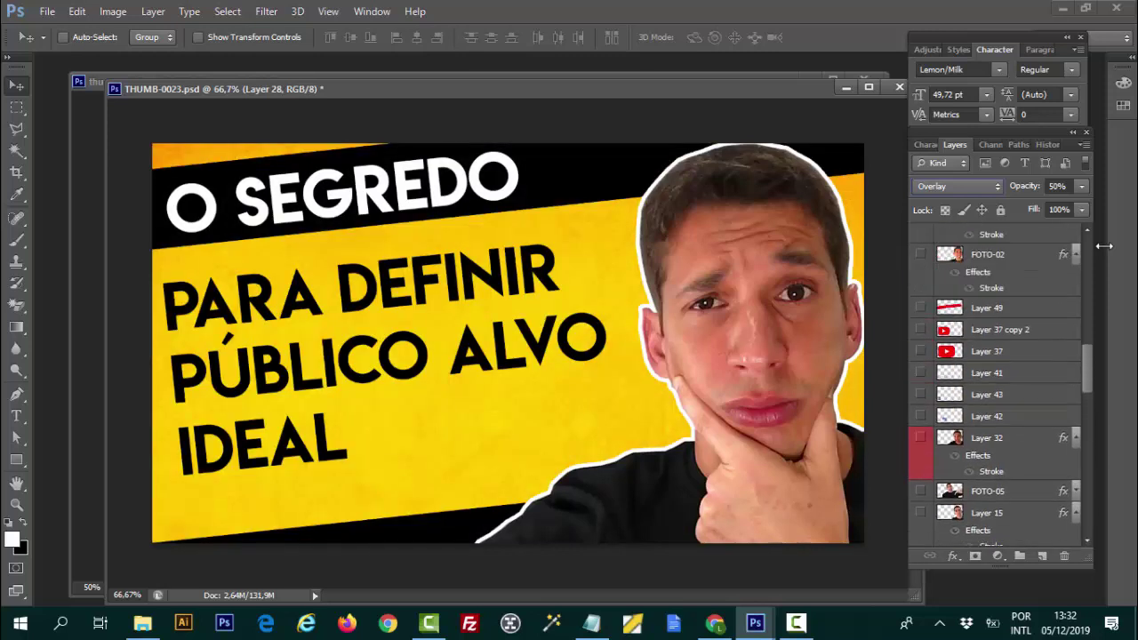
pyautogui.scroll(2, 1103, 246)
pyautogui.scroll(2, 1103, 246)
pyautogui.scroll(2, 1103, 245)
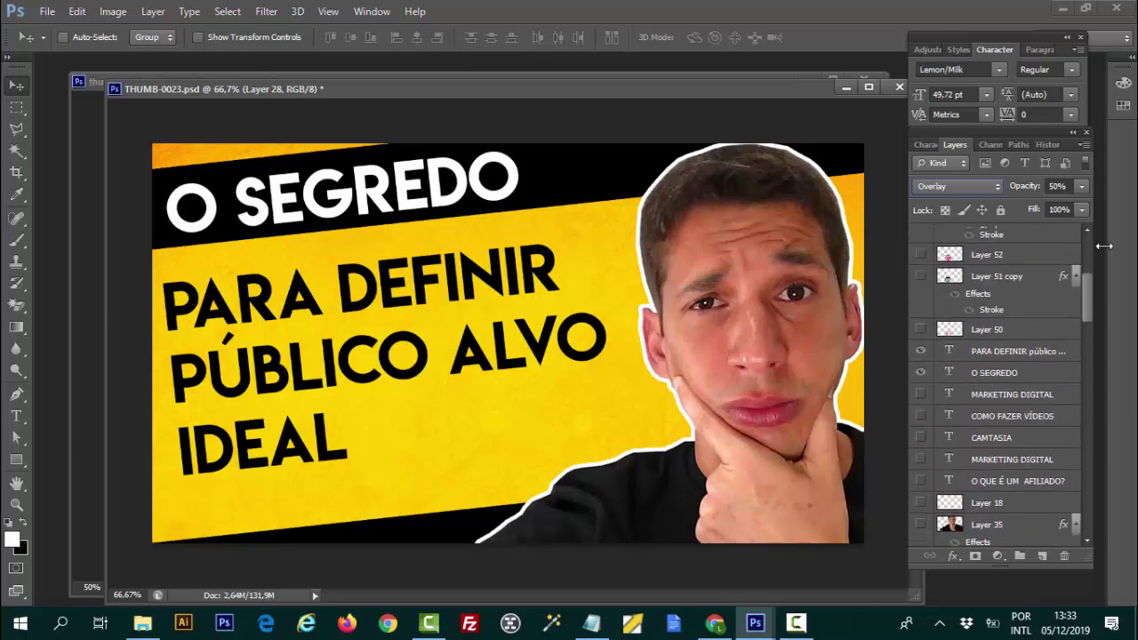
pyautogui.scroll(2, 1103, 245)
pyautogui.scroll(2, 1103, 246)
pyautogui.scroll(2, 1103, 246)
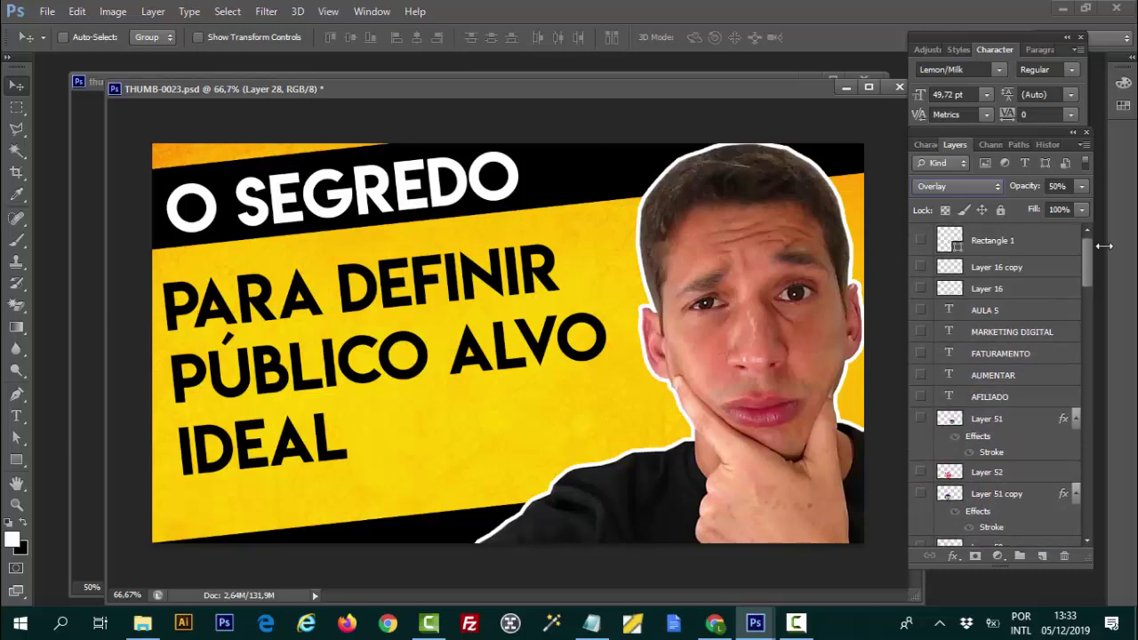
pyautogui.scroll(-2, 1103, 245)
pyautogui.scroll(-2, 1102, 245)
pyautogui.scroll(-2, 1103, 245)
pyautogui.scroll(-2, 1103, 246)
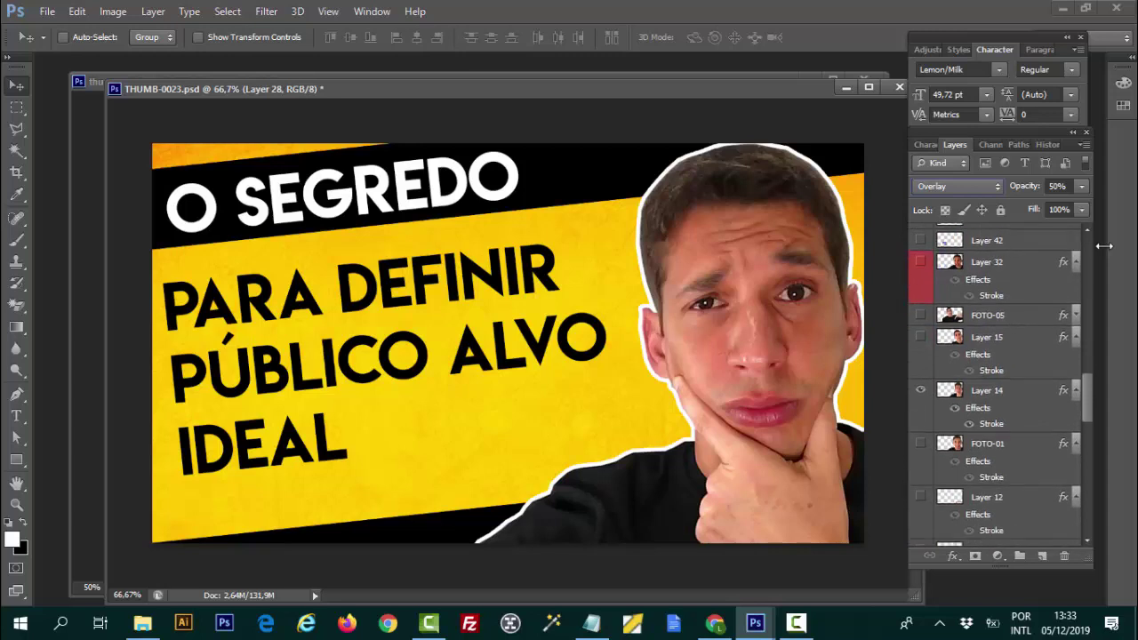
pyautogui.scroll(-2, 1103, 246)
pyautogui.scroll(-2, 1103, 245)
pyautogui.scroll(-2, 1103, 245)
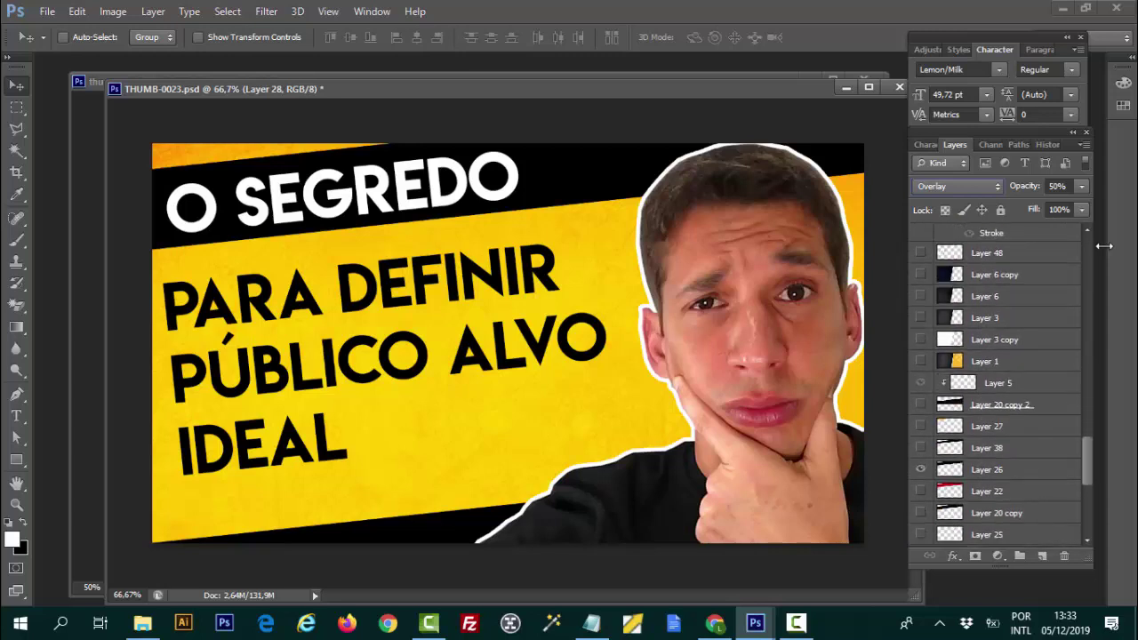
pyautogui.click(920, 273)
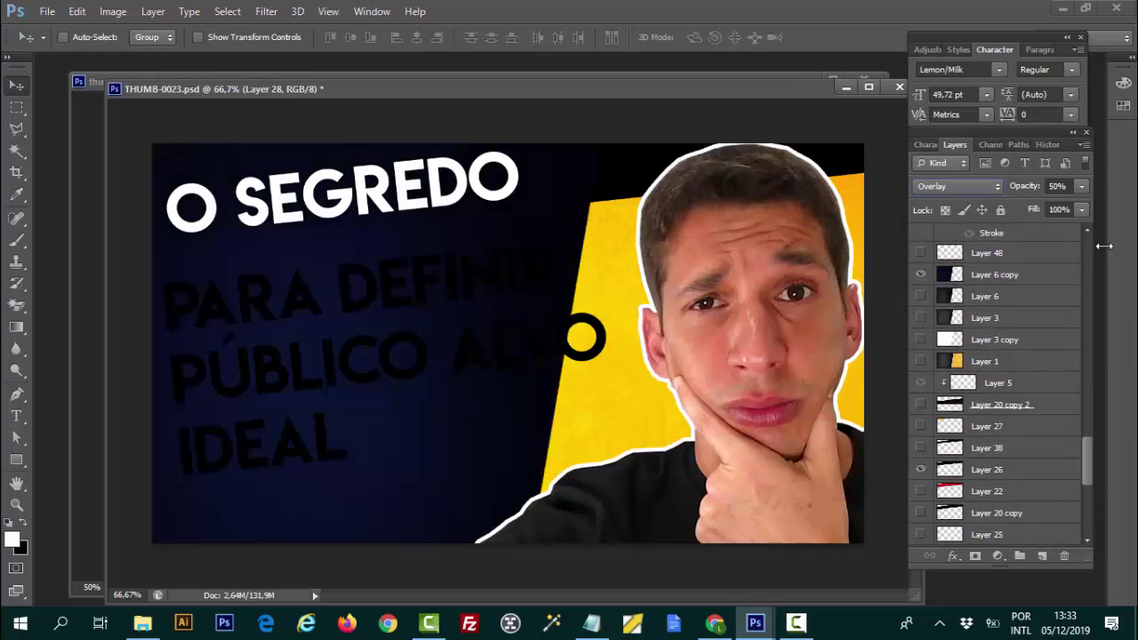
pyautogui.click(920, 274)
pyautogui.scroll(-2, 1103, 245)
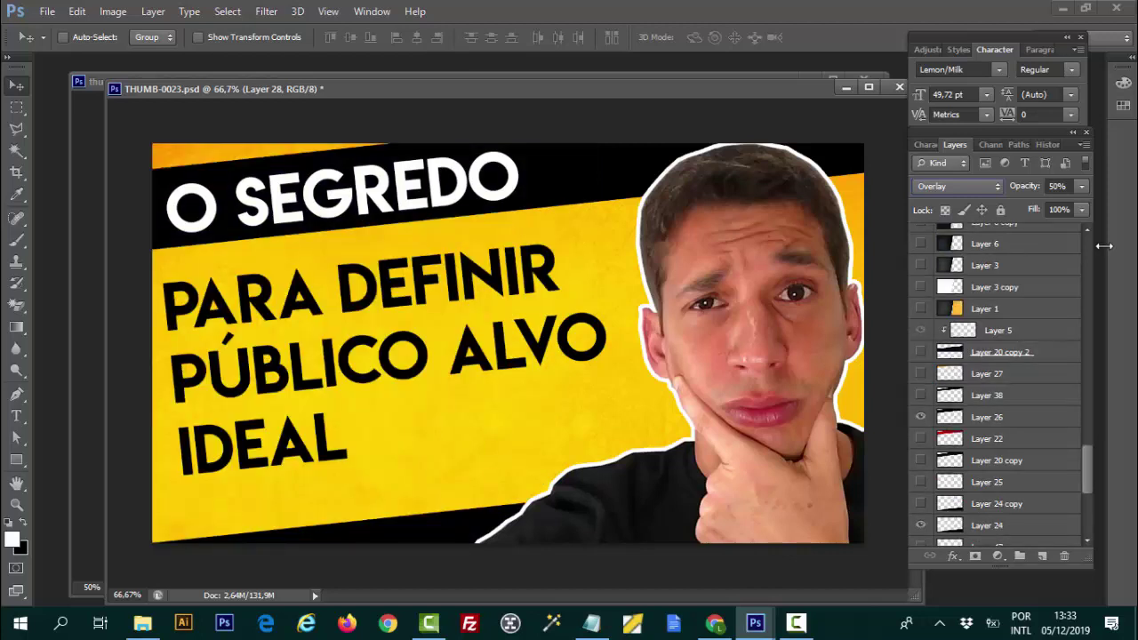
pyautogui.scroll(-8, 1103, 246)
pyautogui.scroll(-2, 1103, 246)
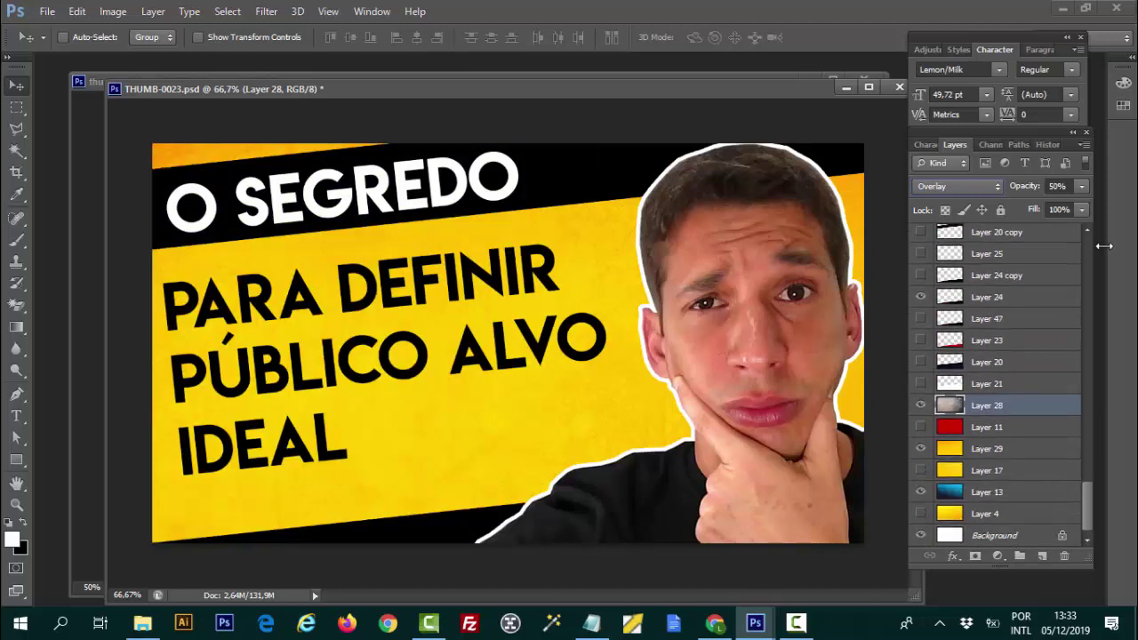
pyautogui.scroll(3, 1103, 246)
pyautogui.scroll(2, 1103, 245)
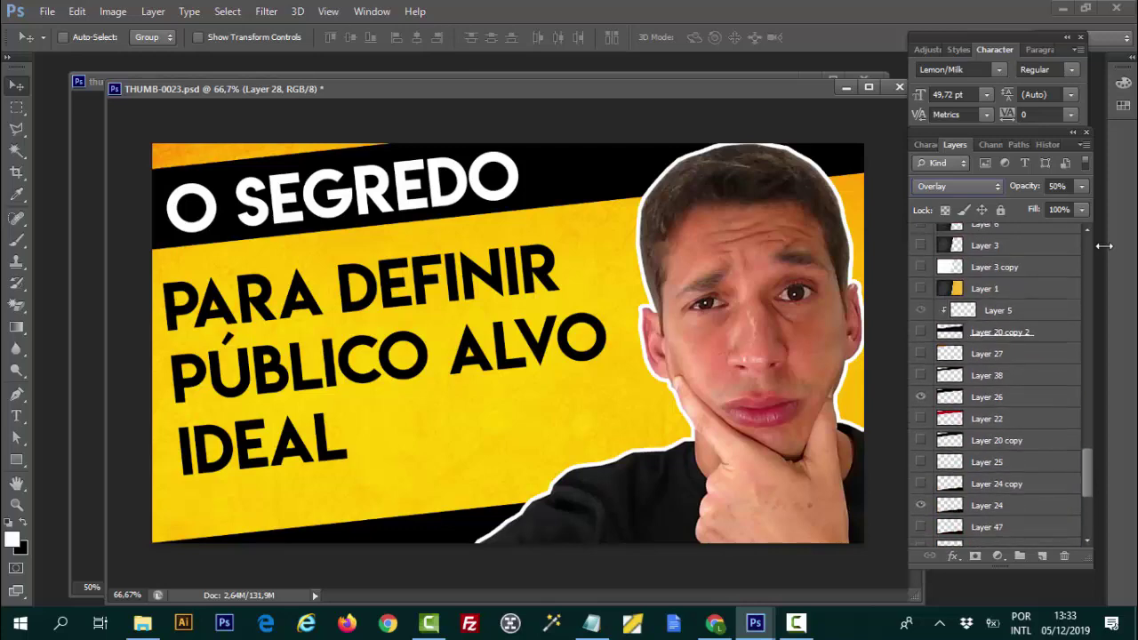
pyautogui.scroll(-5, 1103, 245)
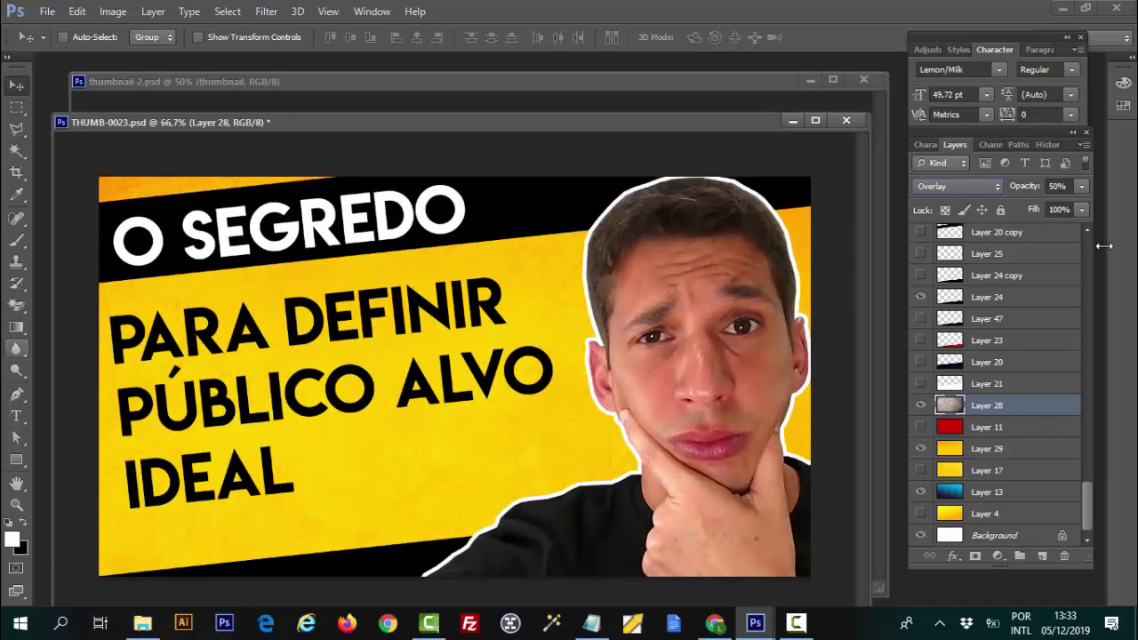
pyautogui.press('t')
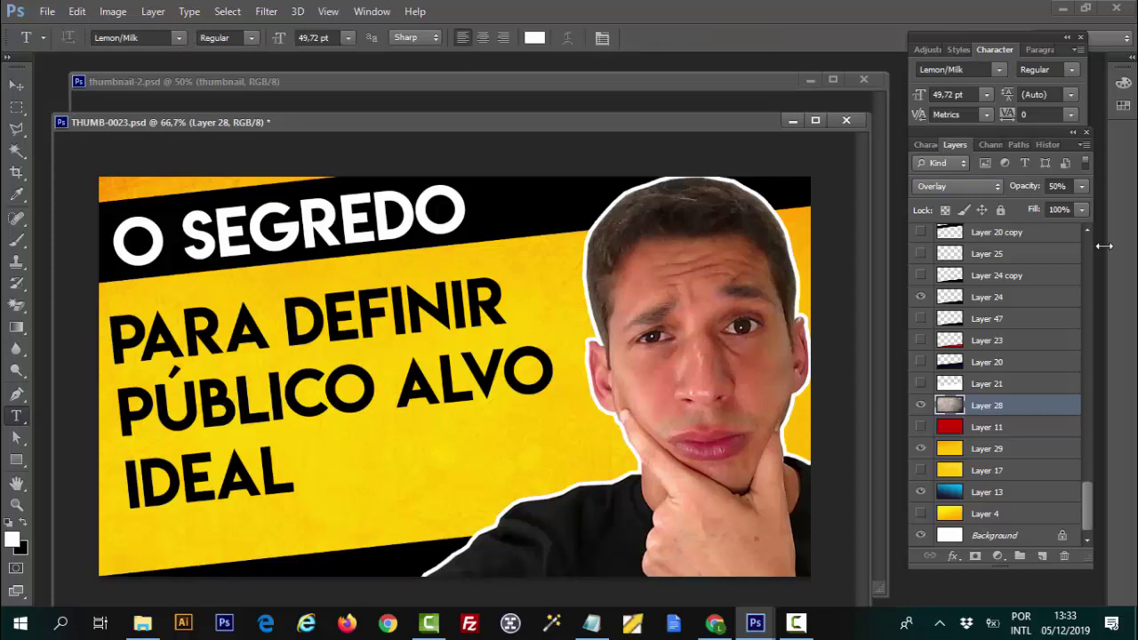
# - Replace the O SEGREDO title text with 'THUMBANAIL'
pyautogui.moveTo(115, 240); pyautogui.dragTo(467, 213)
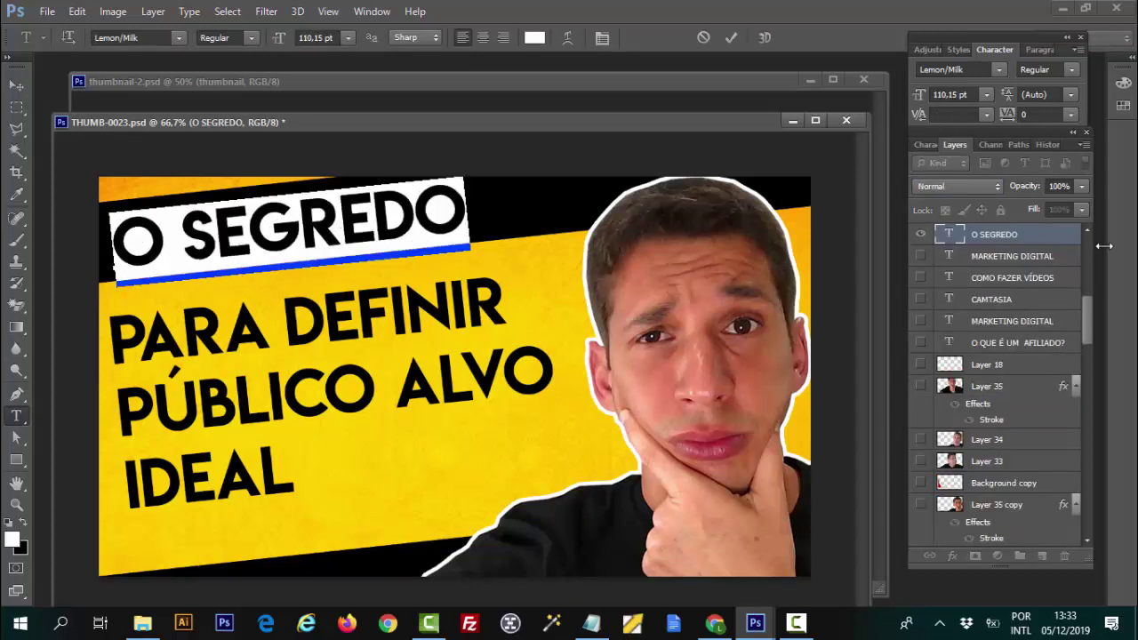
pyautogui.write('THUM')
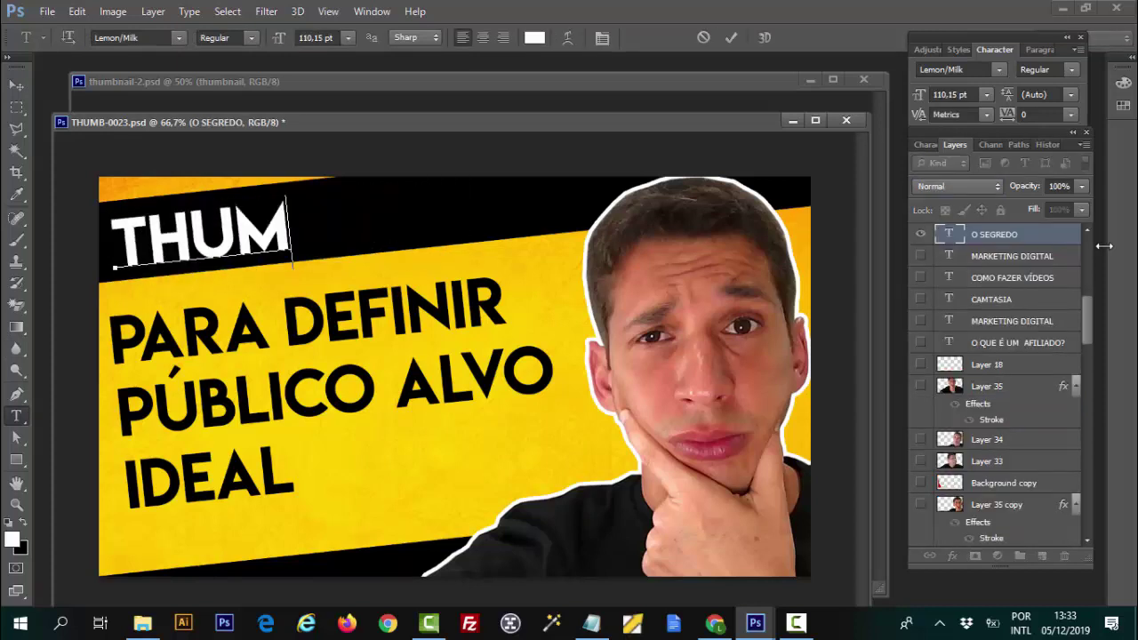
pyautogui.write('BANA')
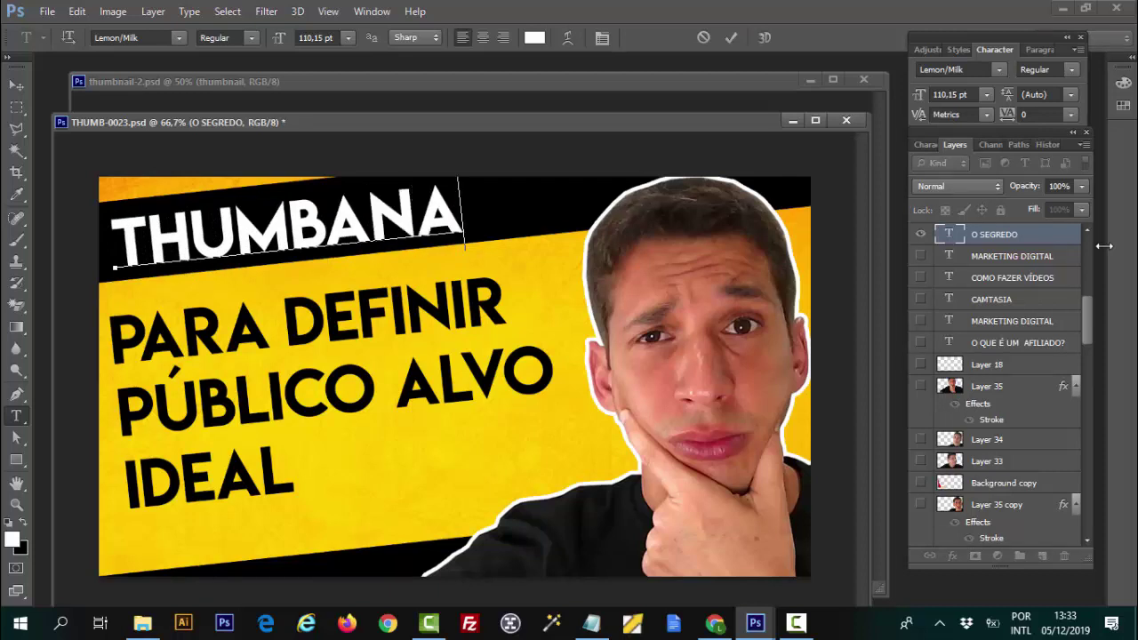
pyautogui.write('IL')
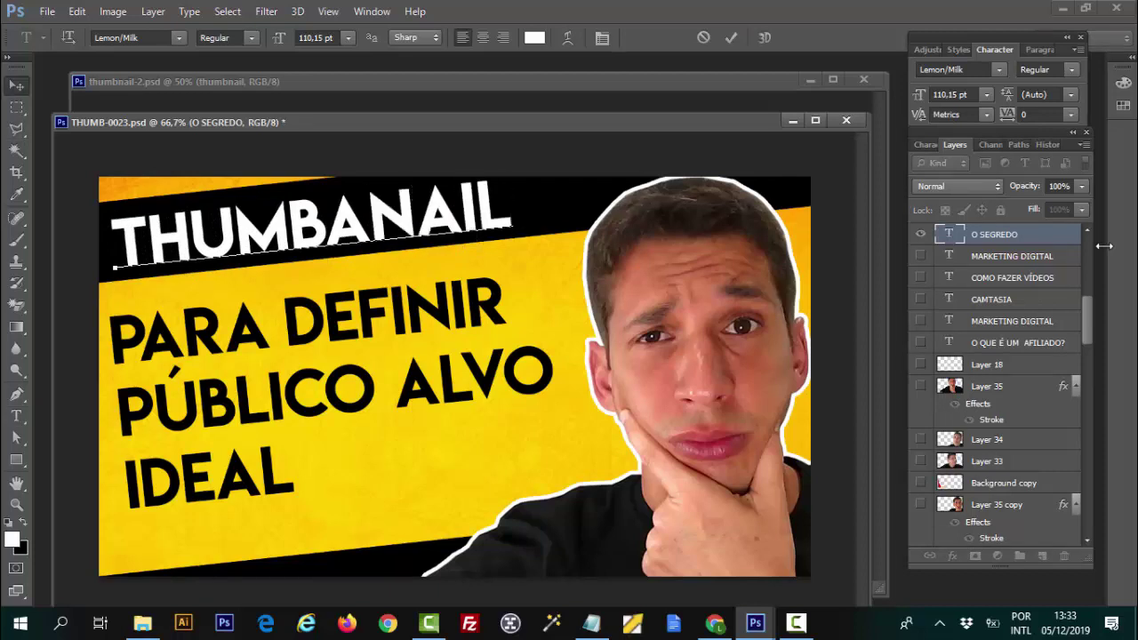
pyautogui.hotkey('ctrl', 'Return')
# - In thumbnail-2, select the Photoshop logo Layer 2 and shift it slightly left and up
pyautogui.hotkey('ctrl', 'Tab')
pyautogui.press('v')
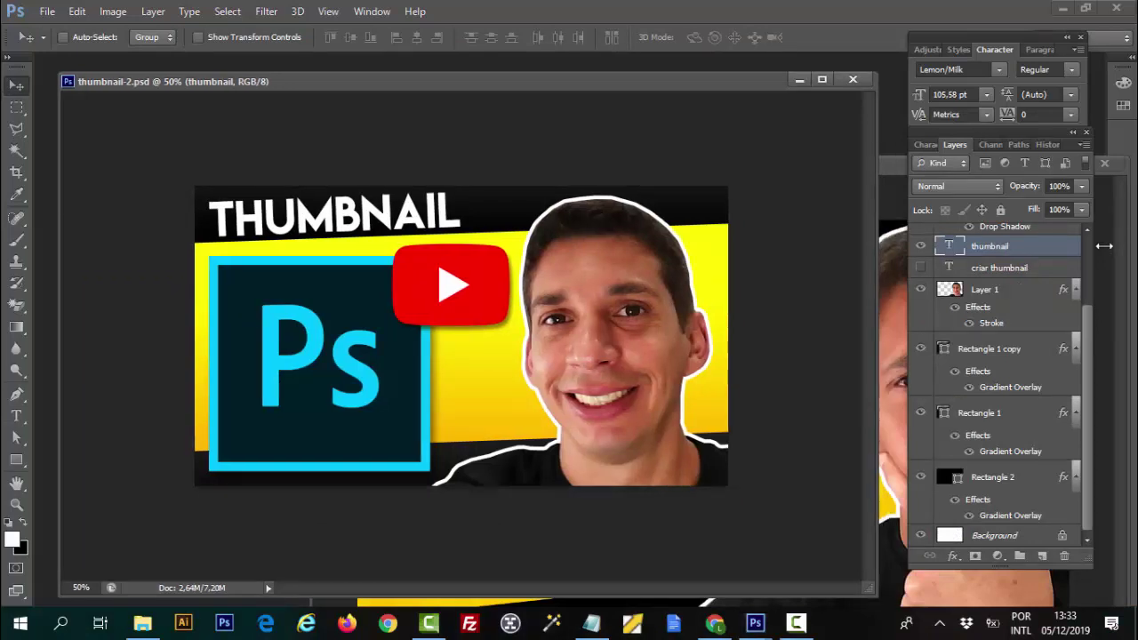
pyautogui.rightClick(295, 340)
pyautogui.click(320, 349)
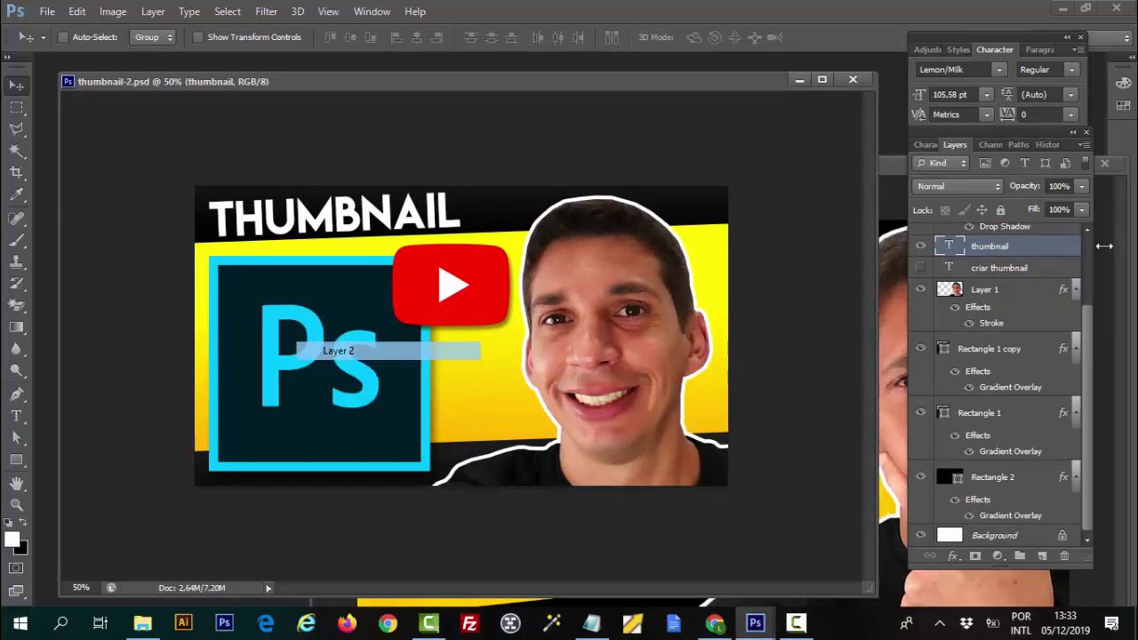
pyautogui.moveTo(471, 384); pyautogui.dragTo(457, 381)
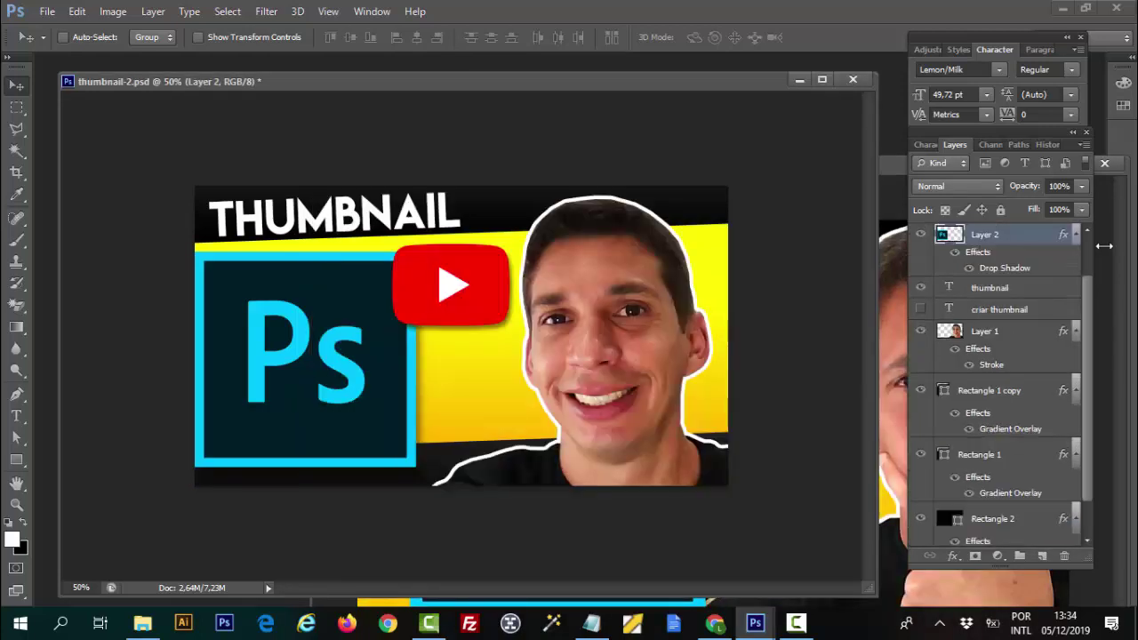
# - Select the play icon Layer 3, redo and undo the logo moves, and save thumbnail-2
pyautogui.rightClick(434, 280)
pyautogui.click(476, 290)
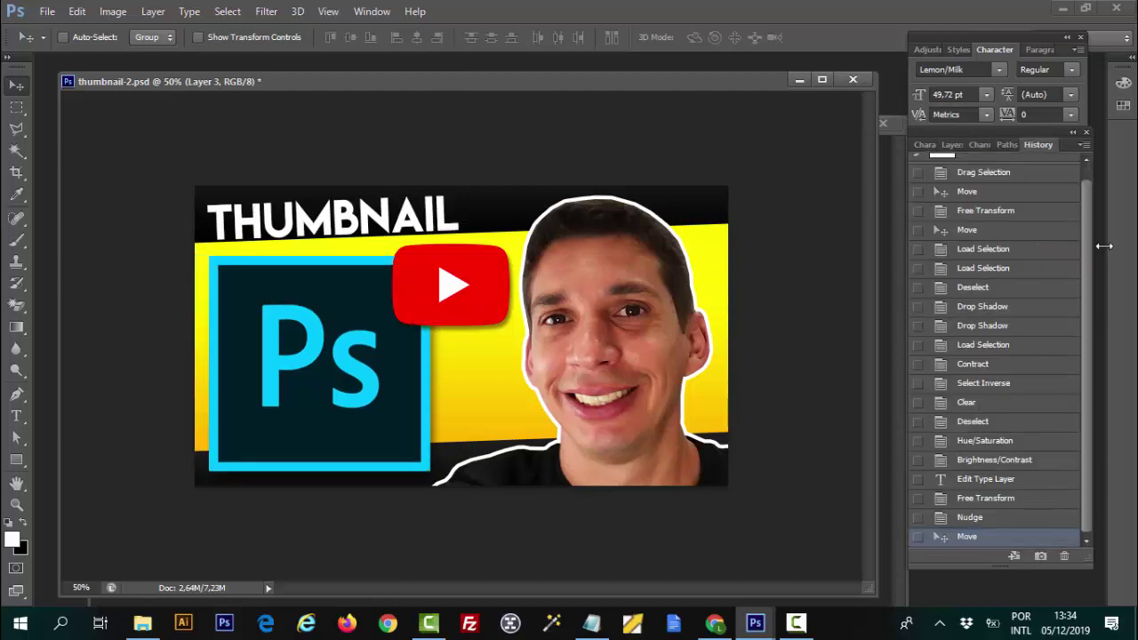
pyautogui.hotkey('ctrl', 'shift', 'z')
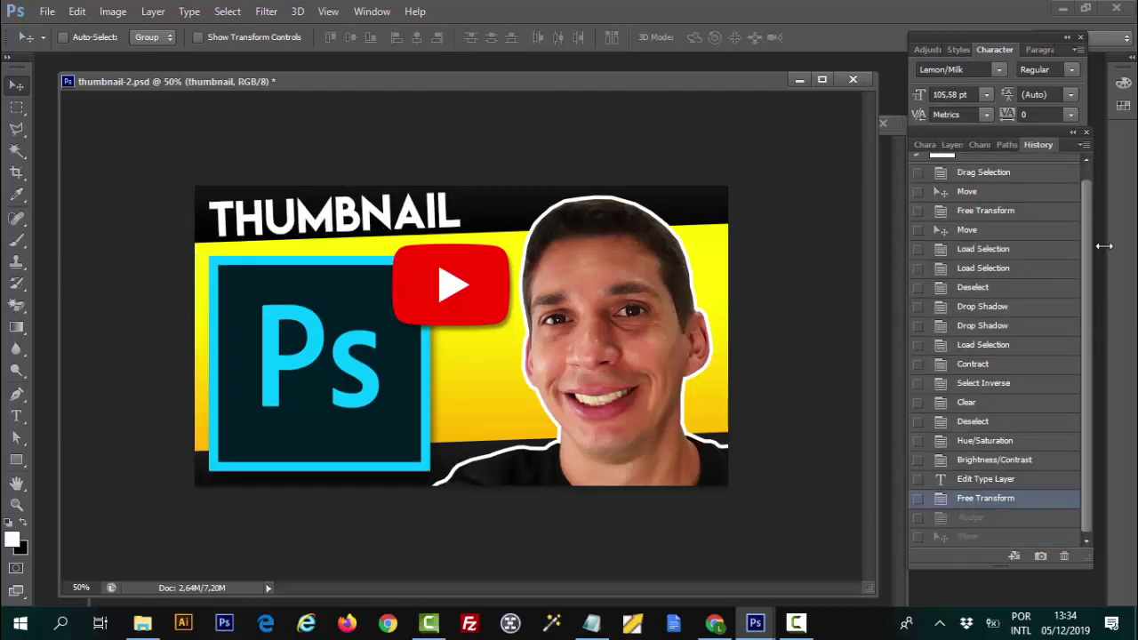
pyautogui.hotkey('ctrl', 'shift', 'z')
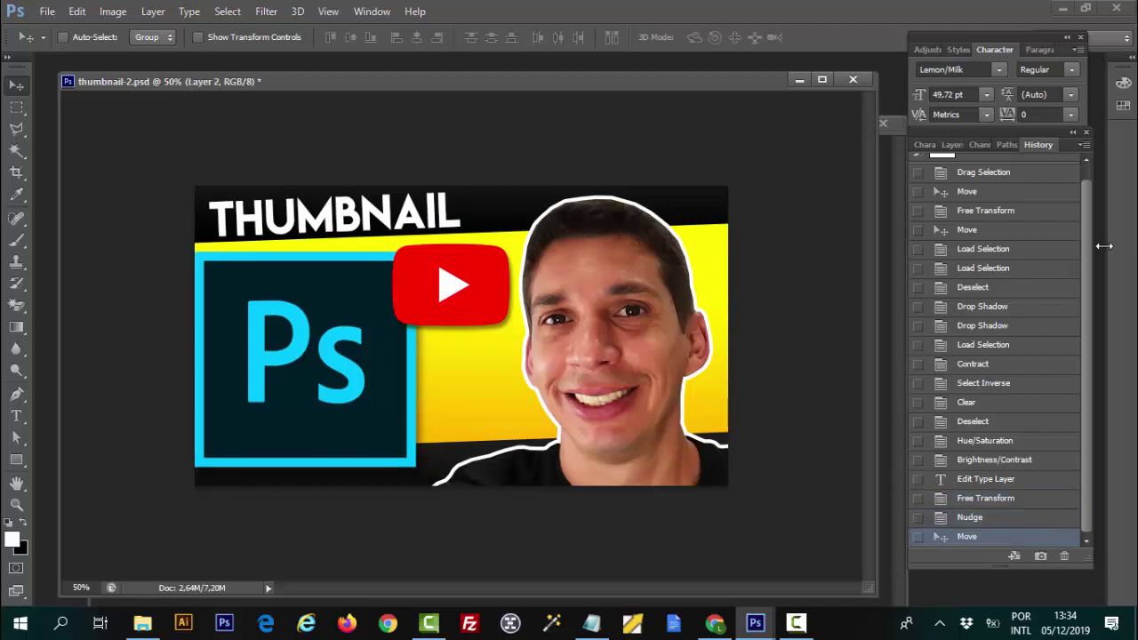
pyautogui.hotkey('ctrl', 'alt', 'z')
pyautogui.hotkey('ctrl', 's')
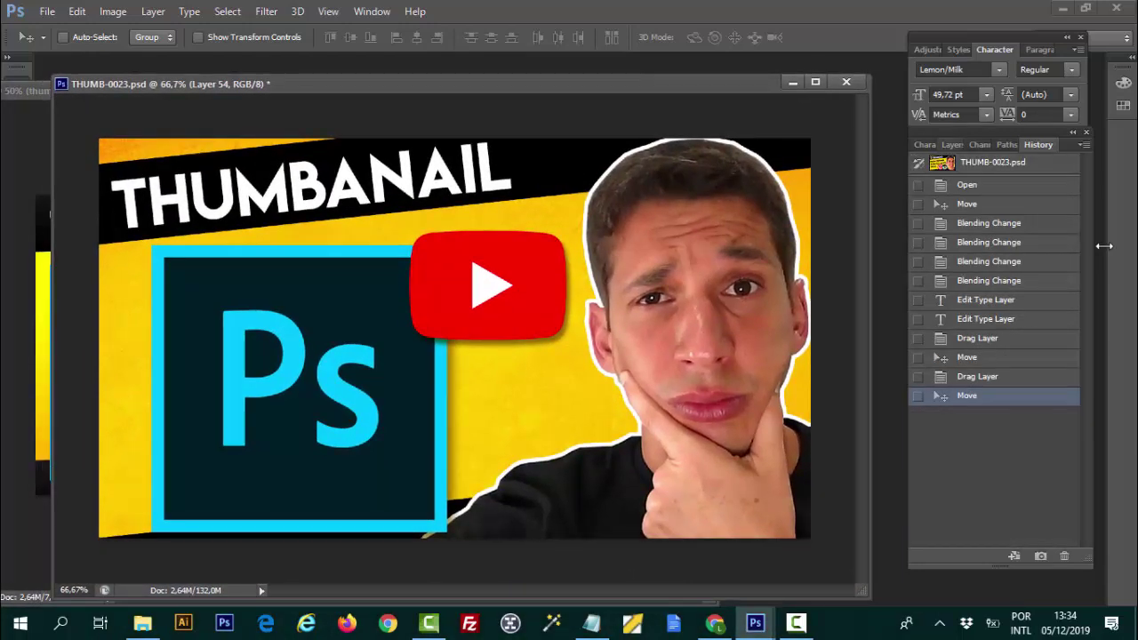
# - Compare the man's photos by toggling visibility of Layer 15, Layer 14 and FOTO-01
pyautogui.click(952, 144)
pyautogui.scroll(-3, 1103, 246)
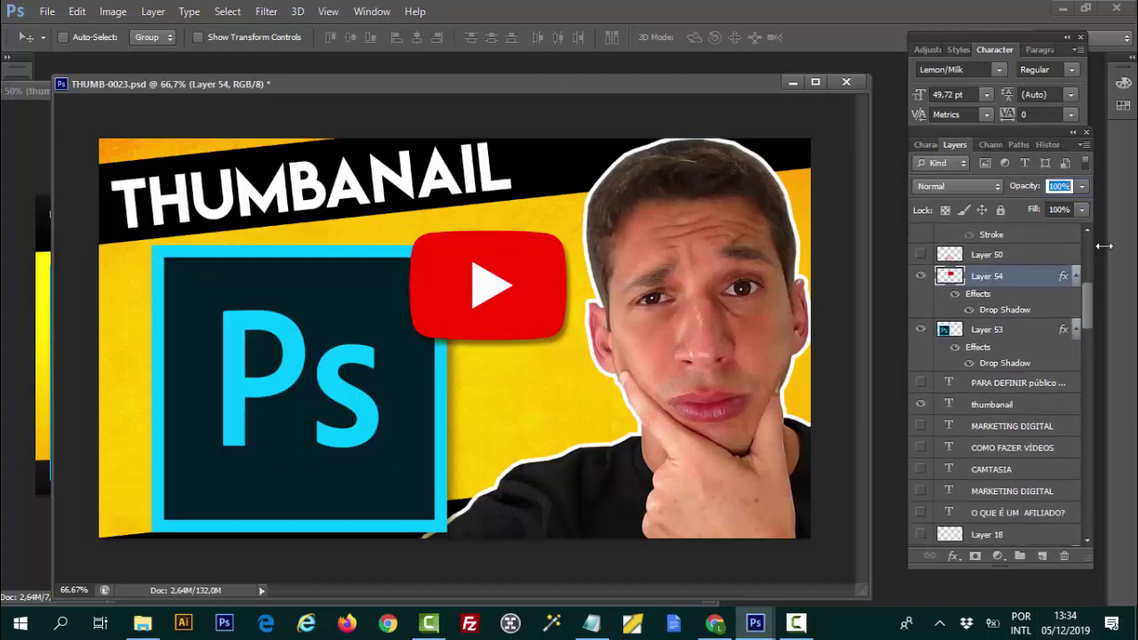
pyautogui.scroll(-3, 1103, 246)
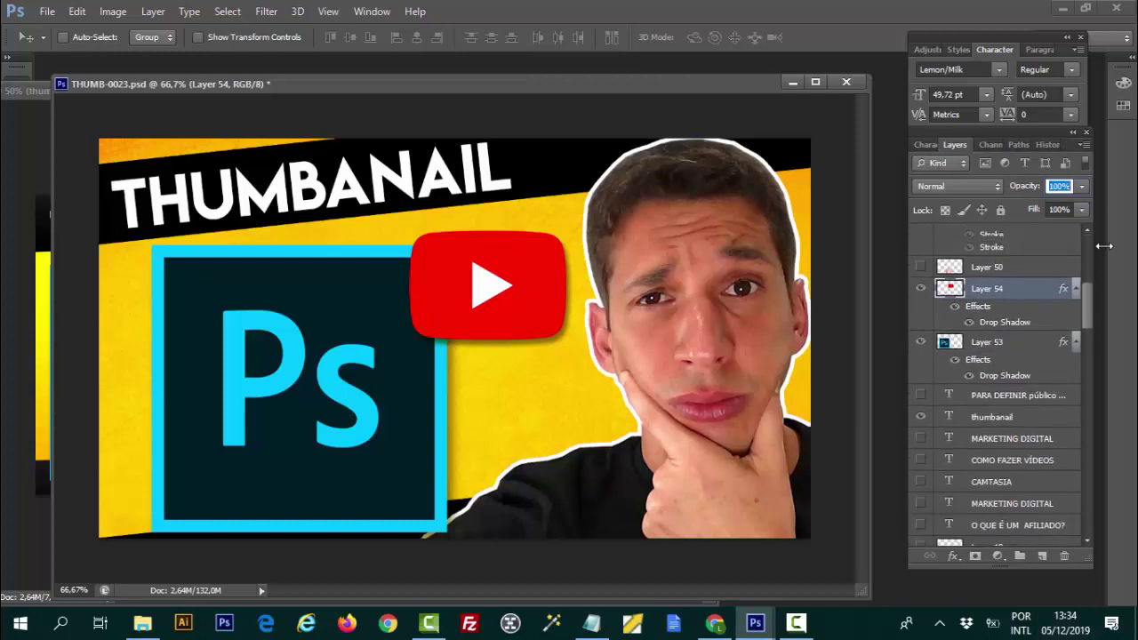
pyautogui.scroll(-3, 1103, 245)
pyautogui.scroll(-3, 1103, 245)
pyautogui.scroll(-3, 1103, 245)
pyautogui.scroll(3, 1103, 246)
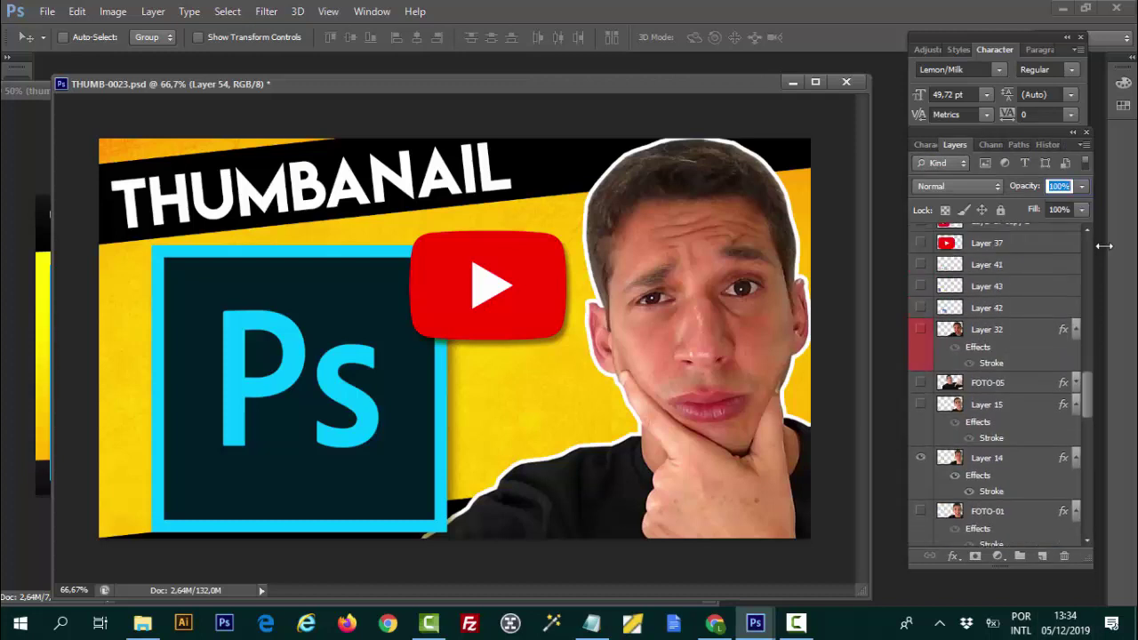
pyautogui.scroll(3, 1102, 246)
pyautogui.click(920, 410)
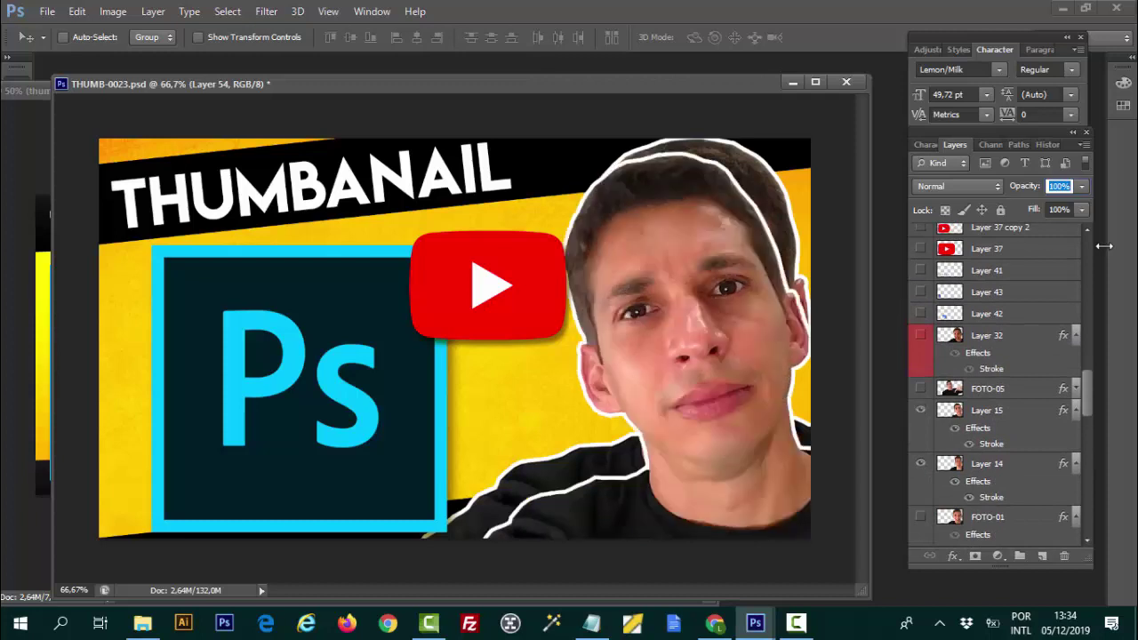
pyautogui.click(919, 463)
pyautogui.click(920, 517)
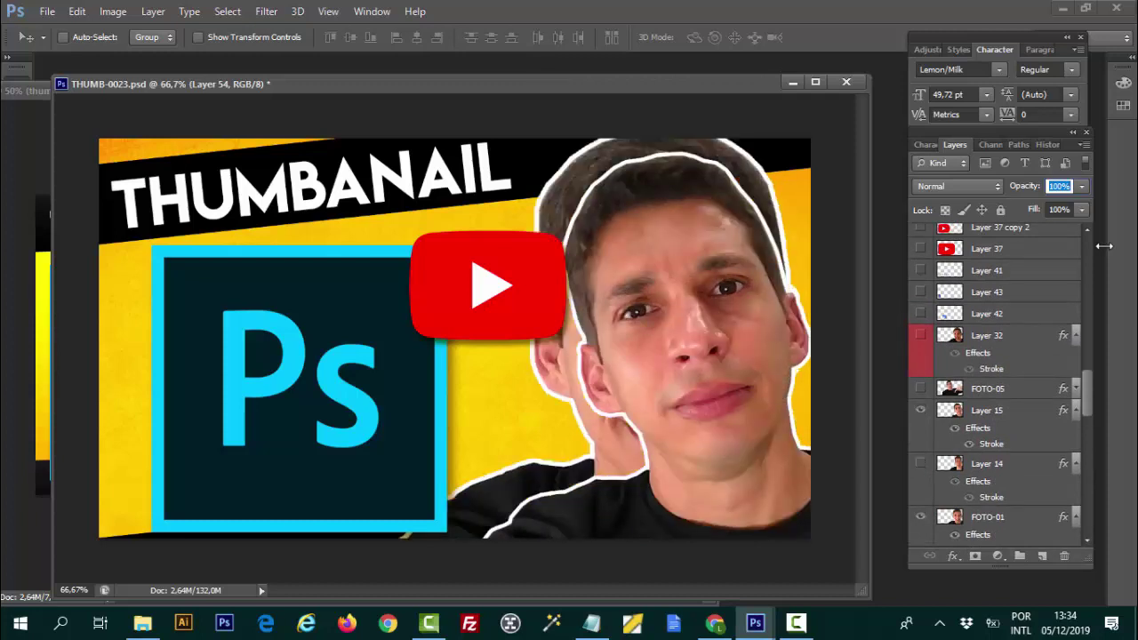
pyautogui.click(920, 410)
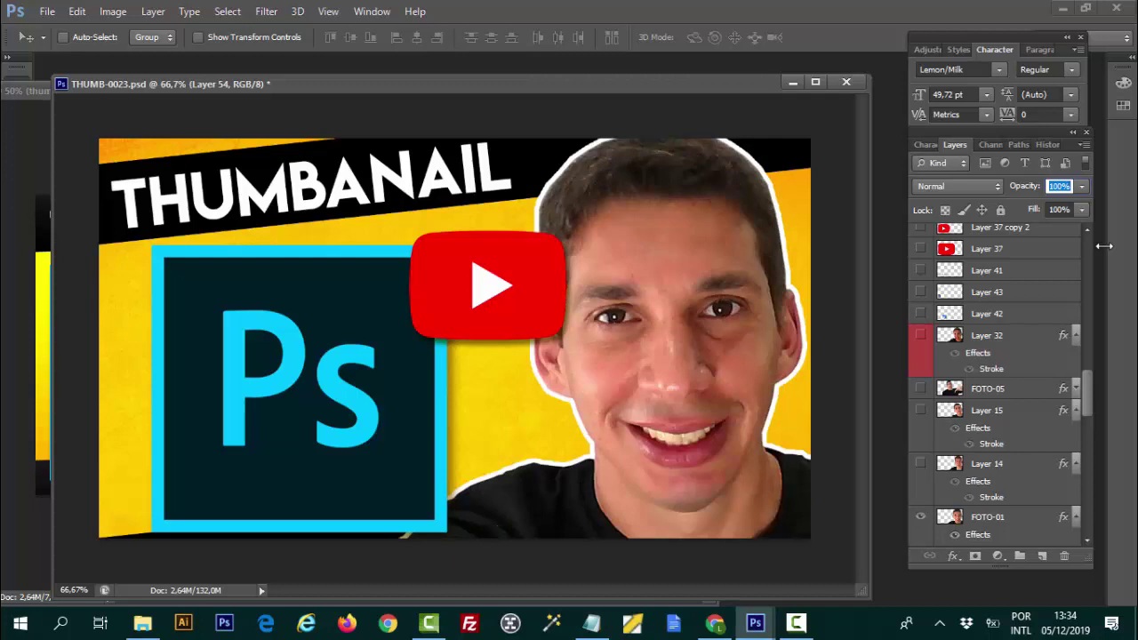
# - Show Layer 32's white-outlined grinning cutout and hide FOTO-01, leaving only Layer 32 visible
pyautogui.click(920, 516)
pyautogui.click(920, 335)
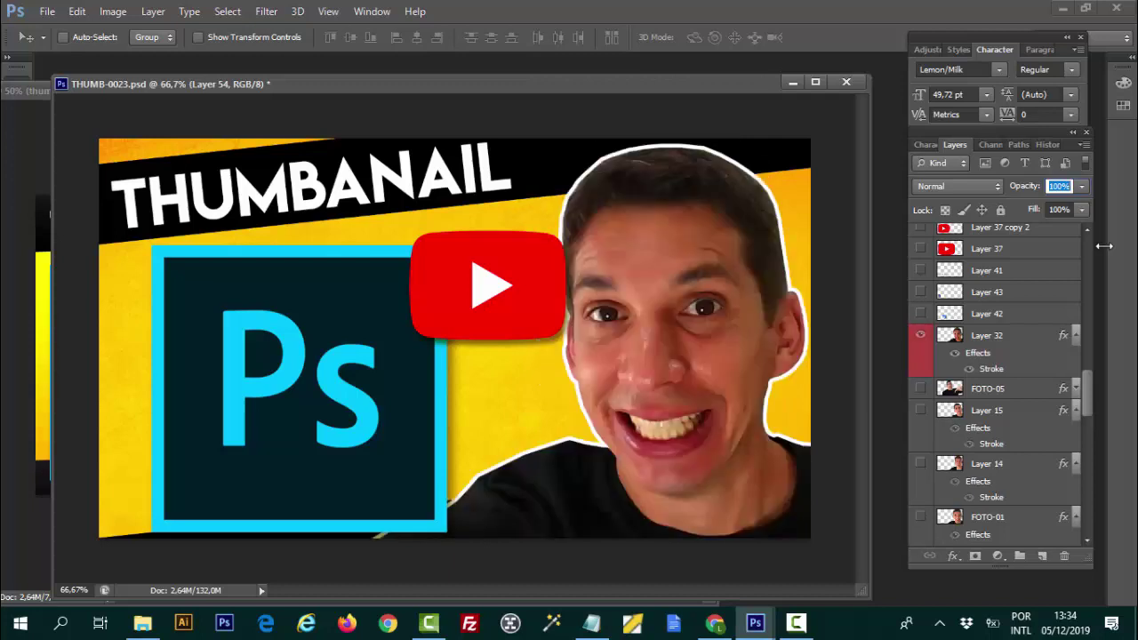
pyautogui.scroll(-3, 1103, 245)
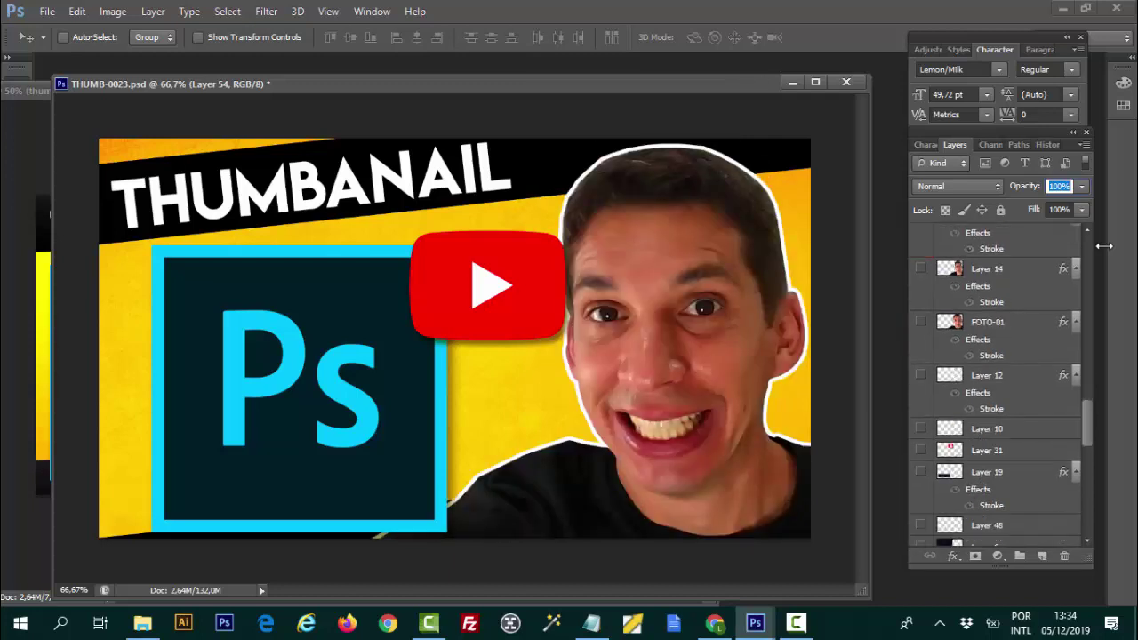
pyautogui.scroll(-1, 1103, 245)
pyautogui.click(920, 386)
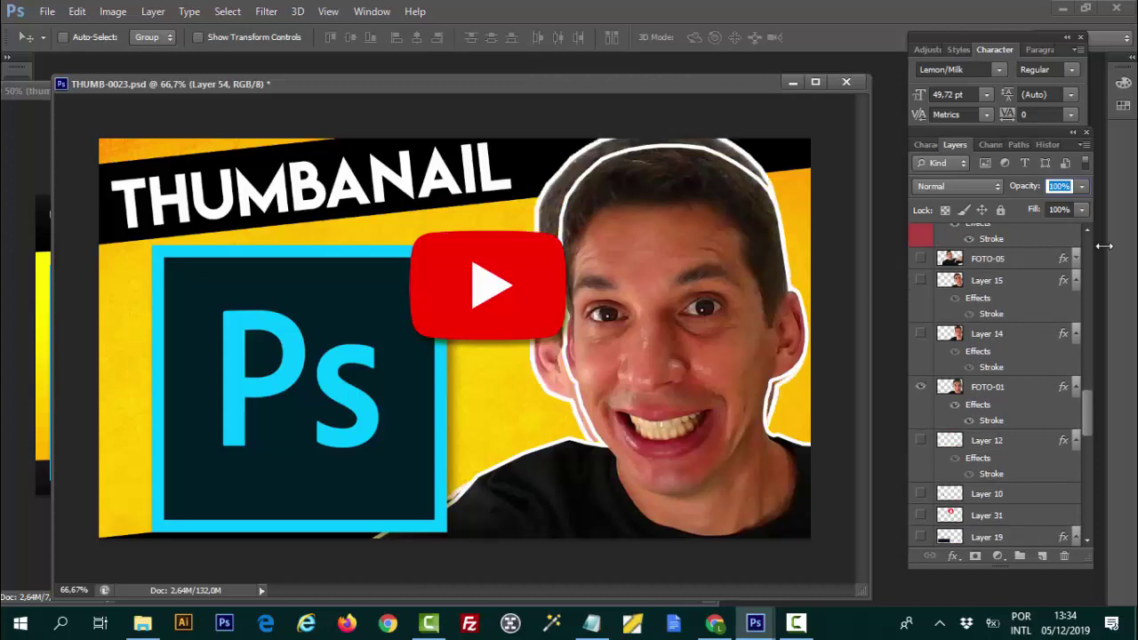
pyautogui.scroll(3, 1103, 246)
pyautogui.click(920, 302)
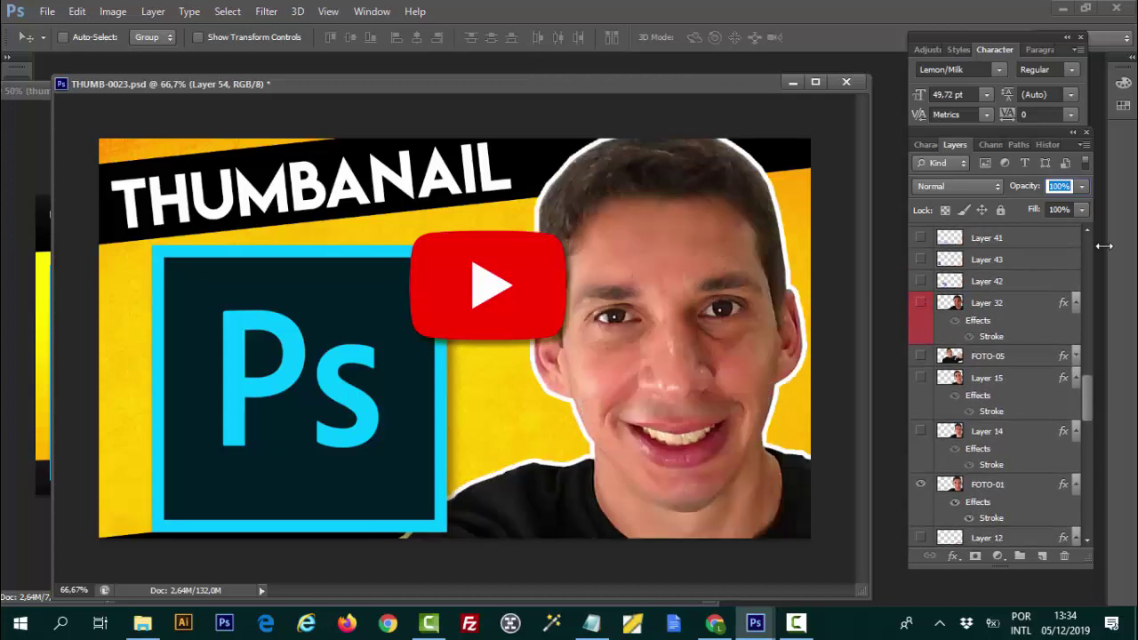
pyautogui.click(920, 302)
pyautogui.click(920, 302)
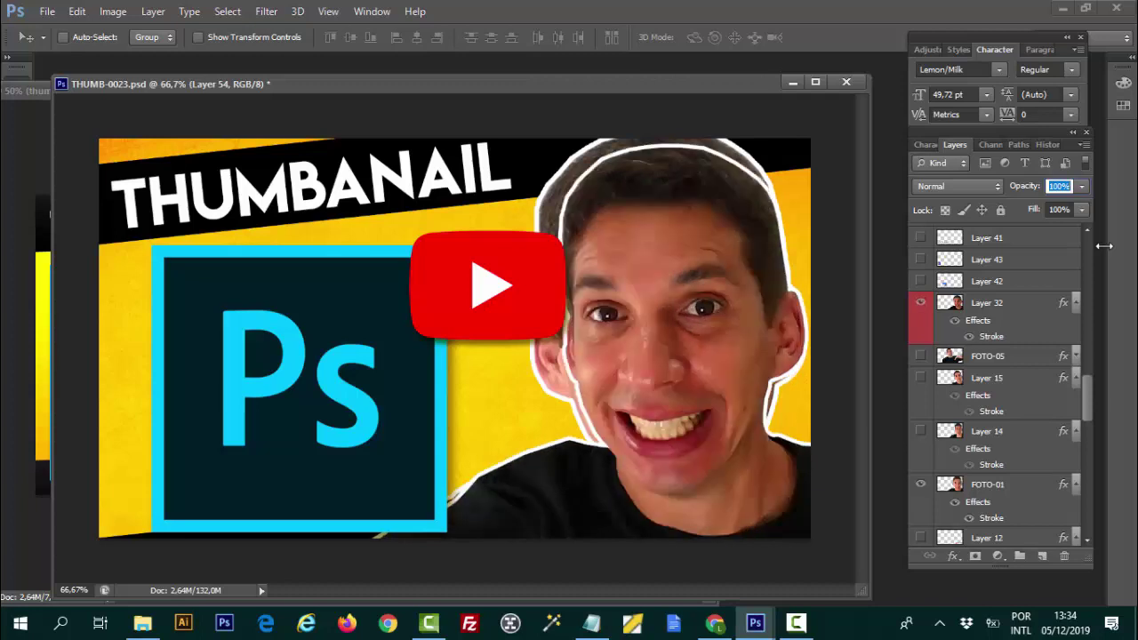
pyautogui.click(920, 483)
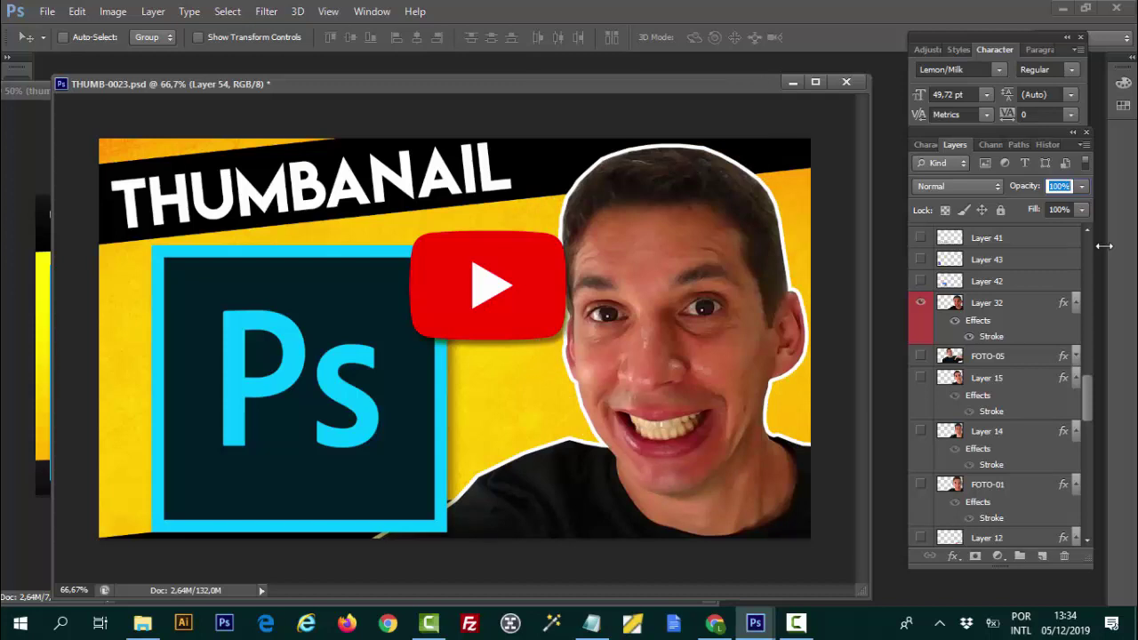
# - Save As into the VIDEOS > VIDEO-0037 folder under the name THUMB-old.psd
pyautogui.hotkey('ctrl', 'shift', 's')
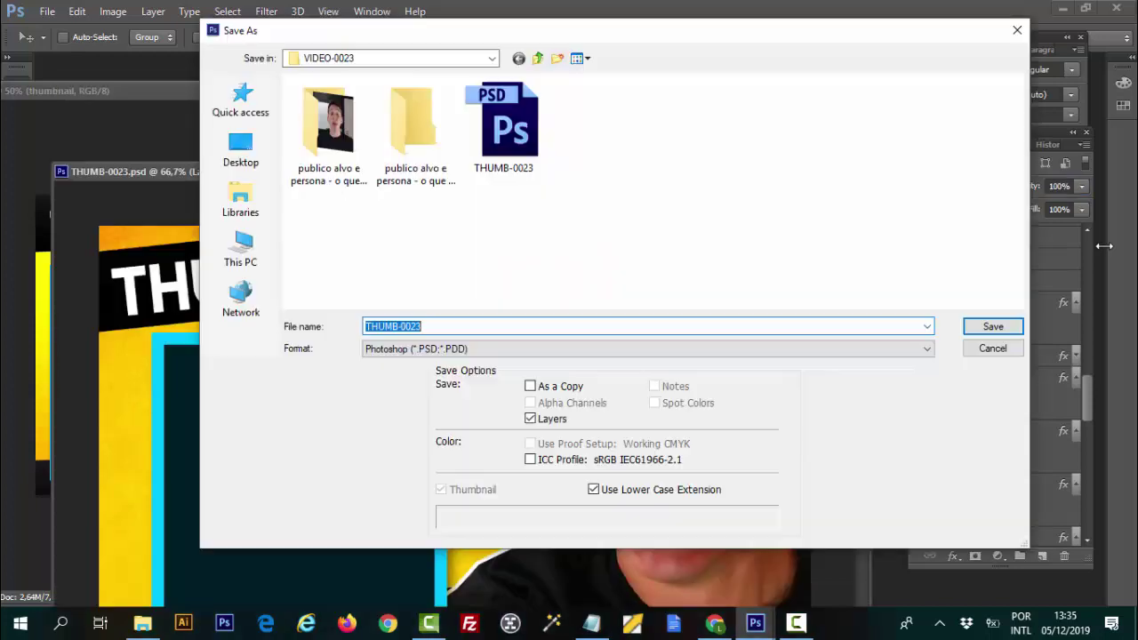
pyautogui.click(537, 58)
pyautogui.scroll(-3, 678, 249)
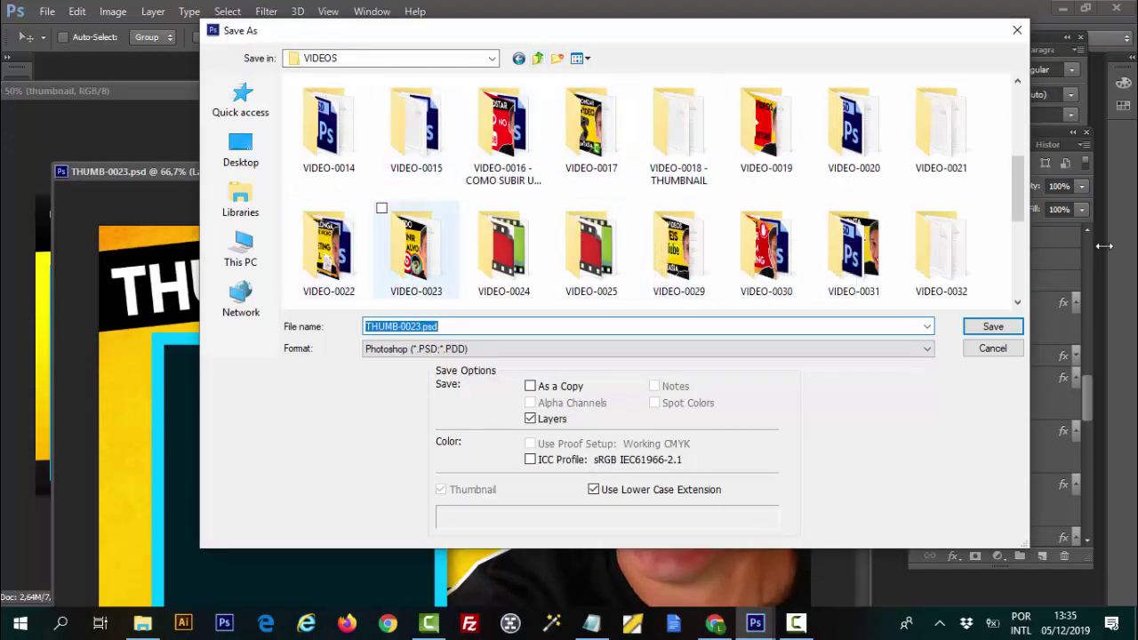
pyautogui.scroll(-2, 648, 192)
pyautogui.click(591, 245)
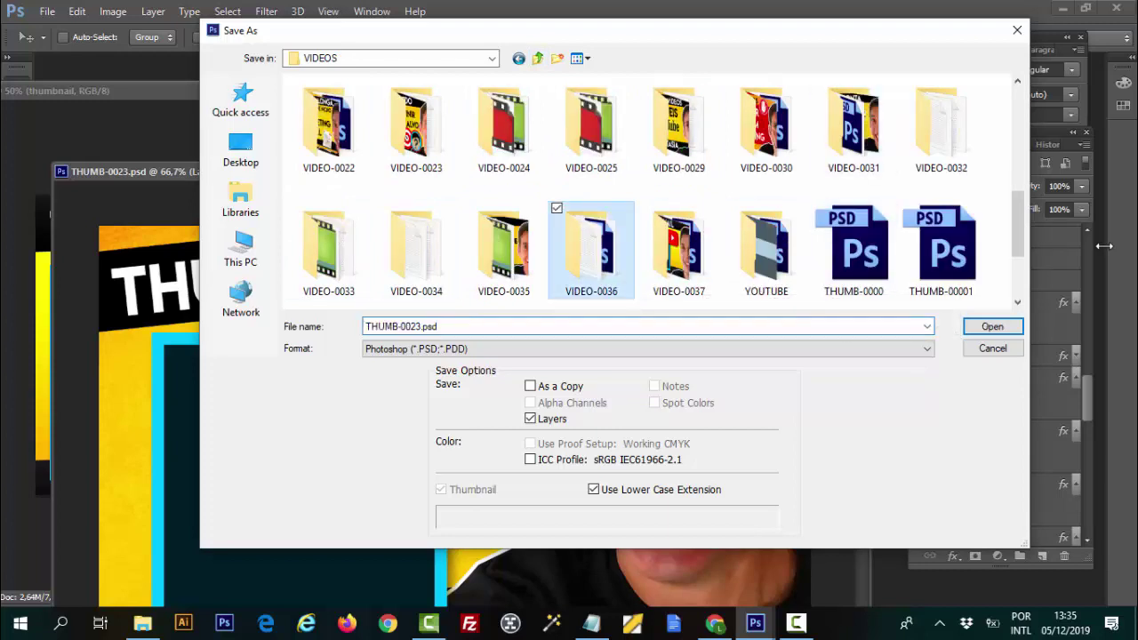
pyautogui.doubleClick(678, 245)
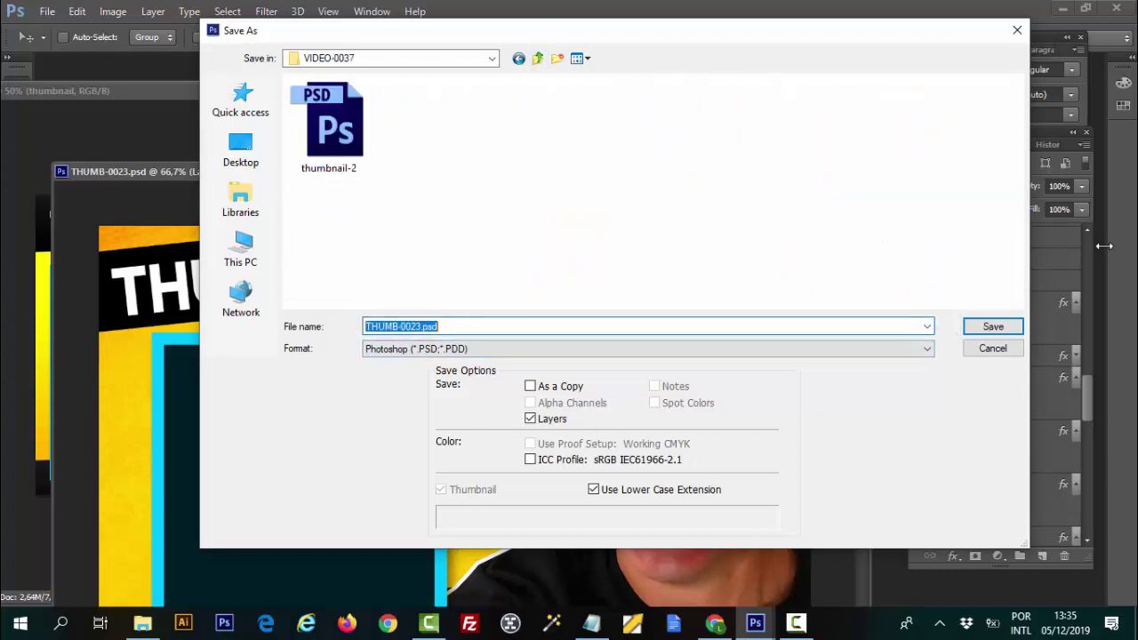
pyautogui.press('End')
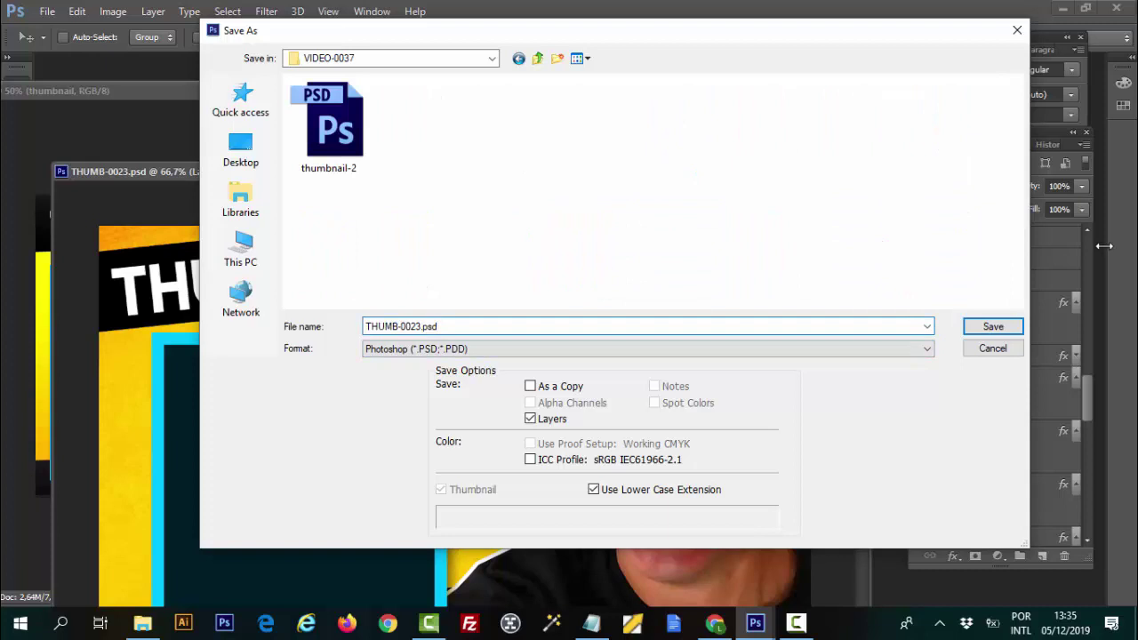
pyautogui.press('Left')
pyautogui.press('Left')
pyautogui.press('Left')
pyautogui.write('old')
pyautogui.press('Delete')
pyautogui.press('Delete')
pyautogui.press('Delete')
pyautogui.press('Return')
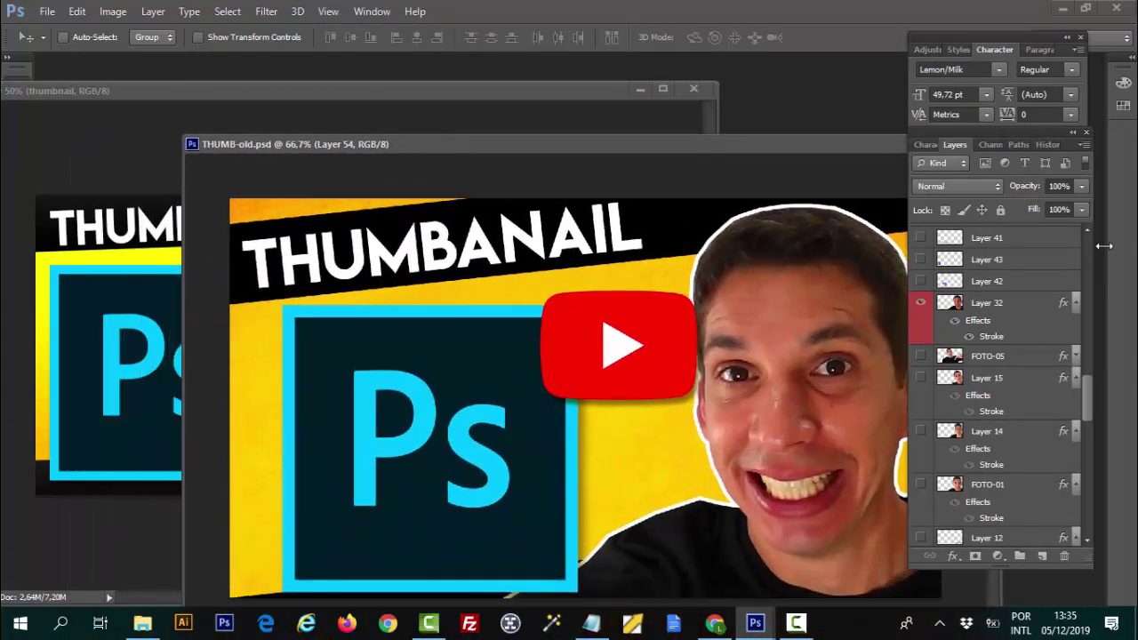
# - In thumbnail-2, drag Layer 4 down between Rectangle 1 and Rectangle 2
pyautogui.scroll(-3, 995, 383)
pyautogui.scroll(-3, 996, 383)
pyautogui.scroll(-2, 996, 383)
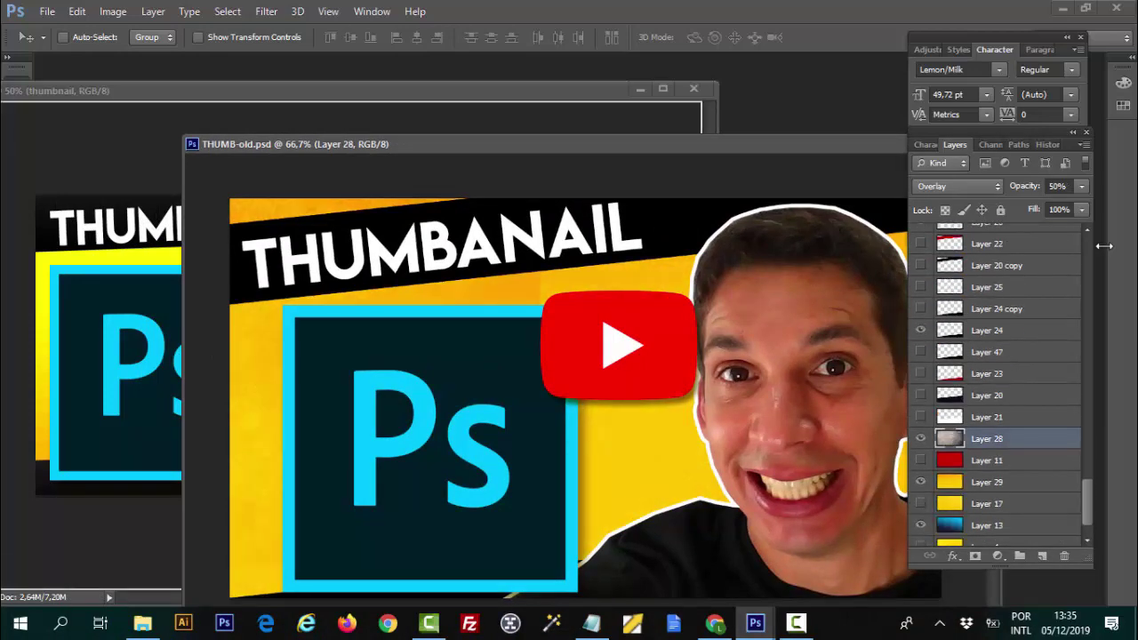
pyautogui.hotkey('ctrl', 'Tab')
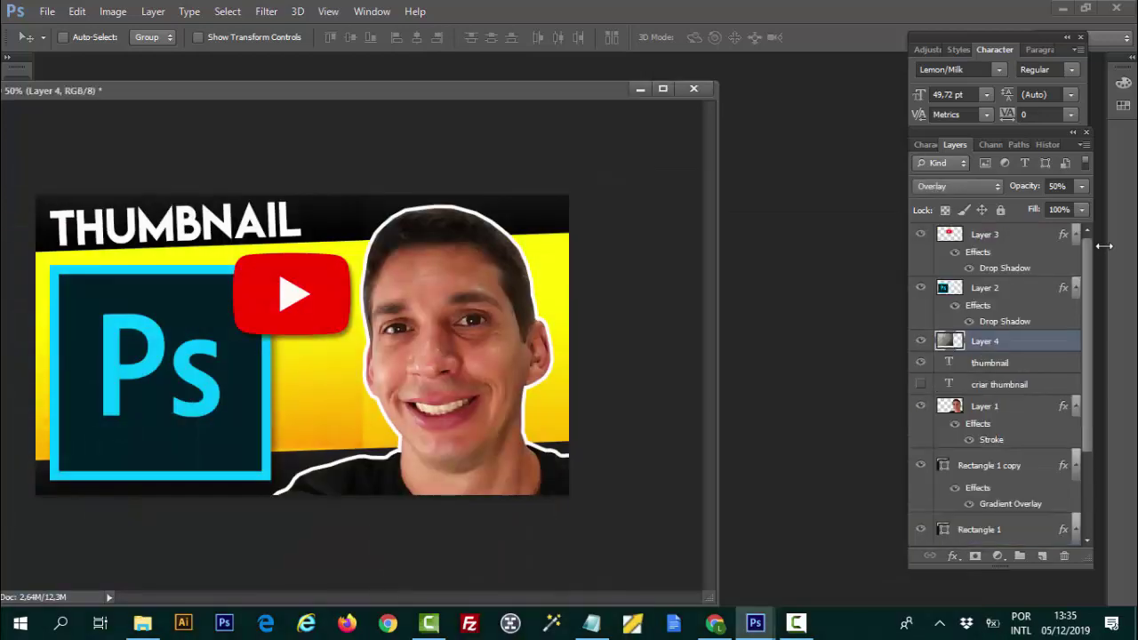
pyautogui.moveTo(984, 341); pyautogui.dragTo(968, 459)
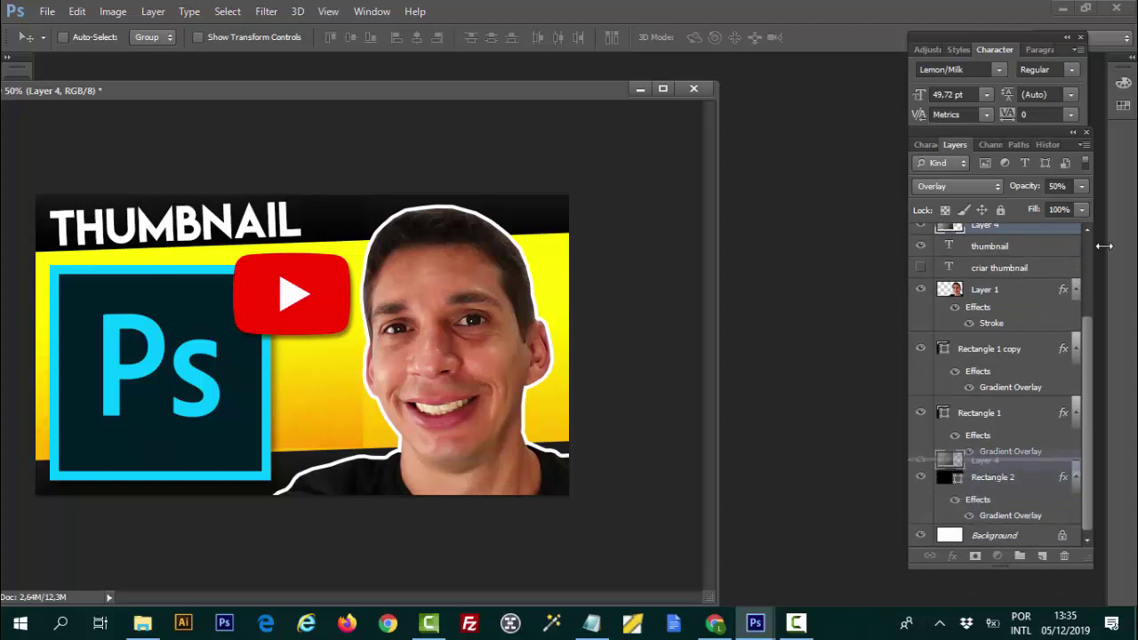
pyautogui.moveTo(969, 458); pyautogui.dragTo(968, 456)
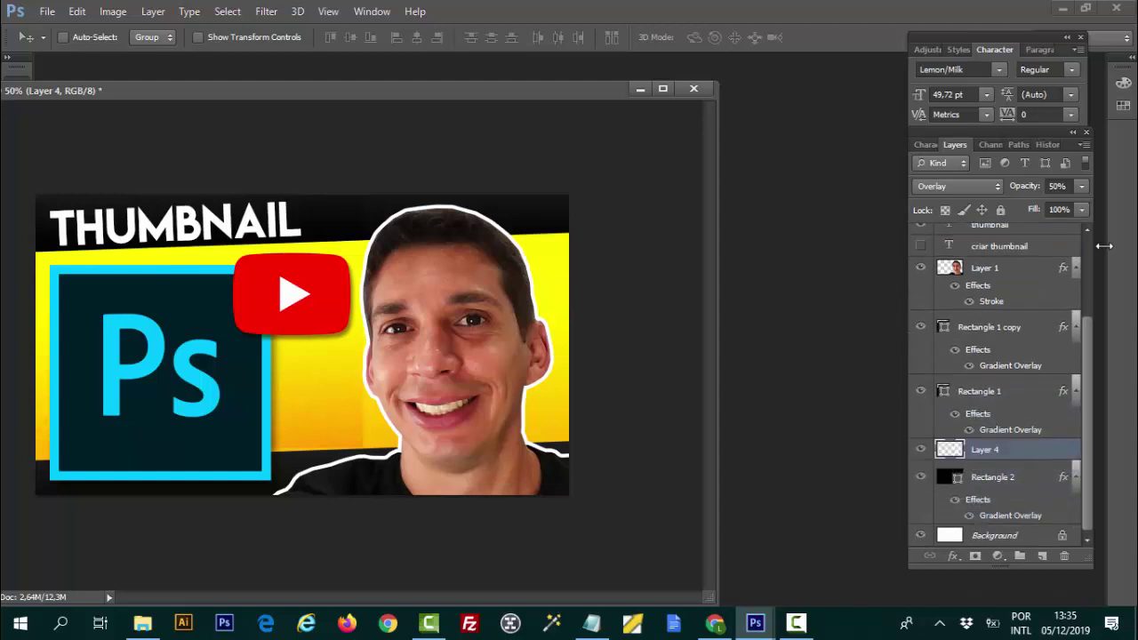
# - Move the texture layer right and down with Free Transform, then raise it just below Layer 1
pyautogui.moveTo(365, 331); pyautogui.dragTo(514, 387)
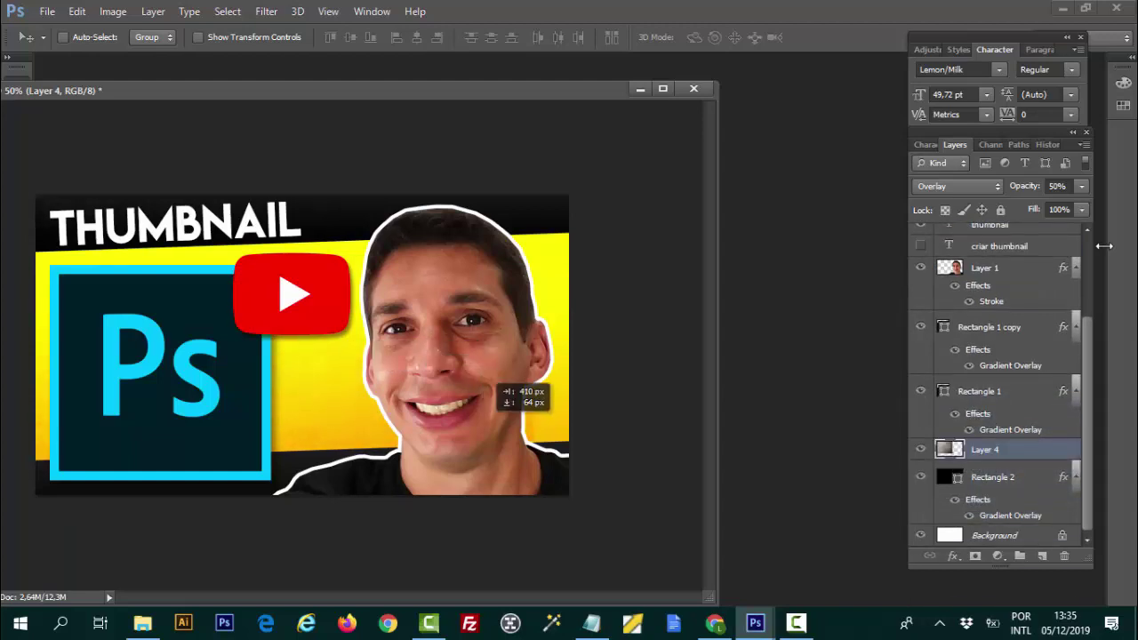
pyautogui.hotkey('ctrl', 't')
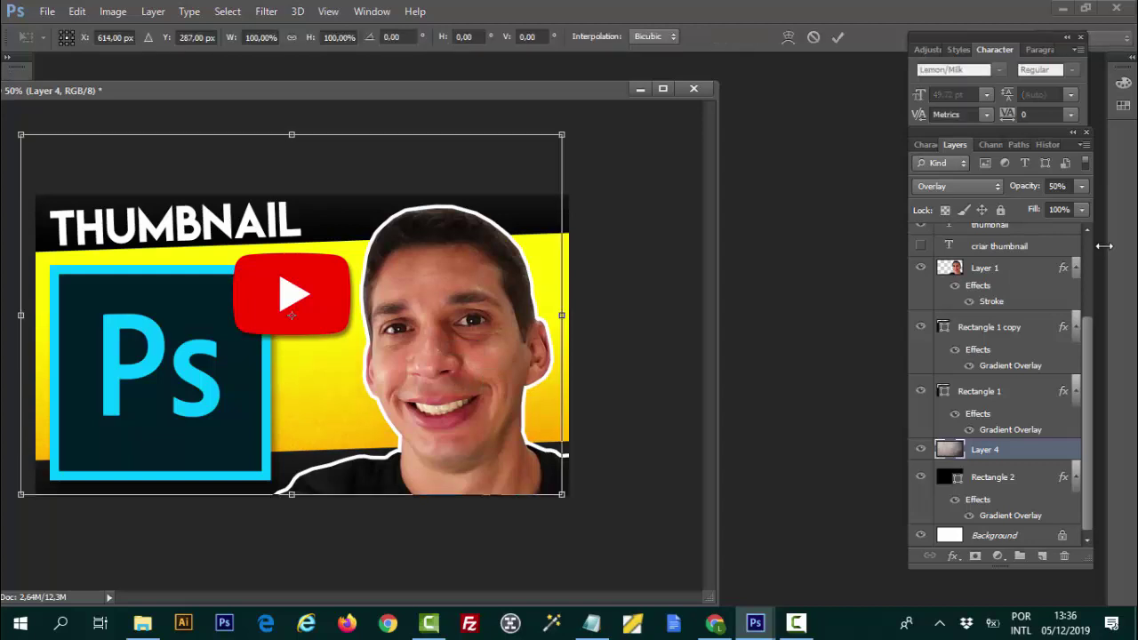
pyautogui.moveTo(328, 331); pyautogui.dragTo(341, 361)
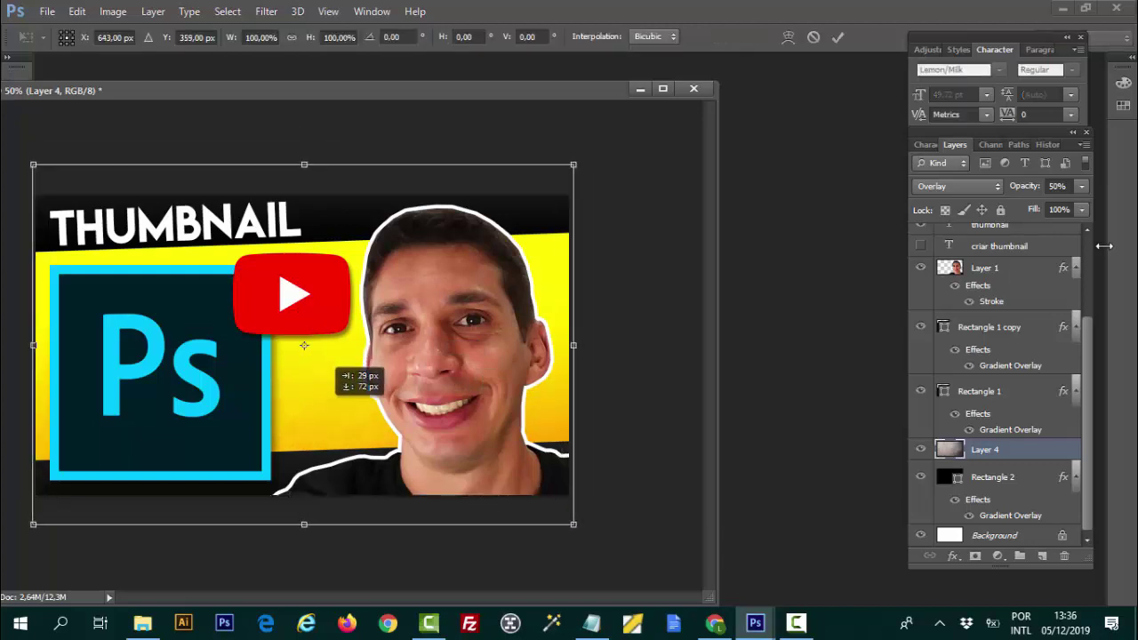
pyautogui.press('Return')
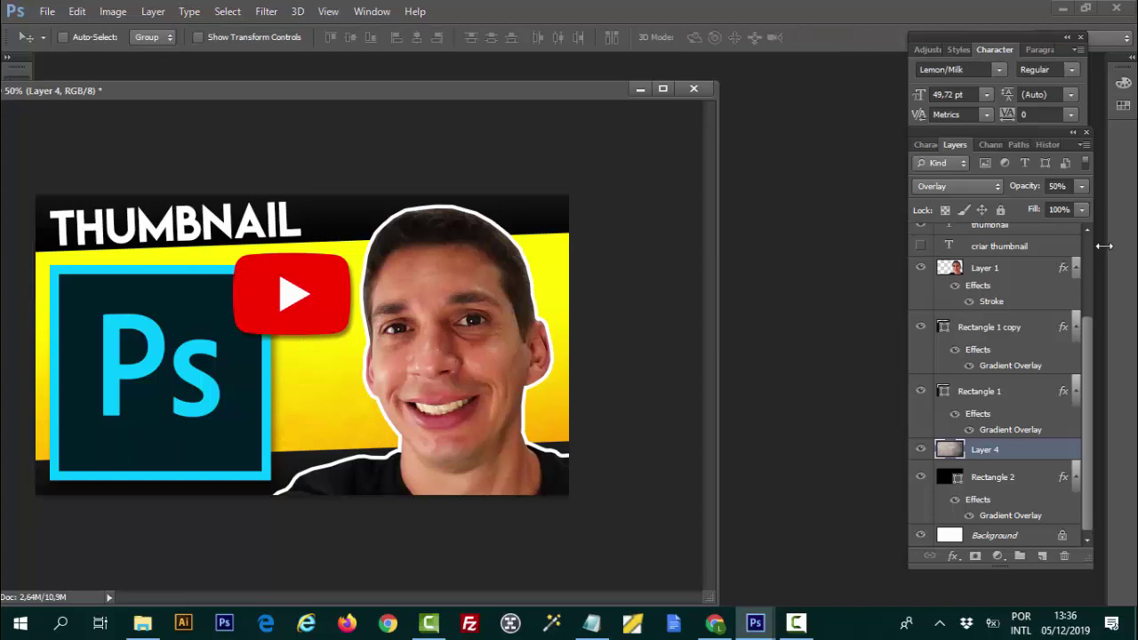
pyautogui.hotkey('ctrl', ']')
pyautogui.hotkey('ctrl', ']')
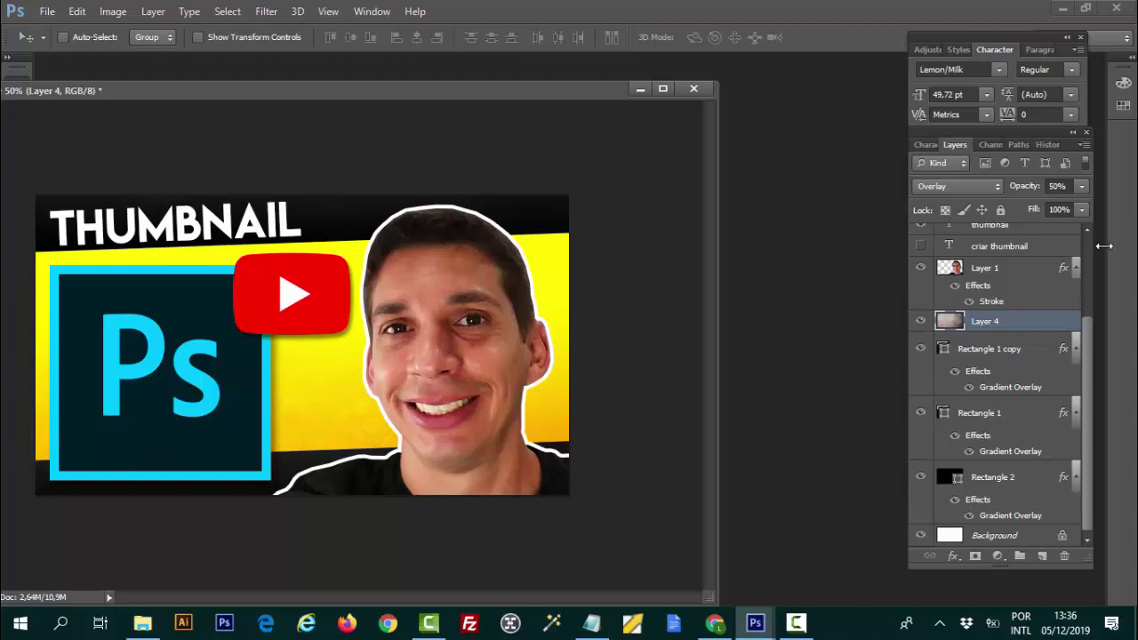
pyautogui.hotkey('ctrl', '+')
pyautogui.hotkey('ctrl', '-')
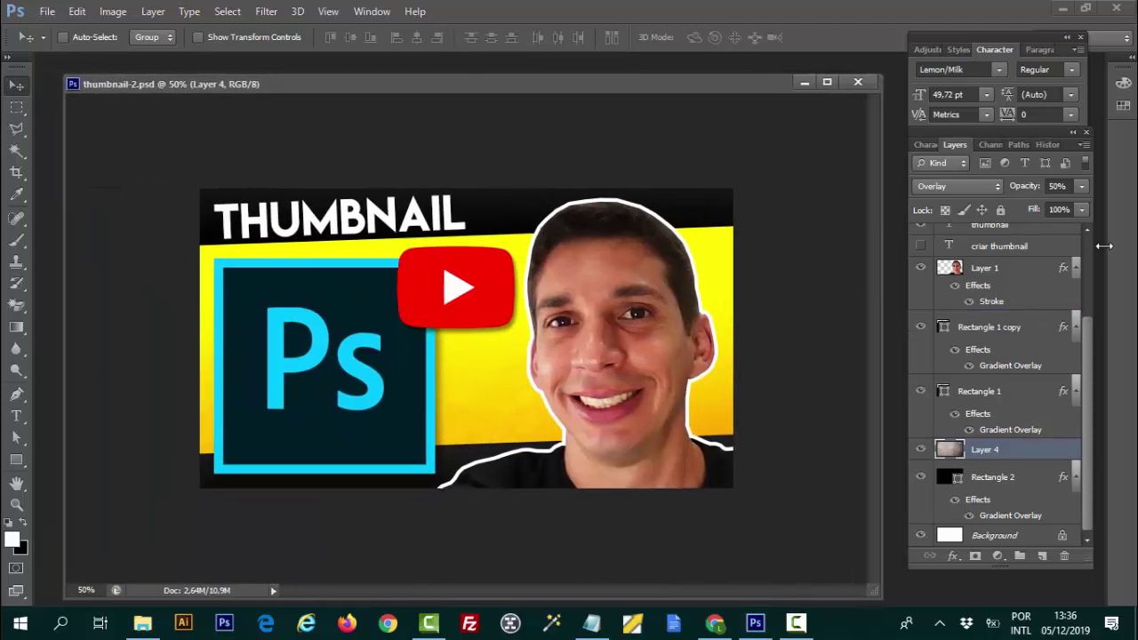
# - Save thumbnail-2.psd and head to File > Save for Web
pyautogui.hotkey('ctrl', 's')
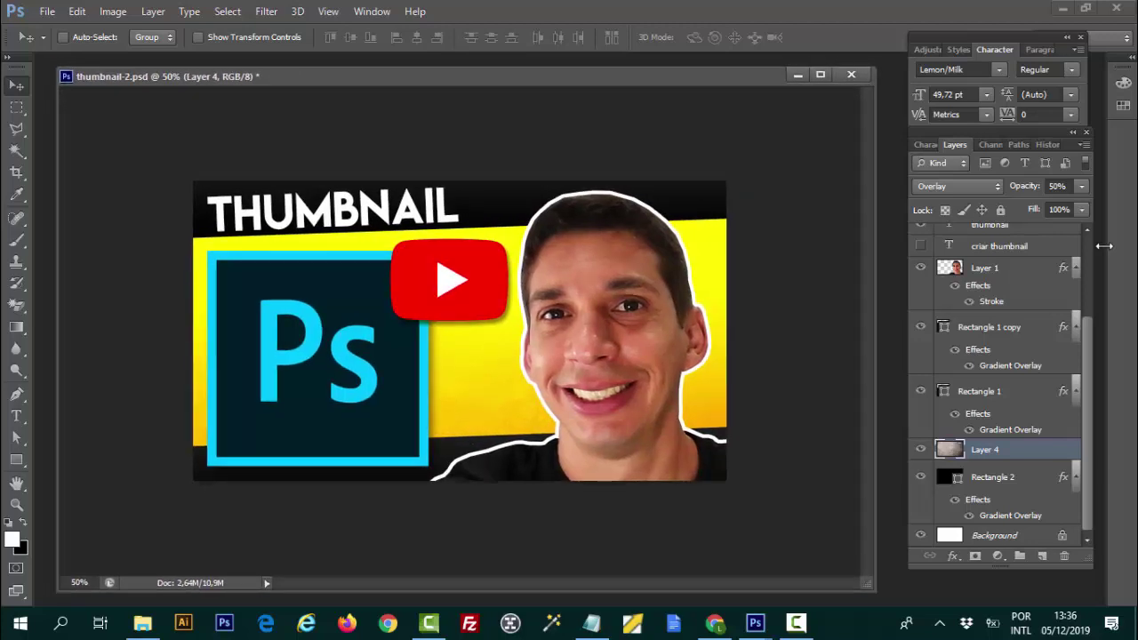
pyautogui.hotkey('alt', 'f')
pyautogui.press('a')
pyautogui.press('a')
pyautogui.press('Down')
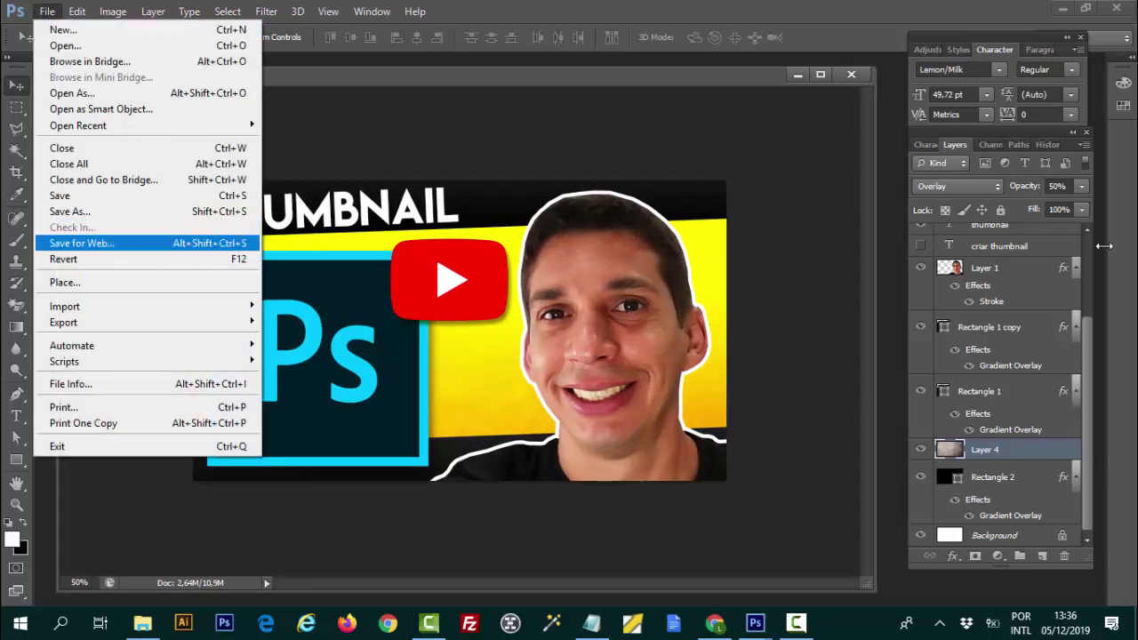